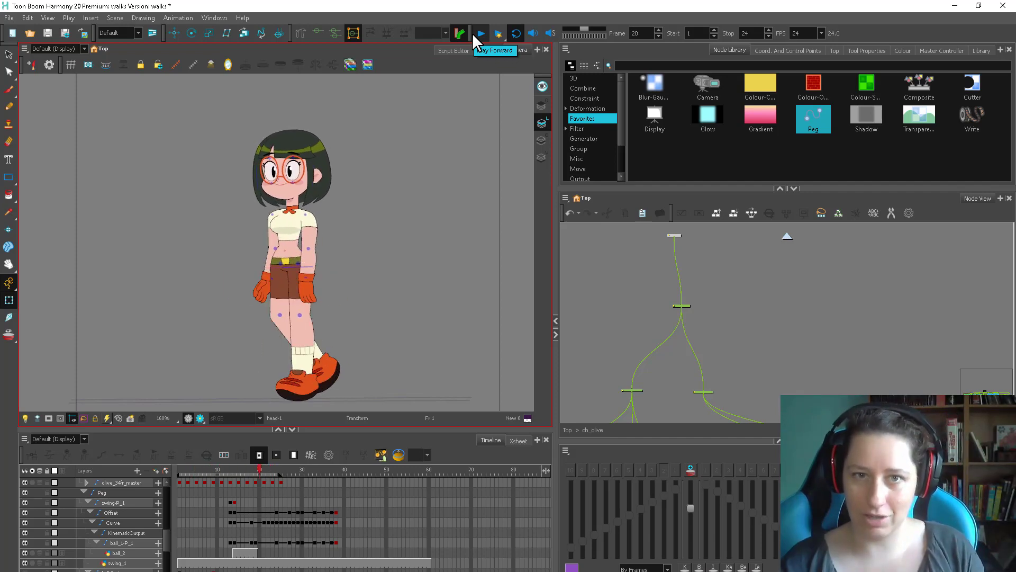
Copy the olive_34fr_master walk keys from frames 1–25, paste them from frames 25 and 49, and play the extended walk
{"action": "left_click", "coordinate": [472, 33]}
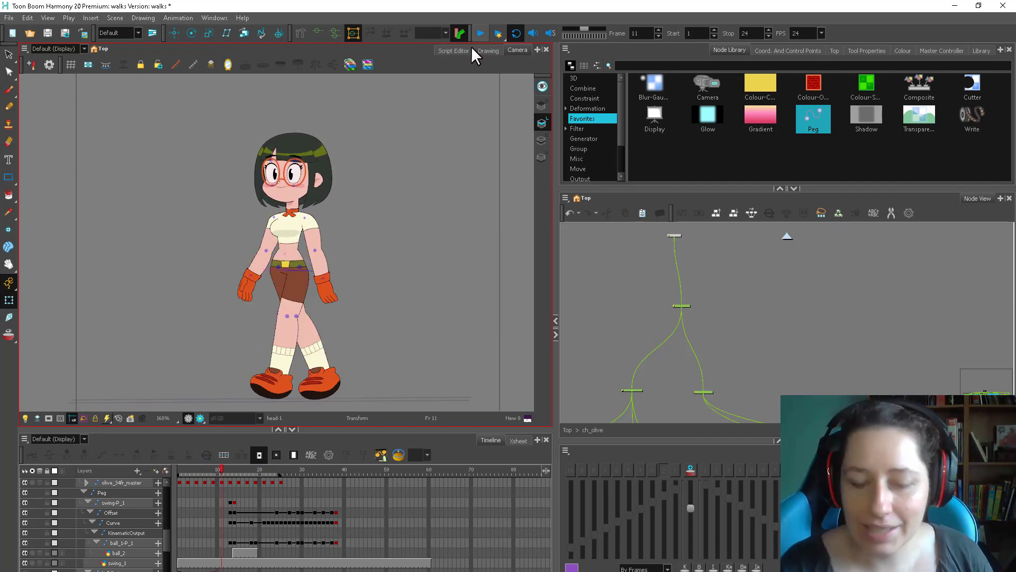
{"action": "left_click", "coordinate": [278, 481]}
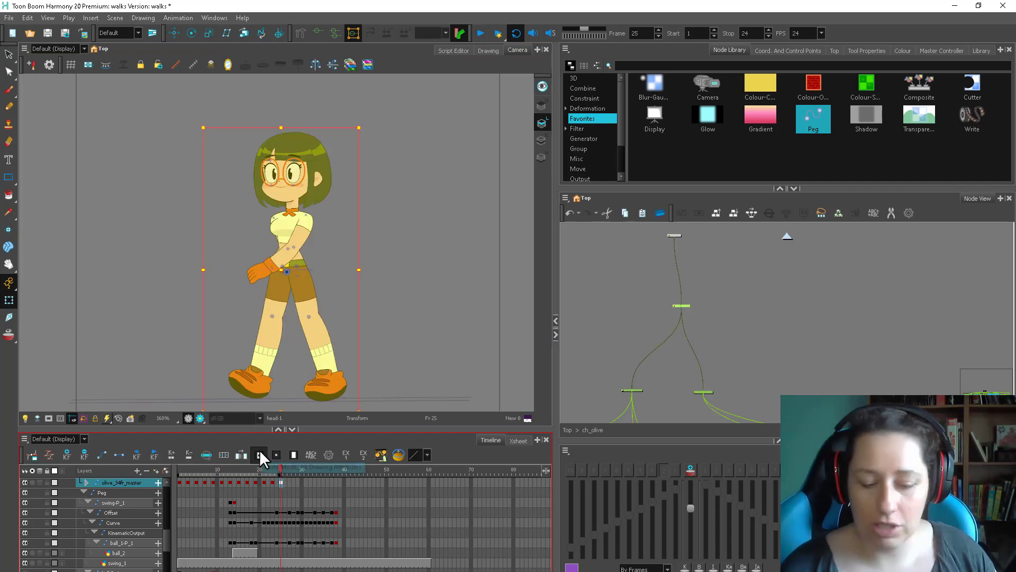
{"action": "left_click", "coordinate": [179, 483], "text": "shift"}
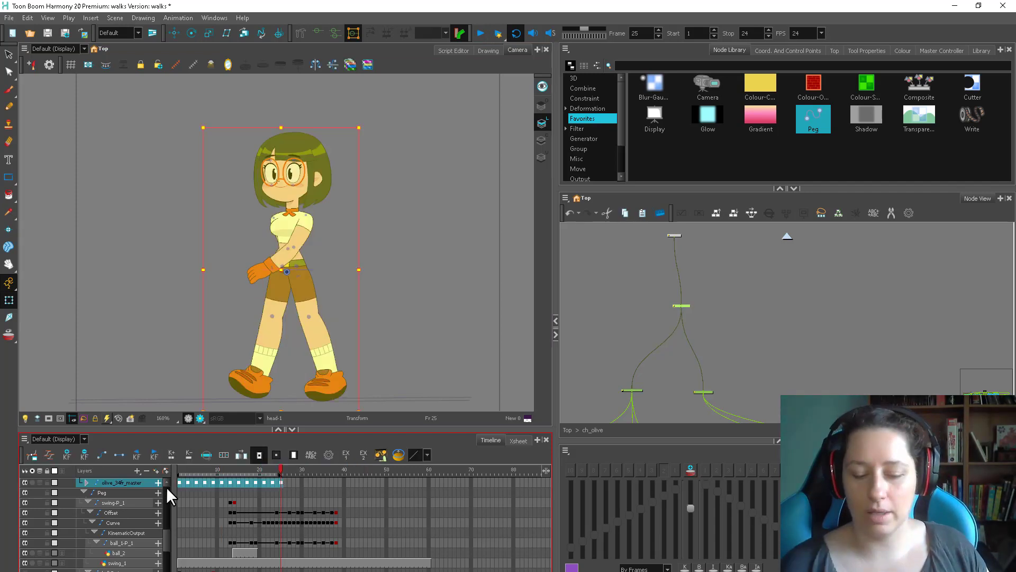
{"action": "left_click", "coordinate": [284, 482]}
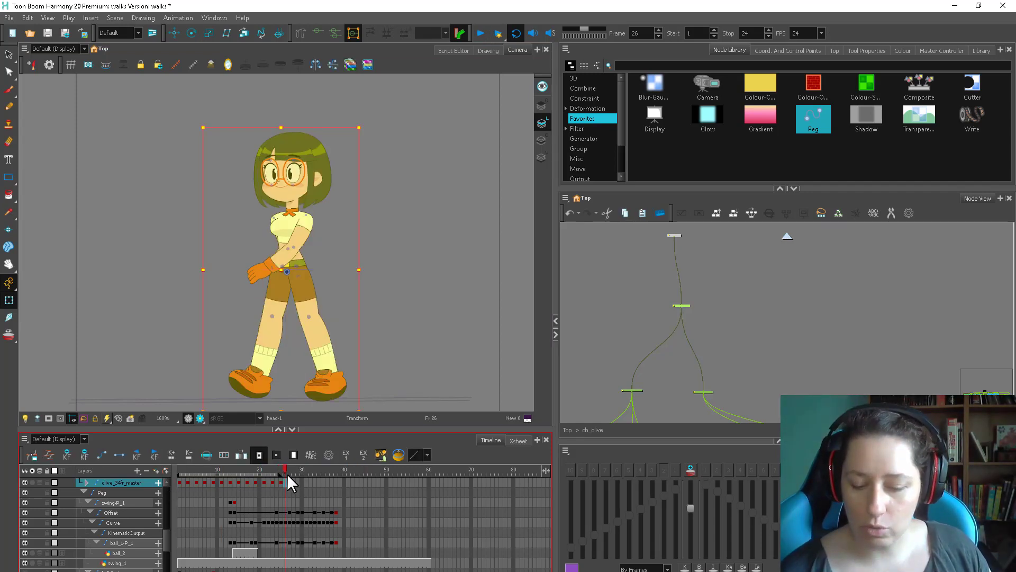
{"action": "key", "text": "ctrl+v"}
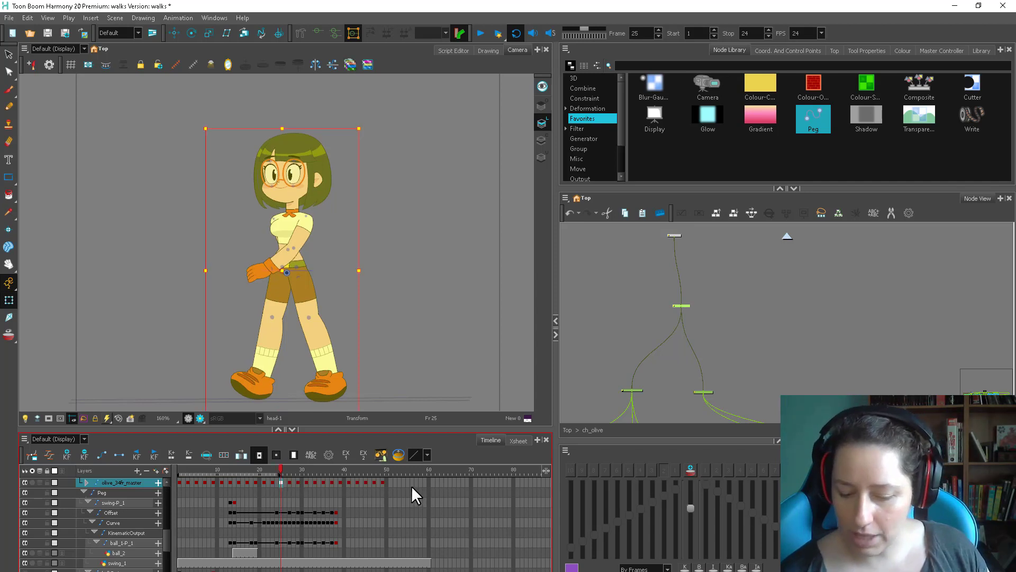
{"action": "left_click", "coordinate": [382, 481]}
{"action": "key", "text": "ctrl+v"}
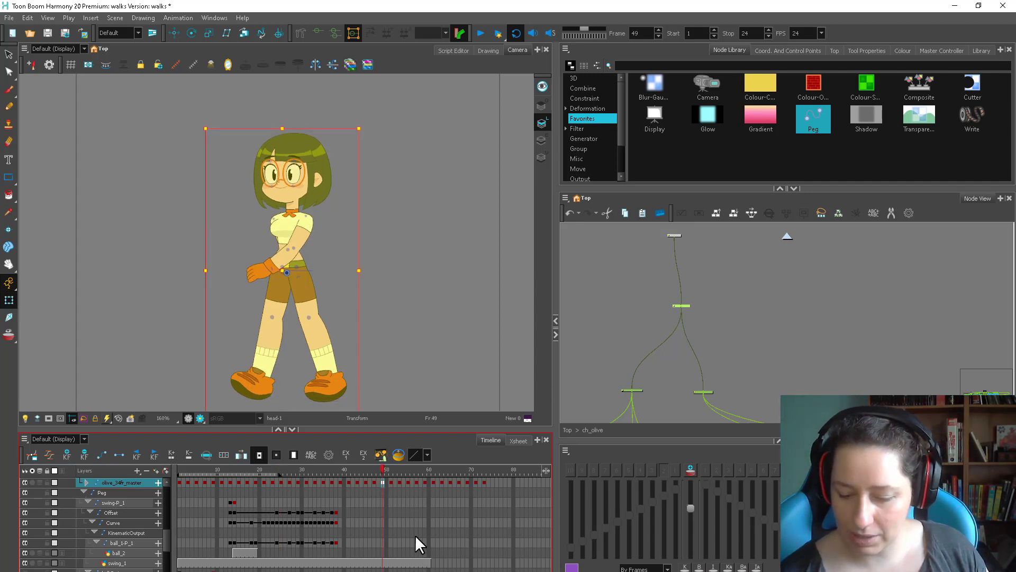
{"action": "left_click", "coordinate": [481, 35]}
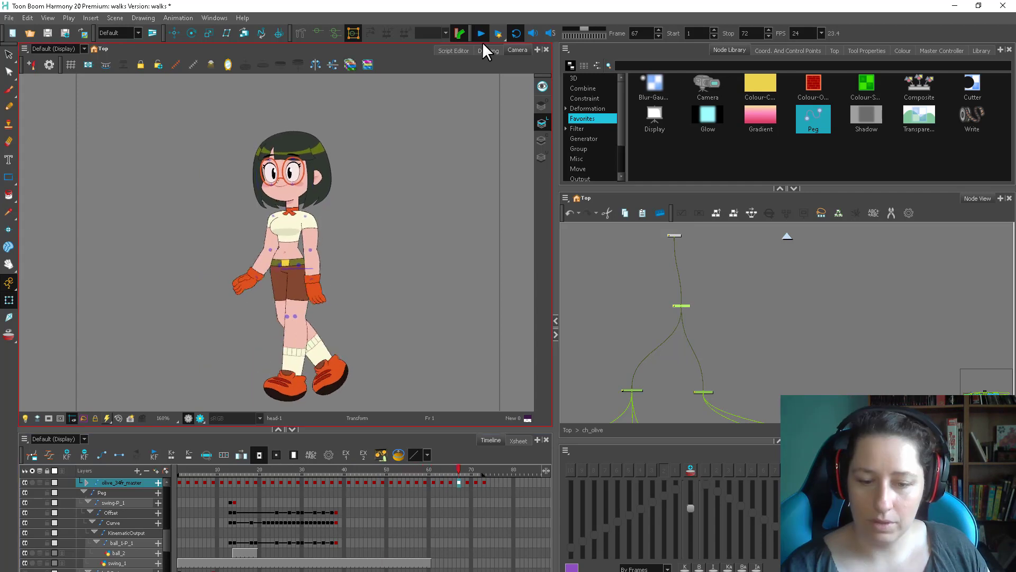
{"action": "left_click", "coordinate": [482, 39]}
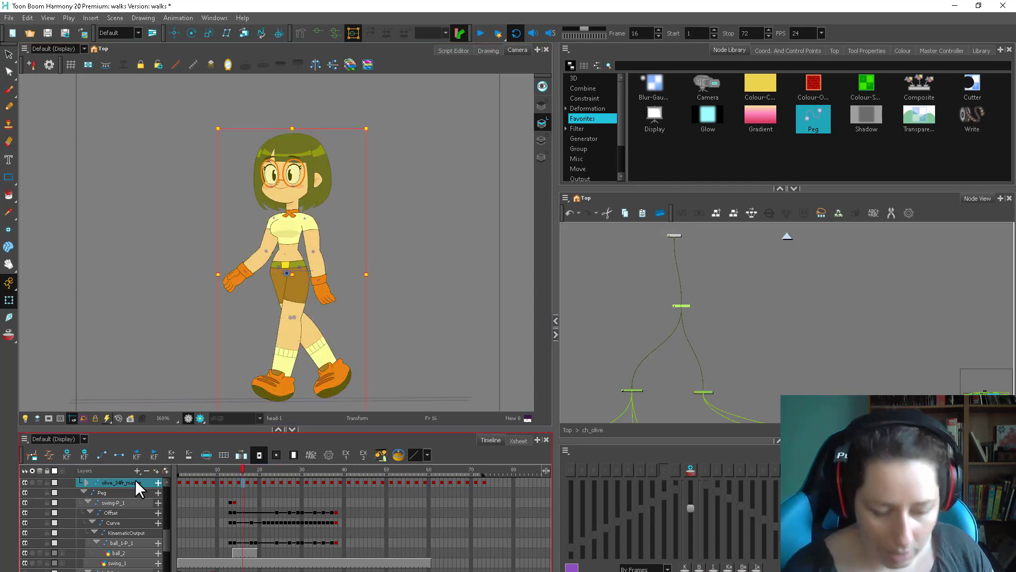
Open the vertical position curve of the olive_34fr_master peg from its layer properties
{"action": "left_click", "coordinate": [674, 305]}
{"action": "left_click", "coordinate": [466, 276]}
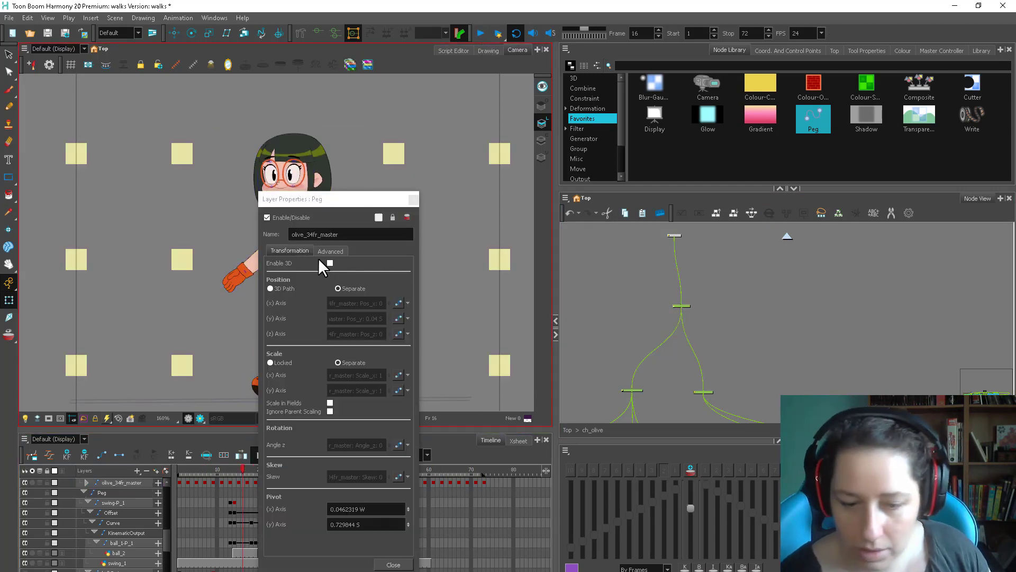
{"action": "left_click", "coordinate": [675, 323]}
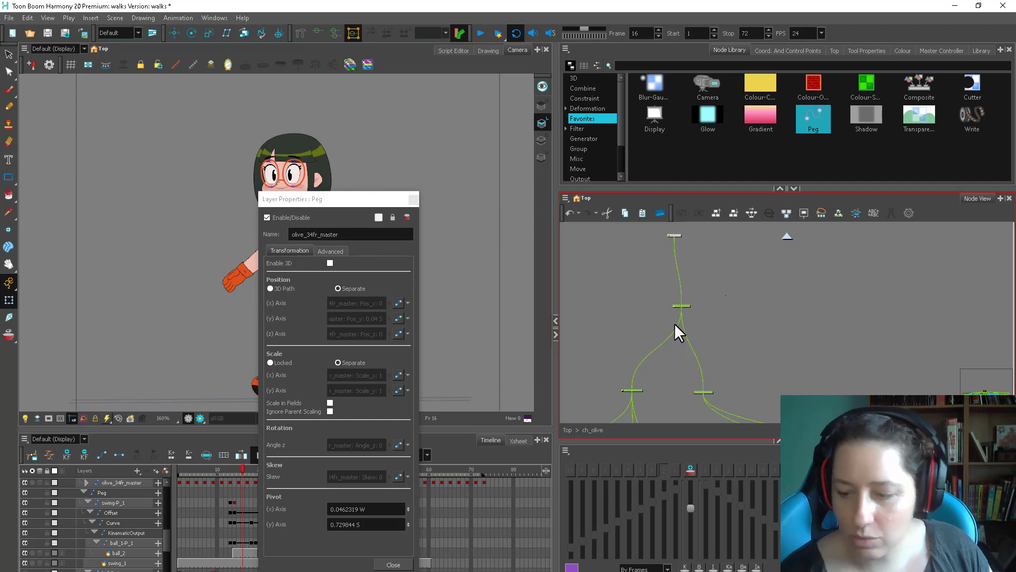
{"action": "left_click_drag", "start_coordinate": [398, 195], "coordinate": [497, 190]}
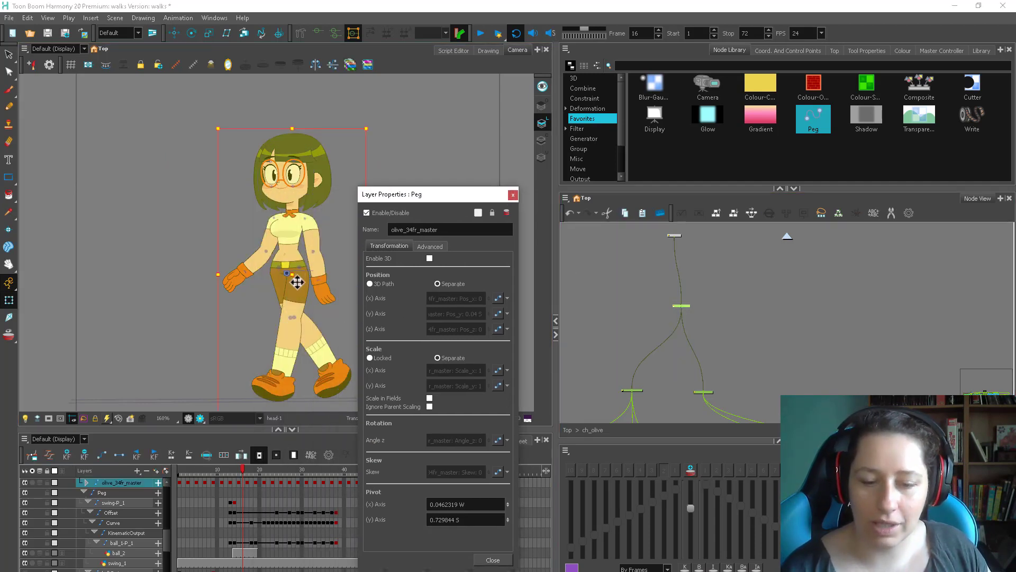
{"action": "mouse_move", "coordinate": [295, 281]}
{"action": "left_mouse_down"}
{"action": "mouse_move", "coordinate": [277, 305]}
{"action": "mouse_move", "coordinate": [302, 275]}
{"action": "left_mouse_up"}
{"action": "key", "text": "ctrl+z"}
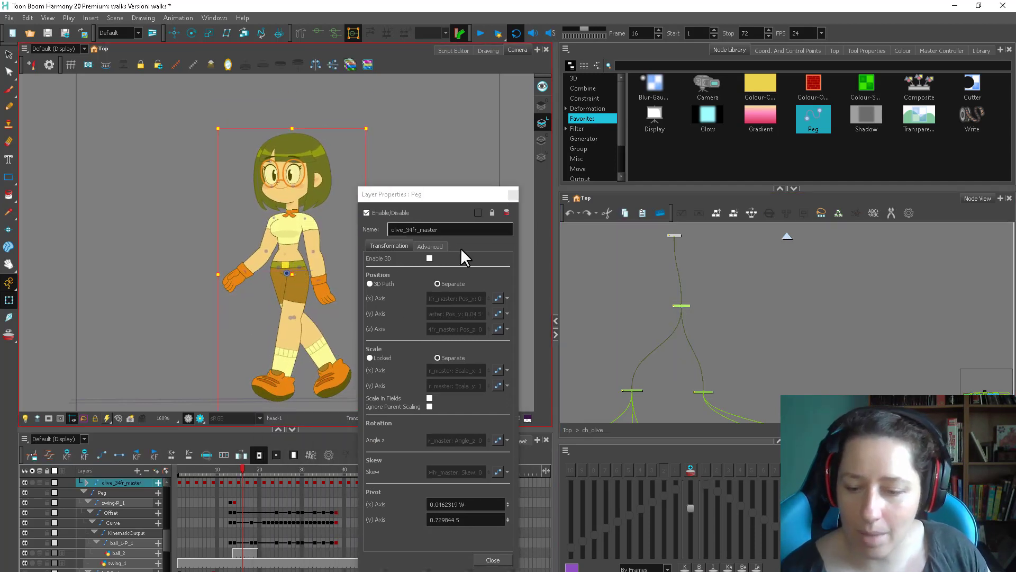
{"action": "left_click", "coordinate": [497, 313]}
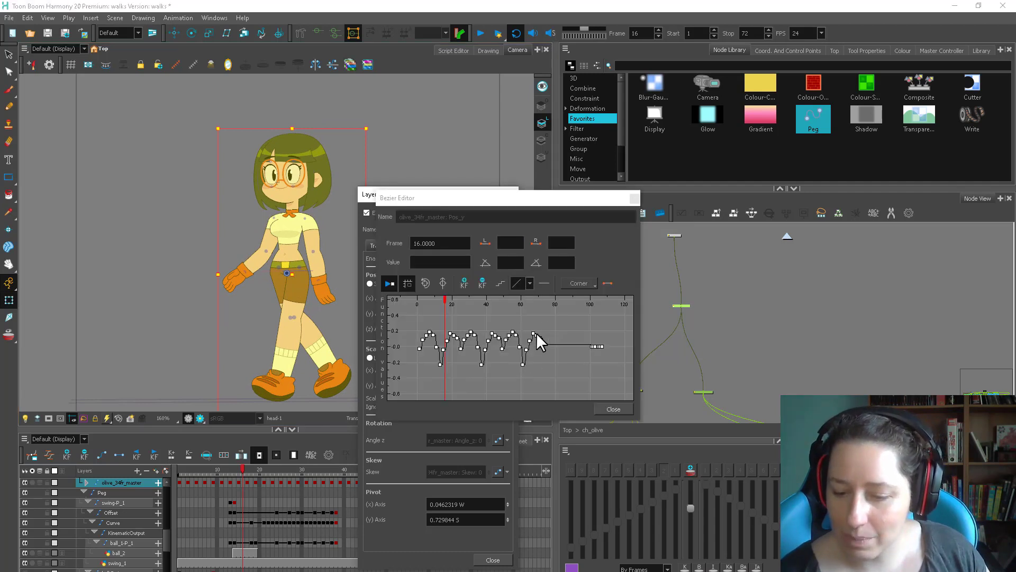
Raise the three lowest keys on the peg's vertical position curve slightly, preview the walk from frame 1, and close the editors
{"action": "left_click_drag", "start_coordinate": [528, 355], "coordinate": [441, 356]}
{"action": "left_click_drag", "start_coordinate": [229, 470], "coordinate": [178, 470]}
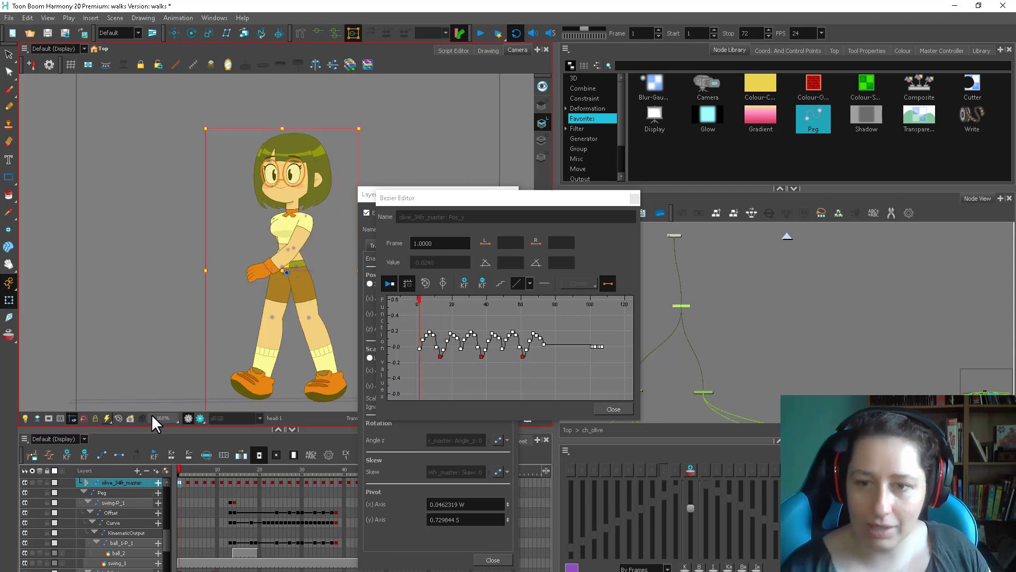
{"action": "left_click", "coordinate": [481, 33]}
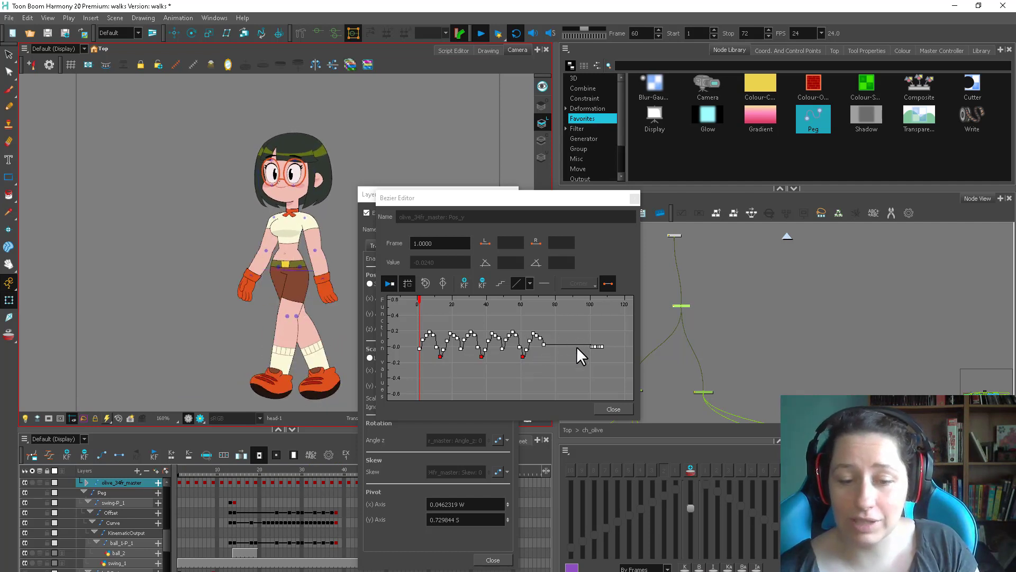
{"action": "left_click", "coordinate": [609, 408]}
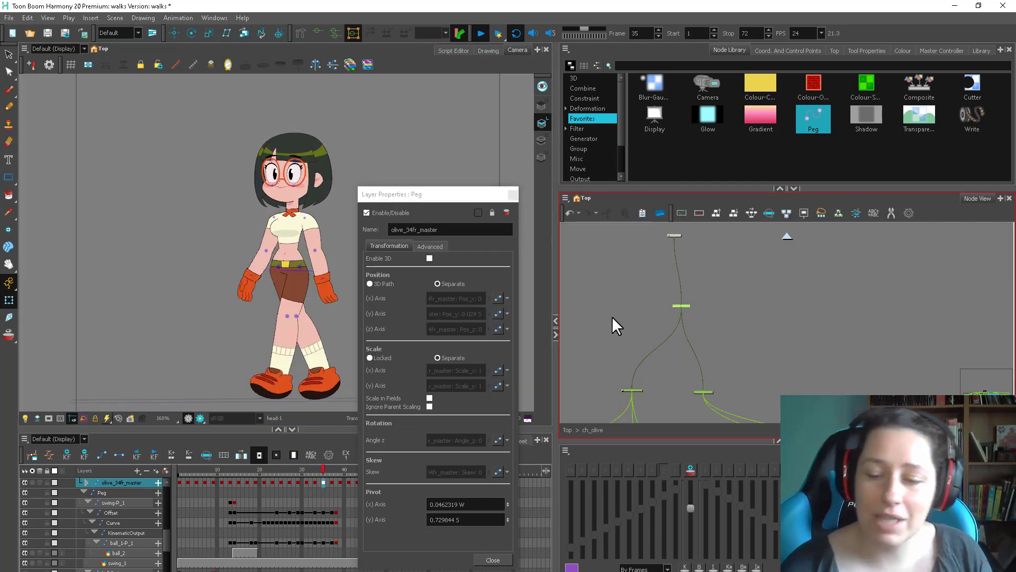
{"action": "left_click", "coordinate": [511, 194]}
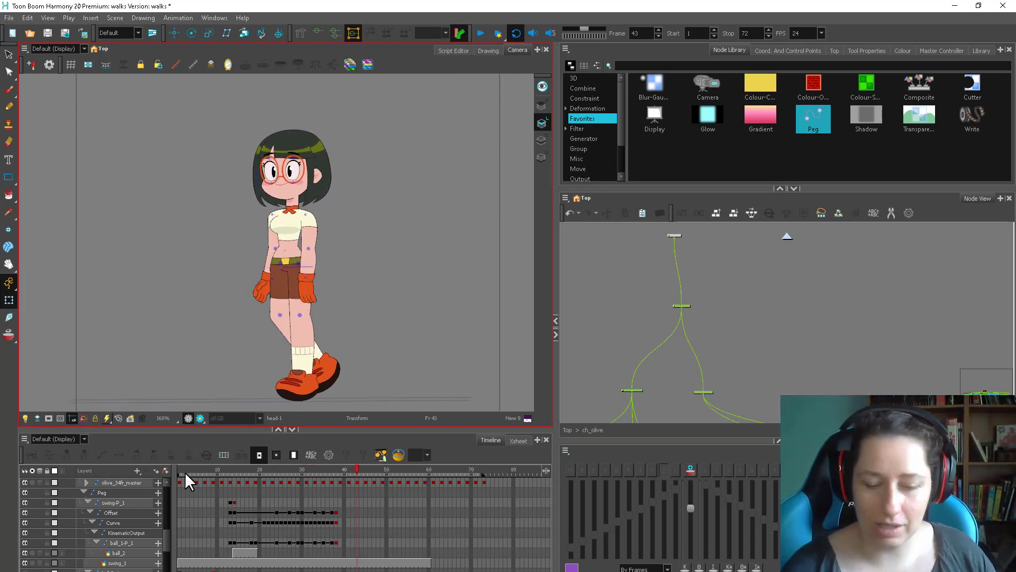
Review the extended walk by scrubbing to frame 25, checking the master peg, and playing the animation
{"action": "left_click_drag", "start_coordinate": [186, 472], "coordinate": [281, 475]}
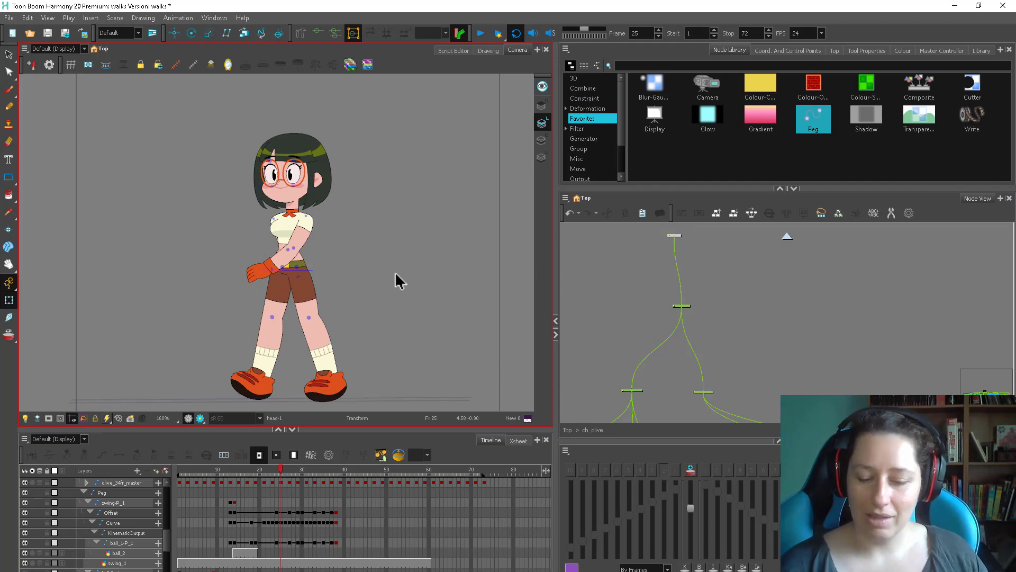
{"action": "left_click", "coordinate": [686, 306]}
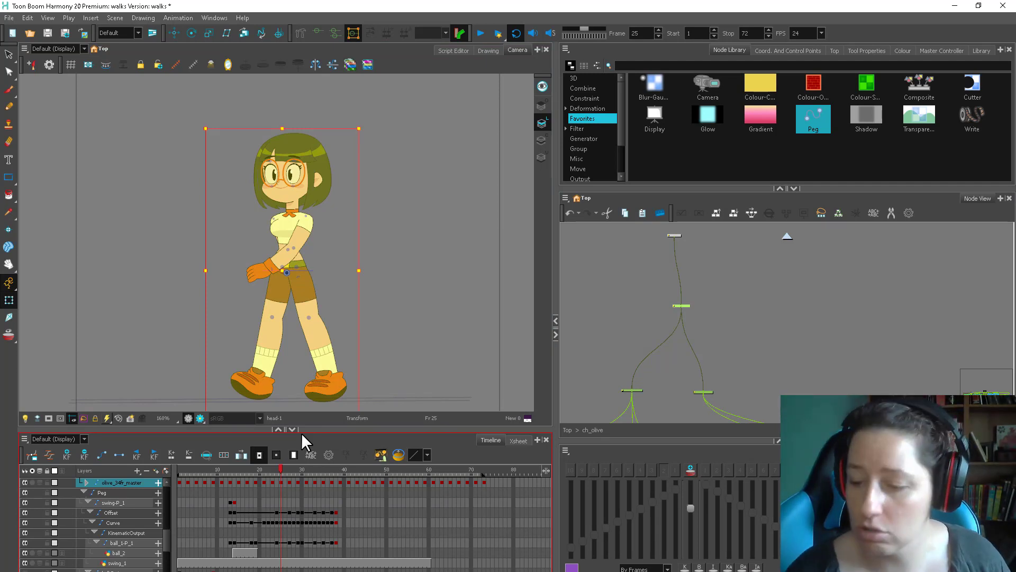
{"action": "left_click", "coordinate": [595, 335]}
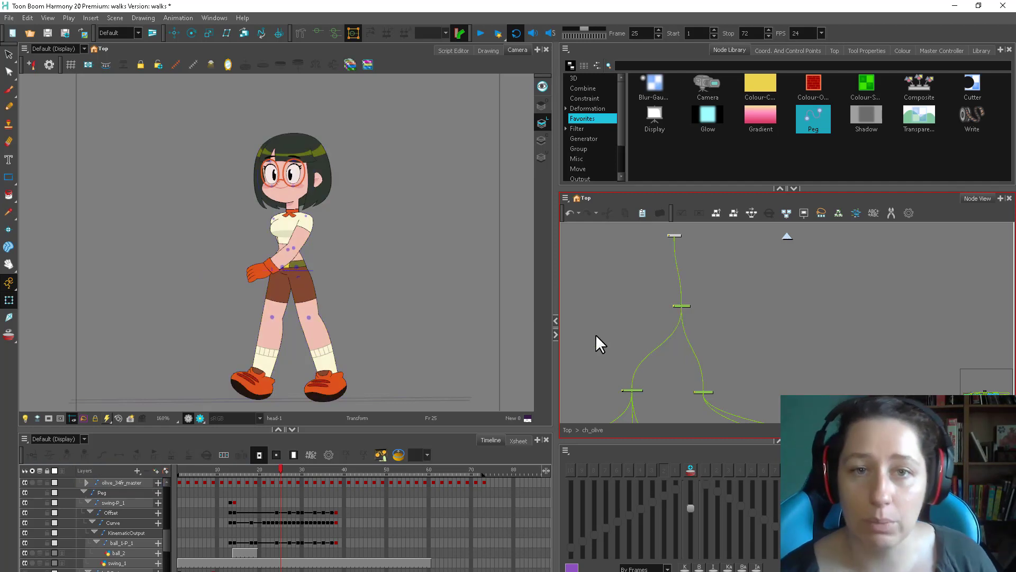
{"action": "left_click", "coordinate": [686, 306]}
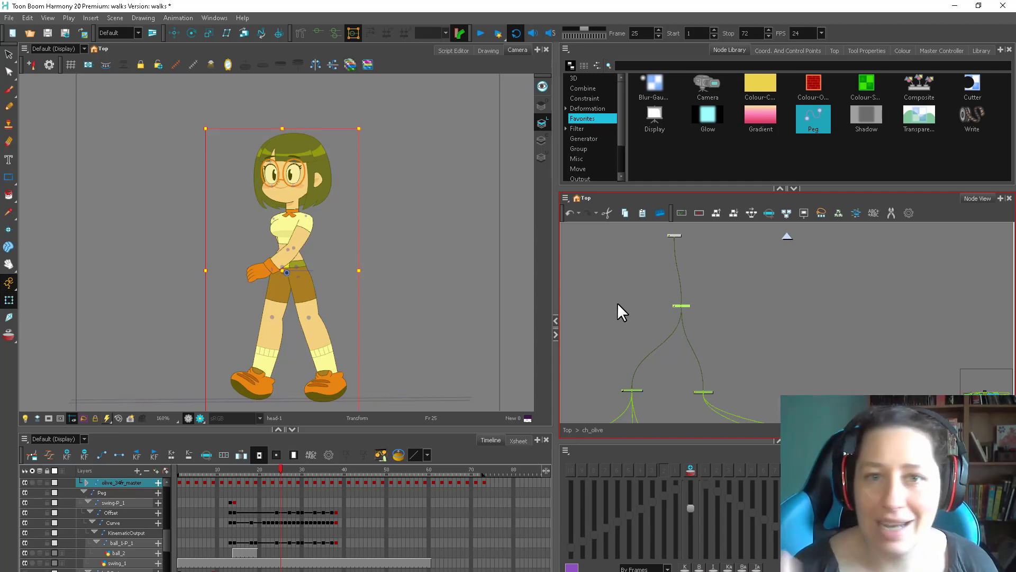
{"action": "left_click_drag", "start_coordinate": [231, 471], "coordinate": [193, 473]}
{"action": "left_click", "coordinate": [479, 36]}
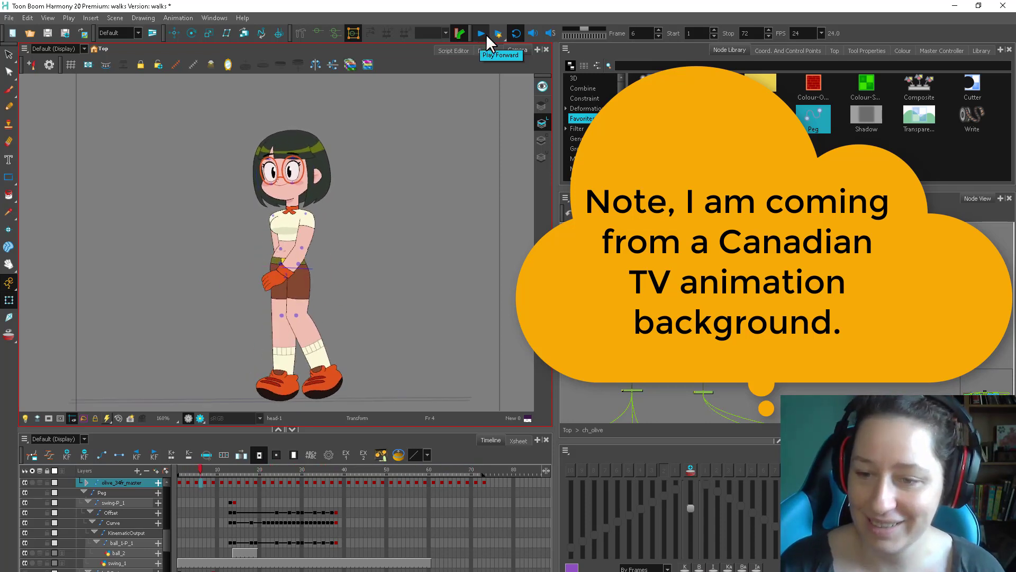
{"action": "left_click", "coordinate": [481, 34]}
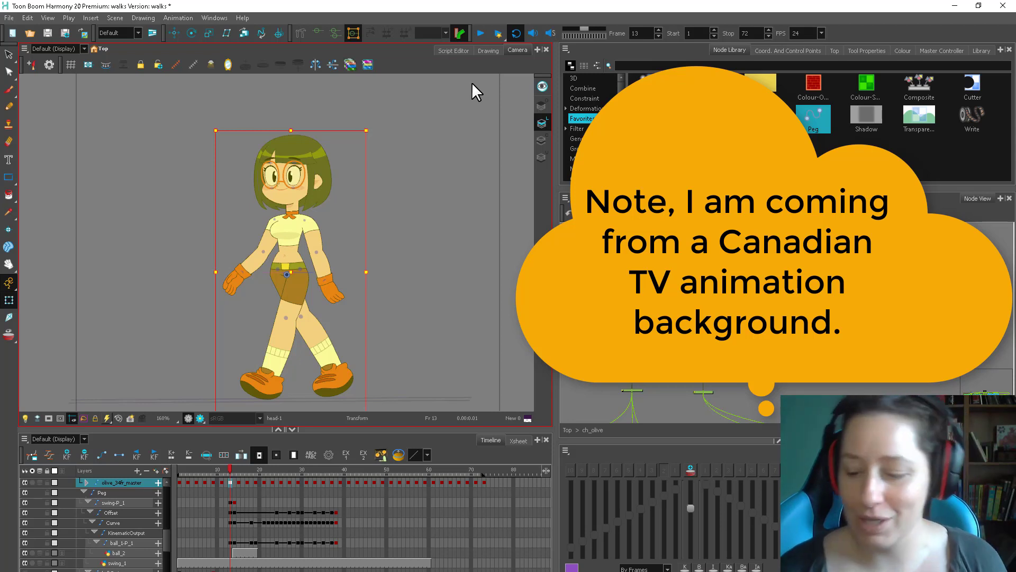
{"action": "left_click", "coordinate": [635, 349]}
{"action": "left_click", "coordinate": [626, 373]}
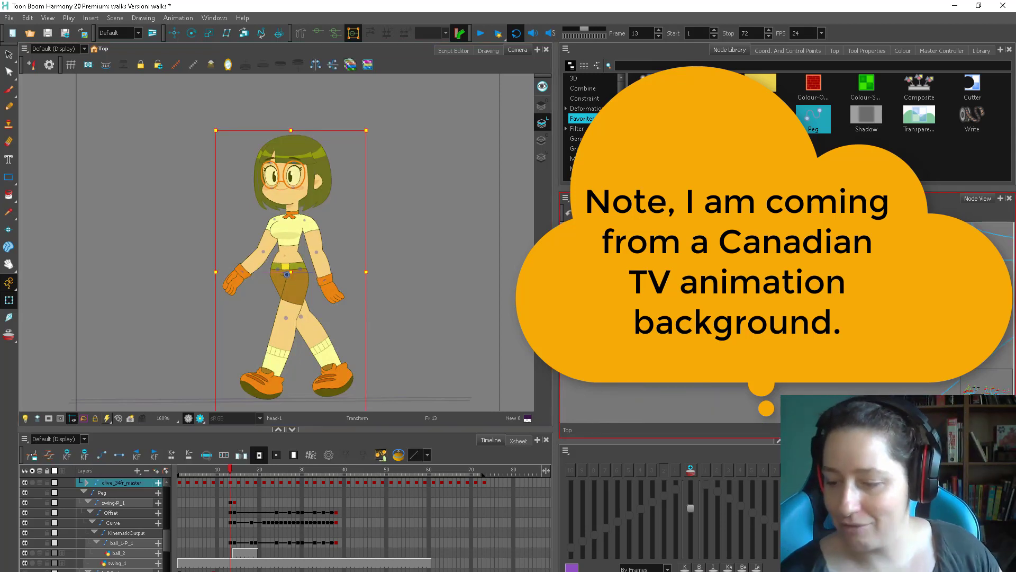
{"action": "left_click", "coordinate": [678, 388]}
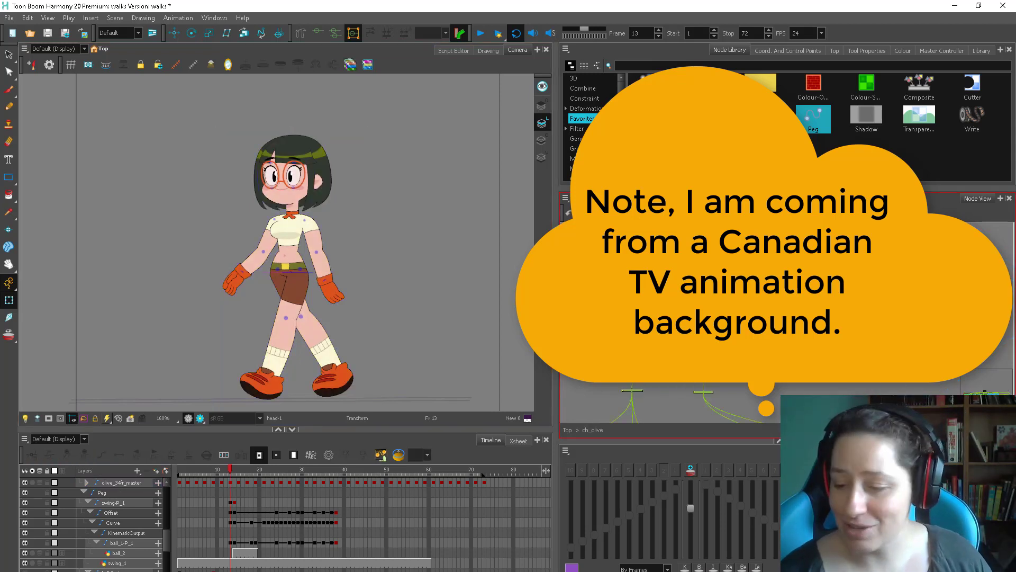
{"action": "left_click", "coordinate": [682, 314]}
Scrub through the walk on the timeline and select the character's head peg, head_master-P
{"action": "left_click_drag", "start_coordinate": [231, 470], "coordinate": [358, 475]}
{"action": "left_click_drag", "start_coordinate": [316, 570], "coordinate": [335, 571]}
{"action": "left_click", "coordinate": [241, 471]}
{"action": "left_click", "coordinate": [304, 196]}
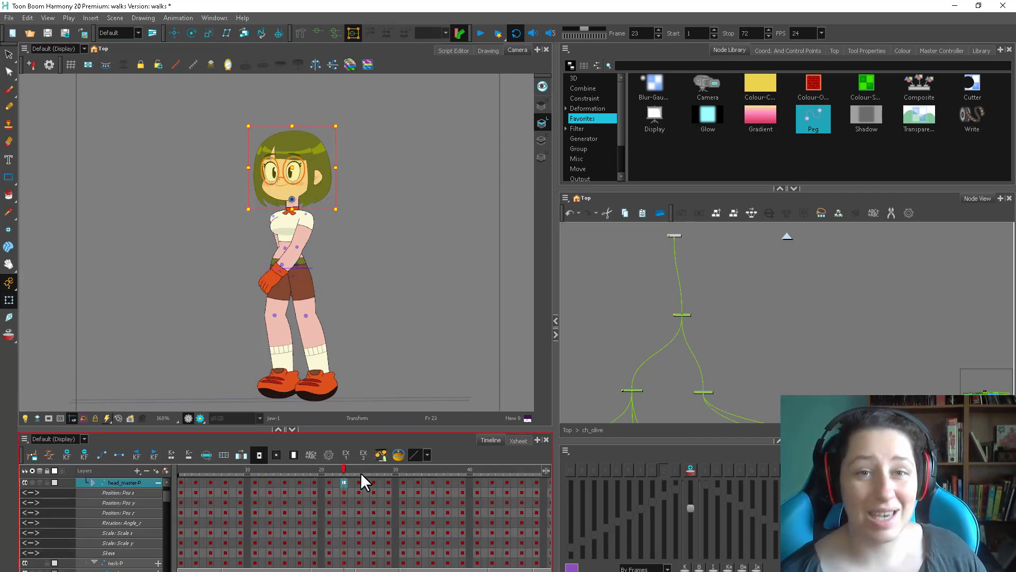
{"action": "right_click", "coordinate": [344, 471]}
{"action": "mouse_move", "coordinate": [402, 547]}
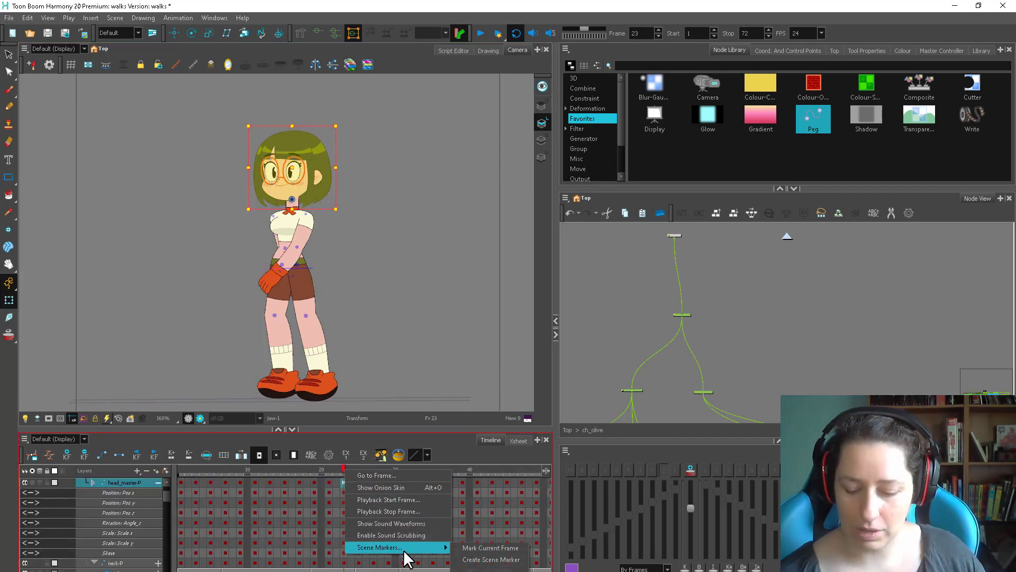
{"action": "left_click", "coordinate": [340, 472]}
Create a yellow scene marker at frame 23
{"action": "left_click_drag", "start_coordinate": [341, 471], "coordinate": [343, 473]}
{"action": "right_click", "coordinate": [344, 473]}
{"action": "mouse_move", "coordinate": [407, 551]}
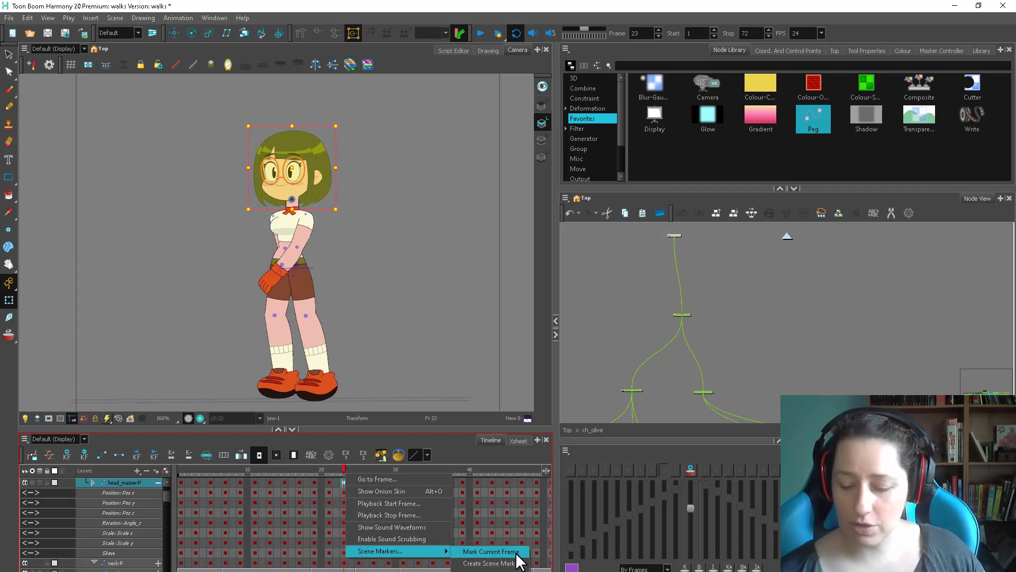
{"action": "left_click", "coordinate": [516, 563]}
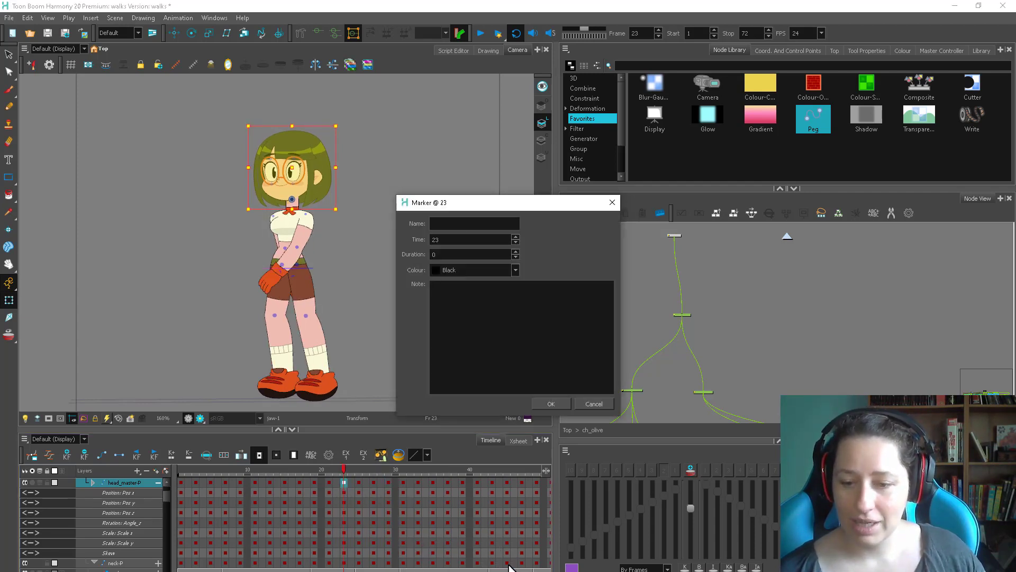
{"action": "left_click", "coordinate": [490, 273]}
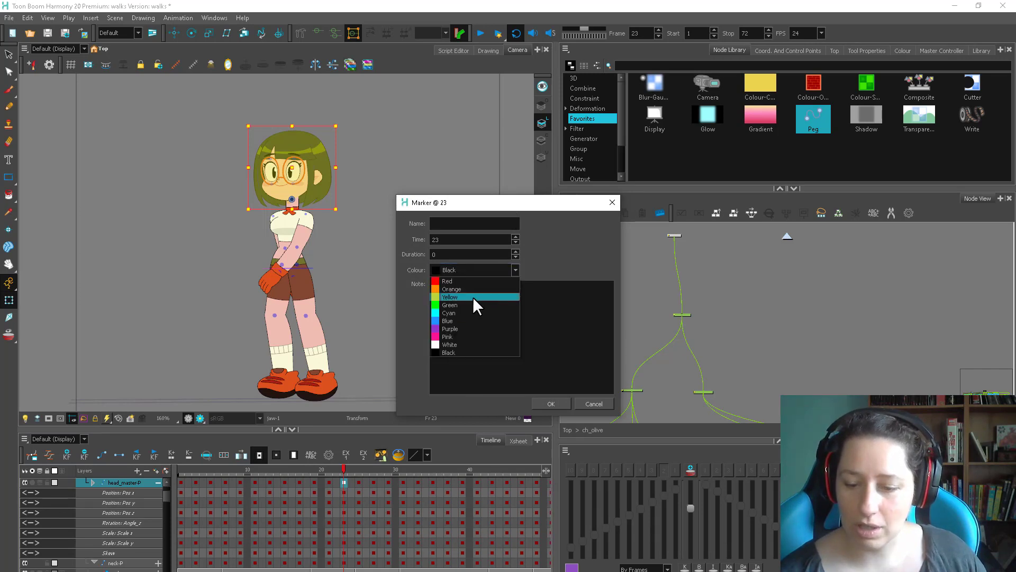
{"action": "left_click", "coordinate": [473, 296]}
{"action": "left_click", "coordinate": [545, 404]}
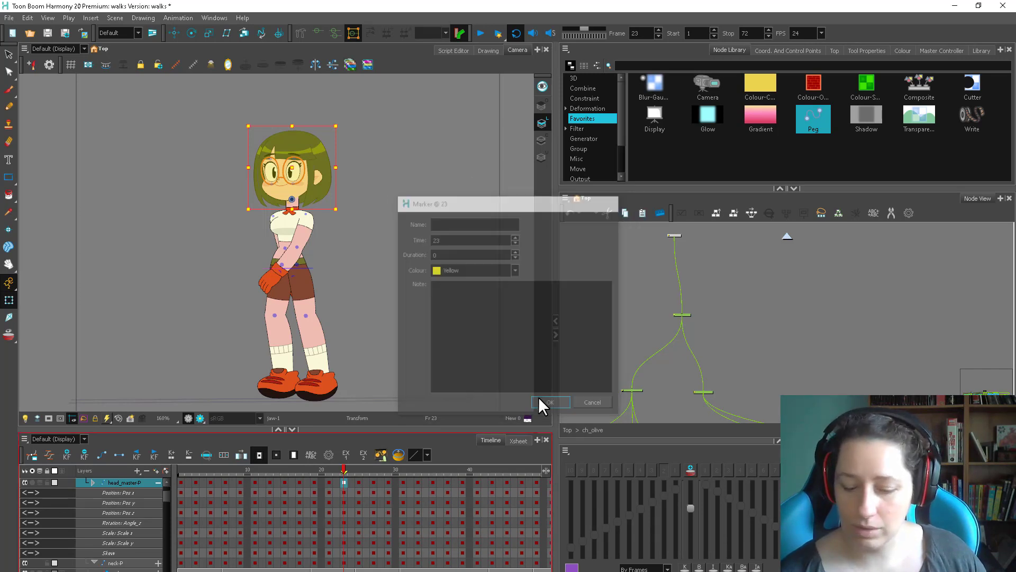
Mark frame 27 with a scene marker
{"action": "left_click_drag", "start_coordinate": [345, 464], "coordinate": [374, 468]}
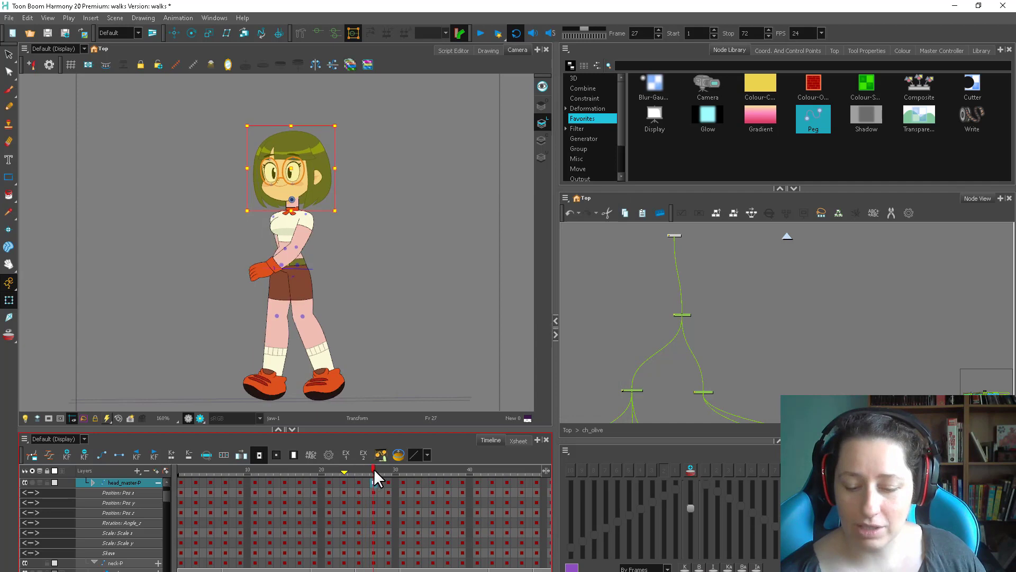
{"action": "right_click", "coordinate": [373, 469]}
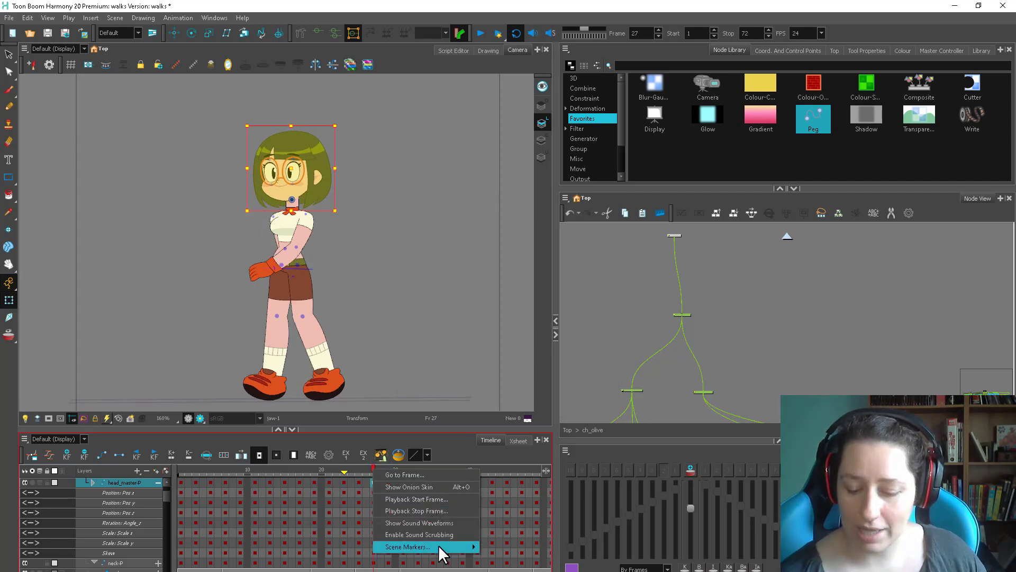
{"action": "mouse_move", "coordinate": [440, 546]}
{"action": "left_click", "coordinate": [524, 545]}
Collapse head_master-P and copy its front-facing head pose from frame 102 to frame 27
{"action": "scroll", "coordinate": [364, 521], "scroll_direction": "right", "scroll_amount": 5}
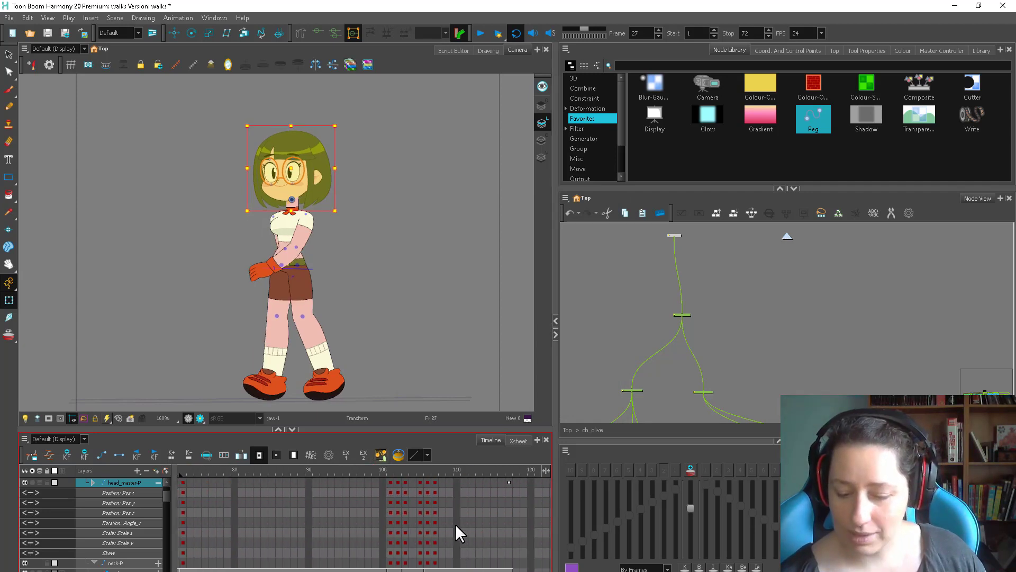
{"action": "left_click", "coordinate": [398, 483]}
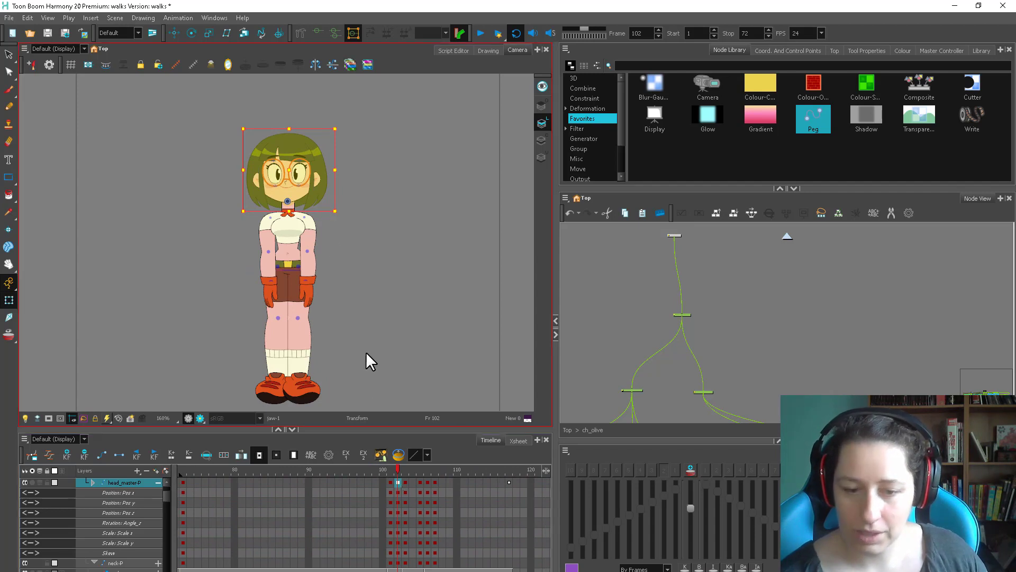
{"action": "scroll", "coordinate": [298, 192], "scroll_direction": "up", "scroll_amount": 2}
{"action": "left_click_drag", "start_coordinate": [310, 206], "coordinate": [311, 342]}
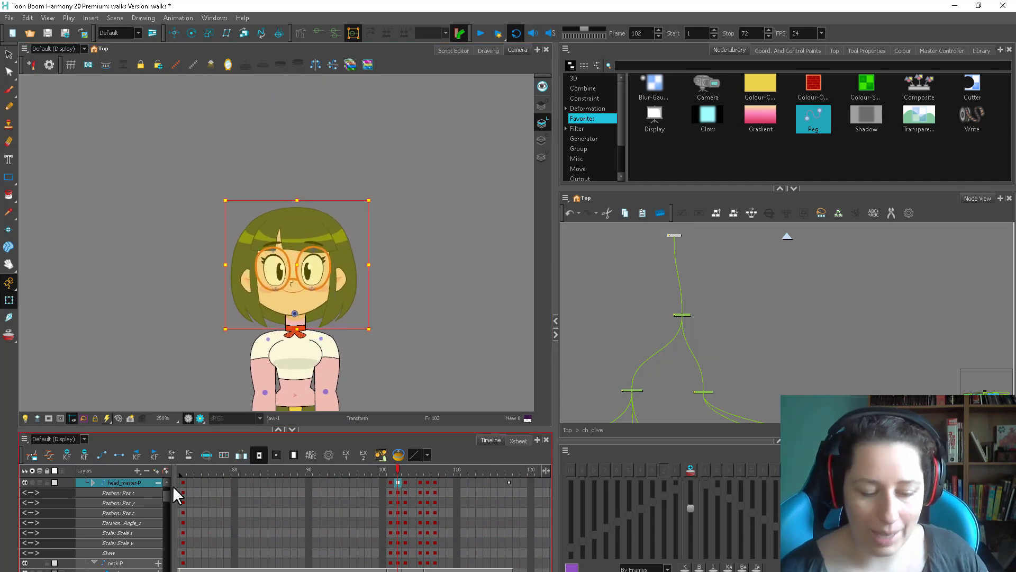
{"action": "left_click", "coordinate": [158, 483]}
{"action": "left_click", "coordinate": [92, 482]}
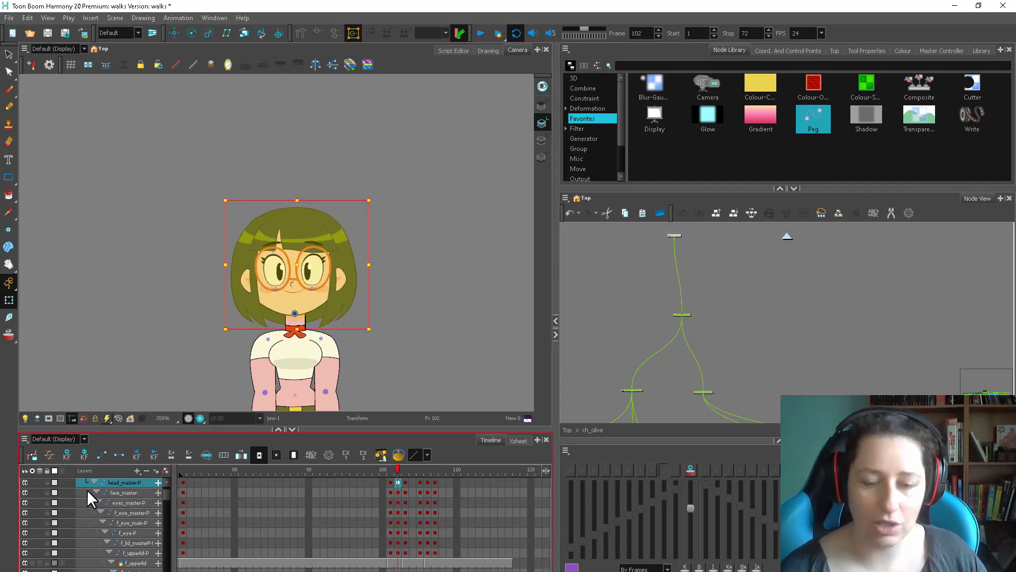
{"action": "left_click", "coordinate": [397, 483]}
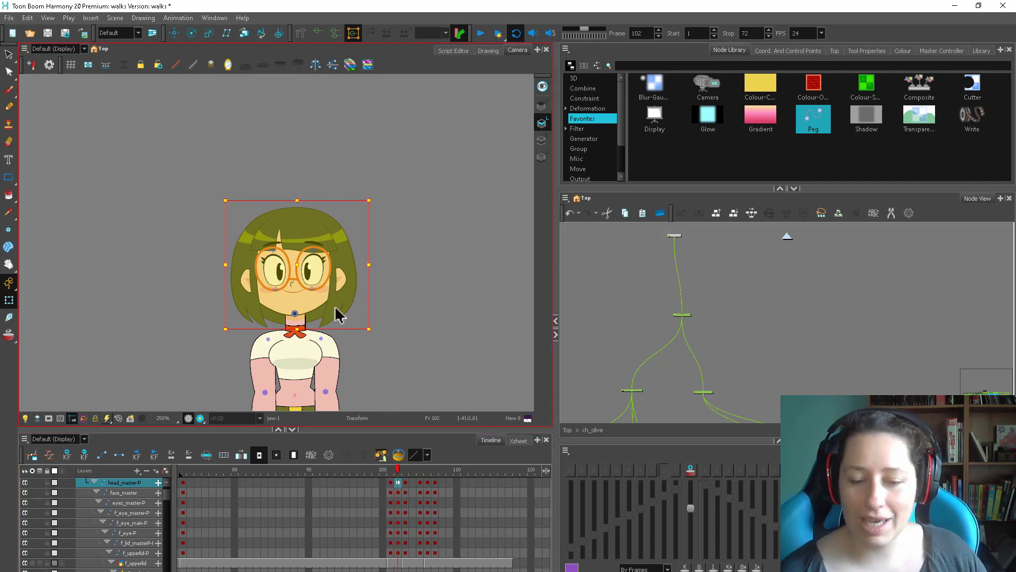
{"action": "left_click", "coordinate": [94, 482]}
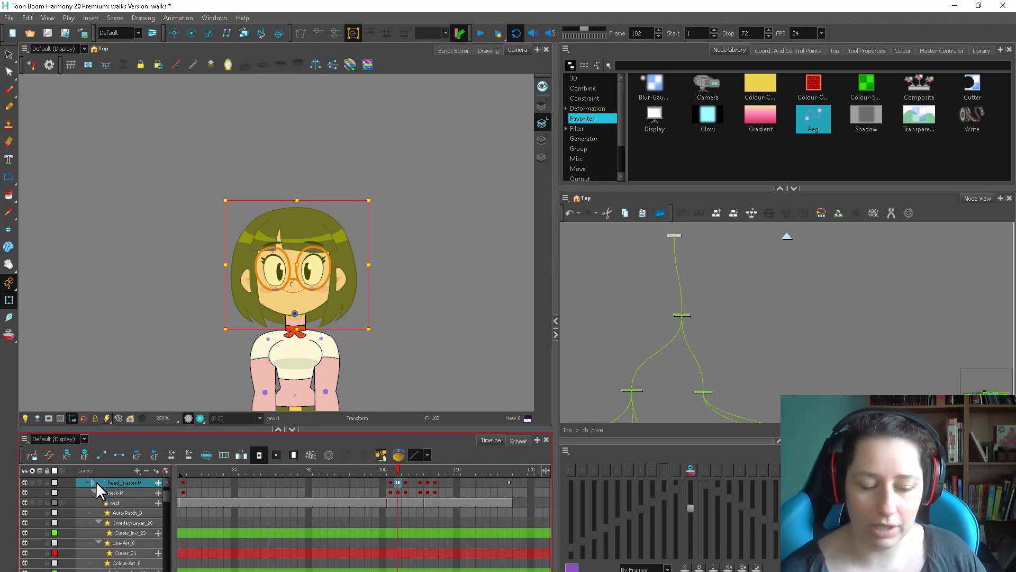
{"action": "left_click", "coordinate": [399, 481]}
{"action": "left_click_drag", "start_coordinate": [429, 571], "coordinate": [279, 570]}
{"action": "left_click", "coordinate": [329, 483]}
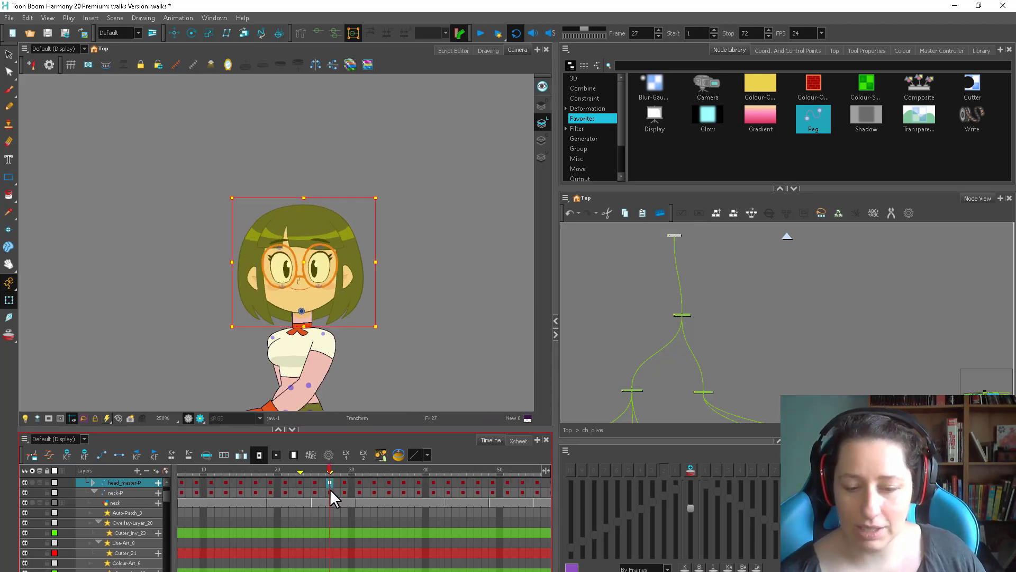
Delete the head_master-P keyframes after frame 27, from frame 28 through frame 76
{"action": "left_click_drag", "start_coordinate": [288, 571], "coordinate": [360, 571]}
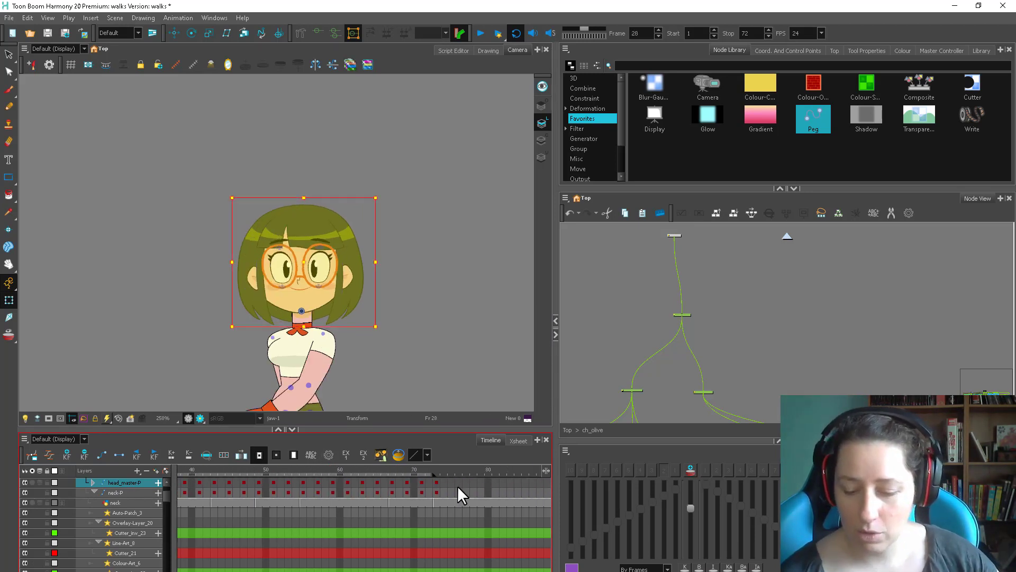
{"action": "left_click", "coordinate": [459, 484], "text": "shift"}
{"action": "key", "text": "Delete"}
{"action": "left_click", "coordinate": [459, 487]}
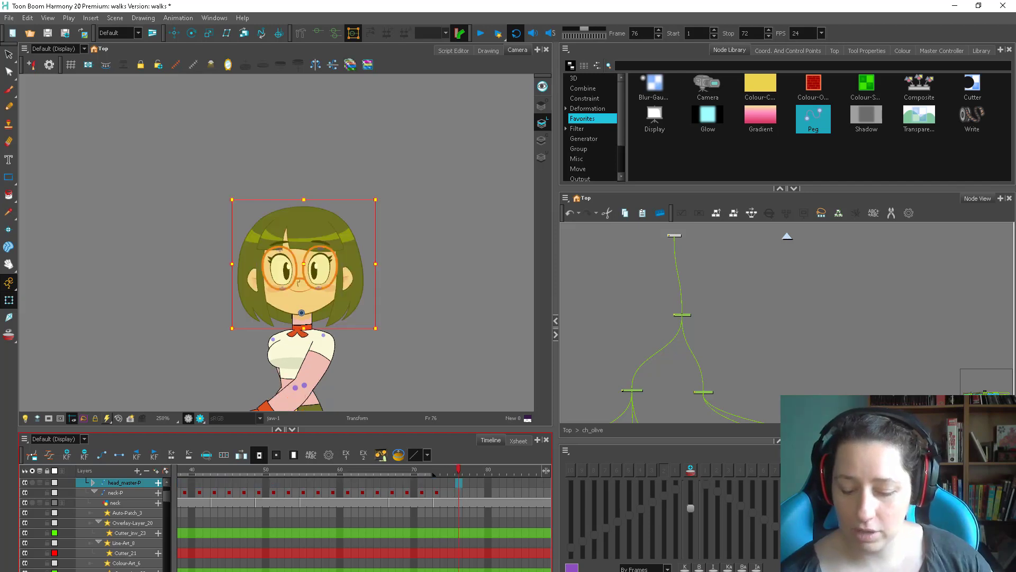
At frame 23, lower the upper eyelid of the eye on the viewer's left until it partly covers the eye
{"action": "left_click_drag", "start_coordinate": [424, 571], "coordinate": [318, 567]}
{"action": "mouse_move", "coordinate": [344, 470]}
{"action": "left_mouse_down"}
{"action": "mouse_move", "coordinate": [531, 465]}
{"action": "mouse_move", "coordinate": [355, 483]}
{"action": "left_mouse_up"}
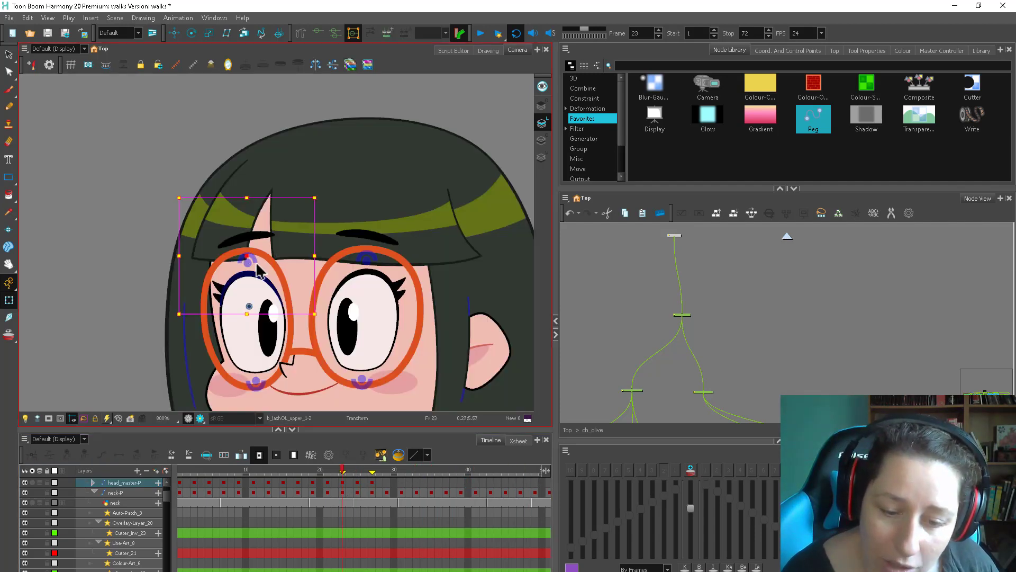
{"action": "left_click", "coordinate": [495, 138]}
{"action": "key", "text": "2"}
{"action": "mouse_move", "coordinate": [243, 264]}
{"action": "left_mouse_down"}
{"action": "mouse_move", "coordinate": [243, 282]}
{"action": "mouse_move", "coordinate": [247, 265]}
{"action": "left_mouse_up"}
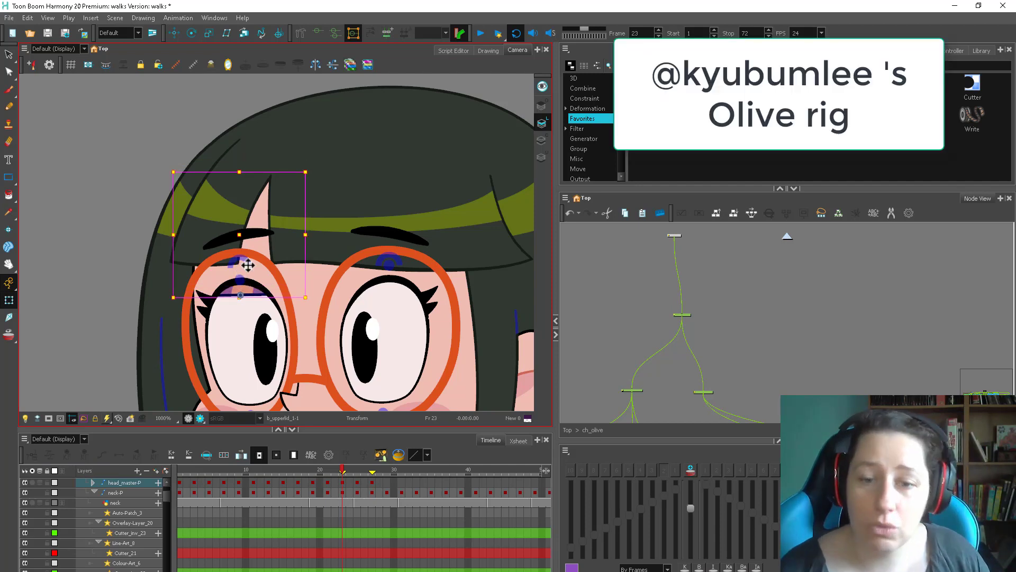
{"action": "left_click_drag", "start_coordinate": [242, 281], "coordinate": [244, 307]}
Lower the upper eyelid of the eye beside the visible ear at frame 23 to match the first eyelid
{"action": "mouse_move", "coordinate": [391, 266]}
{"action": "left_mouse_down"}
{"action": "mouse_move", "coordinate": [394, 302]}
{"action": "mouse_move", "coordinate": [399, 264]}
{"action": "left_mouse_up"}
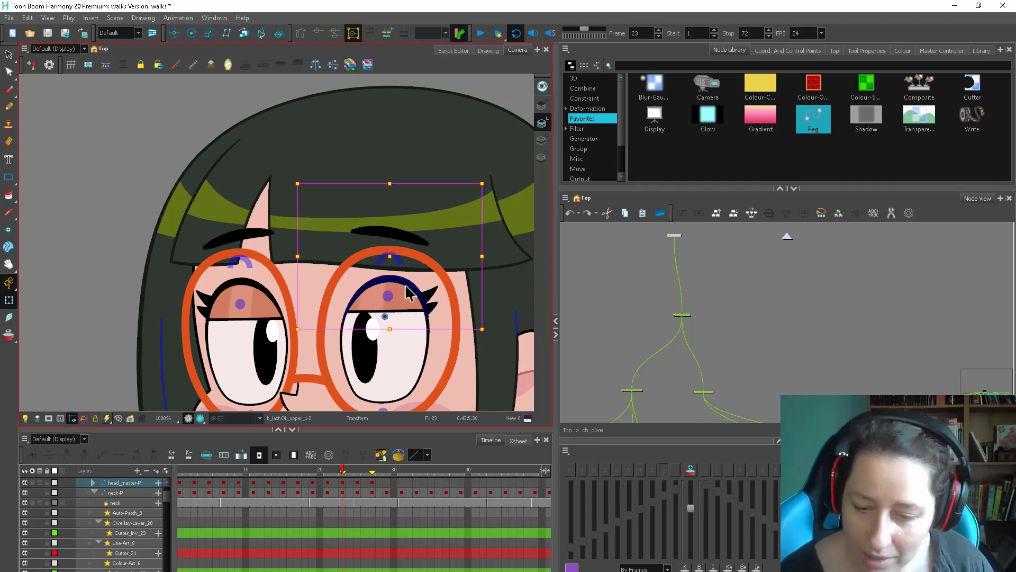
{"action": "key", "text": "2"}
{"action": "left_click_drag", "start_coordinate": [415, 309], "coordinate": [374, 265]}
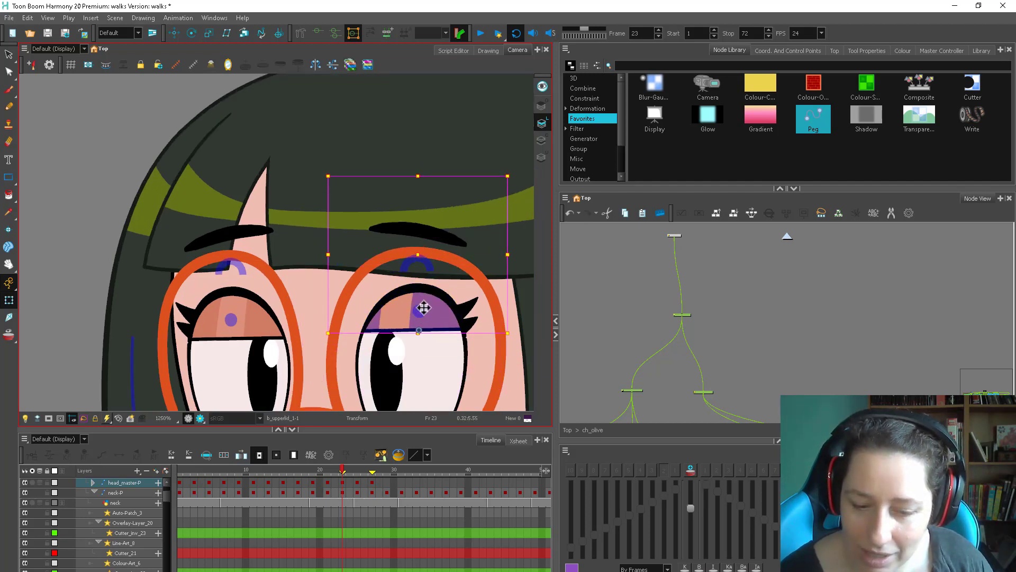
{"action": "key", "text": "1"}
{"action": "key", "text": "1"}
{"action": "left_click", "coordinate": [373, 301]}
{"action": "left_click", "coordinate": [401, 291]}
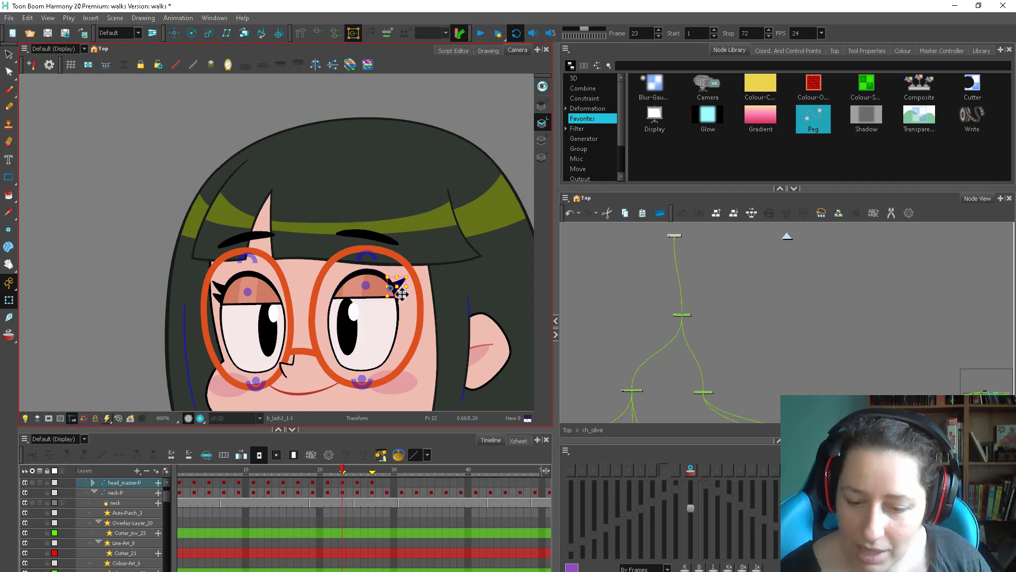
{"action": "key", "text": "1"}
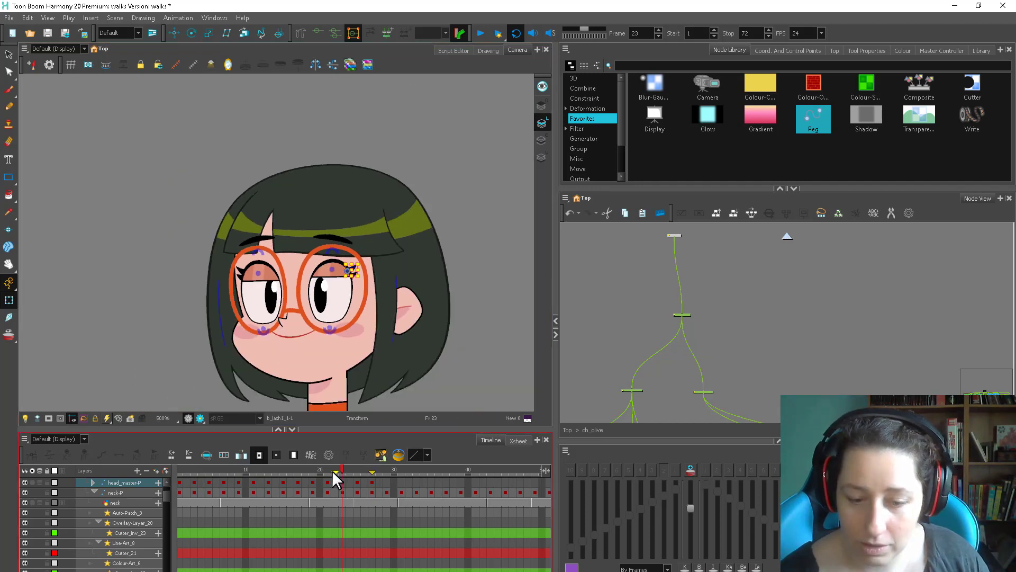
Compare frame 23 with its neighbouring frames, and try tilting and slightly lowering the whole head at frame 25
{"action": "mouse_move", "coordinate": [342, 468]}
{"action": "left_mouse_down"}
{"action": "mouse_move", "coordinate": [355, 469]}
{"action": "mouse_move", "coordinate": [341, 471]}
{"action": "left_mouse_up"}
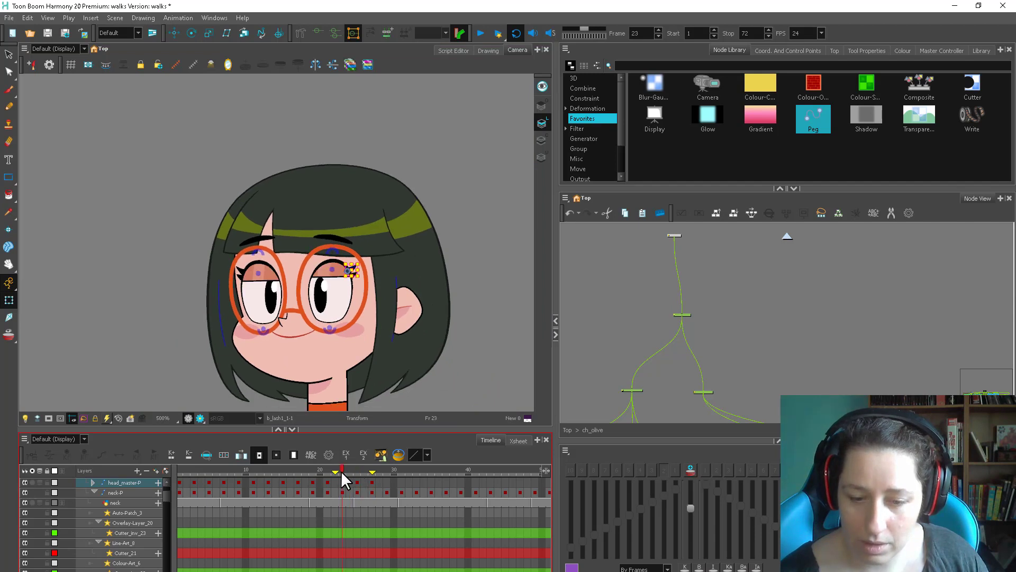
{"action": "key", "text": "comma"}
{"action": "key", "text": "comma"}
{"action": "key", "text": "period"}
{"action": "key", "text": "period"}
{"action": "left_click", "coordinate": [369, 343]}
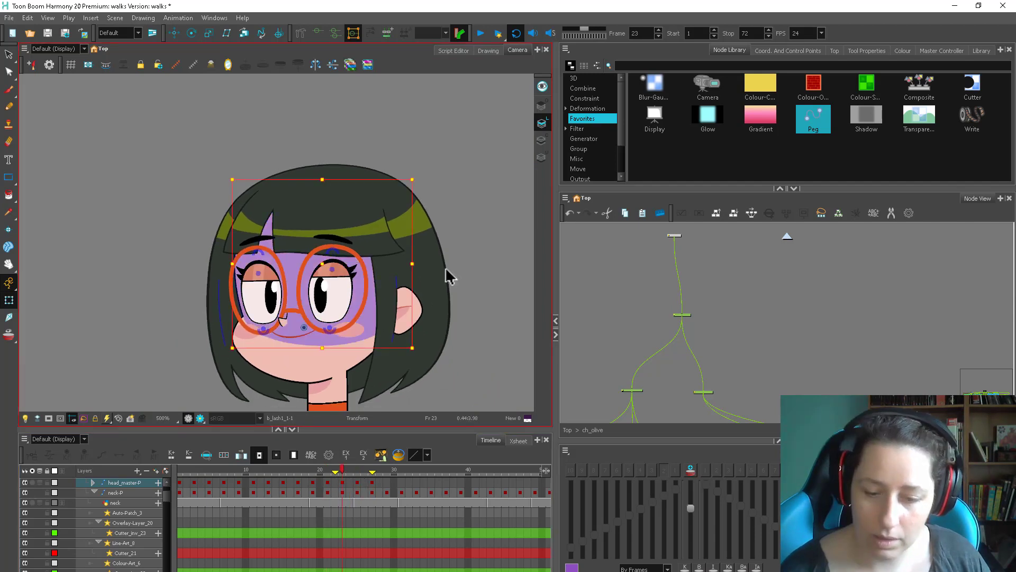
{"action": "key", "text": "b"}
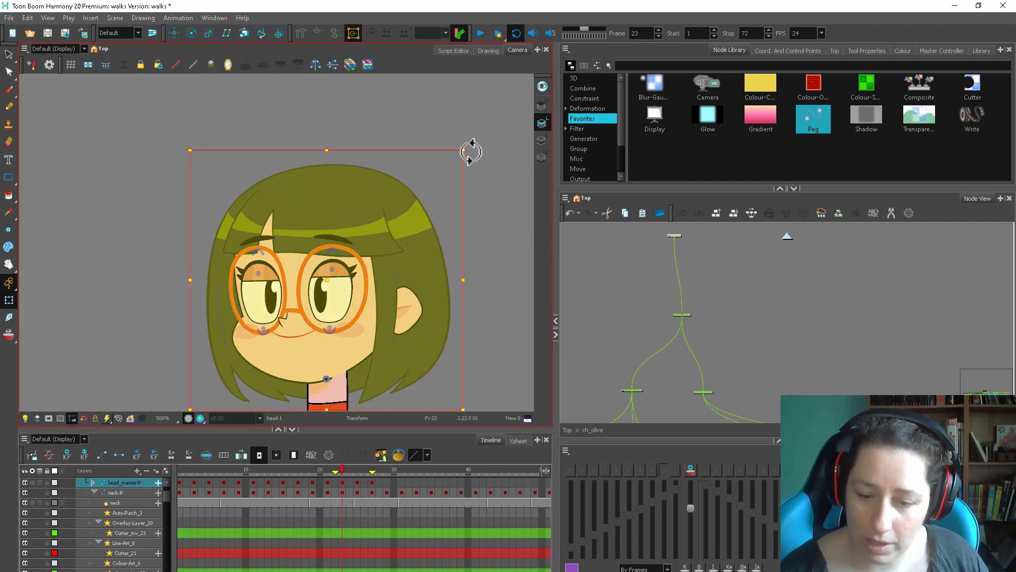
{"action": "key", "text": "period"}
{"action": "key", "text": "period"}
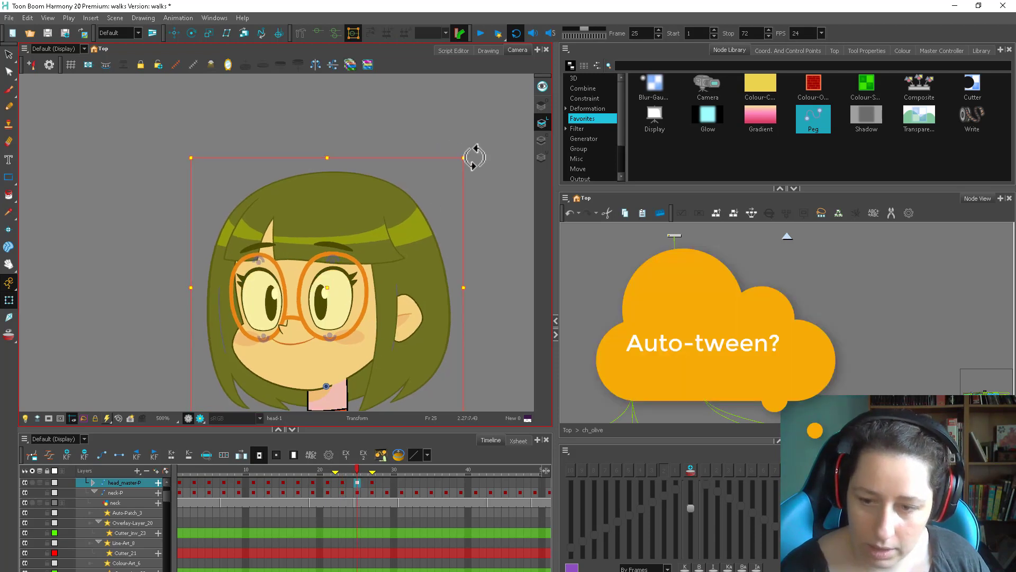
{"action": "left_click_drag", "start_coordinate": [474, 158], "coordinate": [467, 166]}
{"action": "left_click_drag", "start_coordinate": [329, 288], "coordinate": [329, 295]}
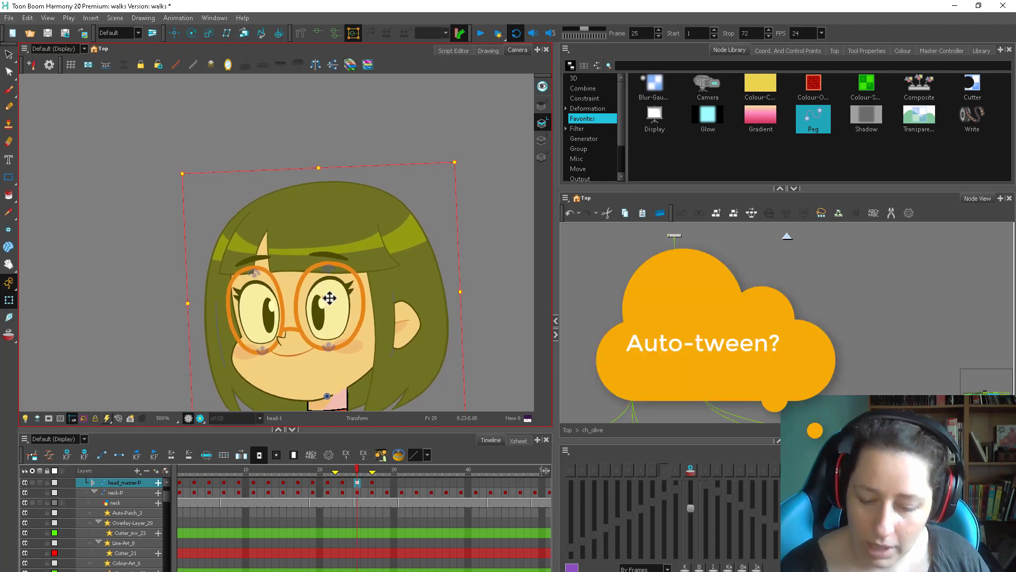
Use an auto-tweened head pose at frame 25 between frames 23 and 27, and check it by scrubbing
{"action": "left_click", "coordinate": [365, 482]}
{"action": "key", "text": "2"}
{"action": "key", "text": "2"}
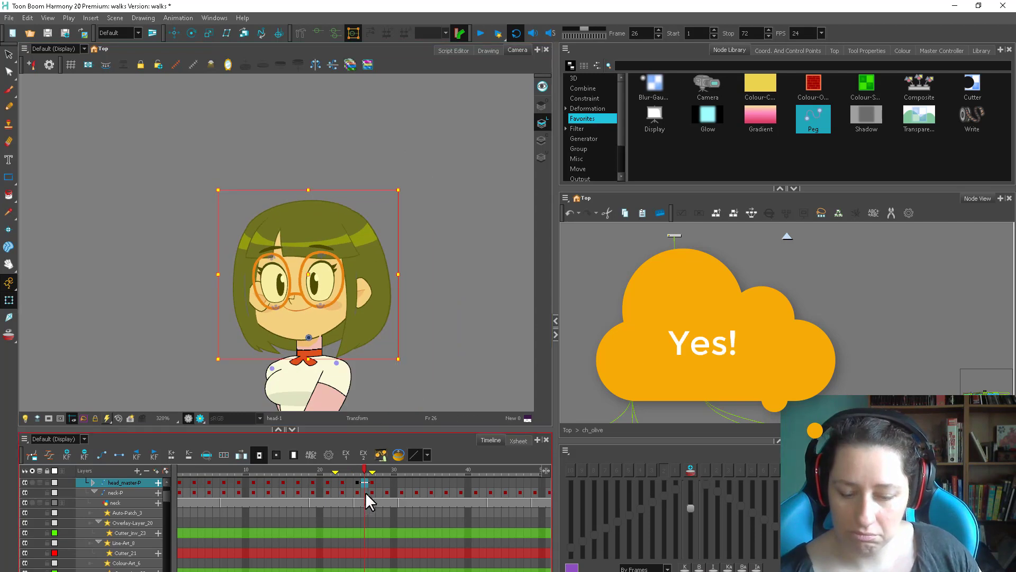
{"action": "left_click", "coordinate": [358, 479]}
{"action": "mouse_move", "coordinate": [371, 468]}
{"action": "left_mouse_down"}
{"action": "mouse_move", "coordinate": [358, 469]}
{"action": "mouse_move", "coordinate": [359, 482]}
{"action": "mouse_move", "coordinate": [358, 472]}
{"action": "left_mouse_up"}
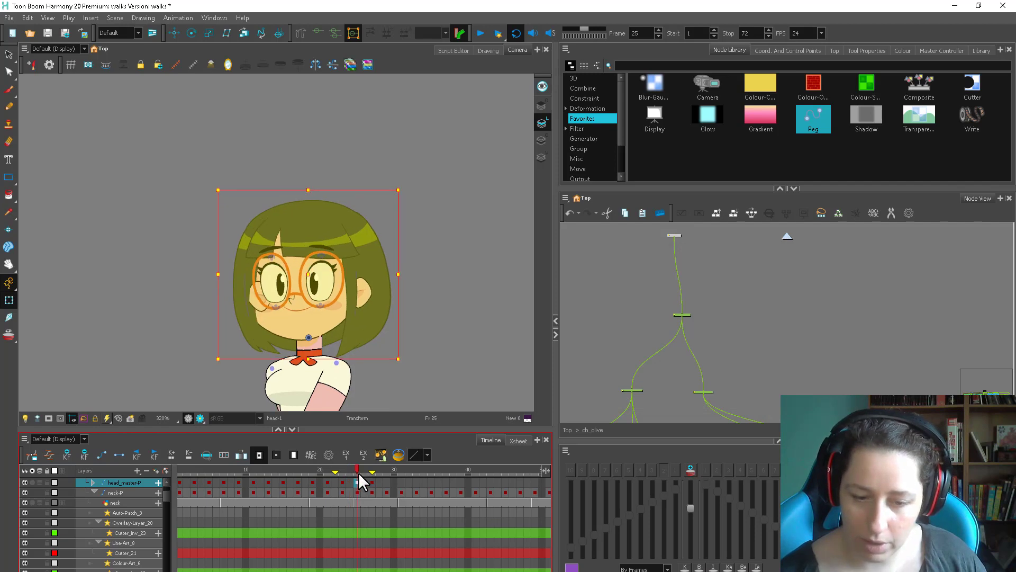
Select the b_ear drawing that overlaps the front of the face at frame 25
{"action": "left_click", "coordinate": [256, 299]}
{"action": "key", "text": "b"}
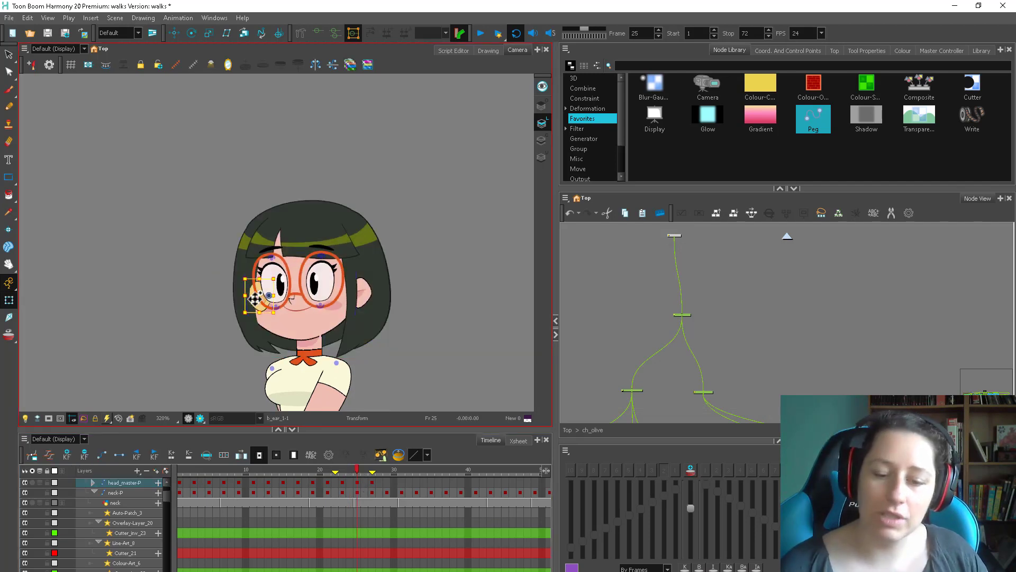
{"action": "key", "text": "b"}
{"action": "key", "text": "shift+b"}
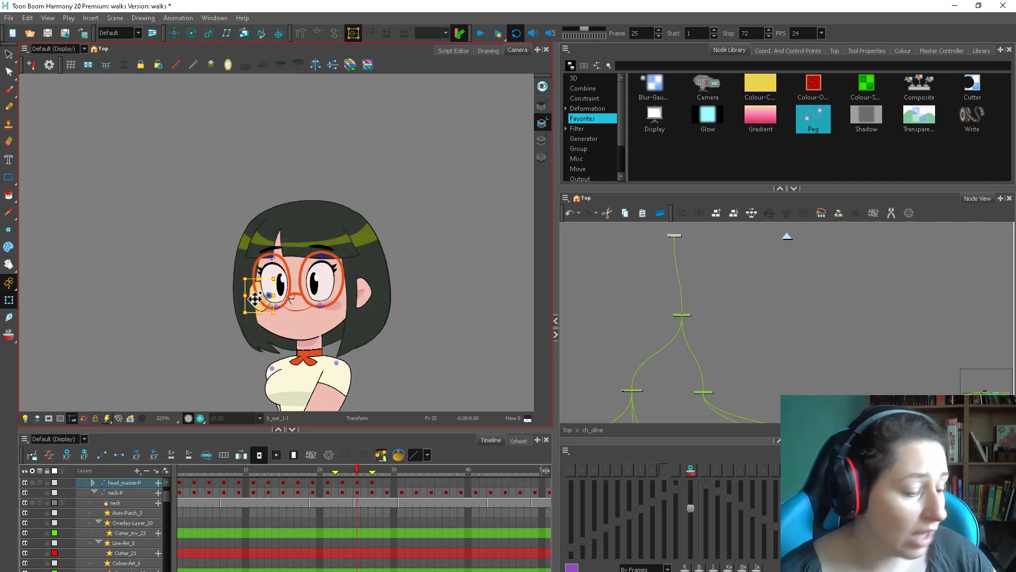
{"action": "key", "text": "ctrl+alt"}
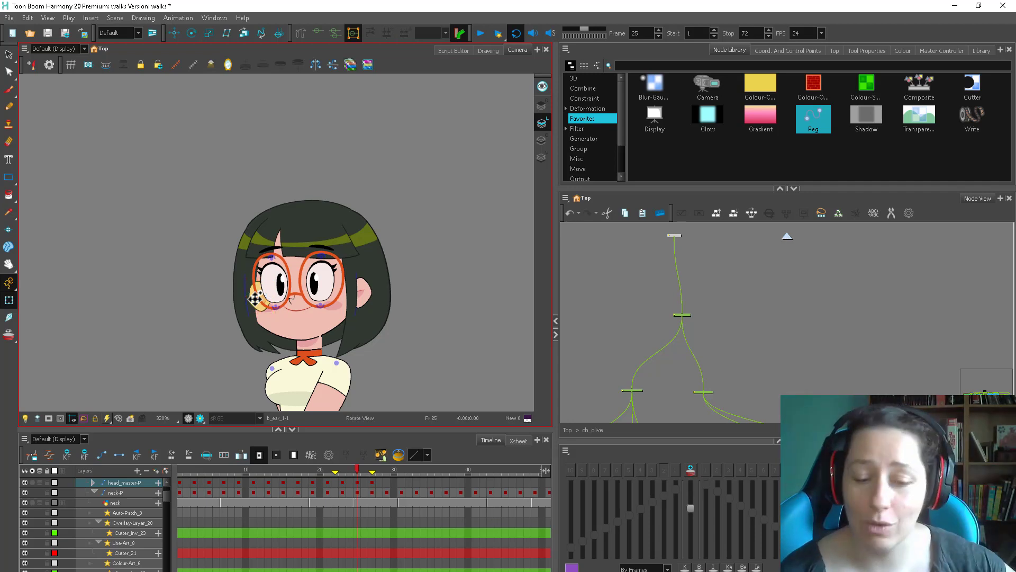
{"action": "key", "text": "ctrl+alt"}
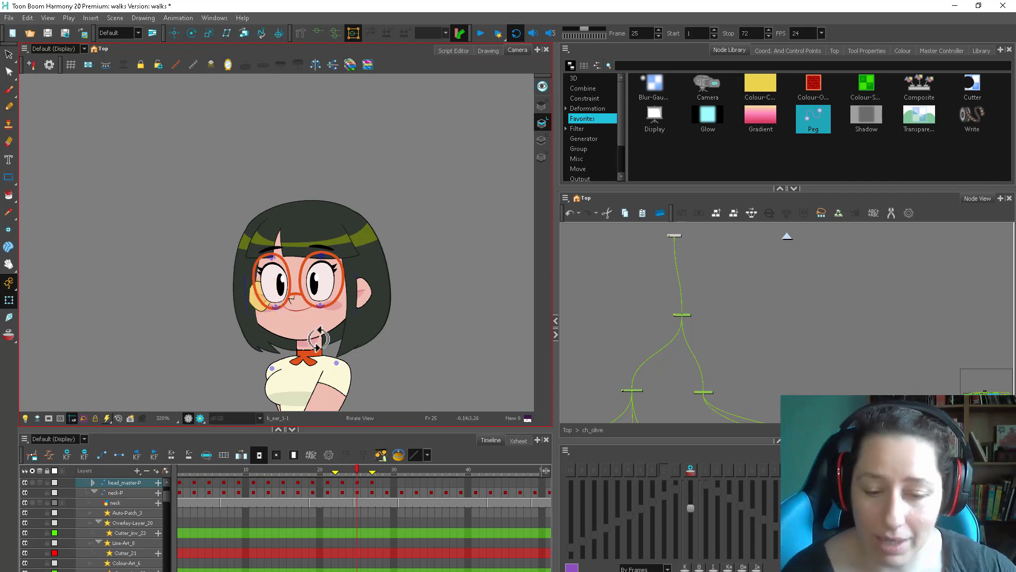
{"action": "left_click", "coordinate": [459, 331]}
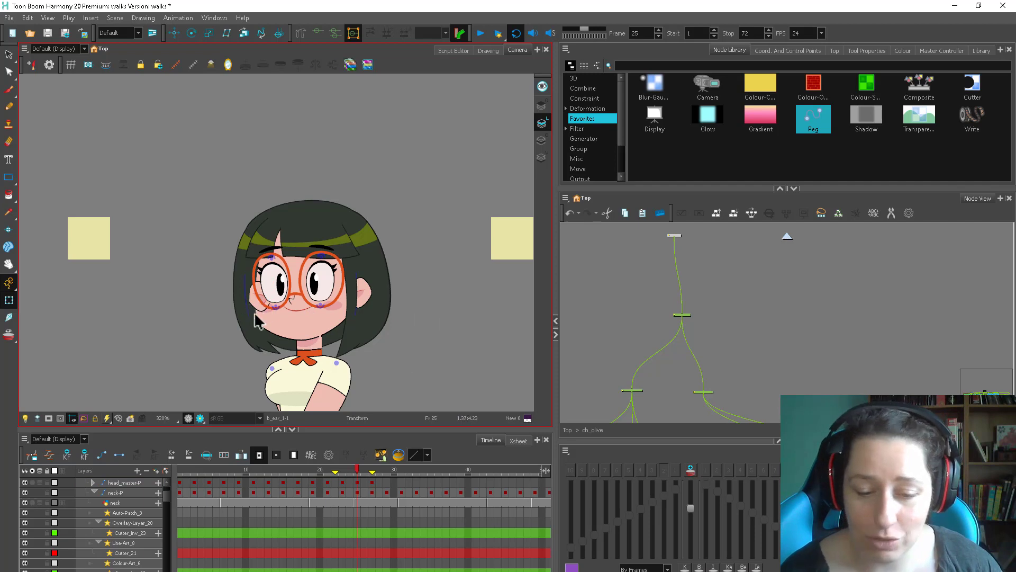
{"action": "key", "text": "2"}
{"action": "key", "text": "2"}
{"action": "left_click", "coordinate": [256, 323]}
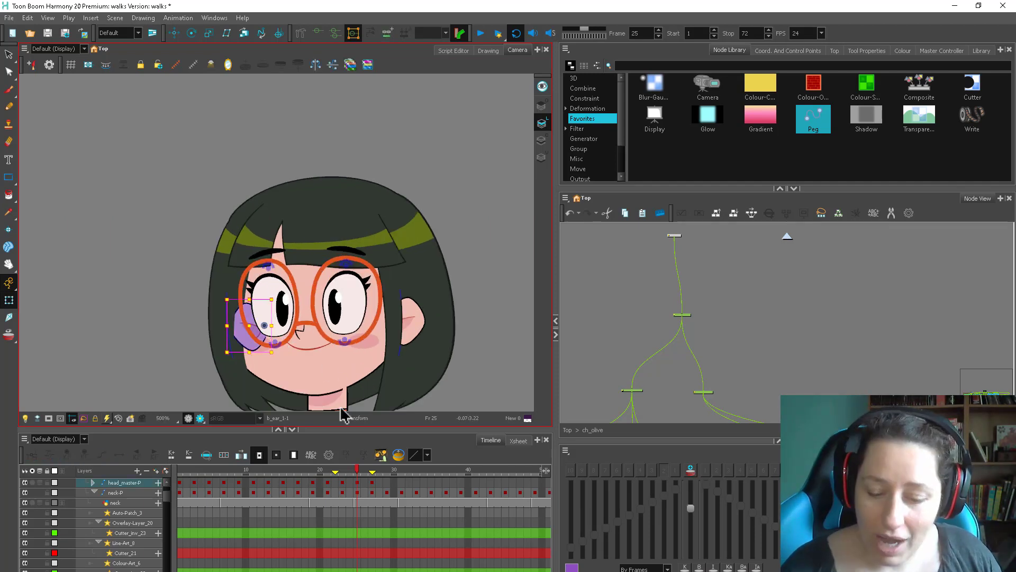
Locate the overlapping ear in the node network and select its peg, b_ear-P_1
{"action": "left_click", "coordinate": [358, 483]}
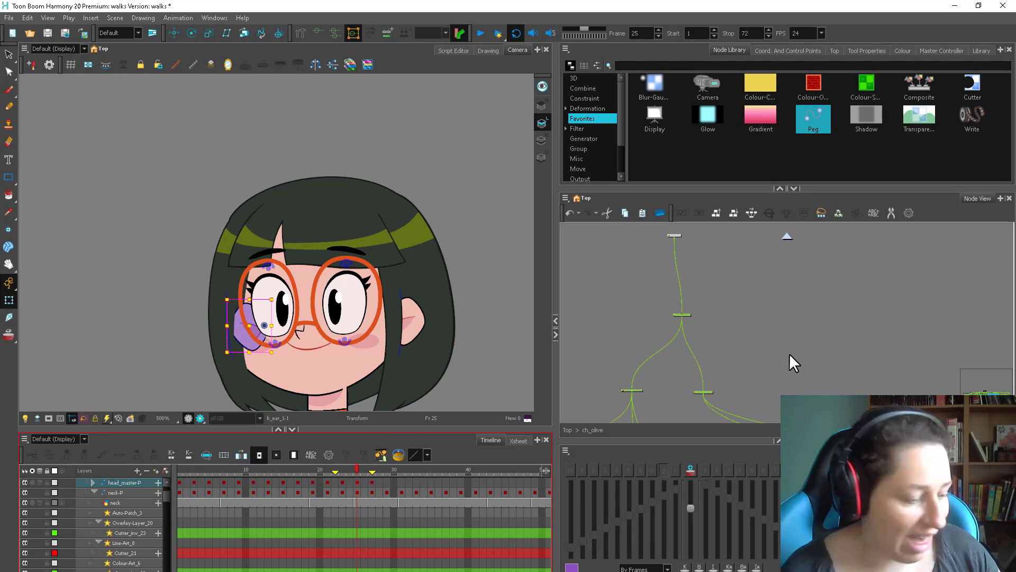
{"action": "key", "text": "o"}
{"action": "left_click", "coordinate": [787, 318]}
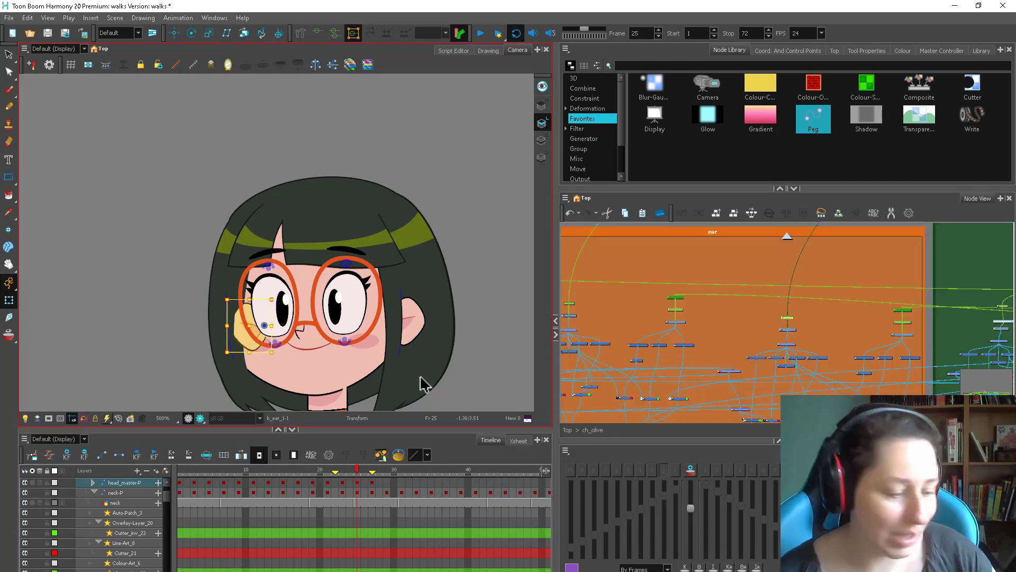
{"action": "key", "text": "ctrl+alt+x"}
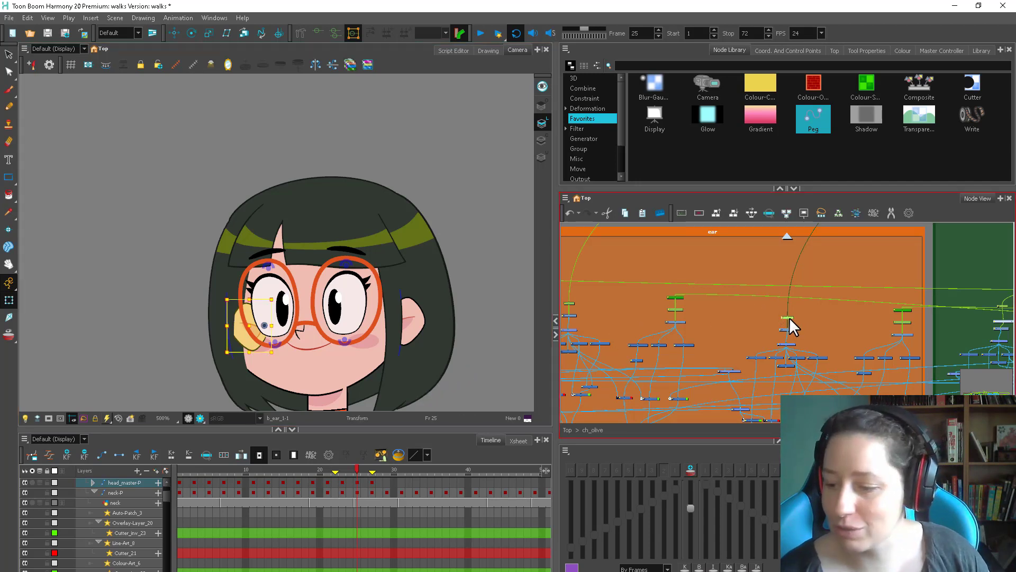
{"action": "scroll", "coordinate": [789, 316], "scroll_direction": "up", "scroll_amount": 3}
Set the Z position of b_ear-P_1 to 0.001 B at frame 25 and scrub the head turn to check the ear
{"action": "left_click", "coordinate": [797, 50]}
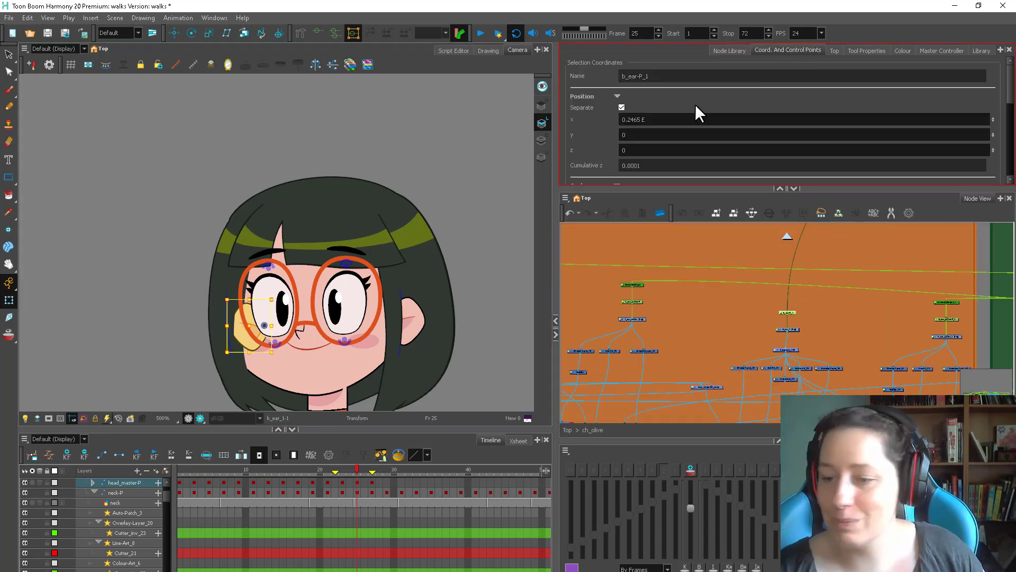
{"action": "left_click", "coordinate": [638, 152]}
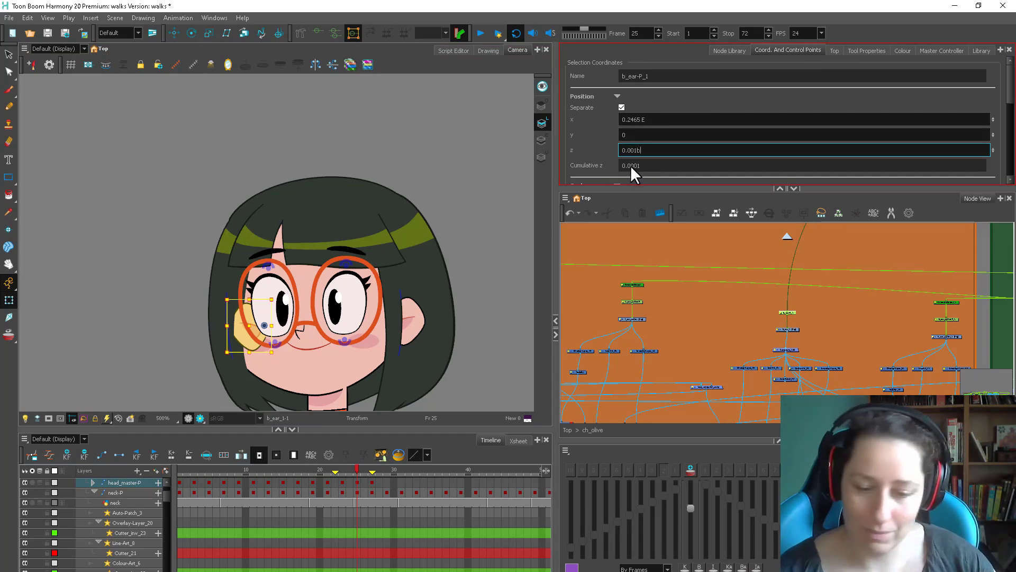
{"action": "type", "text": "0.001b"}
{"action": "key", "text": "Return"}
{"action": "left_click", "coordinate": [590, 268]}
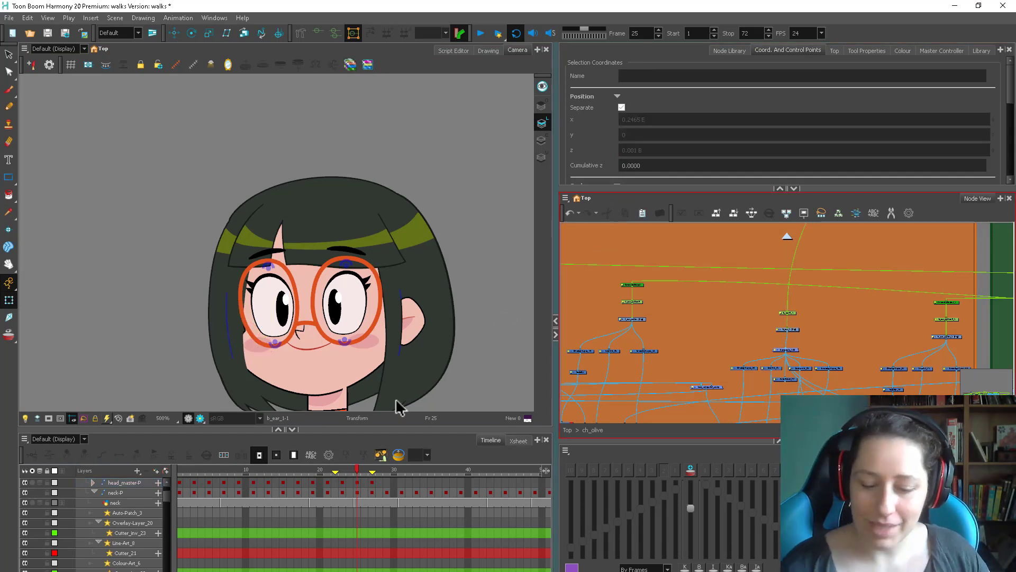
{"action": "mouse_move", "coordinate": [357, 472]}
{"action": "left_mouse_down"}
{"action": "mouse_move", "coordinate": [369, 471]}
{"action": "mouse_move", "coordinate": [347, 472]}
{"action": "left_mouse_up"}
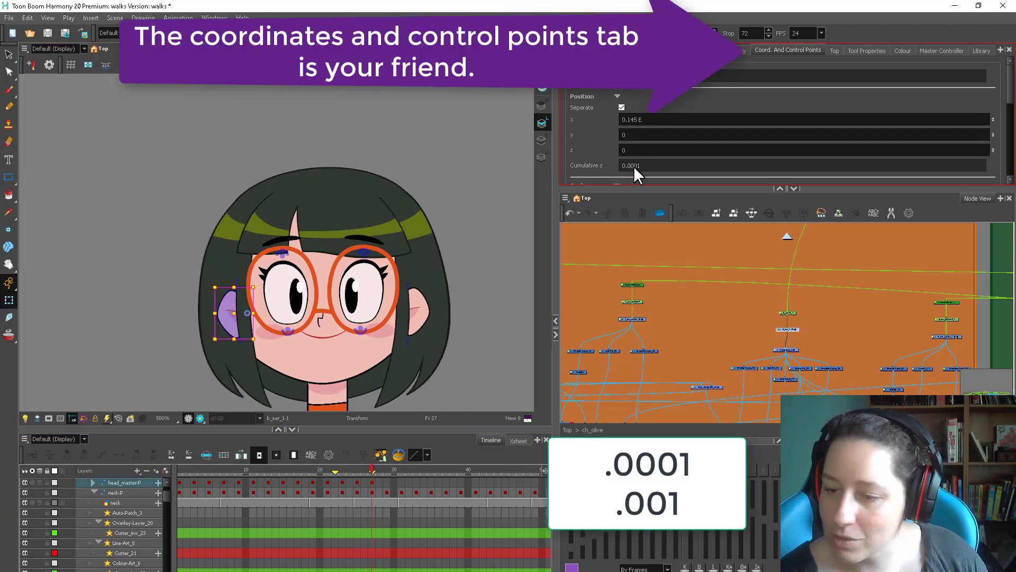
Check the Z position of the b_ear-P_1 peg at frame 27 and scrub back to frame 25
{"action": "left_click", "coordinate": [761, 312]}
{"action": "left_click", "coordinate": [787, 312]}
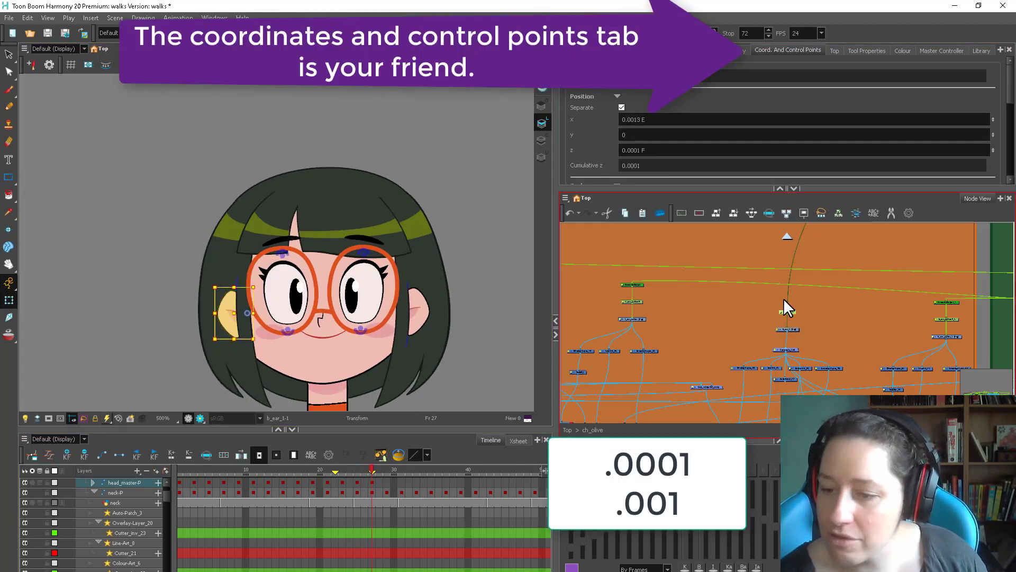
{"action": "left_click", "coordinate": [643, 149]}
{"action": "left_click", "coordinate": [637, 151]}
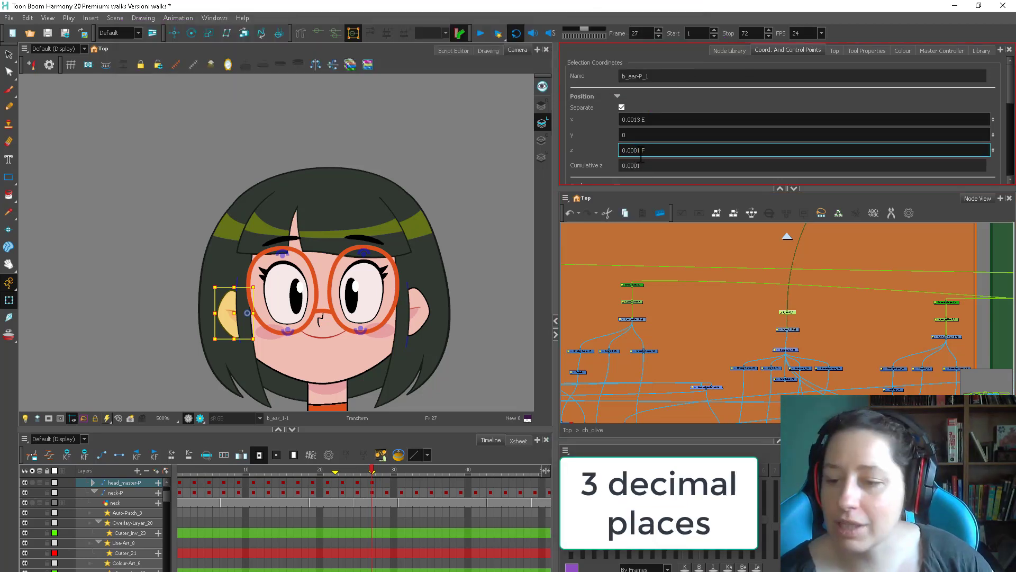
{"action": "left_click", "coordinate": [634, 249]}
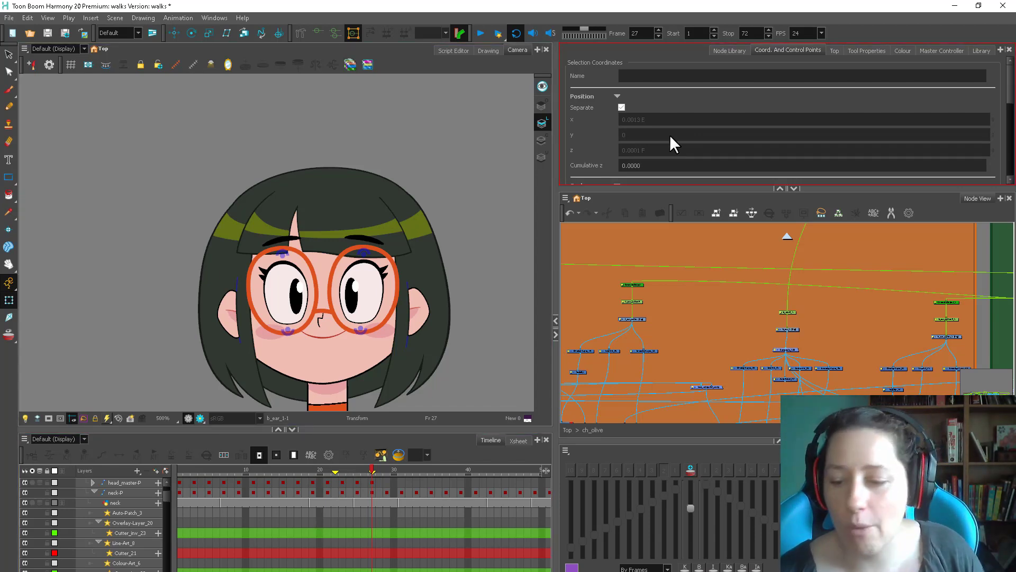
{"action": "left_click", "coordinate": [357, 468]}
{"action": "left_click", "coordinate": [351, 471]}
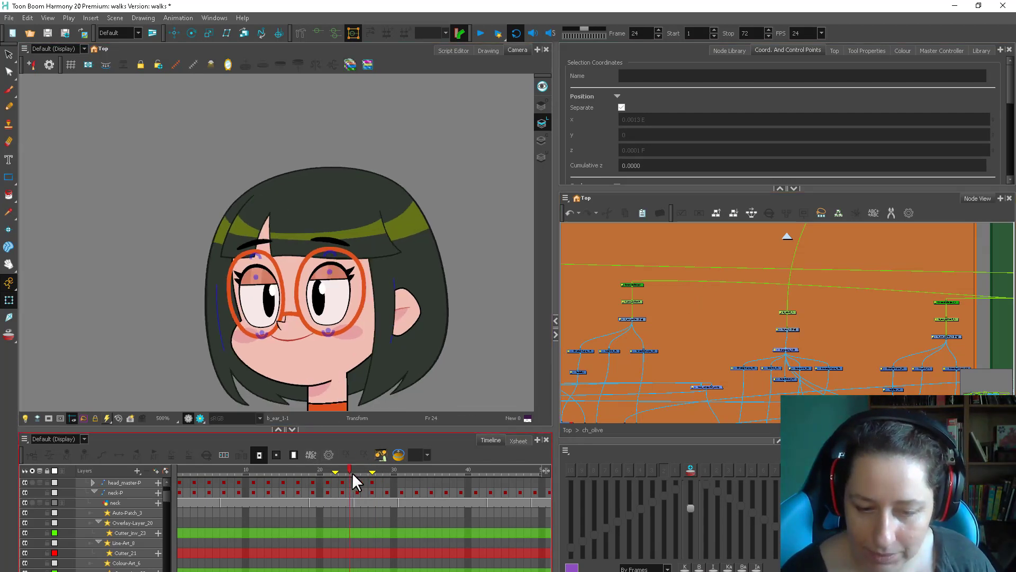
{"action": "mouse_move", "coordinate": [352, 472]}
{"action": "left_mouse_down"}
{"action": "mouse_move", "coordinate": [365, 471]}
{"action": "mouse_move", "coordinate": [357, 475]}
{"action": "left_mouse_up"}
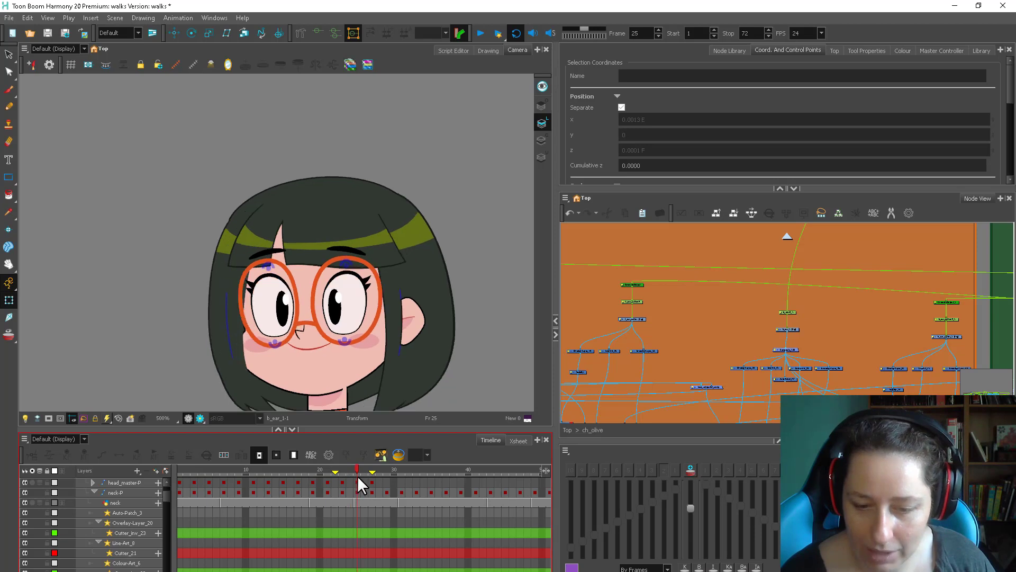
Select the eyes and glasses up to their parent peg at frame 25, rotate the group slightly and nudge it down
{"action": "key", "text": "1"}
{"action": "left_click", "coordinate": [341, 291]}
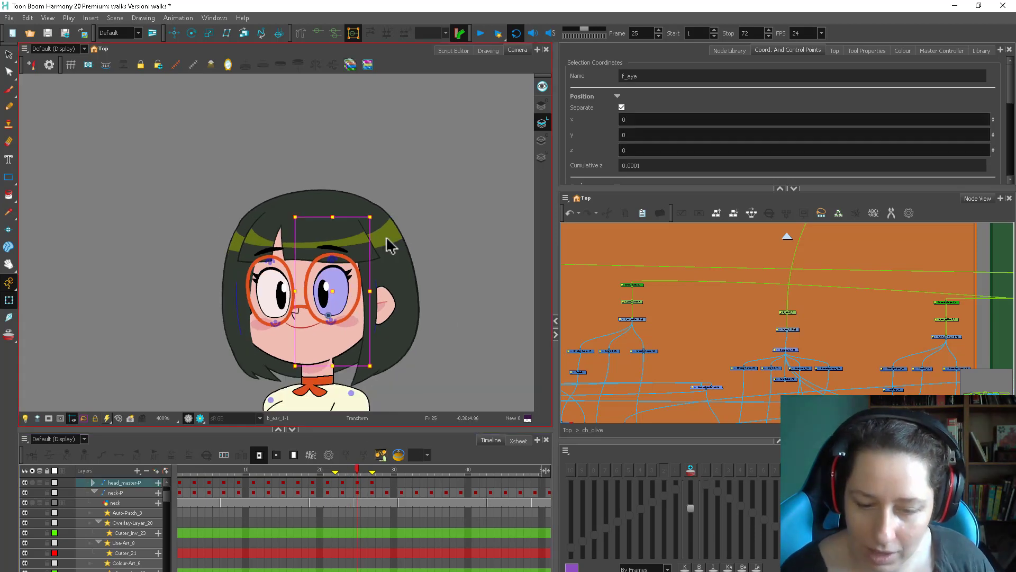
{"action": "key", "text": "b"}
{"action": "key", "text": "b"}
{"action": "key", "text": "b"}
{"action": "key", "text": "b"}
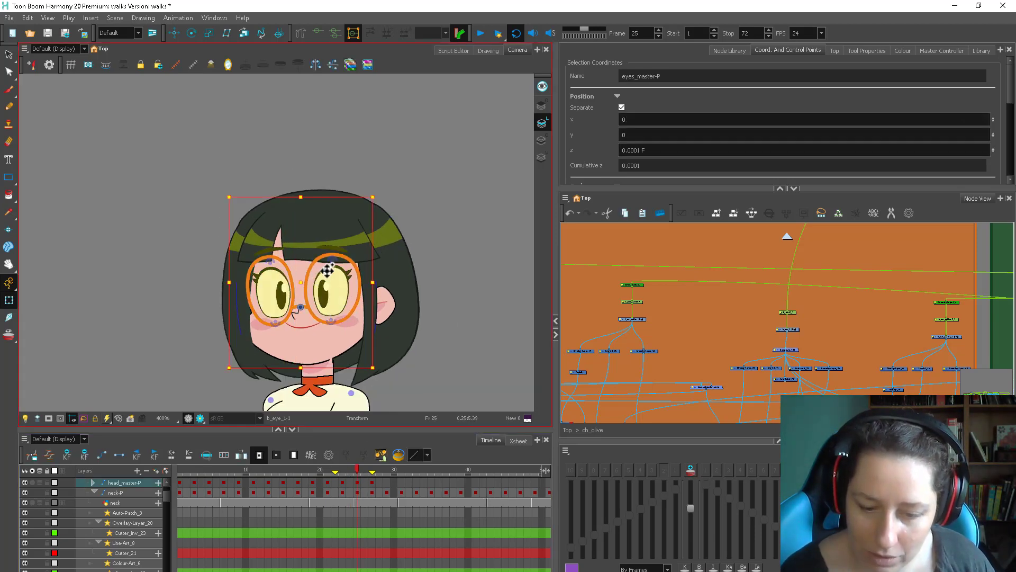
{"action": "key", "text": "b"}
{"action": "key", "text": "b"}
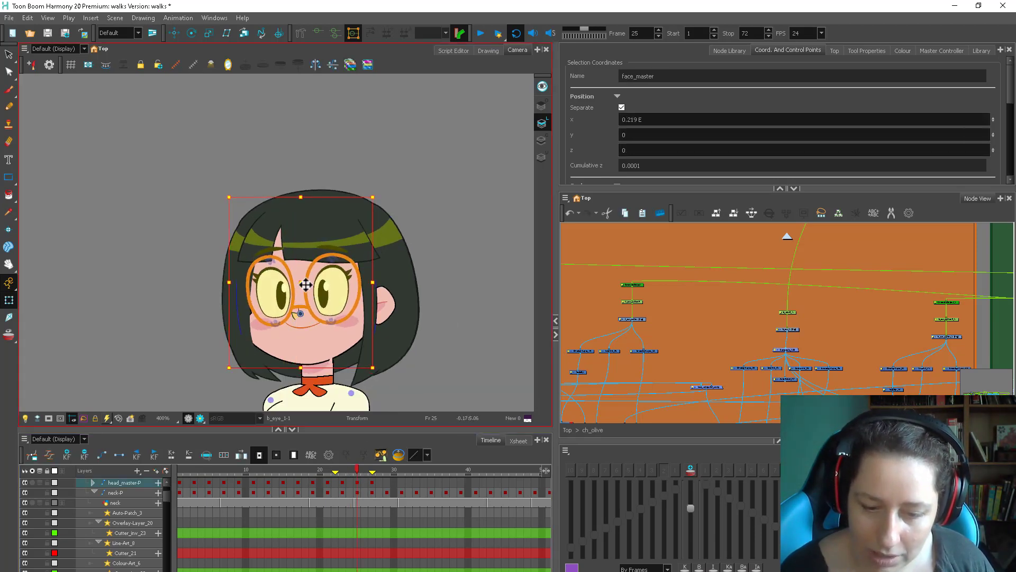
{"action": "left_click", "coordinate": [340, 267]}
{"action": "key", "text": "b"}
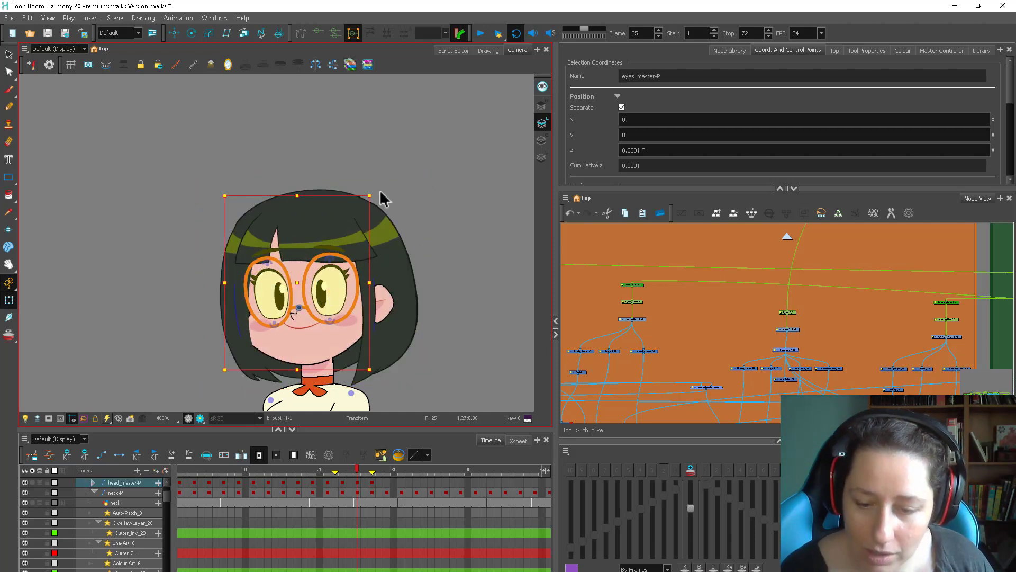
{"action": "key", "text": "b"}
{"action": "left_click_drag", "start_coordinate": [378, 195], "coordinate": [378, 198]}
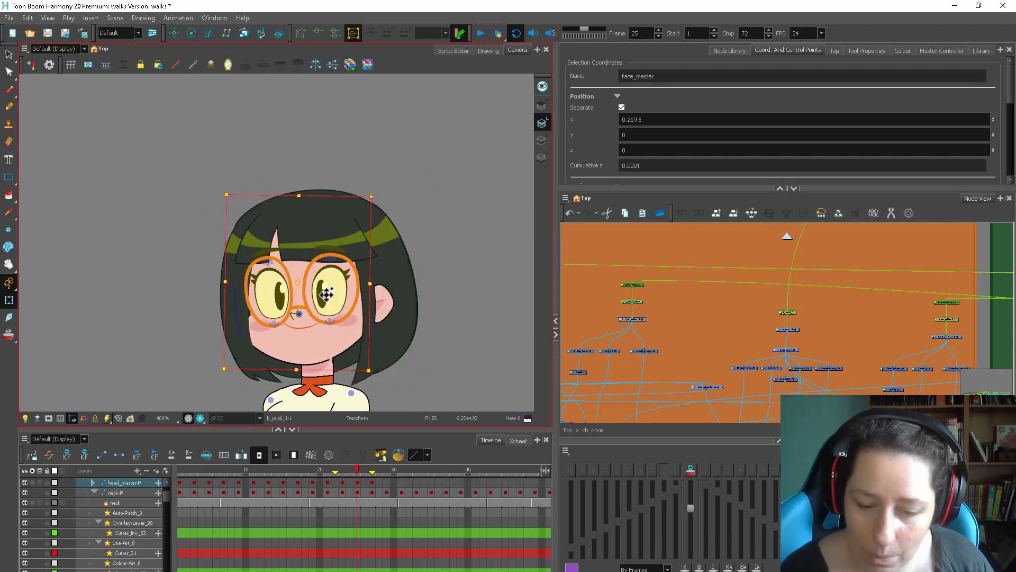
{"action": "left_click_drag", "start_coordinate": [327, 295], "coordinate": [324, 298]}
Select both cheek blushes at frame 25 and nudge them slightly down
{"action": "left_click", "coordinate": [353, 323]}
{"action": "key", "text": "2"}
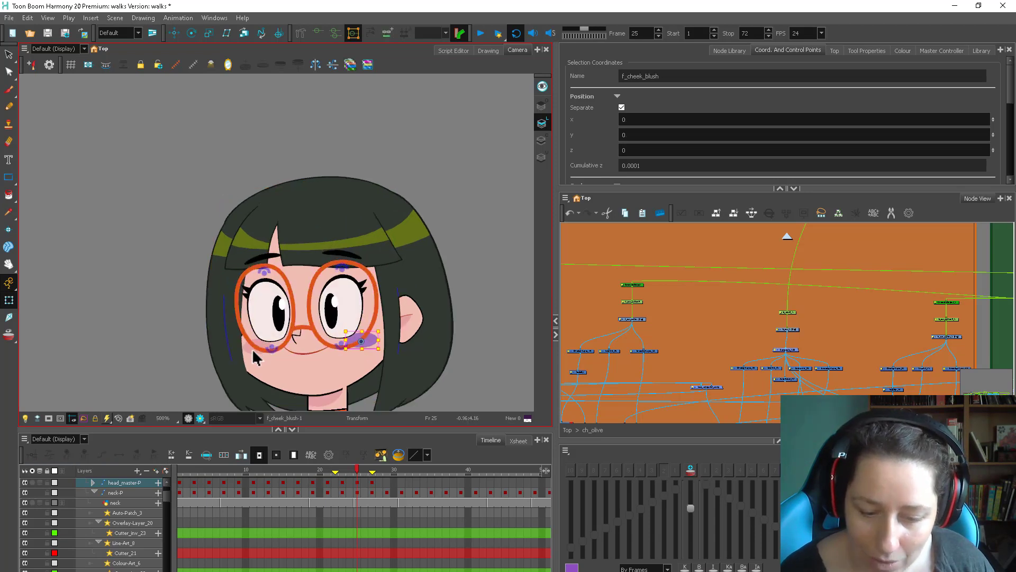
{"action": "left_click", "coordinate": [253, 350], "text": "shift"}
{"action": "left_click_drag", "start_coordinate": [314, 344], "coordinate": [312, 349]}
Select all the bang drawings at frame 25 and shift them slightly down the forehead
{"action": "left_click", "coordinate": [308, 257]}
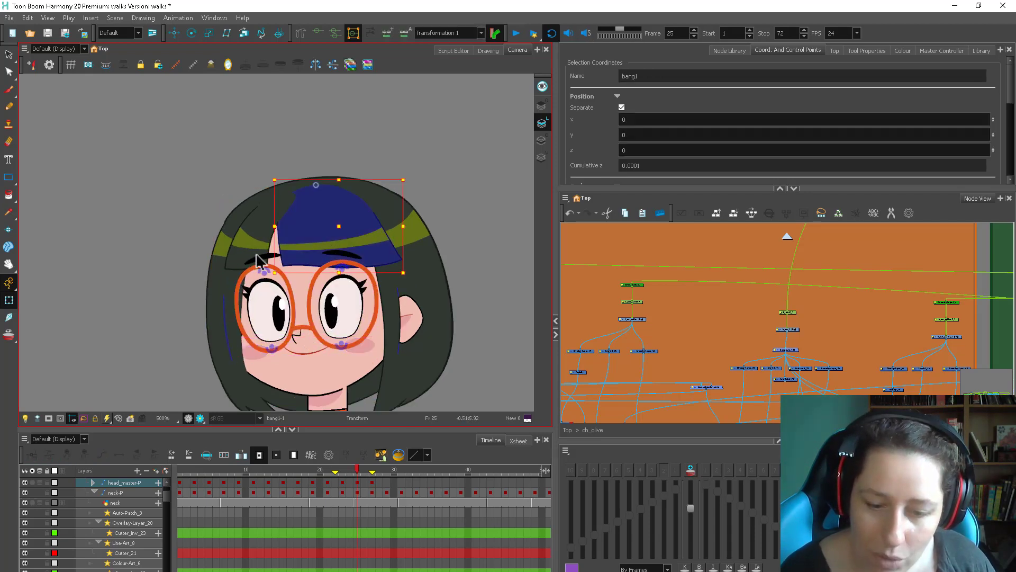
{"action": "left_click", "coordinate": [257, 259], "text": "shift"}
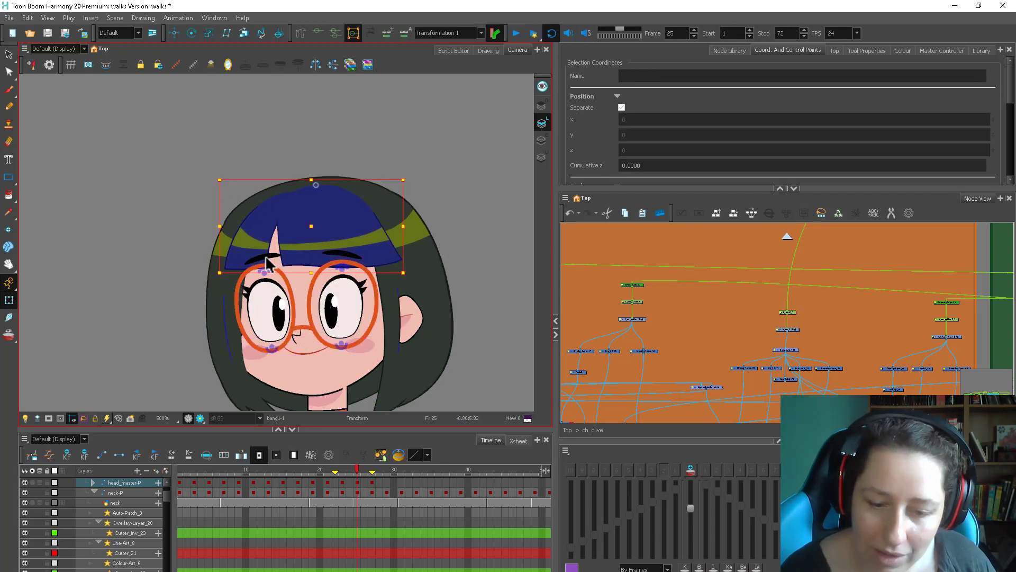
{"action": "left_click", "coordinate": [313, 251], "text": "shift"}
{"action": "left_click_drag", "start_coordinate": [322, 272], "coordinate": [322, 277]}
{"action": "left_click_drag", "start_coordinate": [324, 236], "coordinate": [325, 239]}
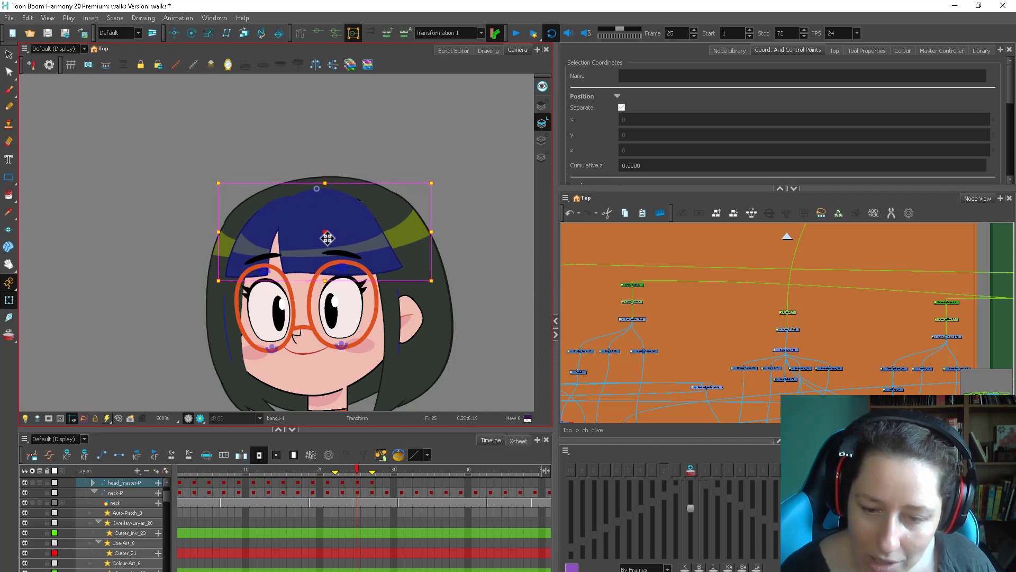
Raise hair_back_main slightly at frame 25, reposition its pivot near the crown and stretch it a little downward
{"action": "left_click", "coordinate": [385, 181]}
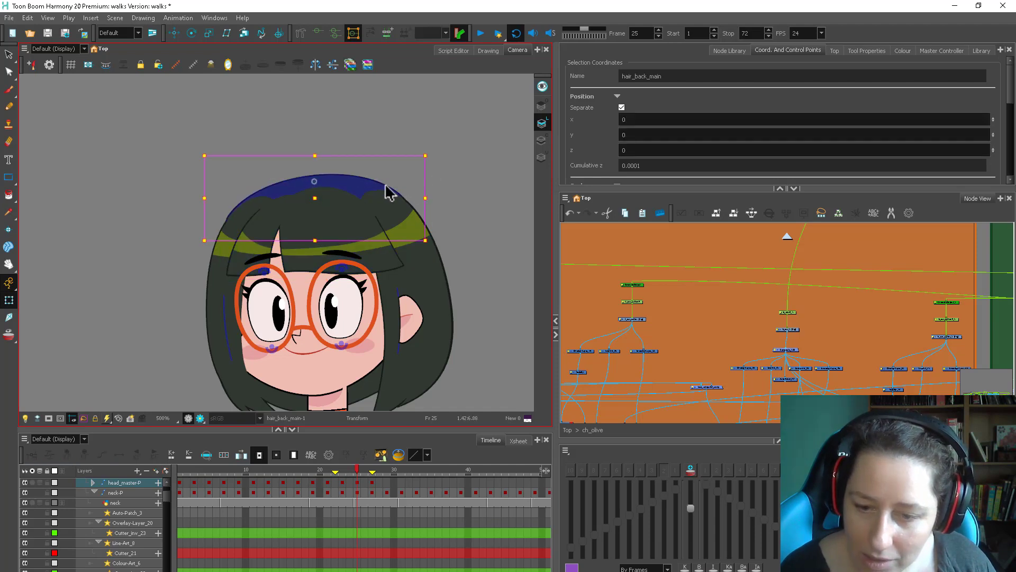
{"action": "left_click_drag", "start_coordinate": [375, 189], "coordinate": [378, 188]}
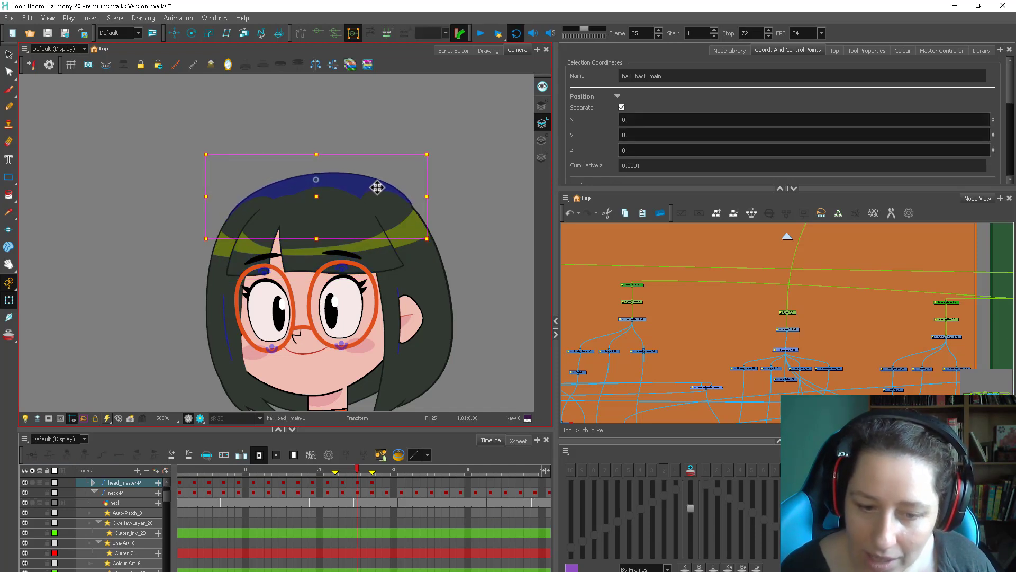
{"action": "left_click", "coordinate": [323, 168]}
{"action": "left_click", "coordinate": [324, 176]}
{"action": "left_click_drag", "start_coordinate": [426, 241], "coordinate": [427, 245]}
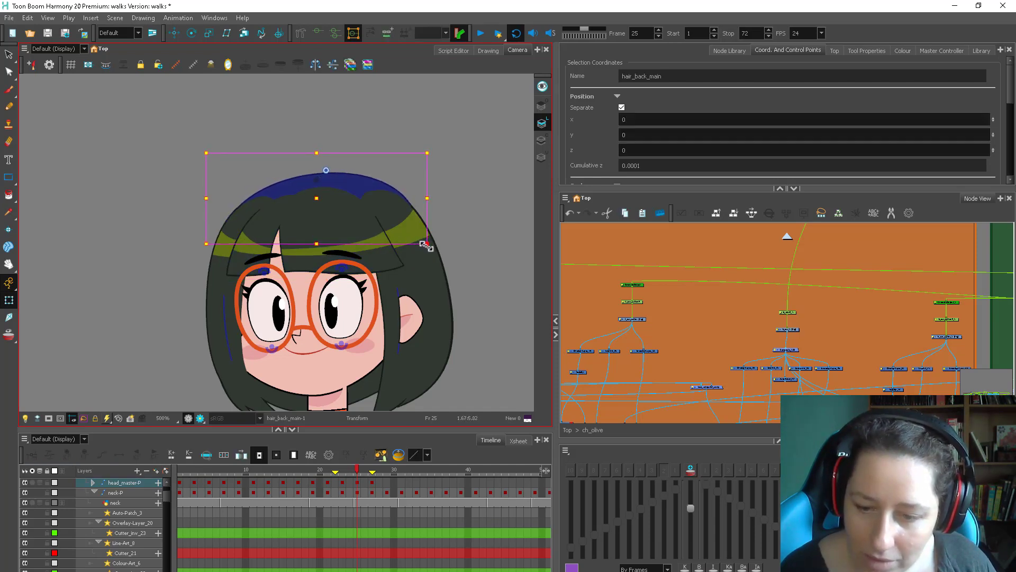
Scrub between frames 24 and 25 to check the adjusted head pose
{"action": "left_click", "coordinate": [459, 256]}
{"action": "key", "text": "2"}
{"action": "key", "text": "2"}
{"action": "left_click", "coordinate": [351, 467]}
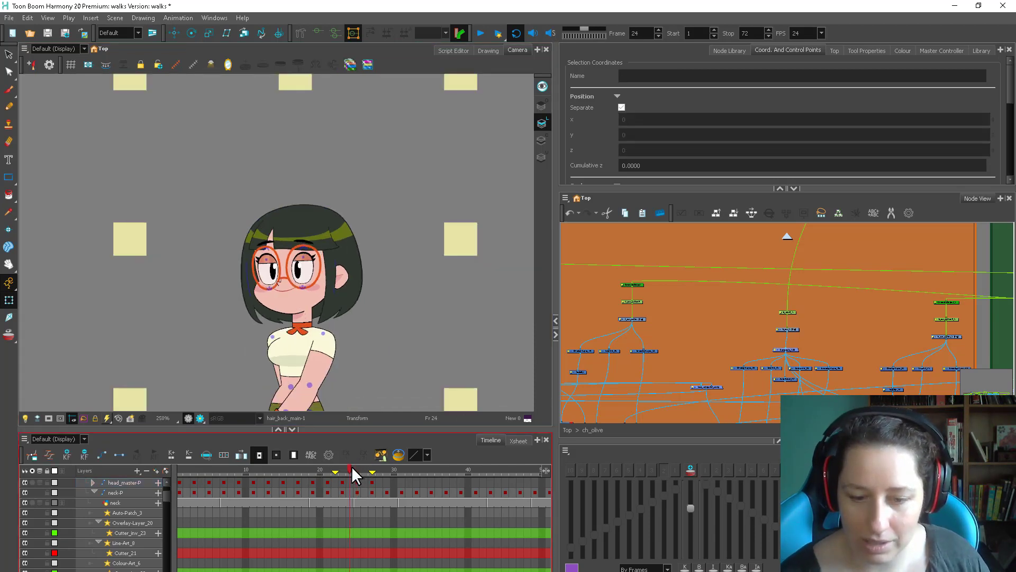
{"action": "left_click_drag", "start_coordinate": [352, 468], "coordinate": [357, 469]}
Pull the back eye's upper lid, b_upperlid_1, down over the eye at frame 25 to close it
{"action": "scroll", "coordinate": [334, 319], "scroll_direction": "up", "scroll_amount": 1}
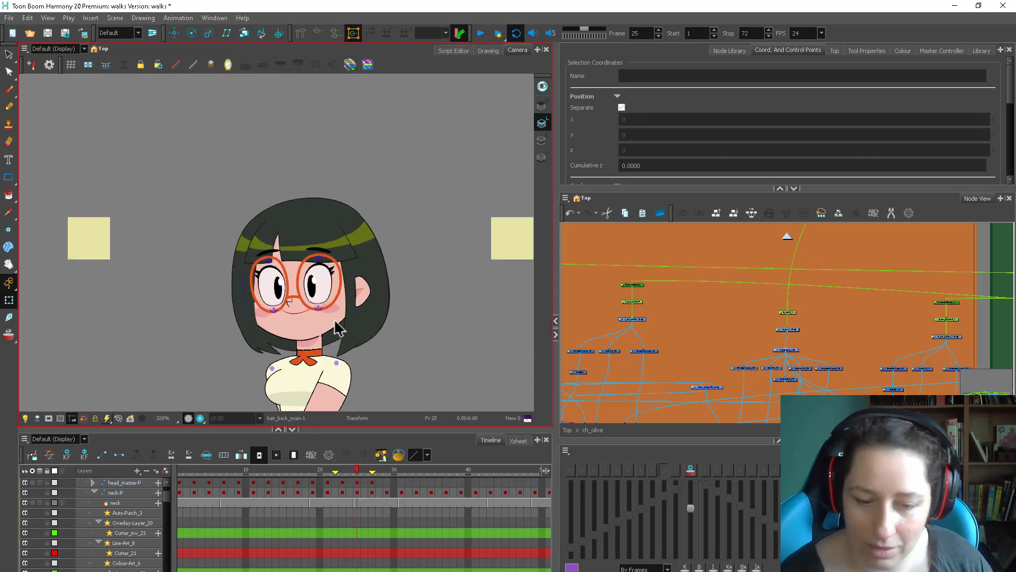
{"action": "key", "text": "2"}
{"action": "key", "text": "2"}
{"action": "left_click", "coordinate": [272, 281]}
{"action": "key", "text": "2"}
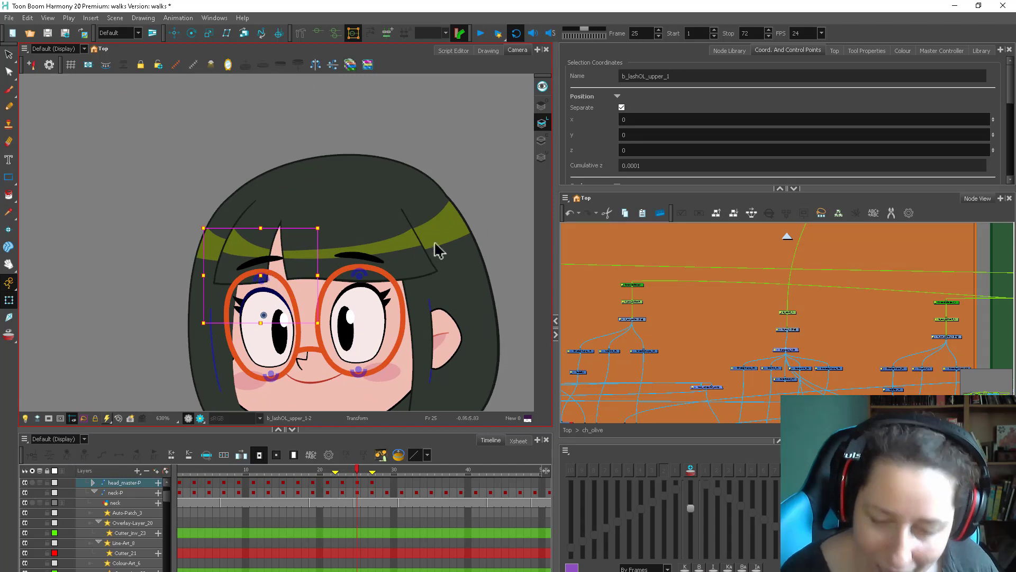
{"action": "left_click", "coordinate": [492, 229]}
{"action": "left_click", "coordinate": [263, 281]}
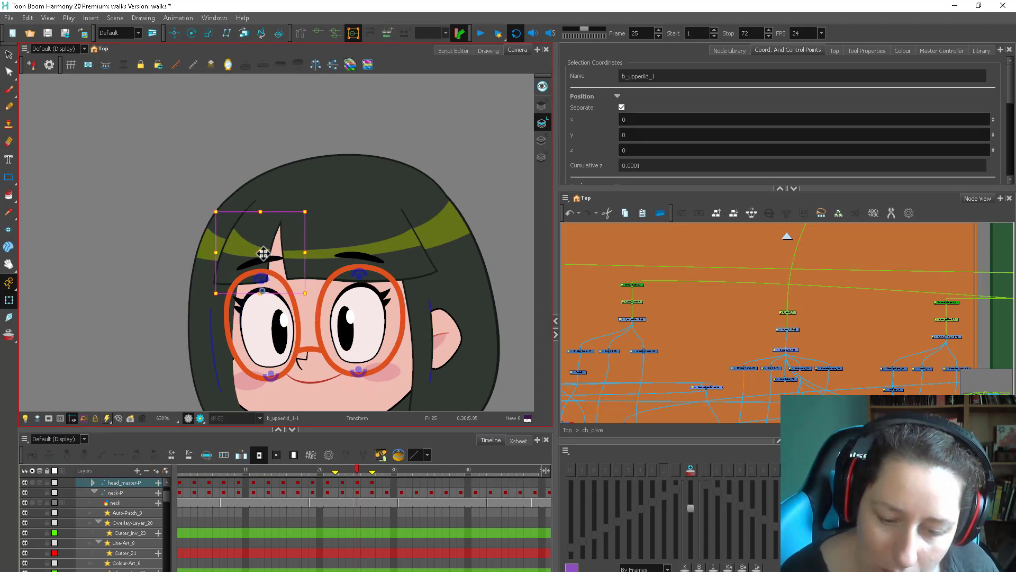
{"action": "left_click_drag", "start_coordinate": [263, 253], "coordinate": [266, 330]}
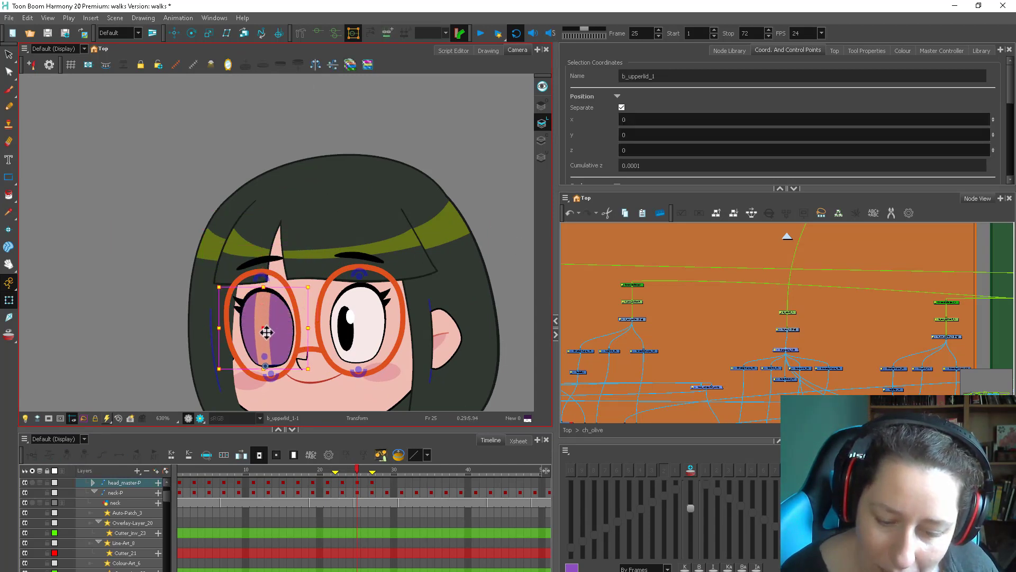
Pull the front eye's upper lid down at frame 25 so that the eye is fully closed
{"action": "left_click", "coordinate": [364, 280]}
{"action": "left_click_drag", "start_coordinate": [363, 280], "coordinate": [361, 357]}
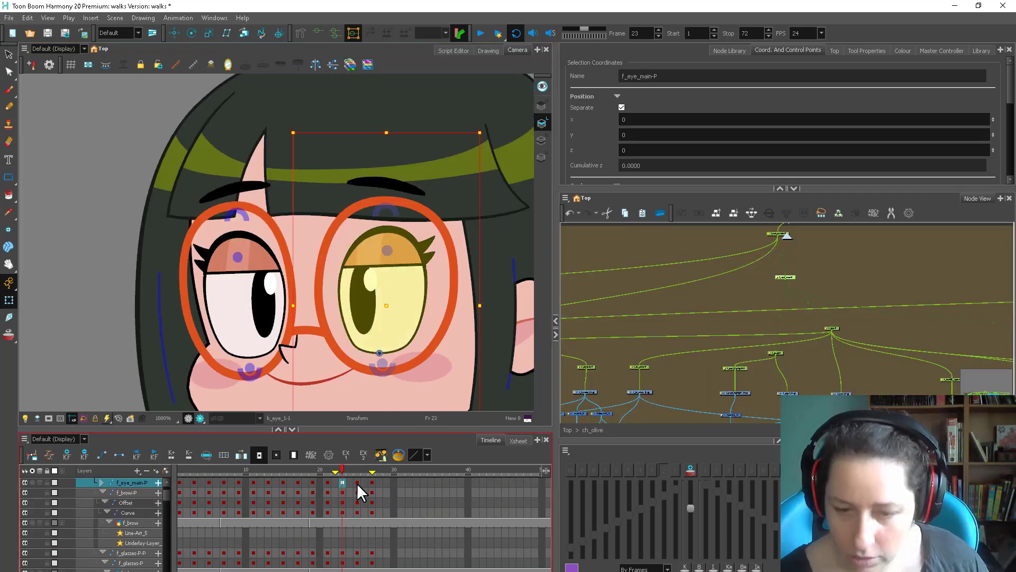
{"action": "left_click", "coordinate": [357, 483]}
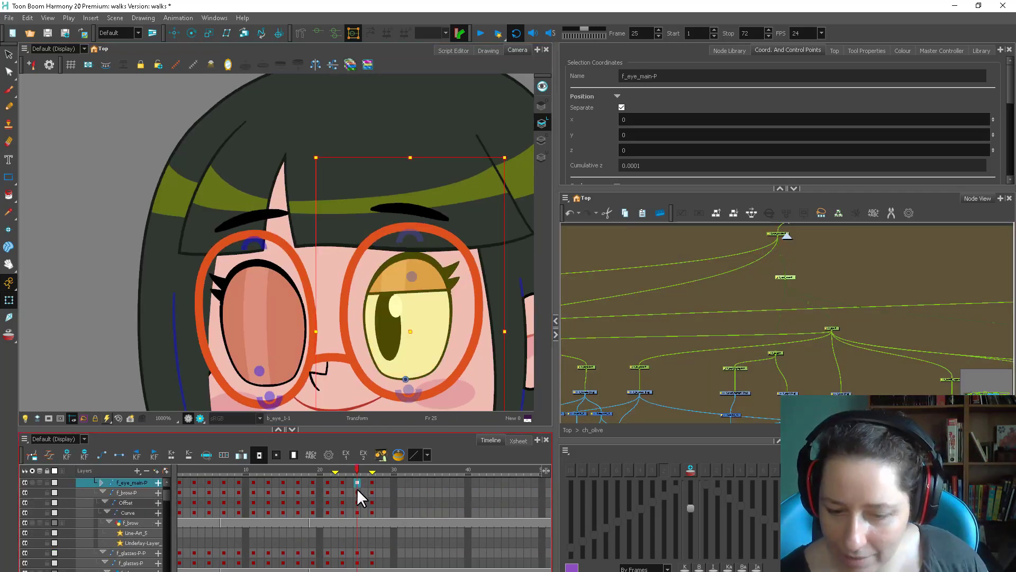
{"action": "left_click", "coordinate": [428, 288]}
{"action": "left_click_drag", "start_coordinate": [428, 288], "coordinate": [434, 380]}
{"action": "left_click", "coordinate": [589, 254]}
{"action": "scroll", "coordinate": [453, 331], "scroll_direction": "down", "scroll_amount": 3}
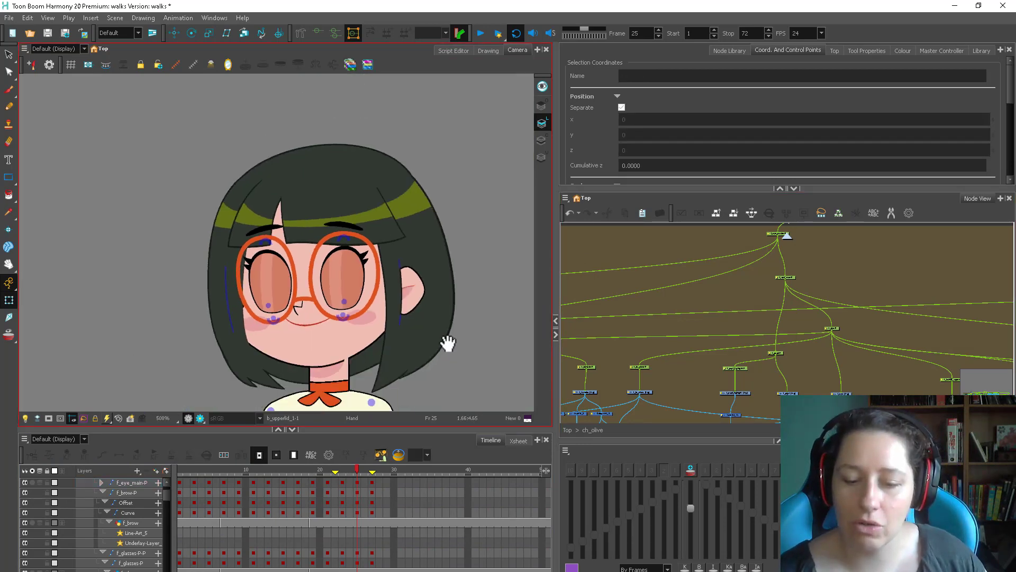
Move the front eye's lash f_lash1 down to the lower edge of the closed eye and rotate it downward
{"action": "left_click_drag", "start_coordinate": [446, 345], "coordinate": [451, 336]}
{"action": "scroll", "coordinate": [466, 371], "scroll_direction": "up", "scroll_amount": 2}
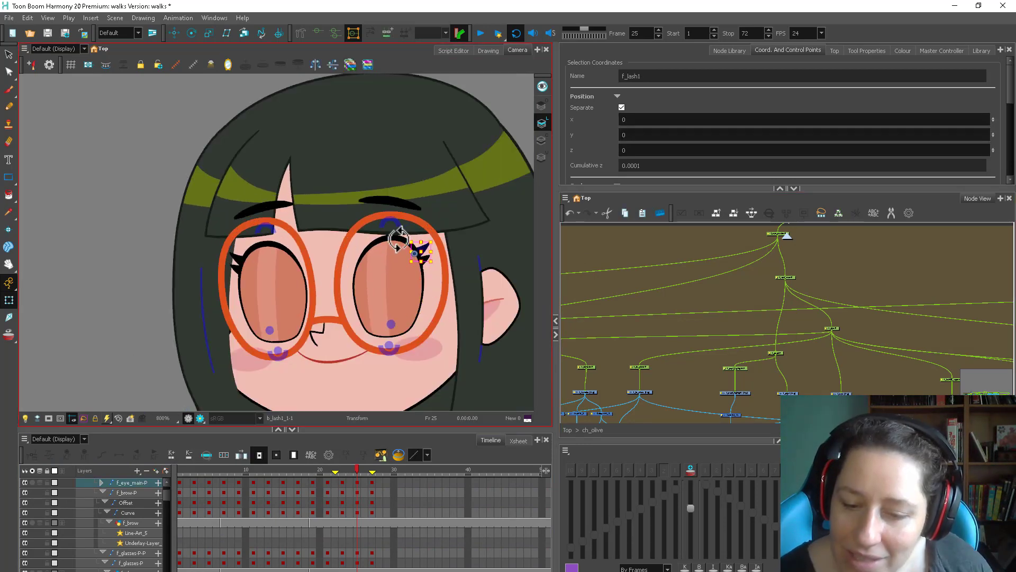
{"action": "left_click", "coordinate": [413, 239]}
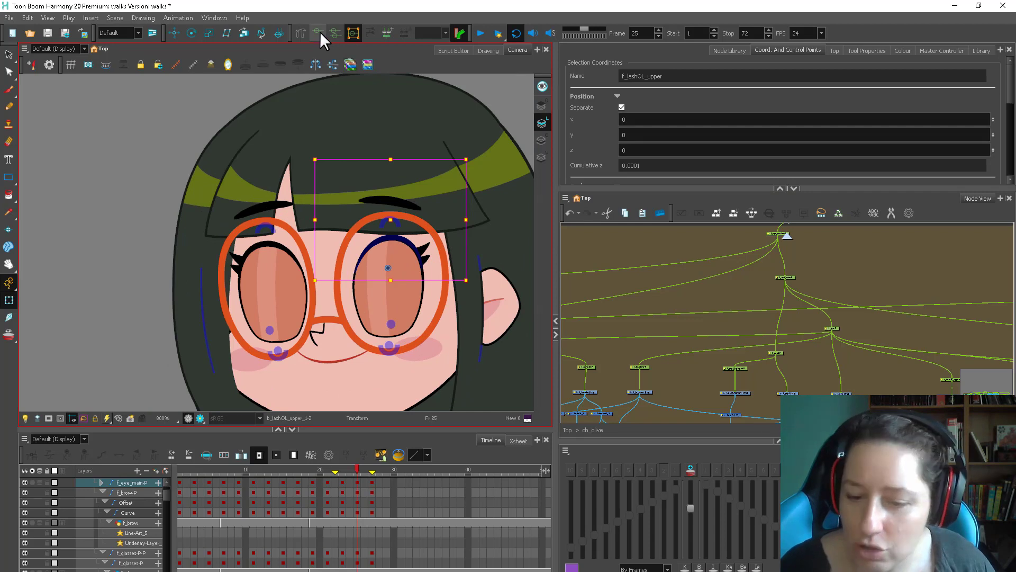
{"action": "left_click", "coordinate": [422, 252]}
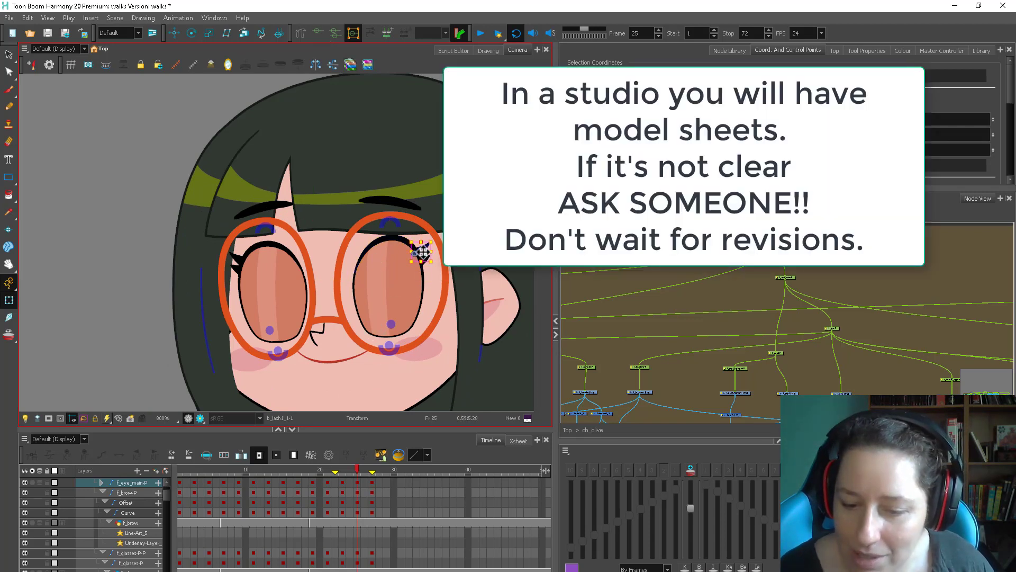
{"action": "left_click_drag", "start_coordinate": [426, 249], "coordinate": [441, 335]}
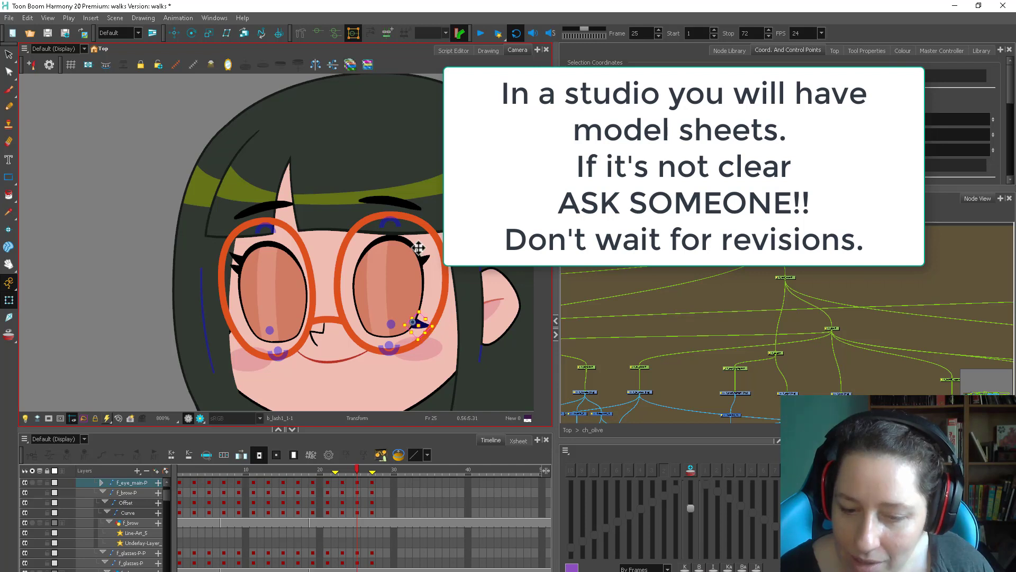
{"action": "left_click", "coordinate": [395, 220]}
{"action": "mouse_move", "coordinate": [401, 227]}
{"action": "left_mouse_down"}
{"action": "mouse_move", "coordinate": [401, 339]}
{"action": "mouse_move", "coordinate": [397, 217]}
{"action": "left_mouse_up"}
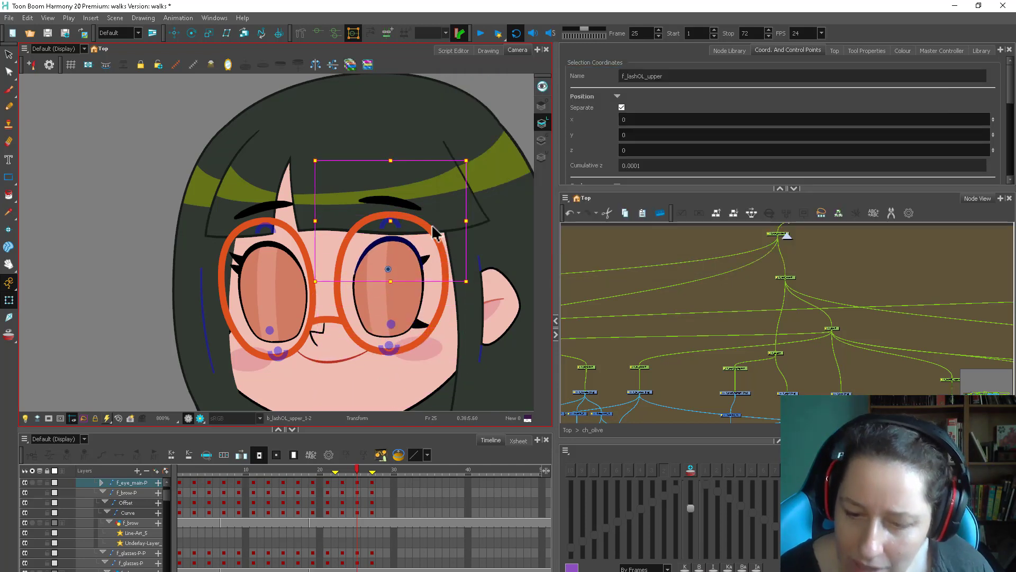
{"action": "key", "text": "ctrl+z"}
Move the remaining lashes of both eyes down to the closed lid edges, angle them downward and scrub to check
{"action": "left_click", "coordinate": [426, 260]}
{"action": "left_click_drag", "start_coordinate": [426, 264], "coordinate": [443, 318]}
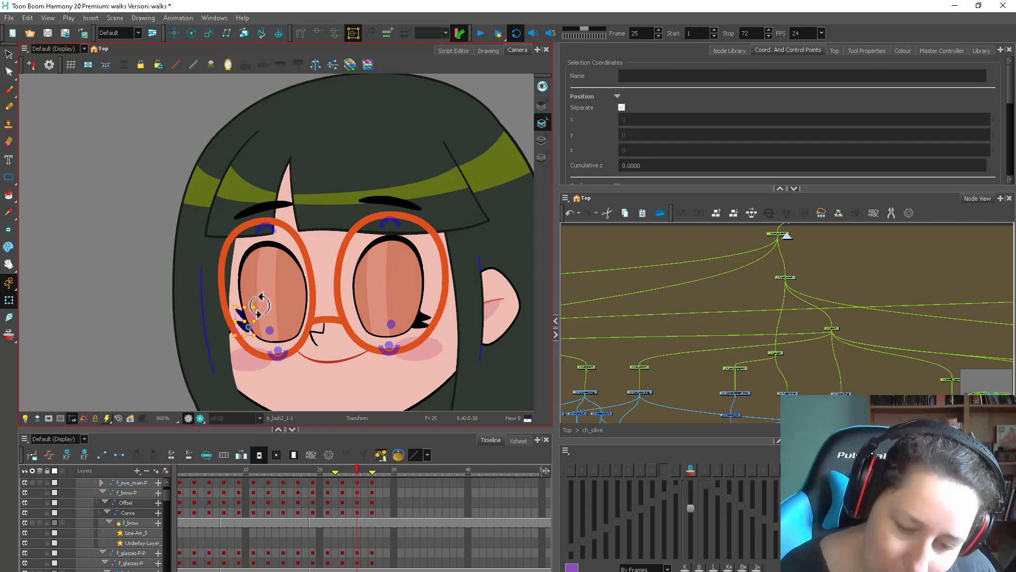
{"action": "left_click_drag", "start_coordinate": [261, 298], "coordinate": [242, 322]}
{"action": "key", "text": "Escape"}
{"action": "key", "text": "1"}
{"action": "left_click_drag", "start_coordinate": [356, 471], "coordinate": [369, 488]}
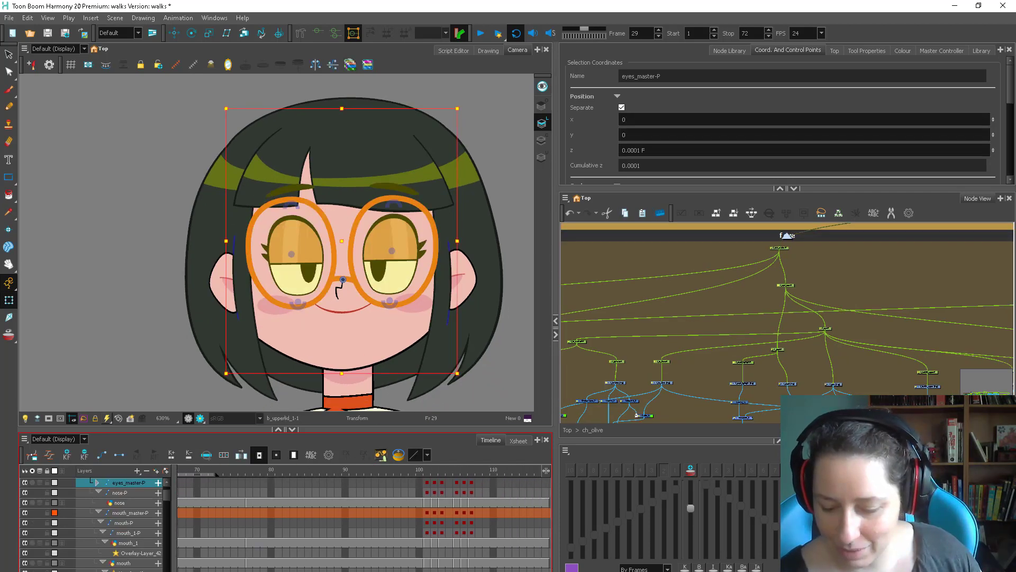
Copy the open-eyed eyes_master-P pose from frame 102, paste it at frame 27 and scrub to check the blink
{"action": "left_click", "coordinate": [430, 481]}
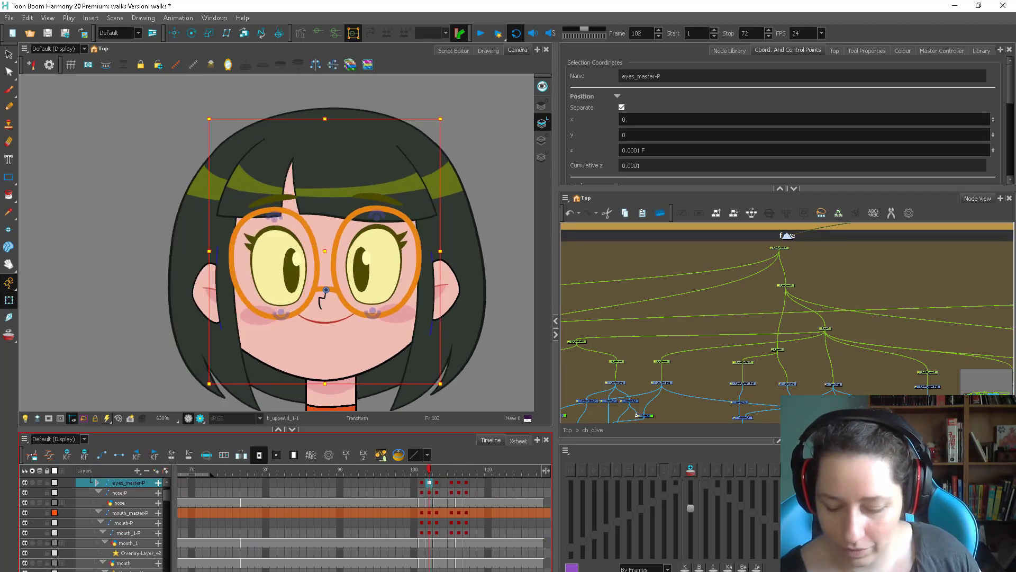
{"action": "scroll", "coordinate": [364, 519], "scroll_direction": "left", "scroll_amount": 10}
{"action": "left_click", "coordinate": [338, 483]}
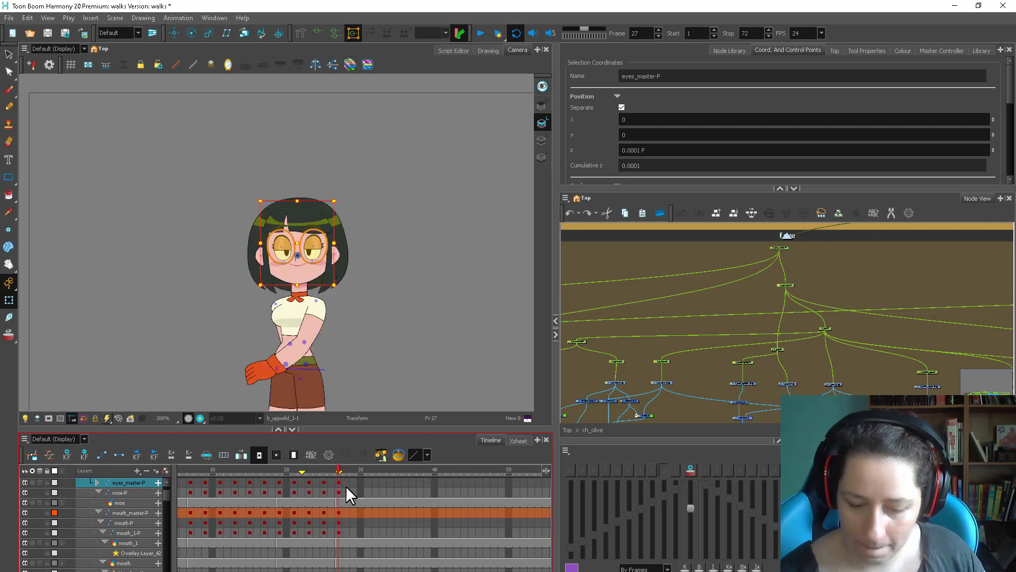
{"action": "left_click", "coordinate": [354, 482]}
{"action": "key", "text": "ctrl+v"}
{"action": "left_click_drag", "start_coordinate": [335, 470], "coordinate": [344, 470]}
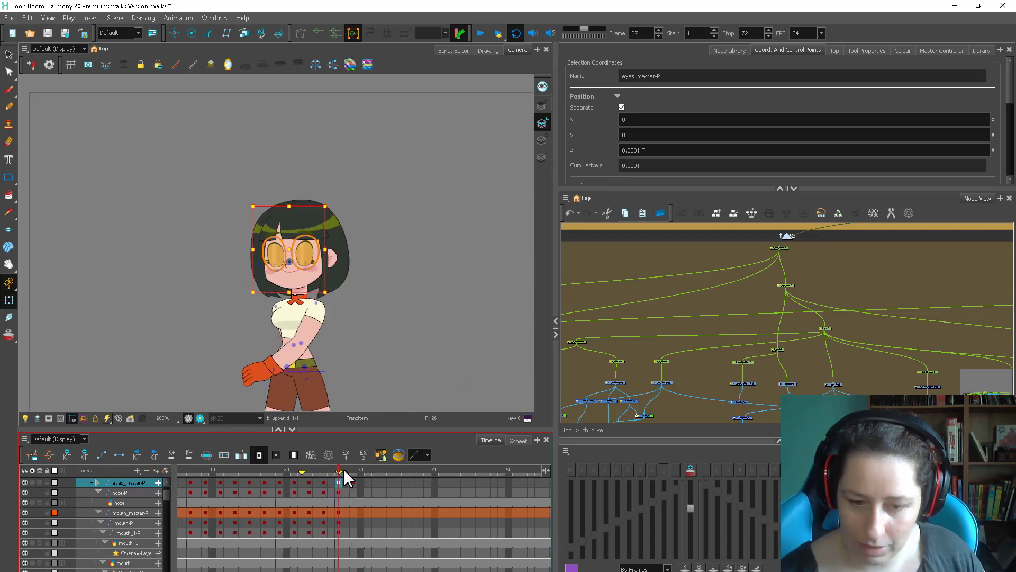
Compare the eye poses at frames 27 and 29, then rotate the whole head (head_master-P) slightly at frame 27
{"action": "scroll", "coordinate": [358, 325], "scroll_direction": "up", "scroll_amount": 2}
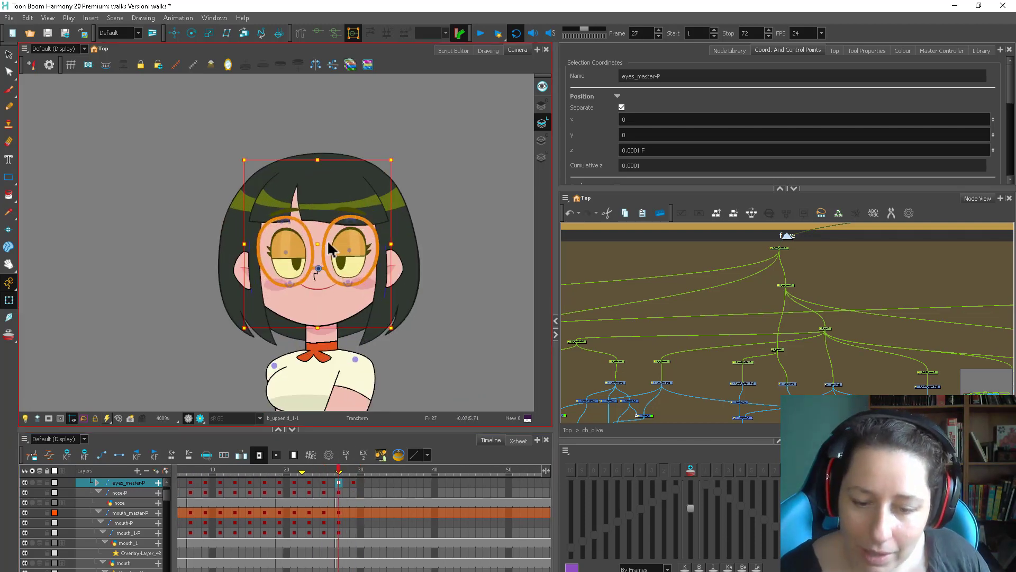
{"action": "left_click", "coordinate": [329, 242]}
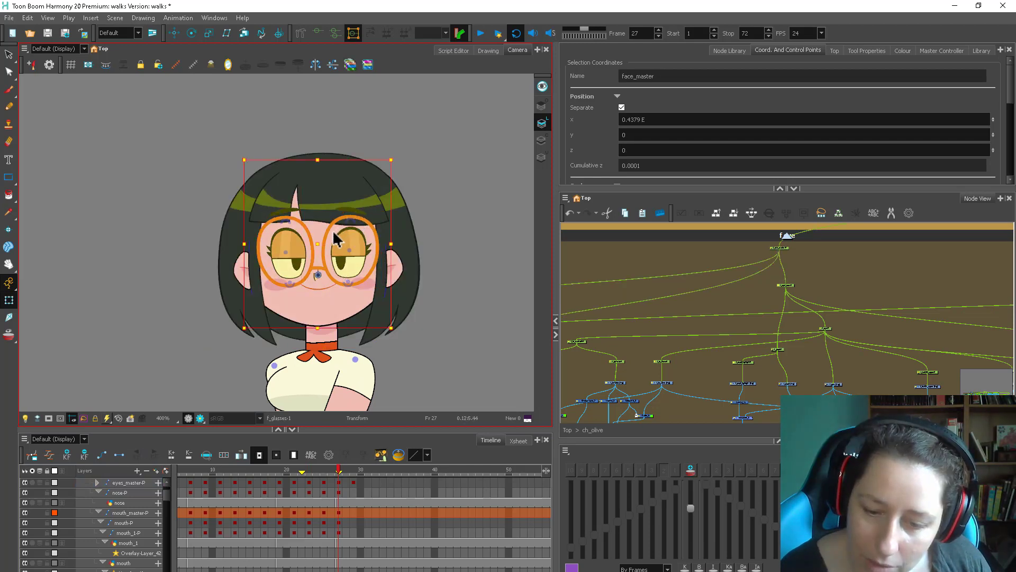
{"action": "key", "text": "b"}
{"action": "key", "text": "period"}
{"action": "key", "text": "period"}
{"action": "scroll", "coordinate": [353, 203], "scroll_direction": "down", "scroll_amount": 4}
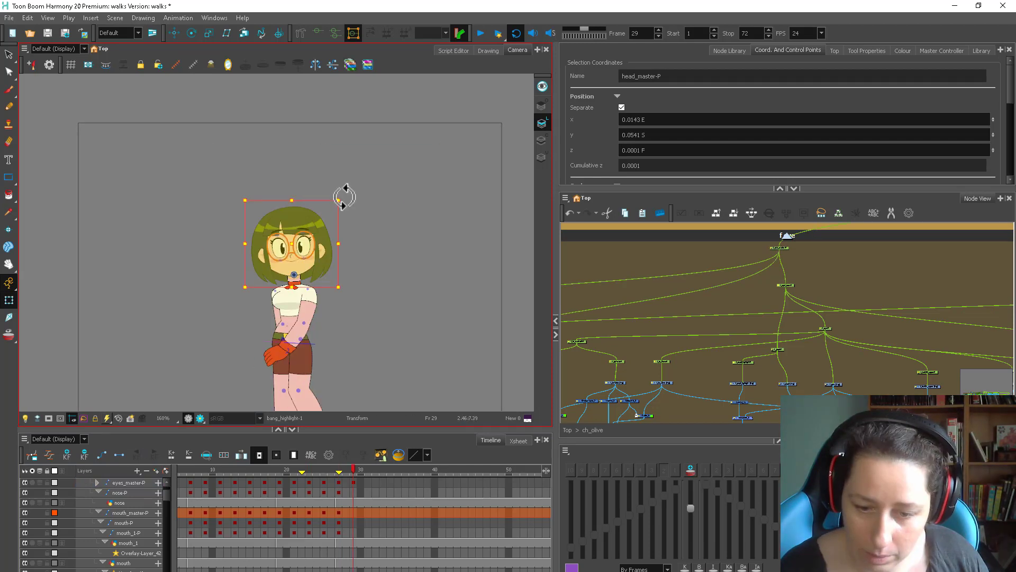
{"action": "left_click", "coordinate": [339, 470]}
{"action": "key", "text": "b"}
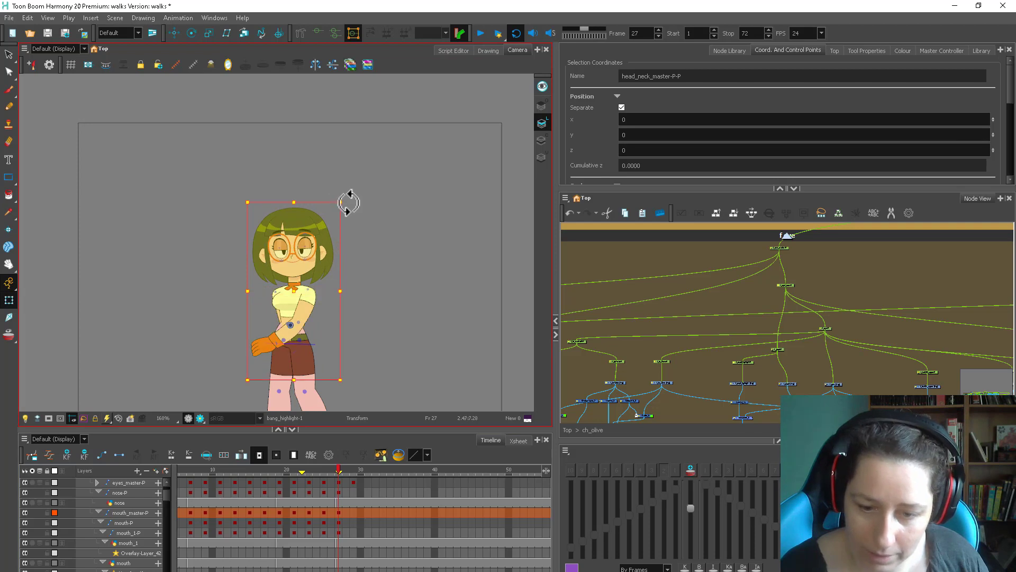
{"action": "key", "text": "shift+b"}
{"action": "left_click_drag", "start_coordinate": [347, 201], "coordinate": [344, 197]}
Scrub back through the head turn and play the walk animation to check it
{"action": "left_click_drag", "start_coordinate": [309, 470], "coordinate": [257, 482]}
{"action": "key", "text": "shift+b"}
{"action": "key", "text": "2"}
{"action": "key", "text": "2"}
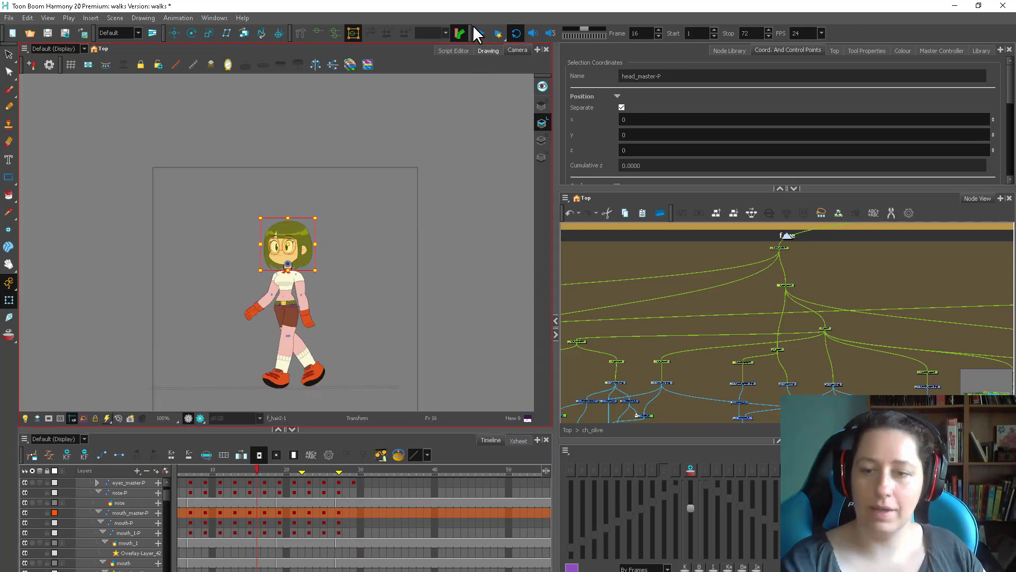
{"action": "key", "text": "1"}
{"action": "left_click", "coordinate": [475, 32]}
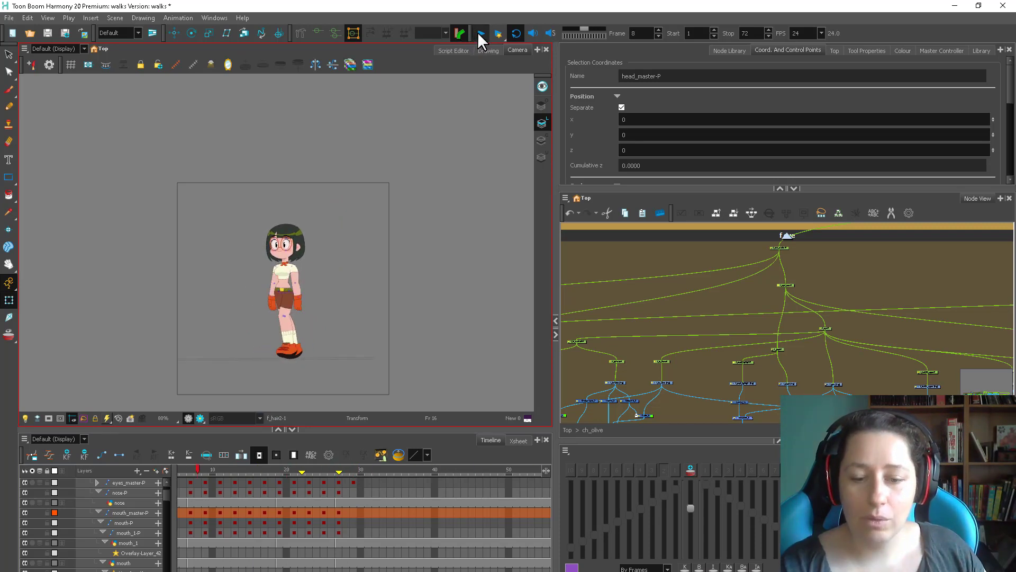
{"action": "left_click", "coordinate": [478, 33]}
Locate the head_master-P layer in the timeline and nudge the head down slightly at frame 39
{"action": "key", "text": "2"}
{"action": "key", "text": "2"}
{"action": "key", "text": "2"}
{"action": "key", "text": "2"}
{"action": "key", "text": "2"}
{"action": "left_click_drag", "start_coordinate": [313, 470], "coordinate": [414, 466]}
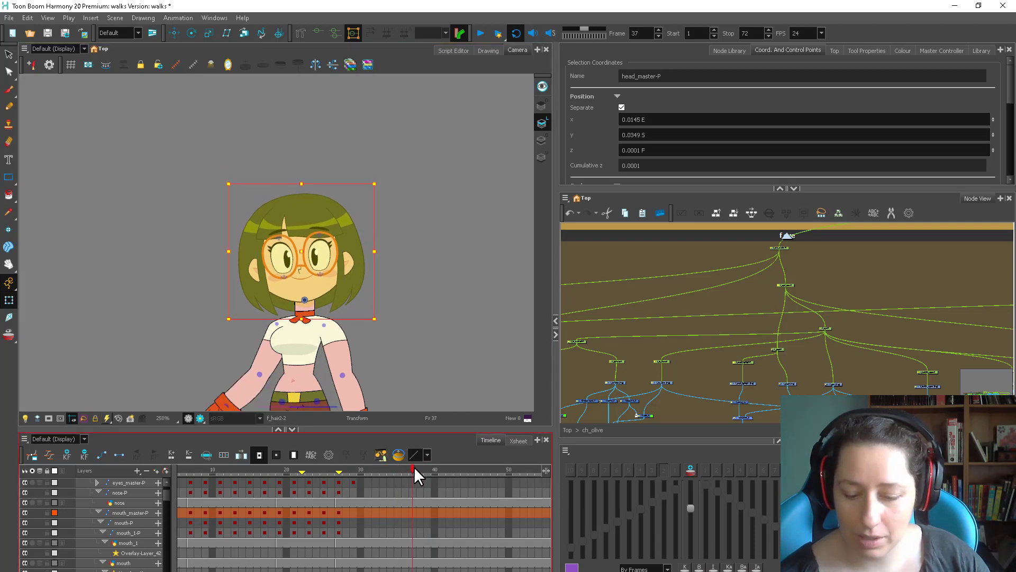
{"action": "left_click_drag", "start_coordinate": [792, 329], "coordinate": [789, 342]}
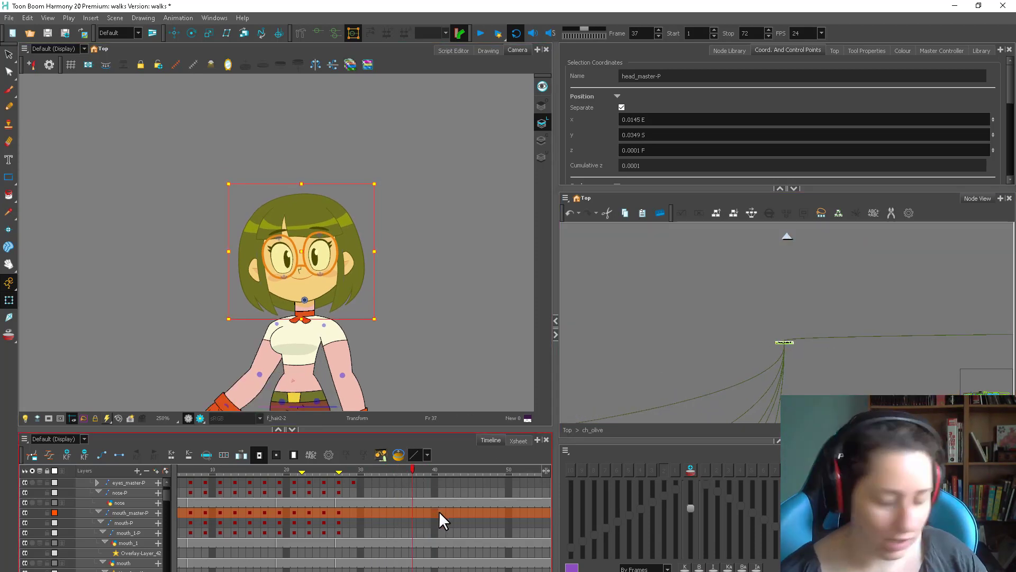
{"action": "key", "text": "o"}
{"action": "left_click", "coordinate": [91, 483]}
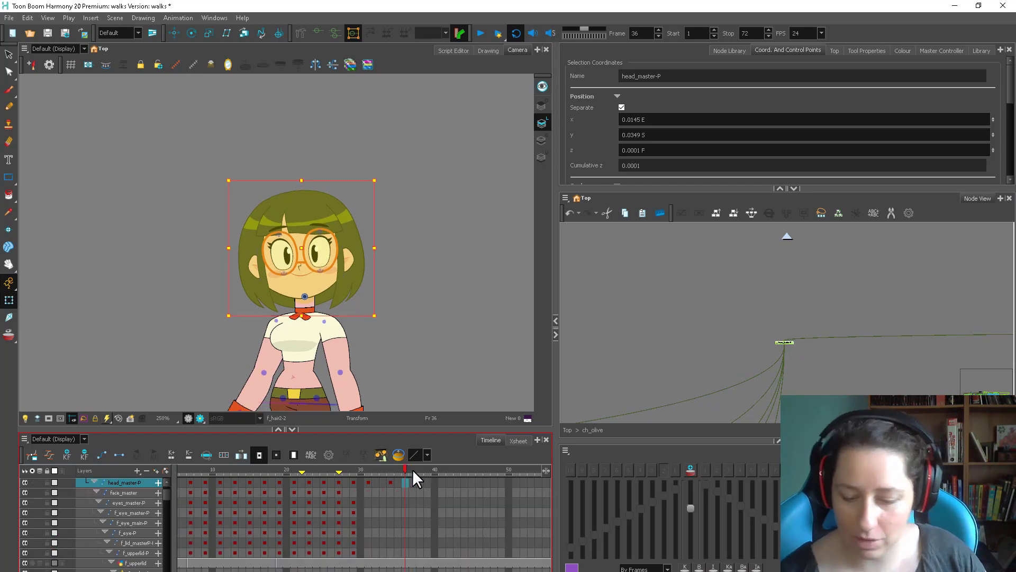
{"action": "left_click_drag", "start_coordinate": [412, 469], "coordinate": [428, 475]}
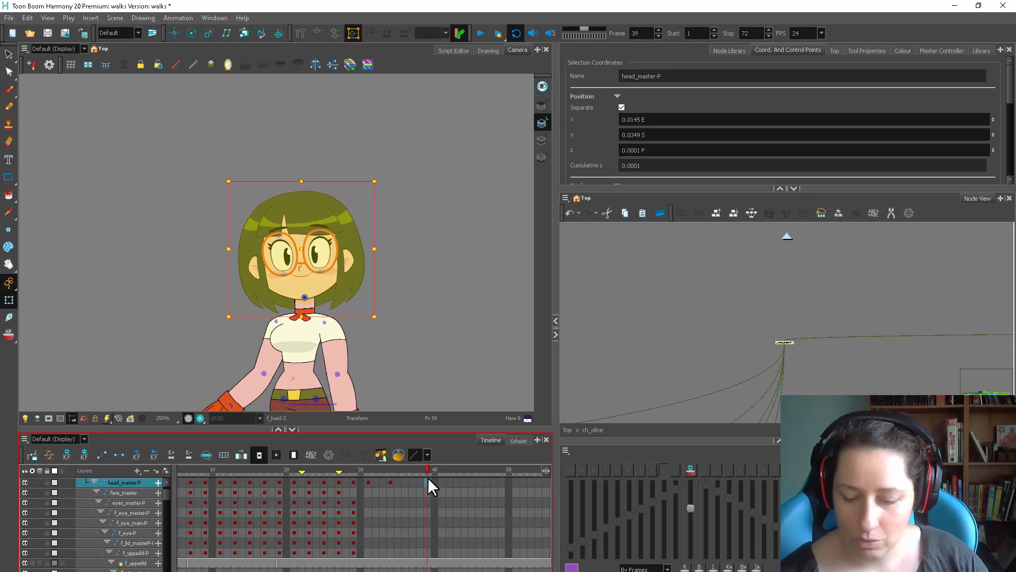
{"action": "key", "text": "Down"}
Nudge head_master-P down at frames 45 and 55, setting a keyframe at frame 55
{"action": "scroll", "coordinate": [376, 484], "scroll_direction": "right", "scroll_amount": 3}
{"action": "left_click", "coordinate": [376, 484]}
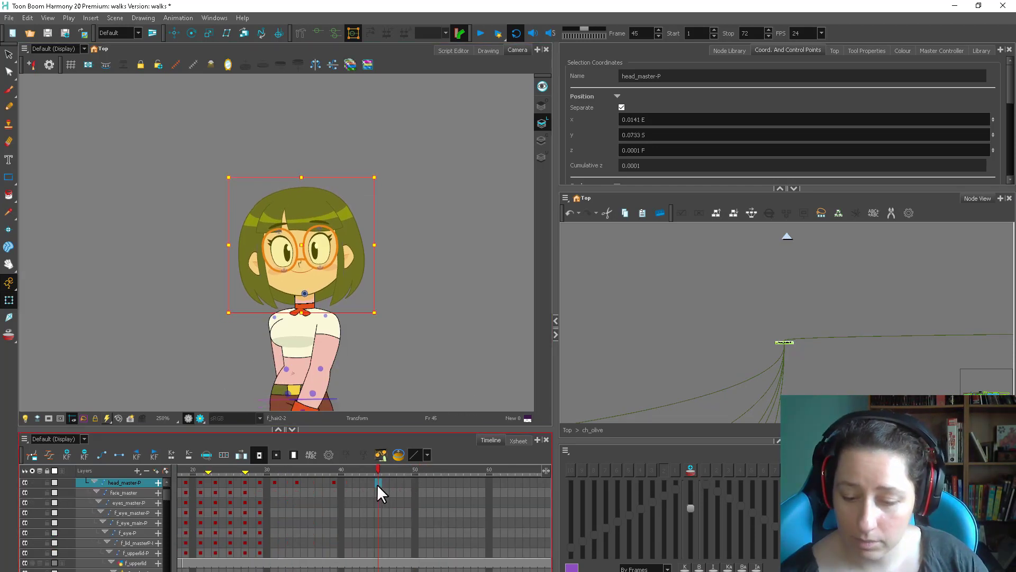
{"action": "key", "text": "Down"}
{"action": "left_click_drag", "start_coordinate": [383, 466], "coordinate": [453, 466]}
{"action": "key", "text": "Down"}
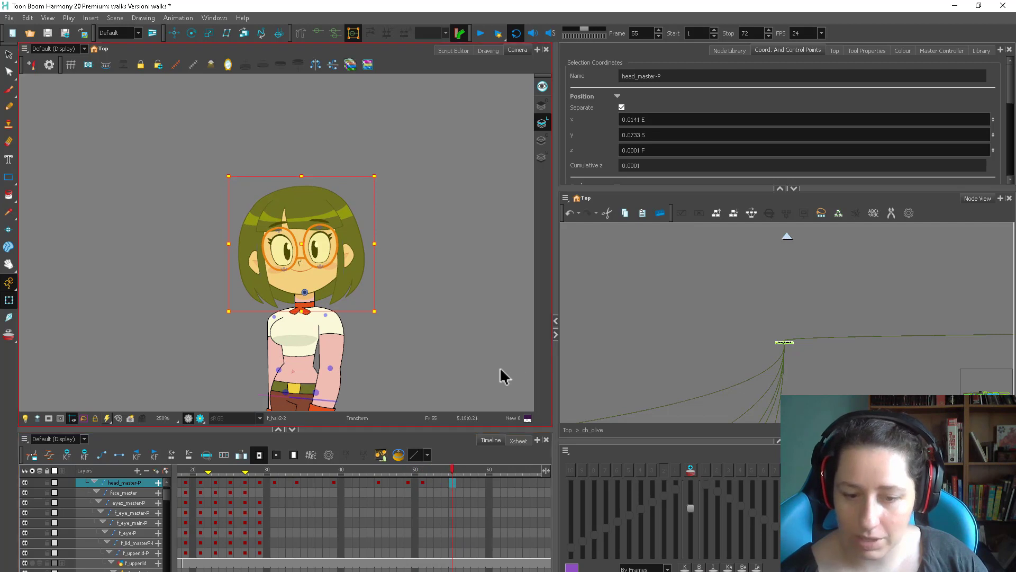
{"action": "key", "text": "F6"}
Nudge head_master-P up slightly at frames 57 and 59
{"action": "left_click", "coordinate": [468, 469]}
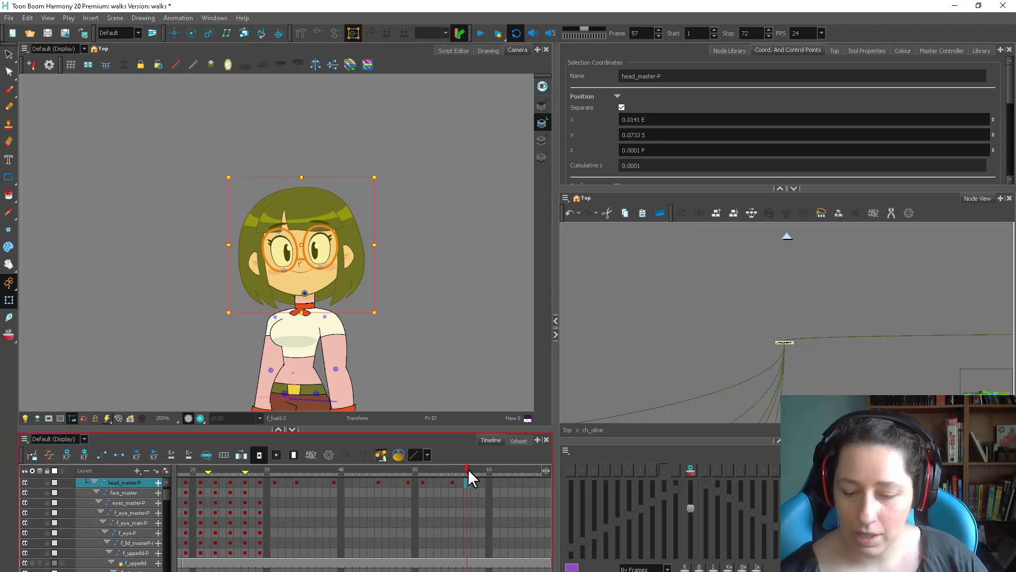
{"action": "key", "text": "Up"}
{"action": "left_click", "coordinate": [482, 468]}
{"action": "key", "text": "Up"}
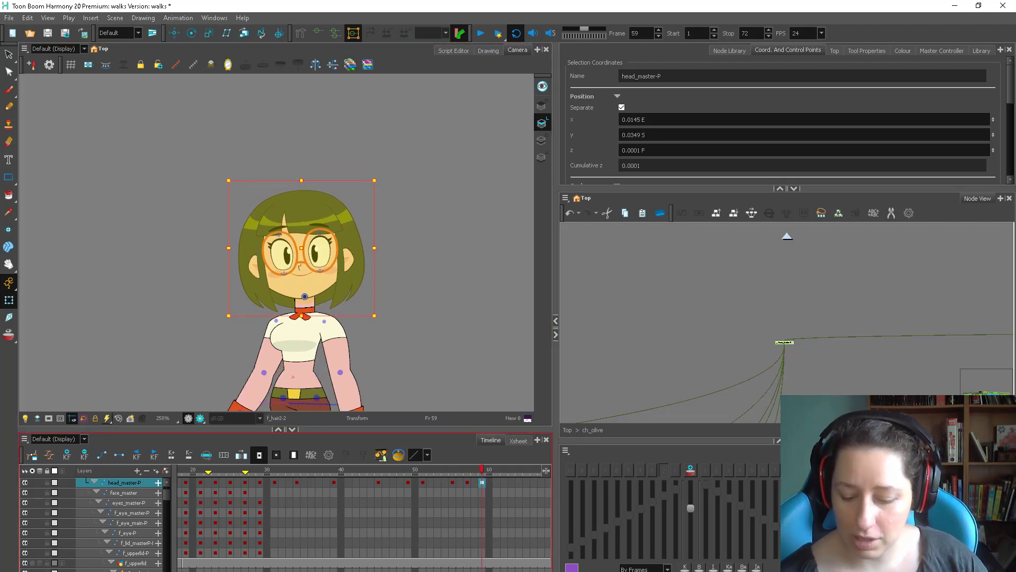
{"action": "key", "text": "shift+period"}
Convert the head_master-P keyframes from frame 31 onward to interpolated motion keyframes and play the animation
{"action": "scroll", "coordinate": [290, 490], "scroll_direction": "left", "scroll_amount": 4}
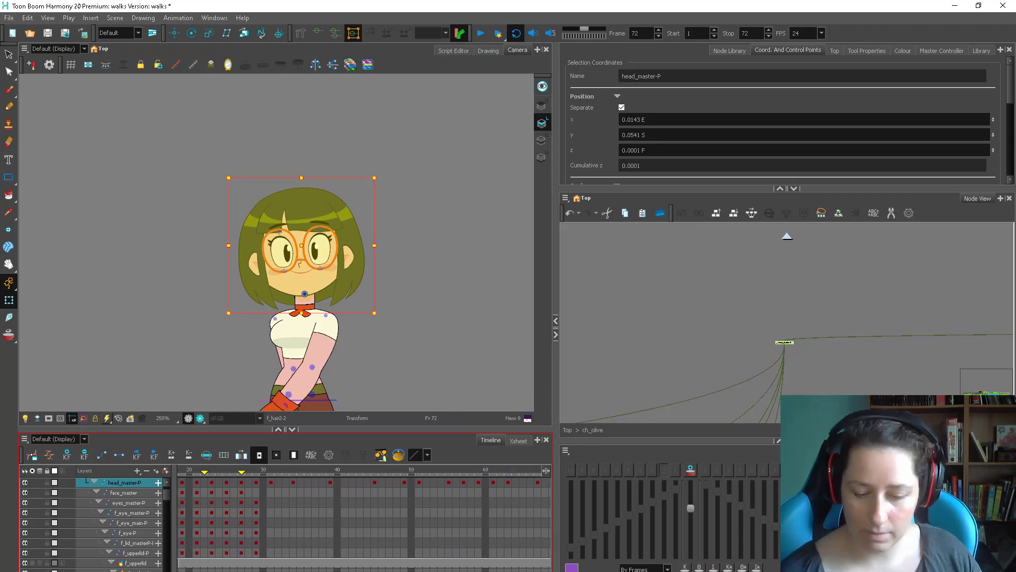
{"action": "left_click", "coordinate": [290, 482], "text": "shift"}
{"action": "left_click", "coordinate": [282, 483]}
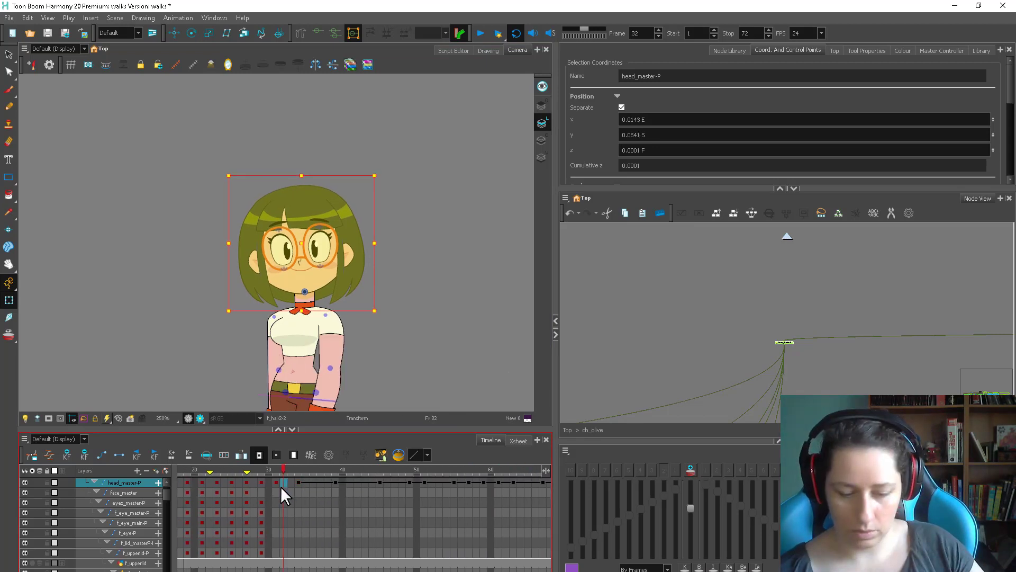
{"action": "left_click", "coordinate": [480, 33]}
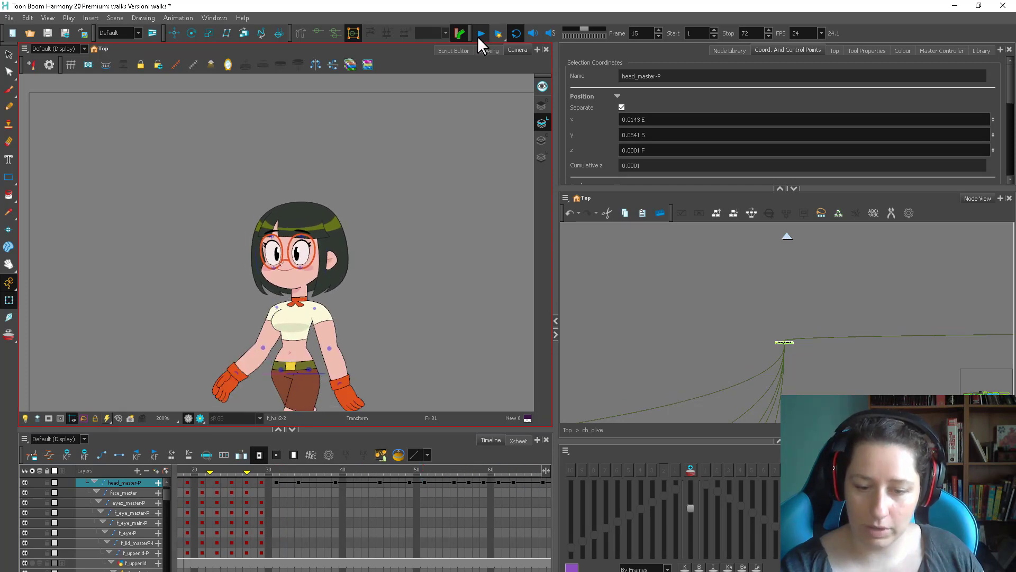
{"action": "left_click", "coordinate": [476, 36]}
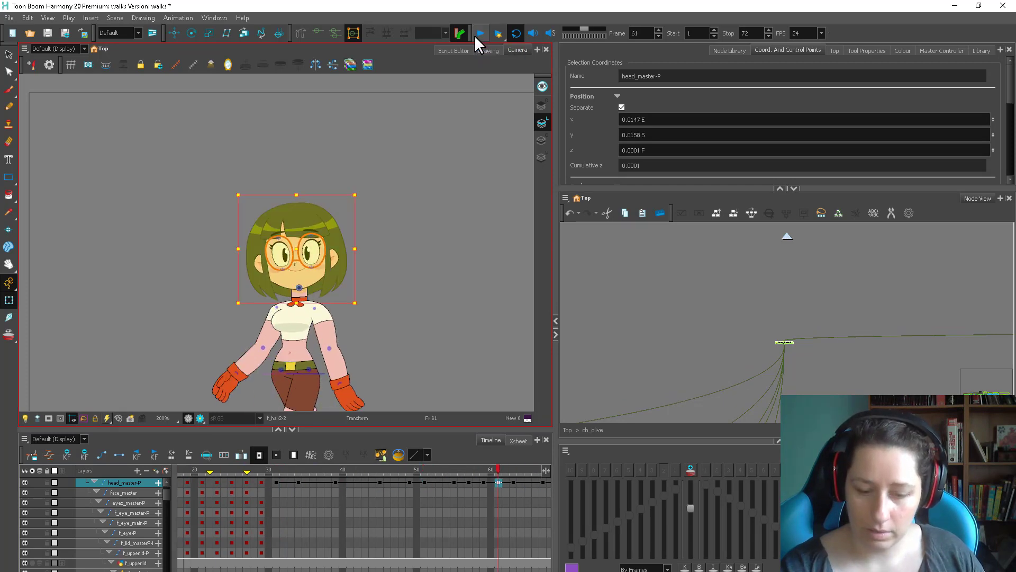
Create head_master-P keyframes every 2 frames from frame 31 to 73, forcing a keyframe at the end, and play the result
{"action": "left_click", "coordinate": [274, 478]}
{"action": "left_click_drag", "start_coordinate": [278, 482], "coordinate": [434, 482]}
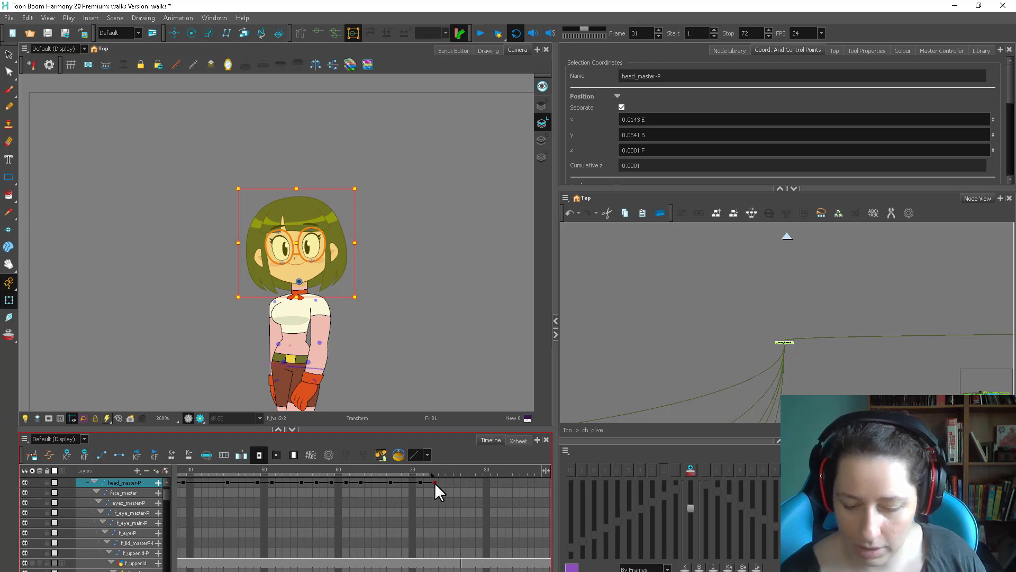
{"action": "left_click", "coordinate": [206, 455]}
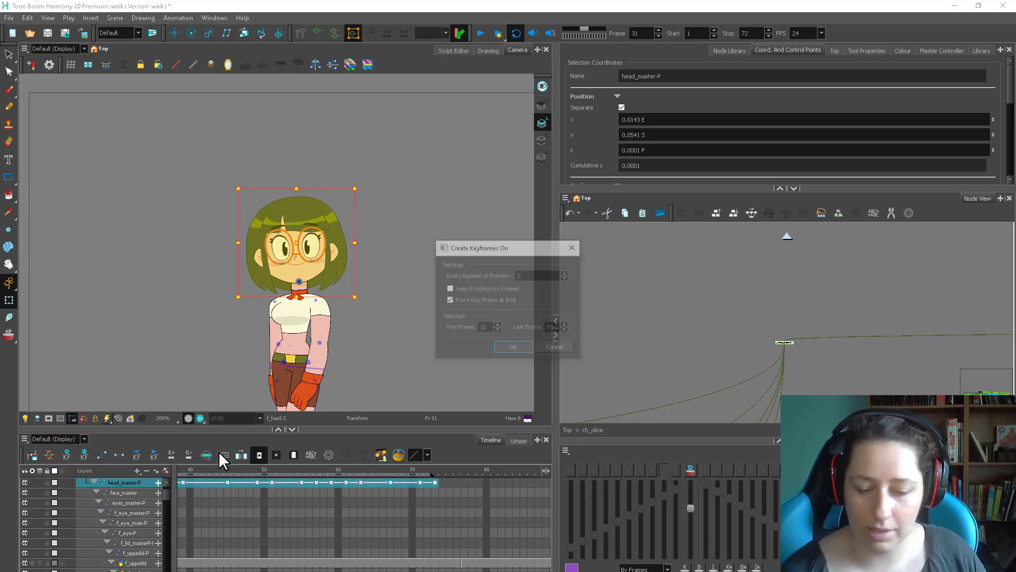
{"action": "left_click", "coordinate": [511, 345]}
{"action": "left_click", "coordinate": [437, 483]}
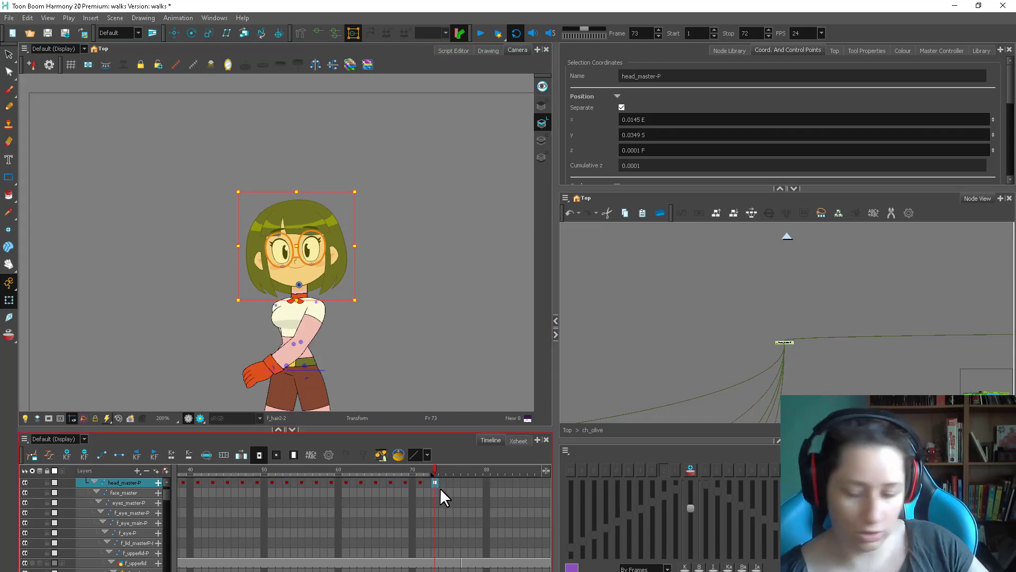
{"action": "left_click_drag", "start_coordinate": [378, 571], "coordinate": [272, 571]}
{"action": "left_click", "coordinate": [282, 482]}
{"action": "left_click", "coordinate": [493, 33]}
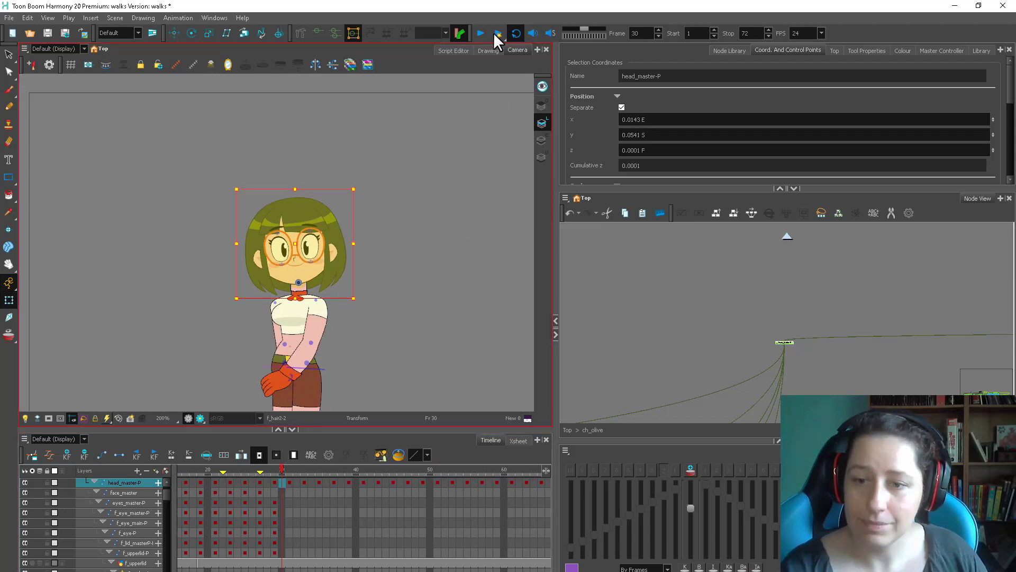
{"action": "left_click", "coordinate": [479, 33]}
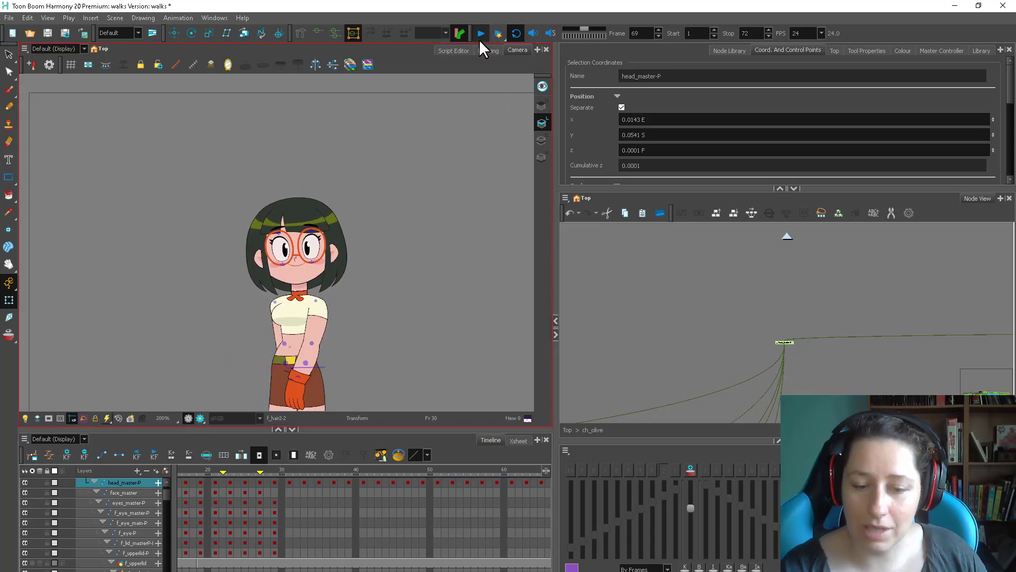
Select the front hair strand f_hair2 and turn on onion skin around frame 31
{"action": "key", "text": "2"}
{"action": "left_click", "coordinate": [373, 326]}
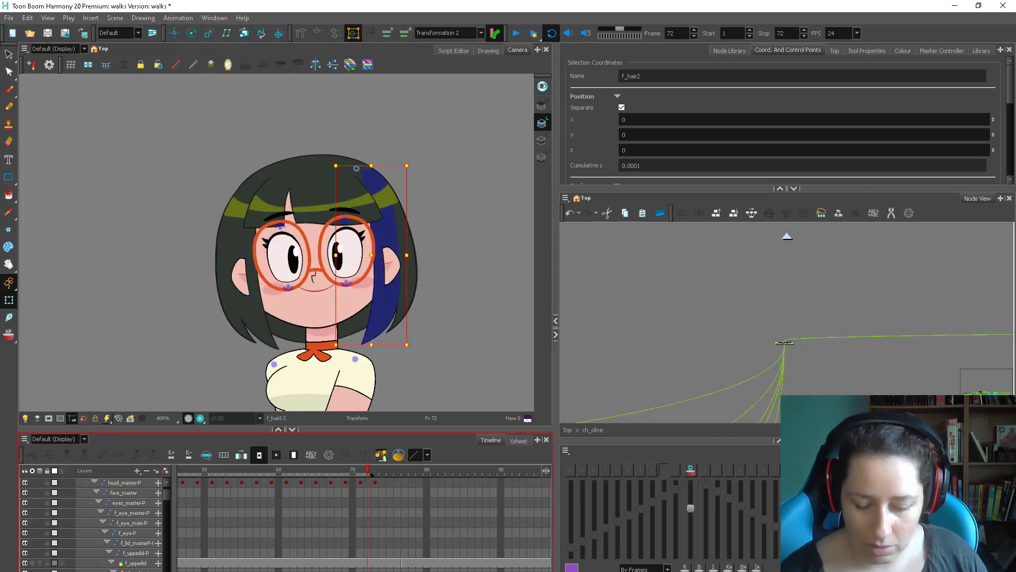
{"action": "left_click_drag", "start_coordinate": [373, 475], "coordinate": [575, 474]}
{"action": "left_click", "coordinate": [259, 471]}
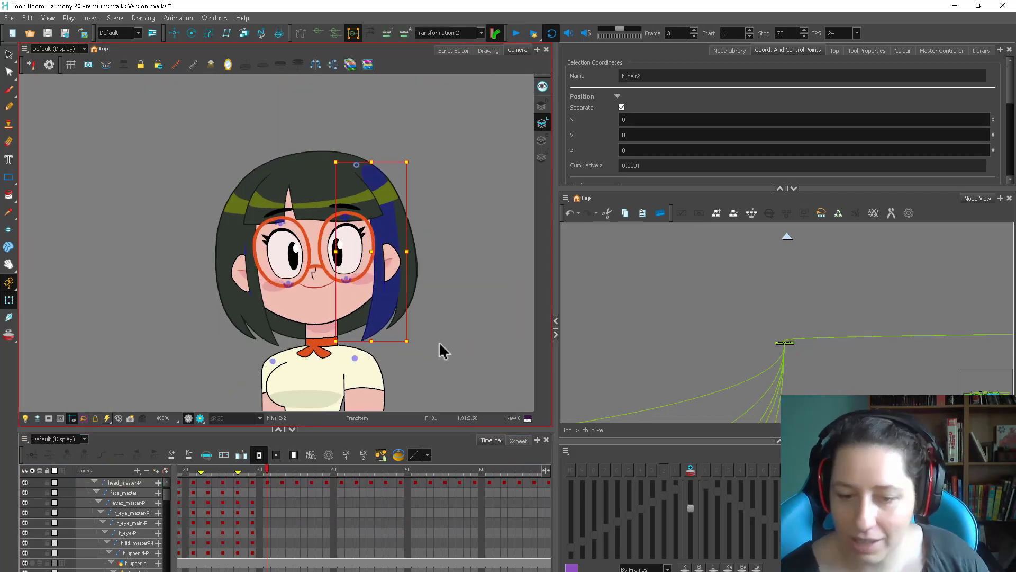
{"action": "left_click", "coordinate": [690, 469]}
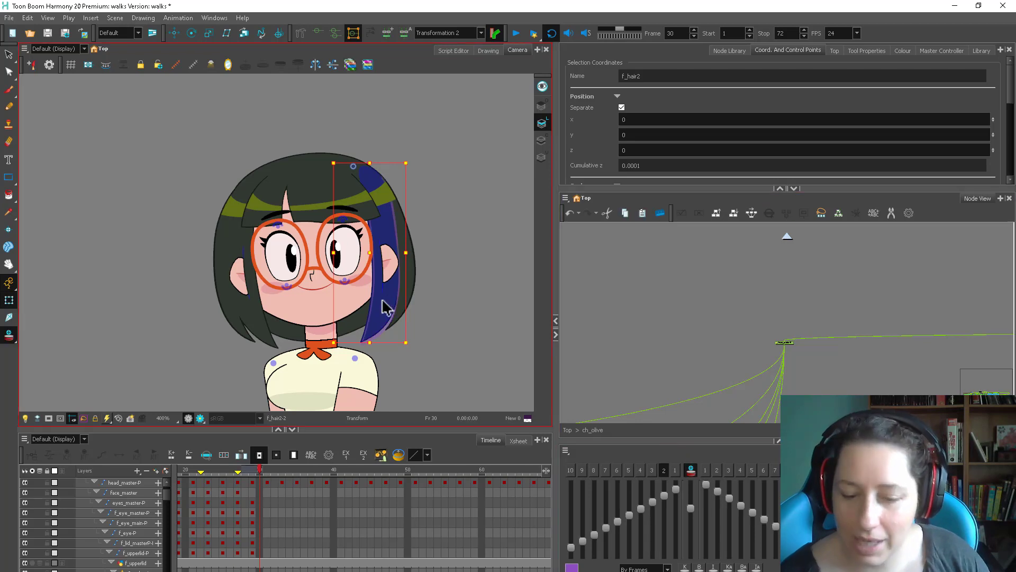
Go back to frame 17 and slightly adjust the lower end of f_hair2 against the onion skin
{"action": "key", "text": "comma"}
{"action": "key", "text": "comma"}
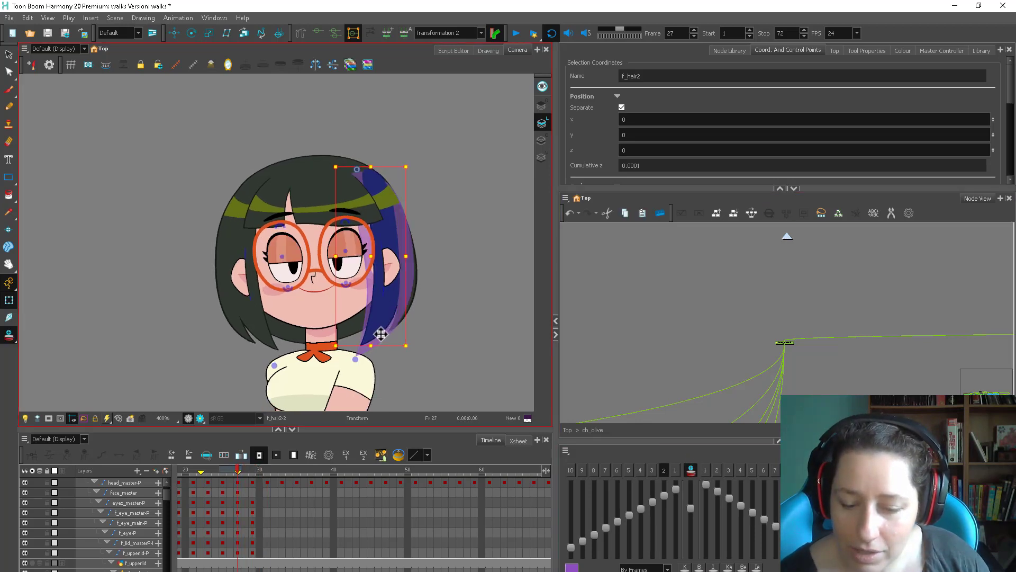
{"action": "key", "text": "comma"}
{"action": "key", "text": "comma"}
{"action": "key", "text": "comma"}
{"action": "key", "text": "comma"}
{"action": "key", "text": "comma"}
{"action": "key", "text": "comma"}
{"action": "key", "text": "comma"}
{"action": "key", "text": "comma"}
{"action": "key", "text": "comma"}
{"action": "key", "text": "comma"}
{"action": "key", "text": "comma"}
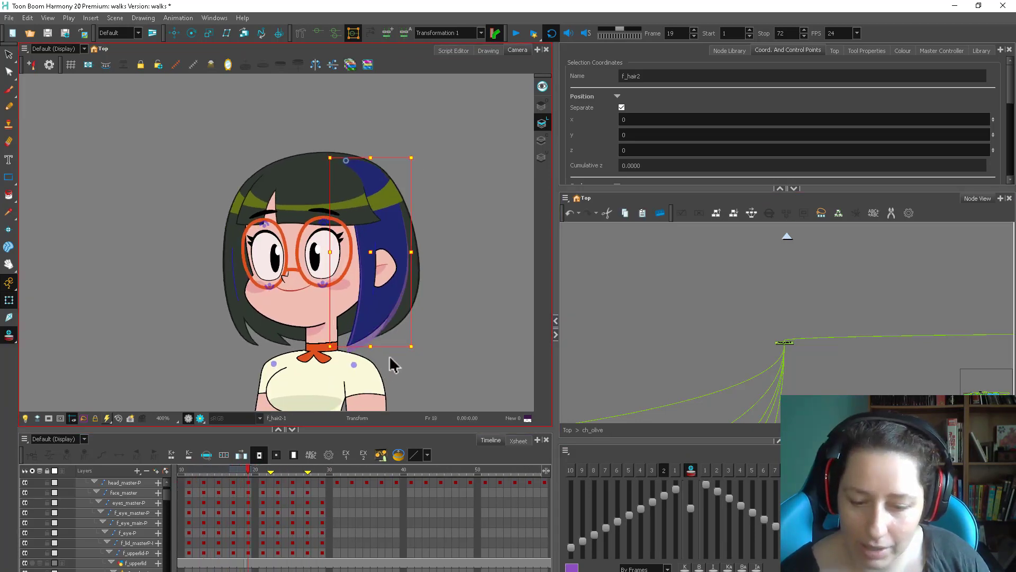
{"action": "key", "text": "period"}
{"action": "key", "text": "period"}
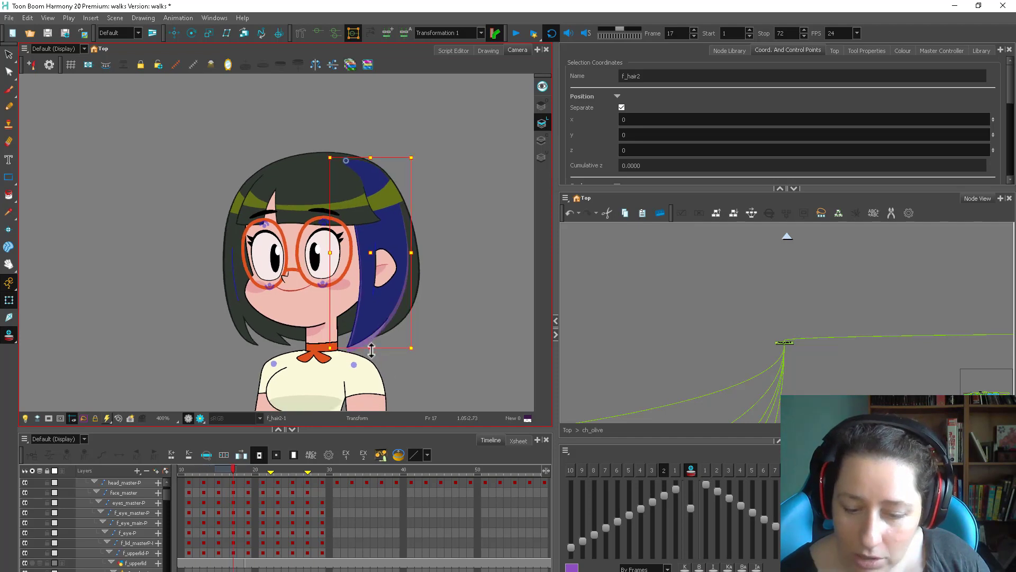
{"action": "left_click_drag", "start_coordinate": [378, 350], "coordinate": [381, 351]}
Step forward to frame 25 and skew f_hair2 so that its lower tip trails toward the face
{"action": "key", "text": "period"}
{"action": "key", "text": "period"}
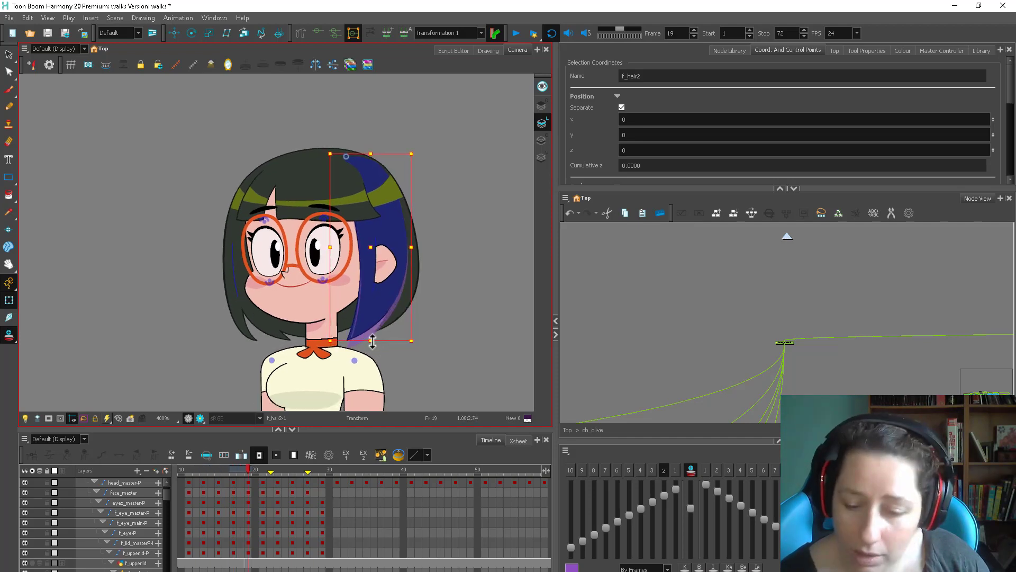
{"action": "key", "text": "period"}
{"action": "key", "text": "period"}
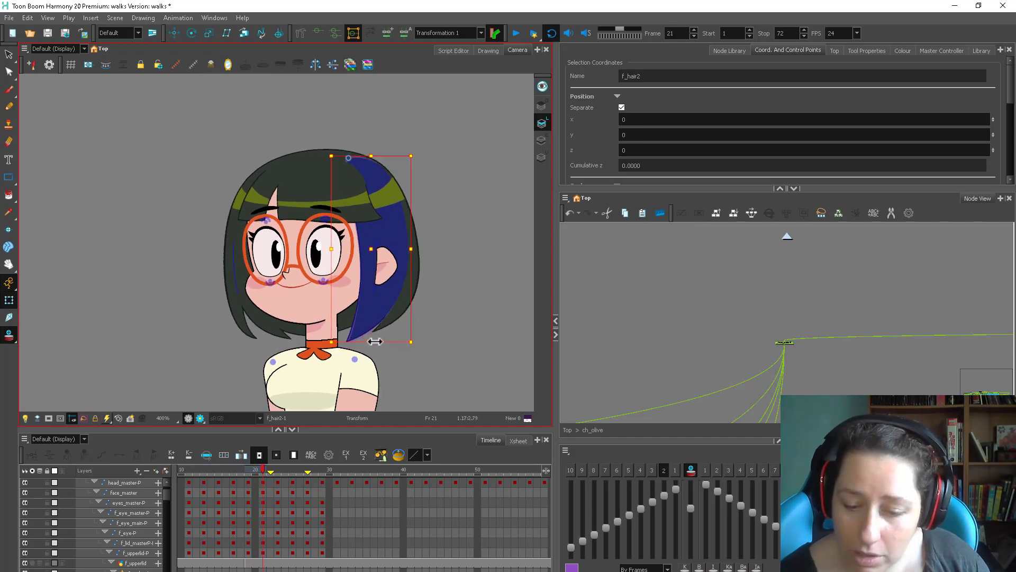
{"action": "key", "text": "period"}
{"action": "key", "text": "period"}
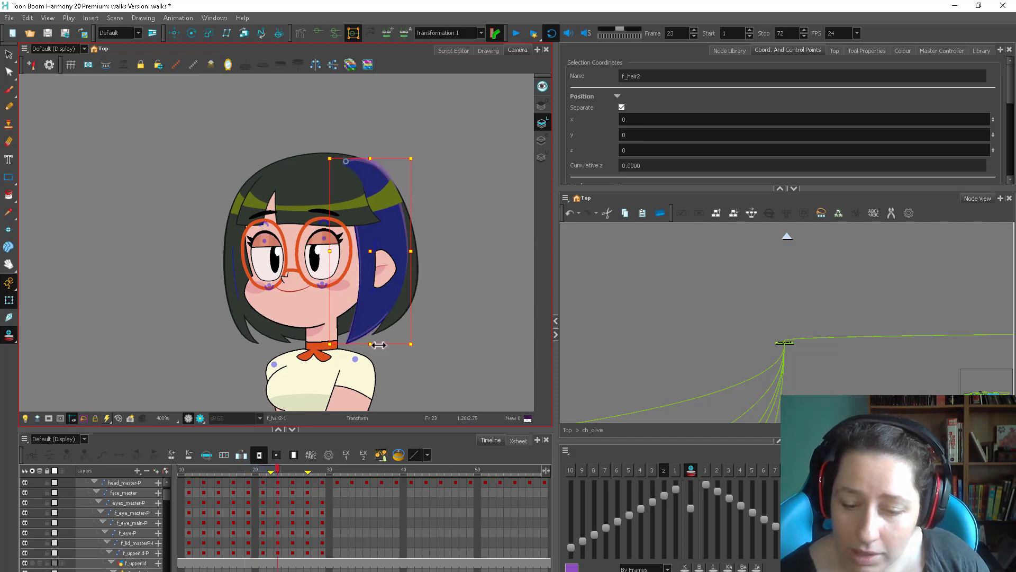
{"action": "key", "text": "period"}
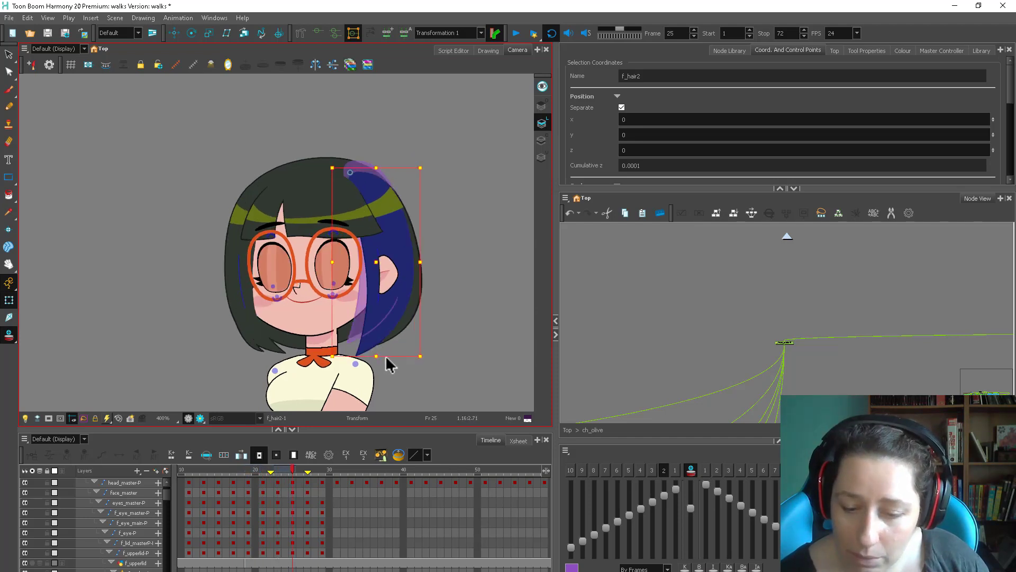
{"action": "left_click_drag", "start_coordinate": [388, 358], "coordinate": [373, 353]}
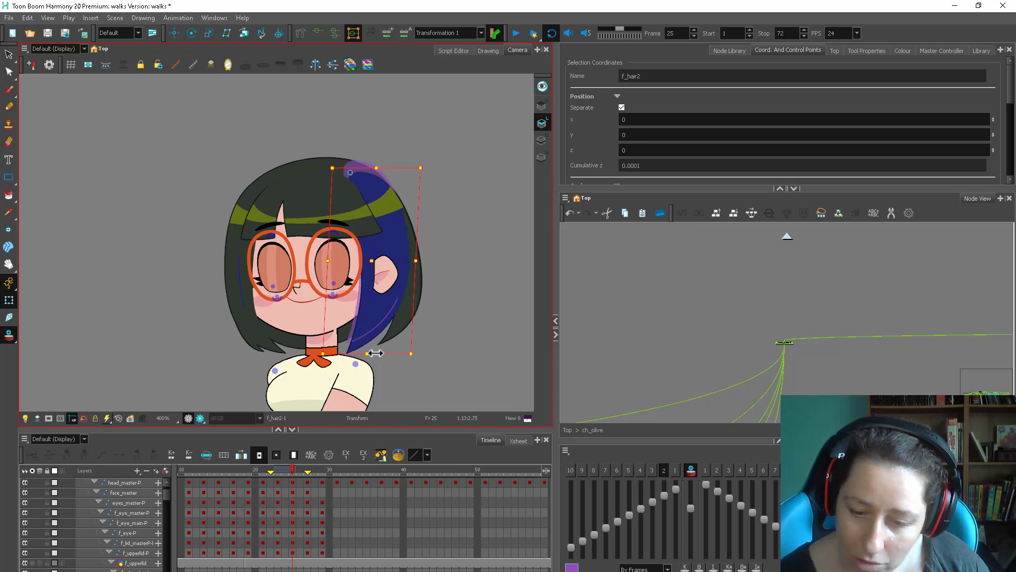
Step forward to frame 31 and slightly adjust the lower end of f_hair2 against the onion skin
{"action": "key", "text": "comma"}
{"action": "key", "text": "period"}
{"action": "key", "text": "period"}
{"action": "key", "text": "period"}
{"action": "key", "text": "period"}
{"action": "key", "text": "period"}
{"action": "key", "text": "period"}
{"action": "key", "text": "period"}
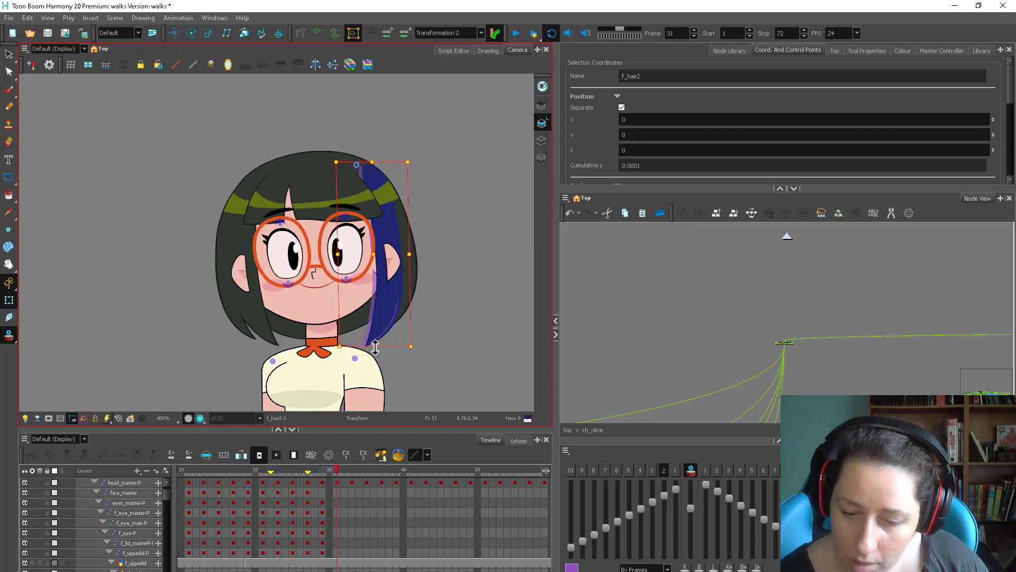
Slightly stretch or squash f_hair2 from its lower end on every second frame from 33 to 39
{"action": "key", "text": "period"}
{"action": "key", "text": "period"}
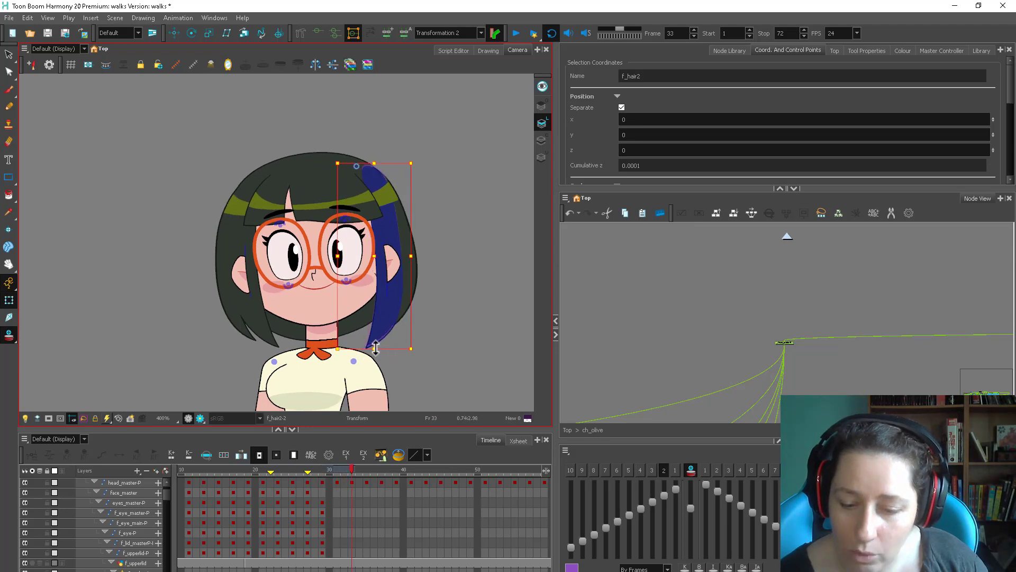
{"action": "key", "text": "period"}
{"action": "key", "text": "period"}
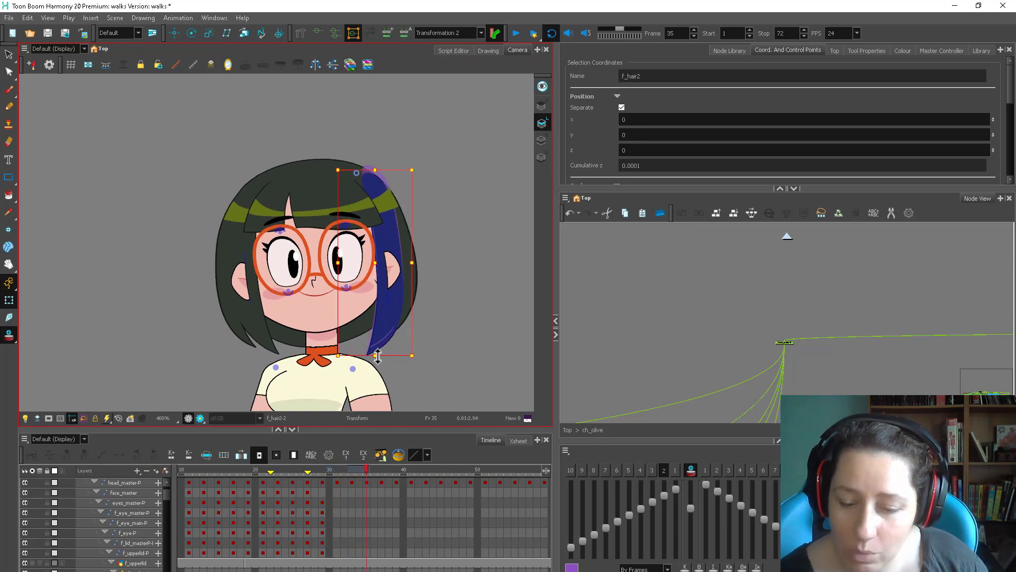
{"action": "key", "text": "period"}
{"action": "key", "text": "period"}
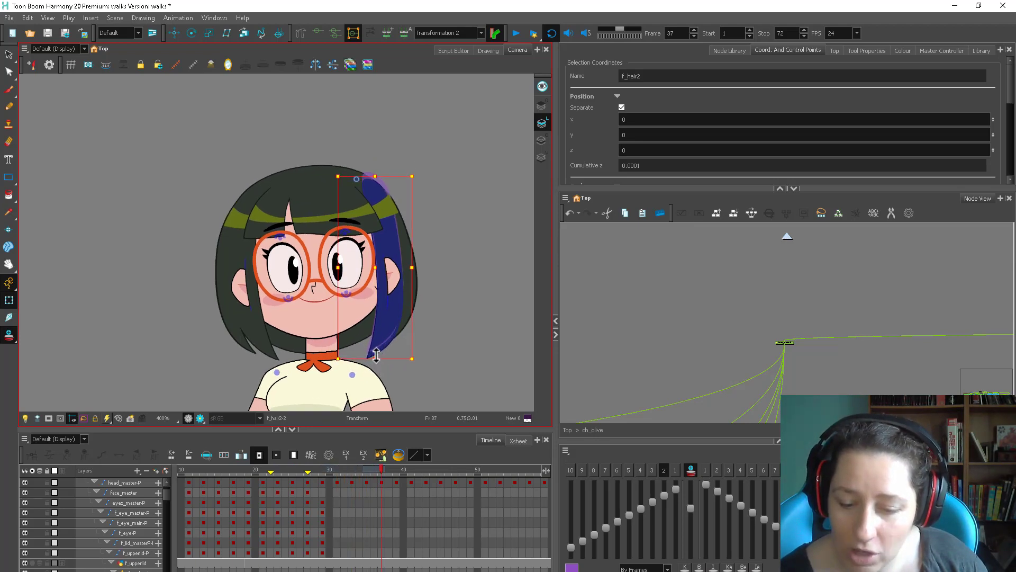
{"action": "key", "text": "period"}
{"action": "key", "text": "period"}
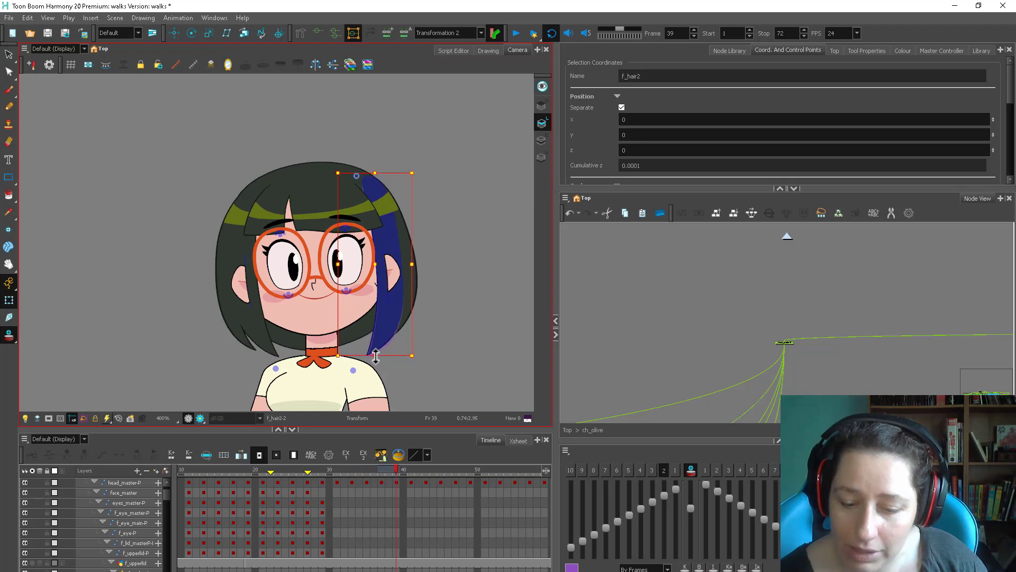
Continue adjusting the lower end of f_hair2 on twos from frame 41 to 47
{"action": "key", "text": "period"}
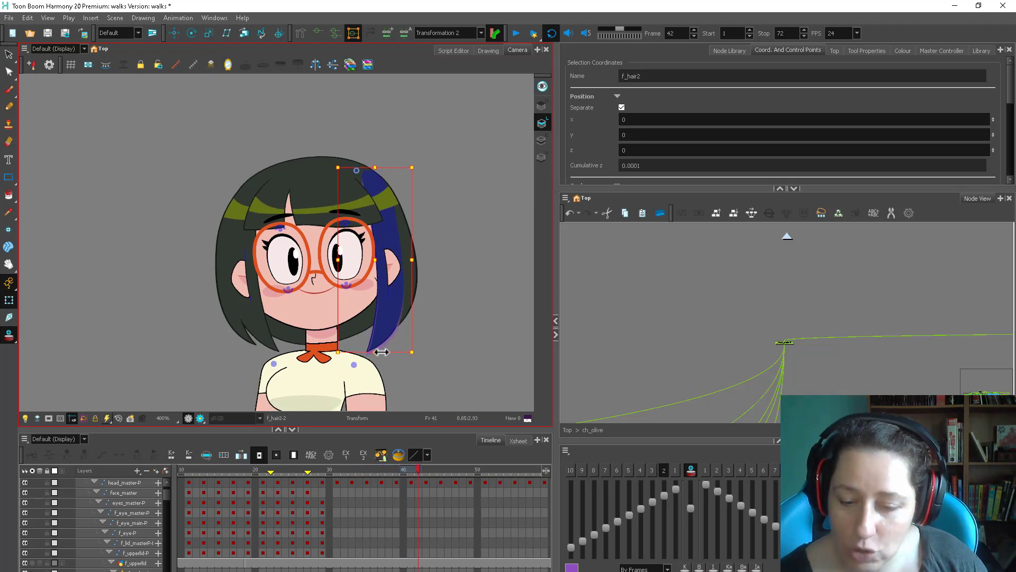
{"action": "key", "text": "period"}
{"action": "key", "text": "period"}
{"action": "key", "text": "comma"}
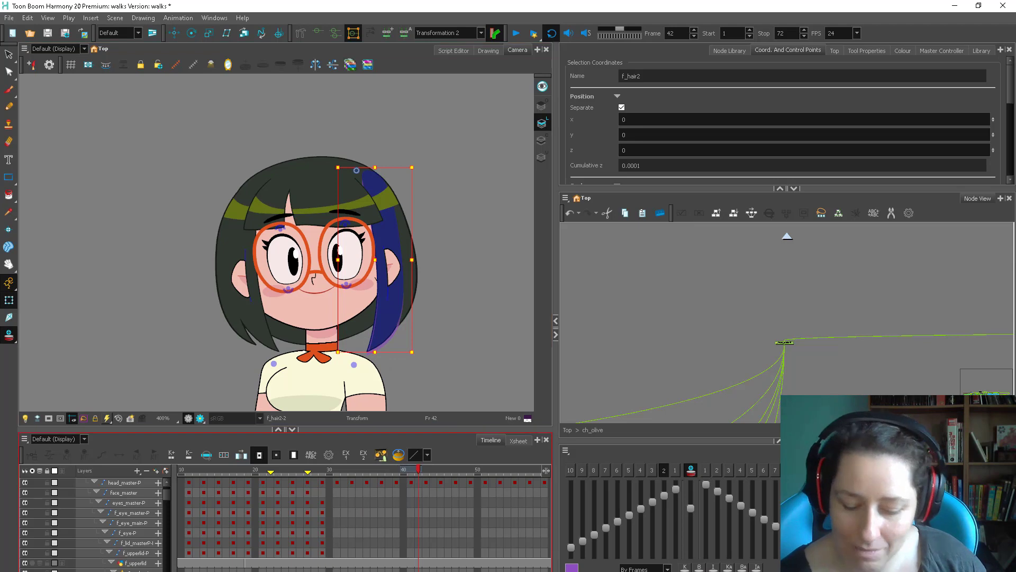
{"action": "left_click_drag", "start_coordinate": [344, 571], "coordinate": [389, 571]}
{"action": "key", "text": "period"}
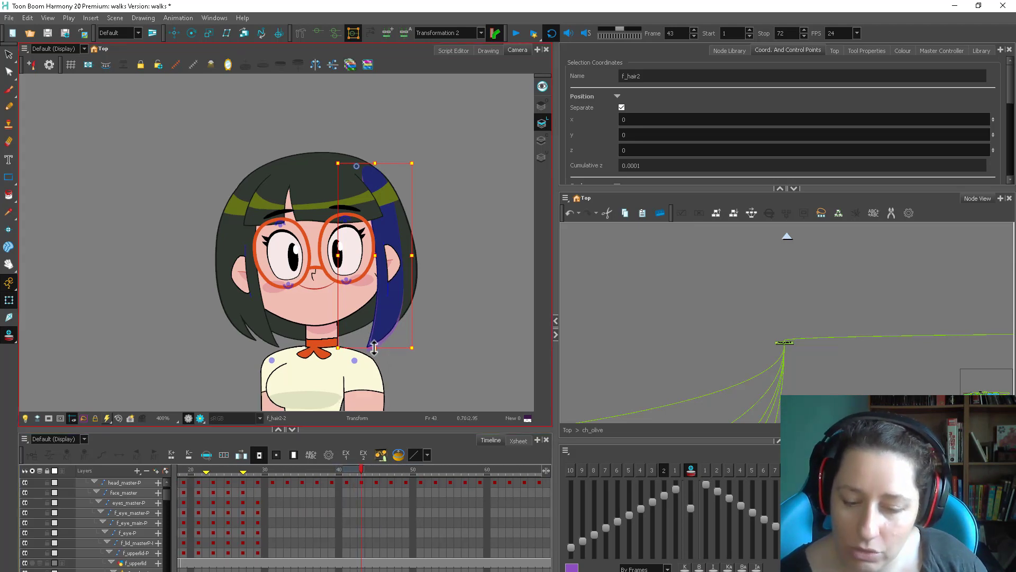
{"action": "key", "text": "period"}
{"action": "key", "text": "period"}
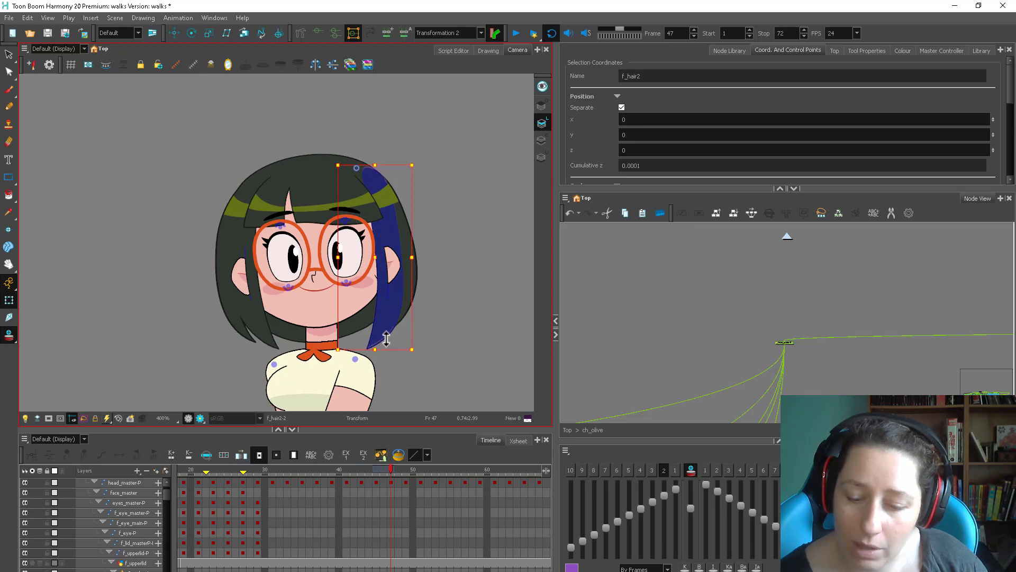
Adjust the length of f_hair2 at its lower end on twos from frame 49 to 55
{"action": "key", "text": "period"}
{"action": "key", "text": "period"}
{"action": "key", "text": "period"}
{"action": "key", "text": "period"}
{"action": "key", "text": "period"}
{"action": "key", "text": "period"}
{"action": "key", "text": "period"}
{"action": "key", "text": "period"}
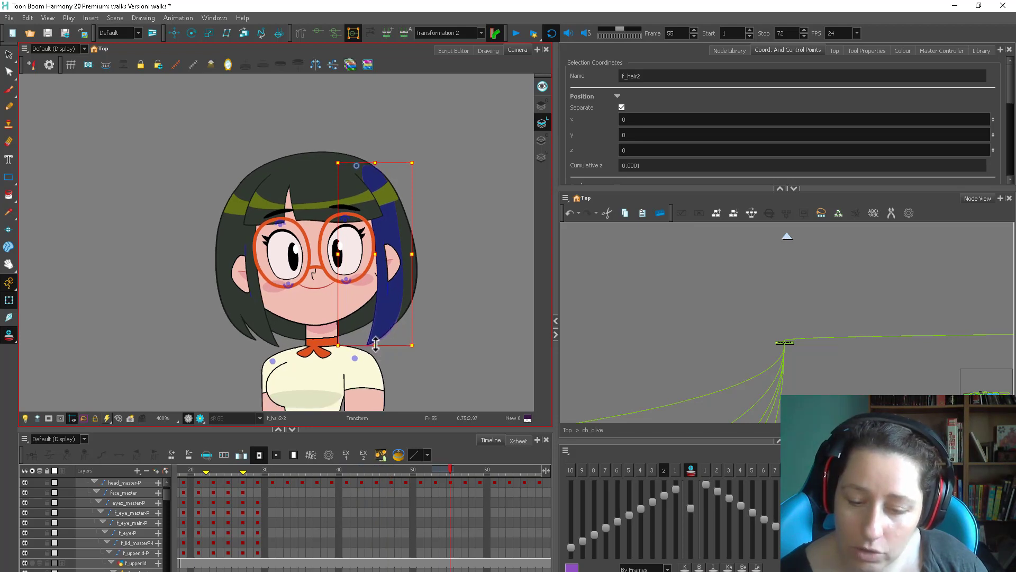
Fine-tune the lower end of f_hair2 on every second frame from 57 to 63 so that it follows the head bob
{"action": "key", "text": "period"}
{"action": "key", "text": "period"}
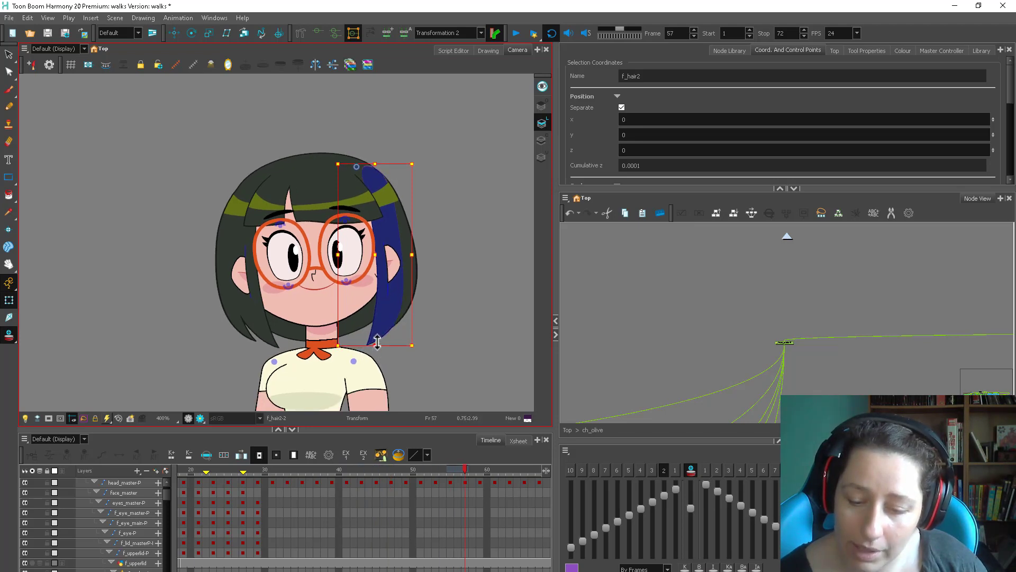
{"action": "key", "text": "period"}
{"action": "key", "text": "period"}
{"action": "key", "text": "period"}
{"action": "key", "text": "period"}
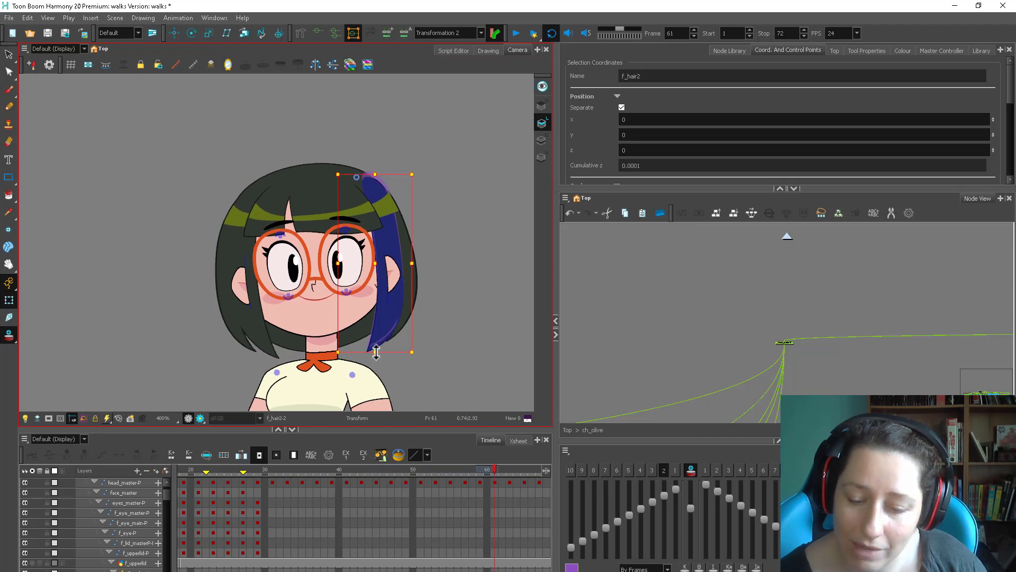
{"action": "key", "text": "period"}
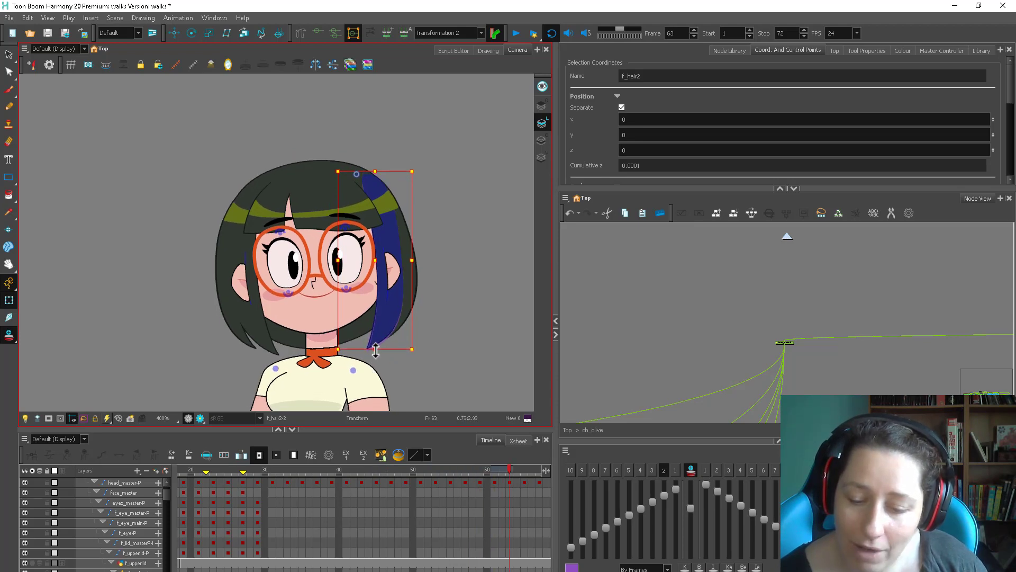
Finish adjusting the lower end of f_hair2 on twos from frame 65 through the end of the walk
{"action": "key", "text": "period"}
{"action": "key", "text": "period"}
{"action": "key", "text": "period"}
{"action": "key", "text": "period"}
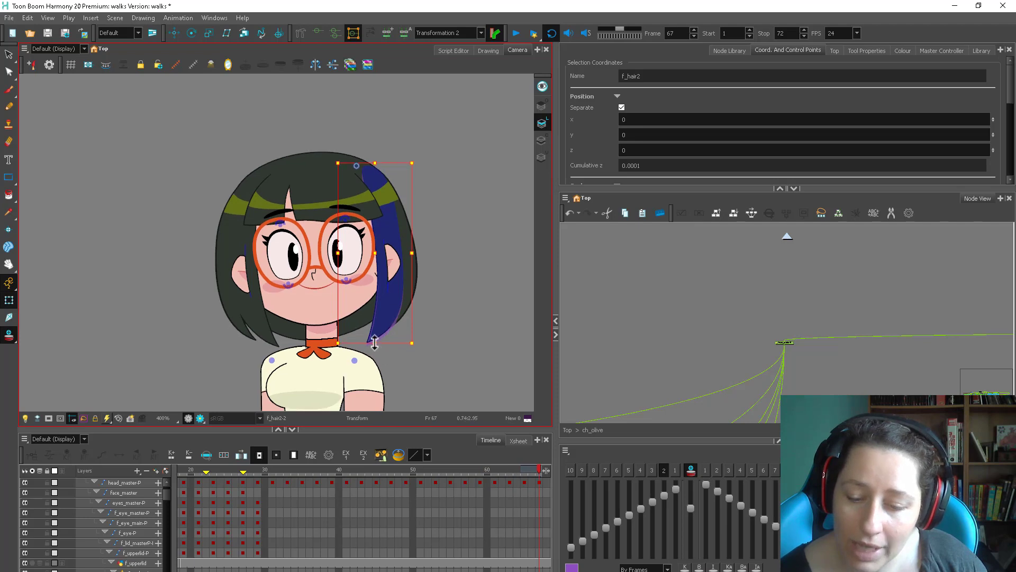
{"action": "key", "text": "period"}
{"action": "key", "text": "period"}
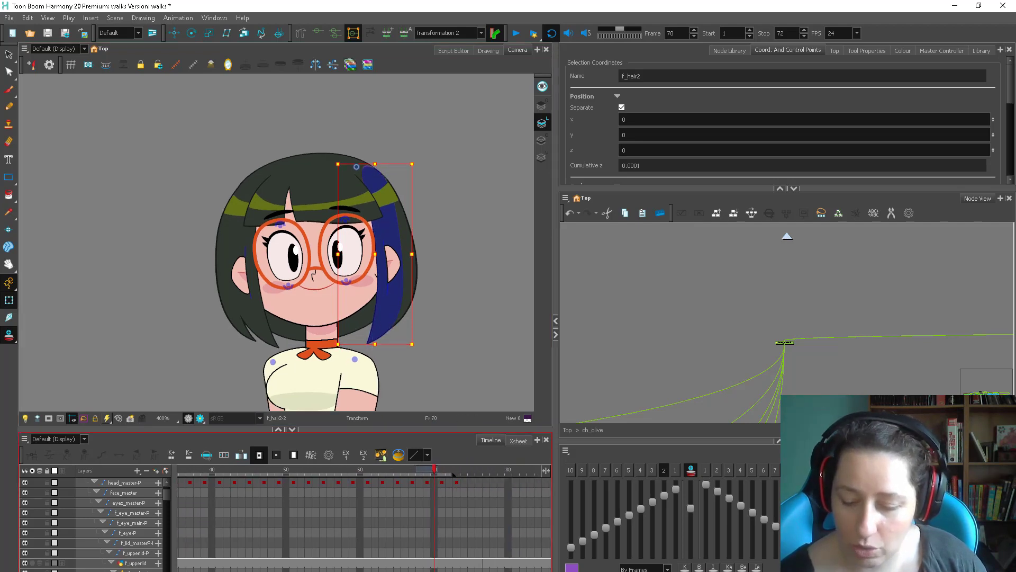
{"action": "key", "text": "period"}
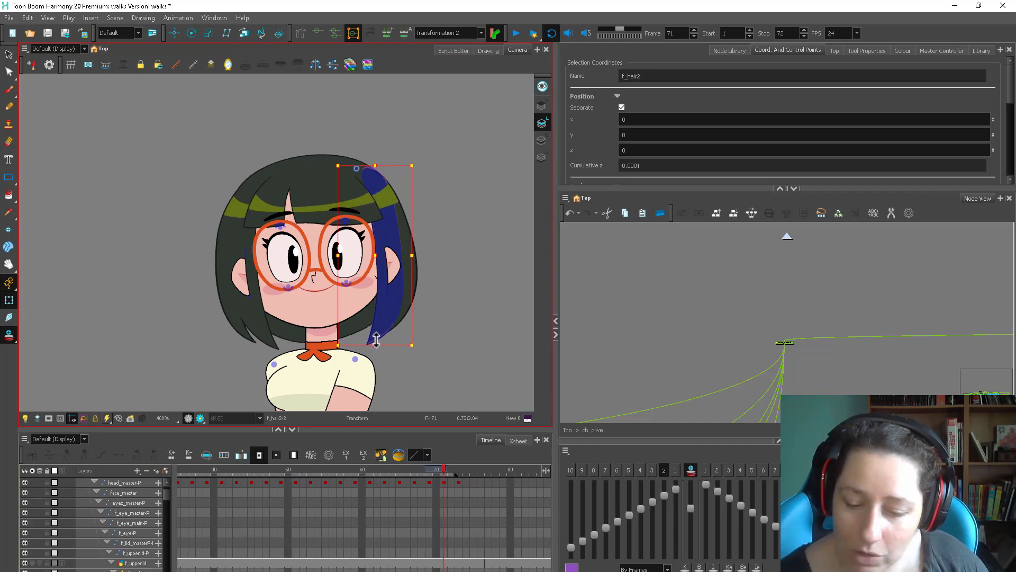
{"action": "key", "text": "period"}
{"action": "key", "text": "period"}
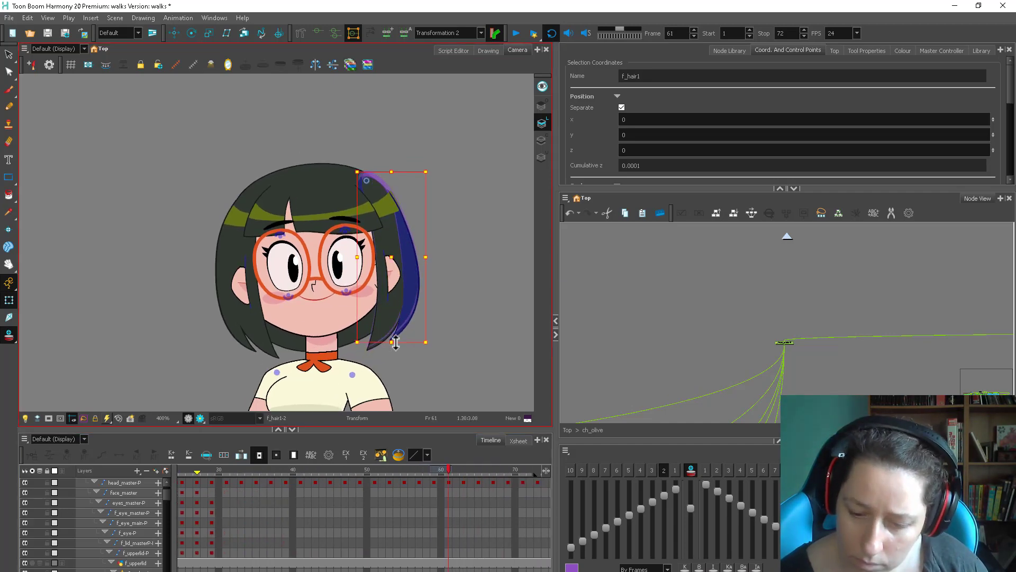
Go back to the frames after the head turn and shift the lower tips of back hair strands b_hair1 and b_hair2
{"action": "left_click", "coordinate": [247, 471]}
{"action": "left_click", "coordinate": [324, 365]}
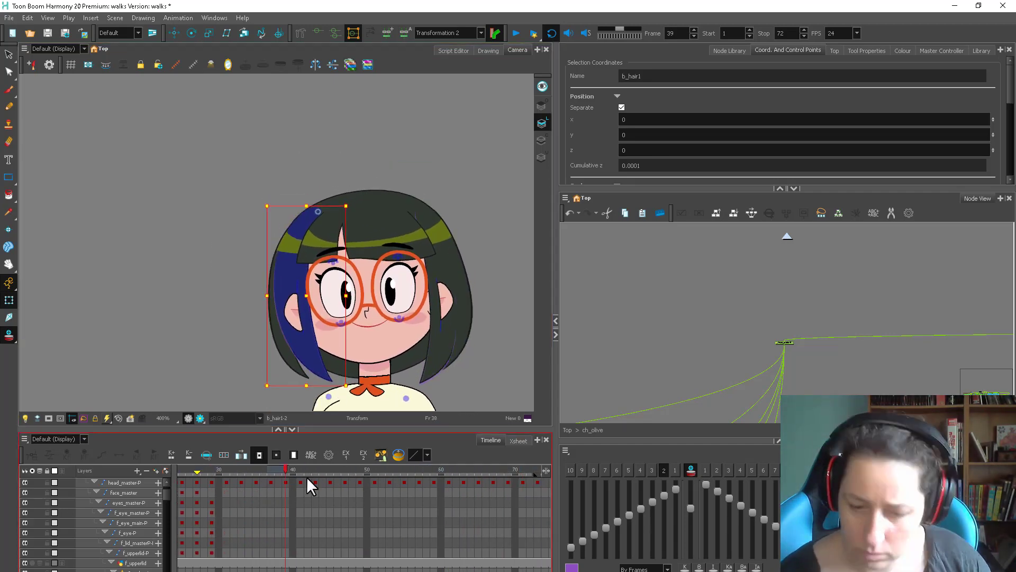
{"action": "left_click", "coordinate": [212, 470]}
{"action": "left_click", "coordinate": [321, 371]}
{"action": "left_click_drag", "start_coordinate": [317, 379], "coordinate": [307, 376]}
{"action": "key", "text": "period"}
{"action": "key", "text": "period"}
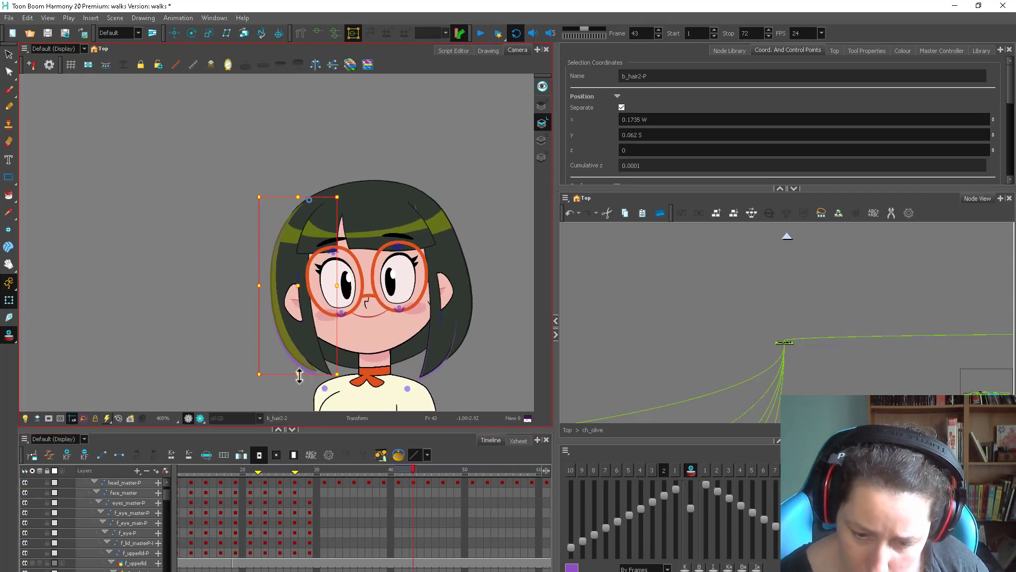
Return to frame 25 and slightly skew the lower end of the back hair strand b_hair2
{"action": "left_click_drag", "start_coordinate": [325, 471], "coordinate": [509, 544]}
{"action": "left_click", "coordinate": [363, 471]}
{"action": "left_click", "coordinate": [312, 371]}
{"action": "left_click", "coordinate": [379, 481]}
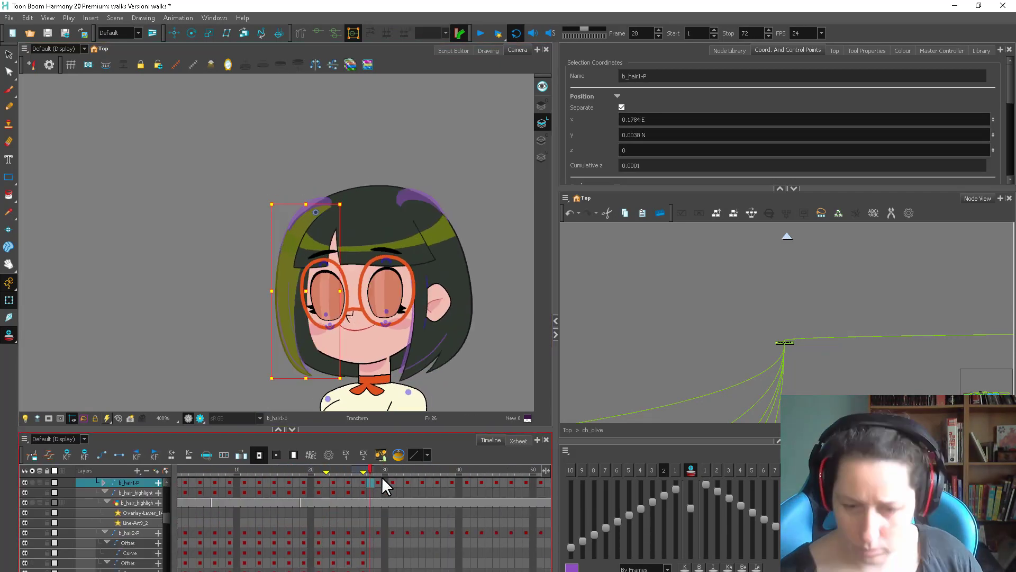
{"action": "key", "text": "comma"}
{"action": "key", "text": "comma"}
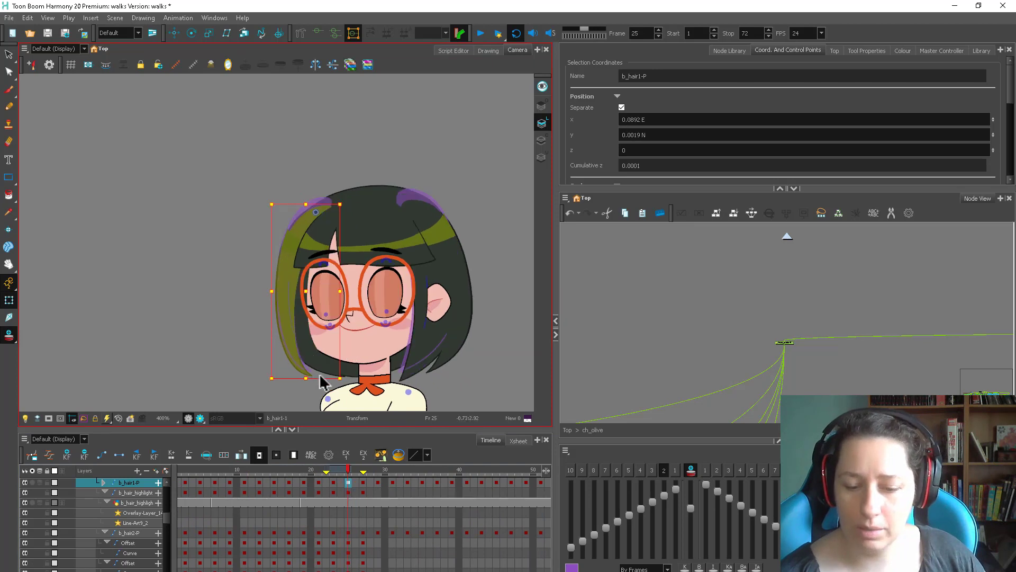
{"action": "left_click", "coordinate": [334, 365]}
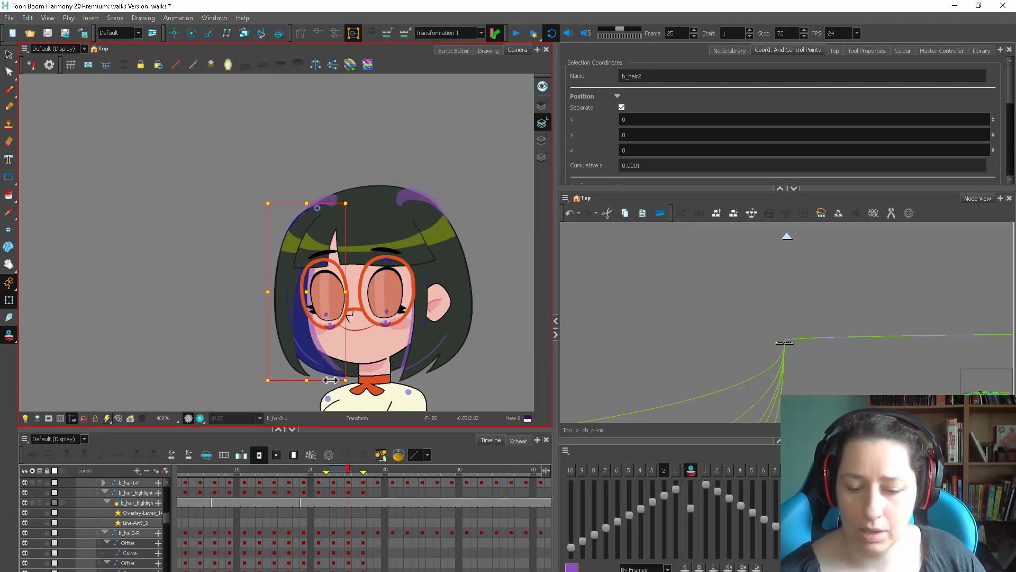
{"action": "left_click_drag", "start_coordinate": [330, 380], "coordinate": [326, 380]}
On frame 27, adjust the lower tips of b_hair1, f_hair1 and f_hair2, and compare them with the previous pose
{"action": "key", "text": "period"}
{"action": "key", "text": "period"}
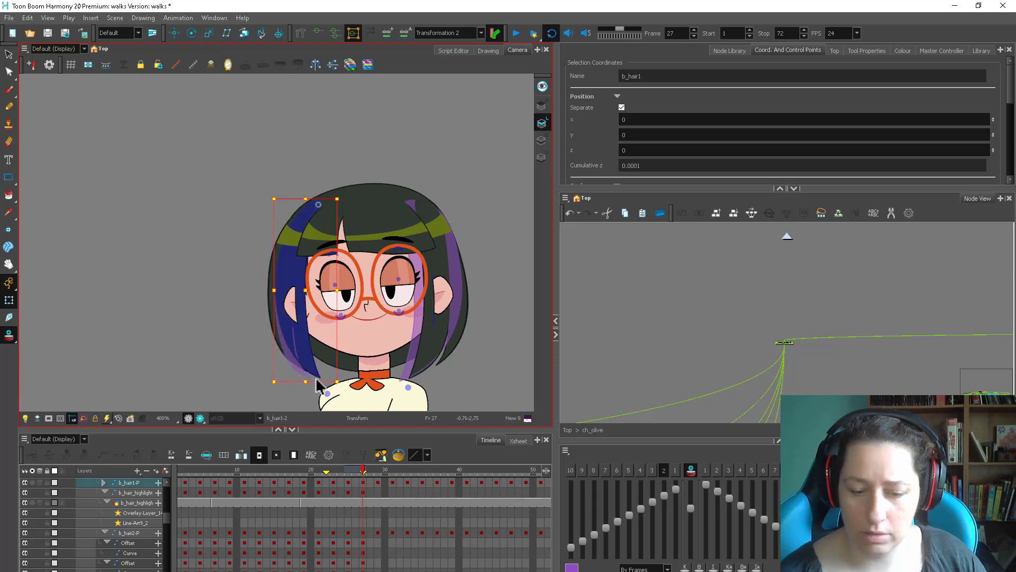
{"action": "left_click", "coordinate": [311, 365]}
{"action": "left_click", "coordinate": [469, 360]}
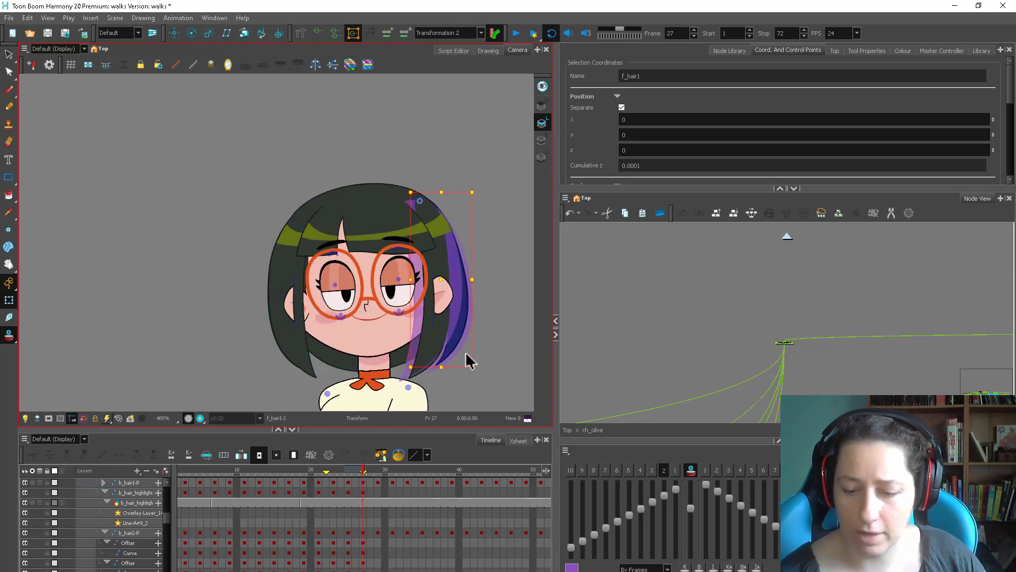
{"action": "left_click", "coordinate": [449, 365]}
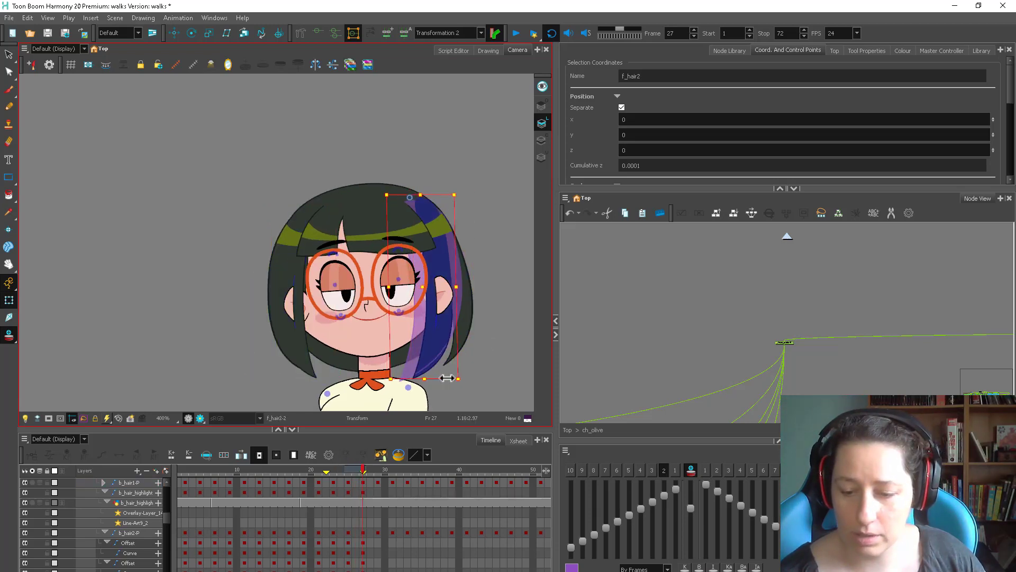
{"action": "mouse_move", "coordinate": [362, 471]}
{"action": "left_mouse_down"}
{"action": "mouse_move", "coordinate": [336, 475]}
{"action": "mouse_move", "coordinate": [348, 473]}
{"action": "left_mouse_up"}
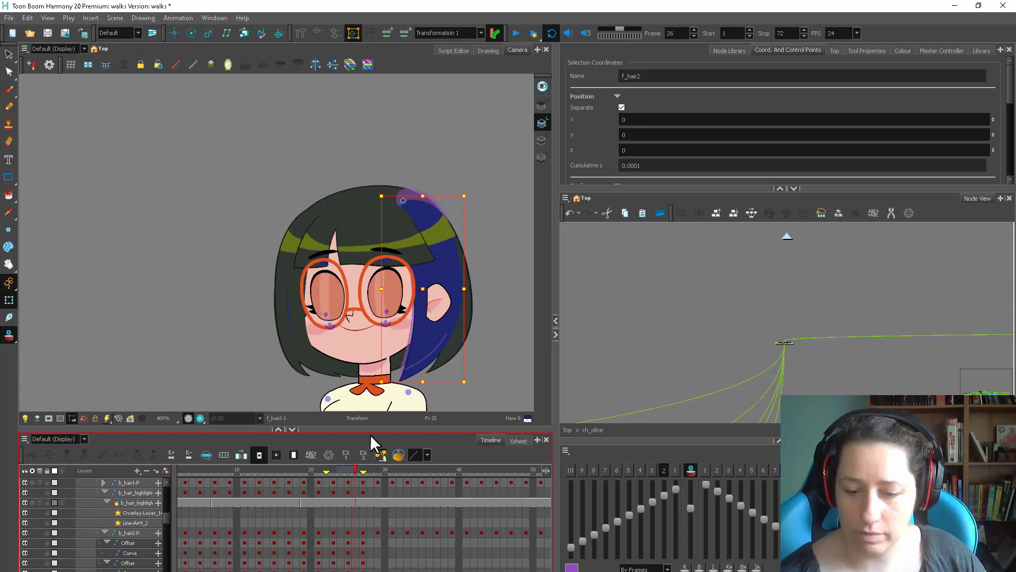
Skew the lower end of b_hair2 at frame 35 and continue to its pose on frame 37
{"action": "key", "text": "period"}
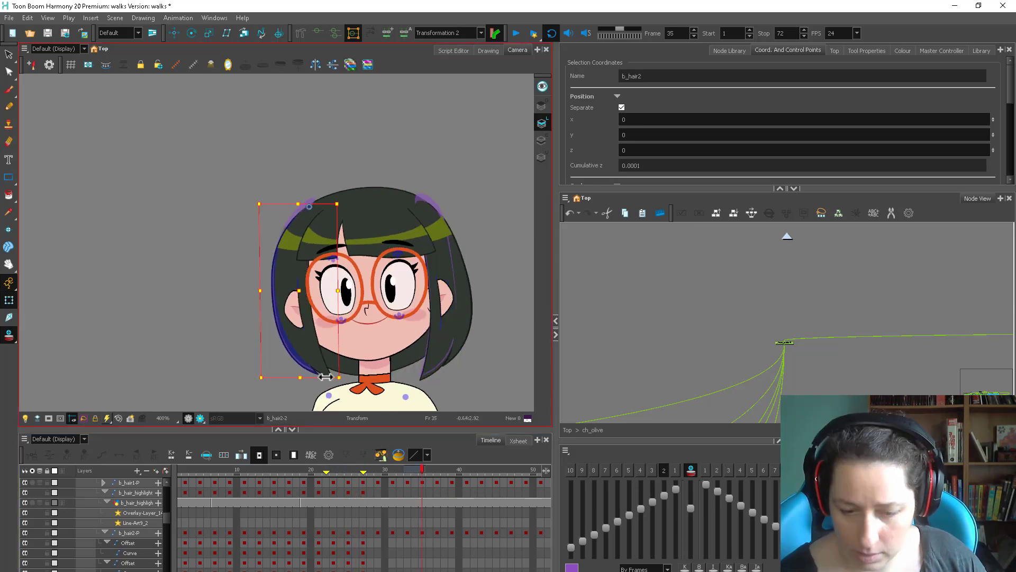
{"action": "key", "text": "comma"}
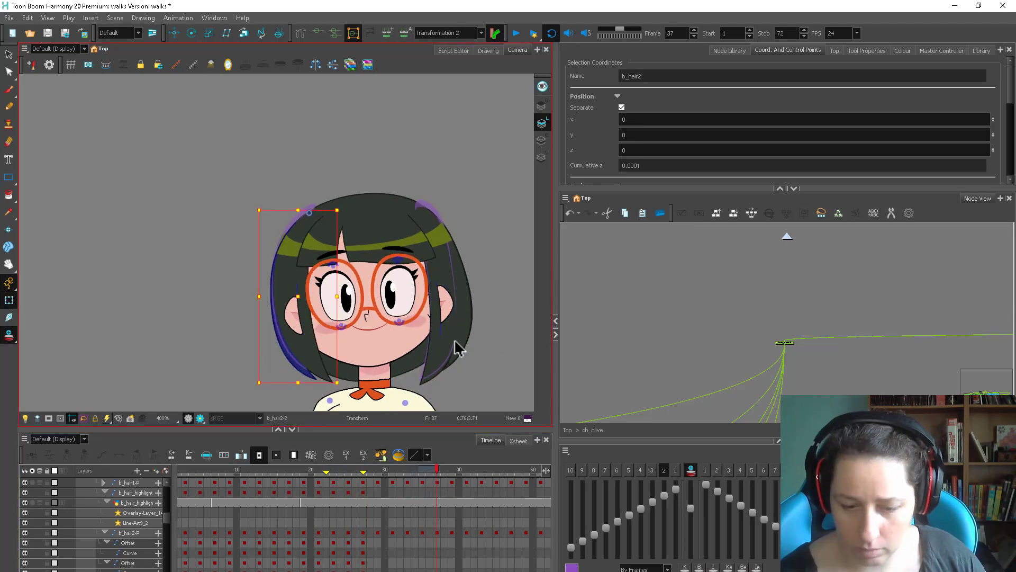
{"action": "key", "text": "period"}
{"action": "left_click", "coordinate": [454, 373]}
Deselect the hair, zoom out to the whole character and play back the walk to review the hair motion
{"action": "left_click", "coordinate": [290, 468]}
{"action": "key", "text": "1"}
{"action": "key", "text": "1"}
{"action": "key", "text": "1"}
{"action": "key", "text": "1"}
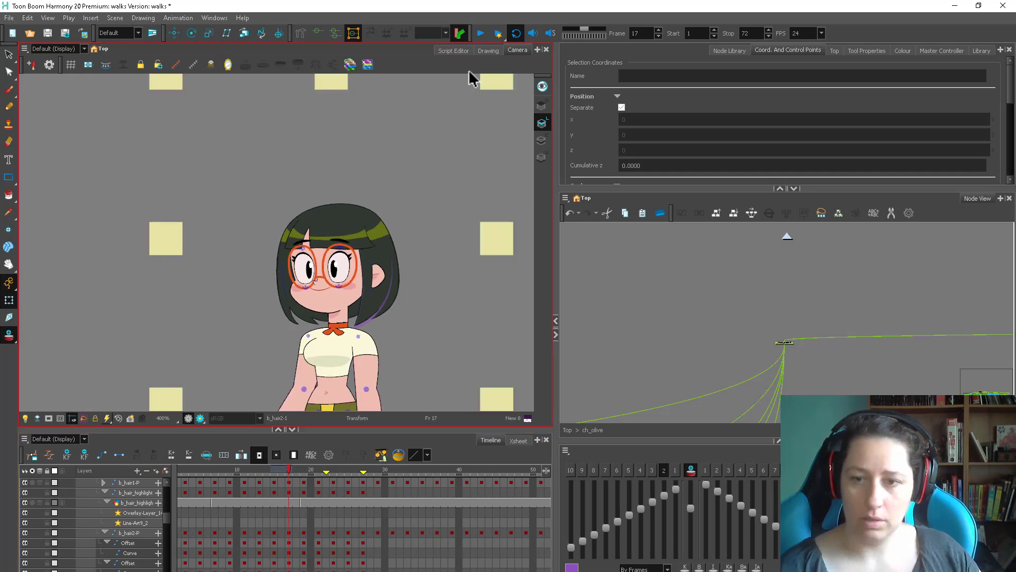
{"action": "left_click", "coordinate": [476, 31]}
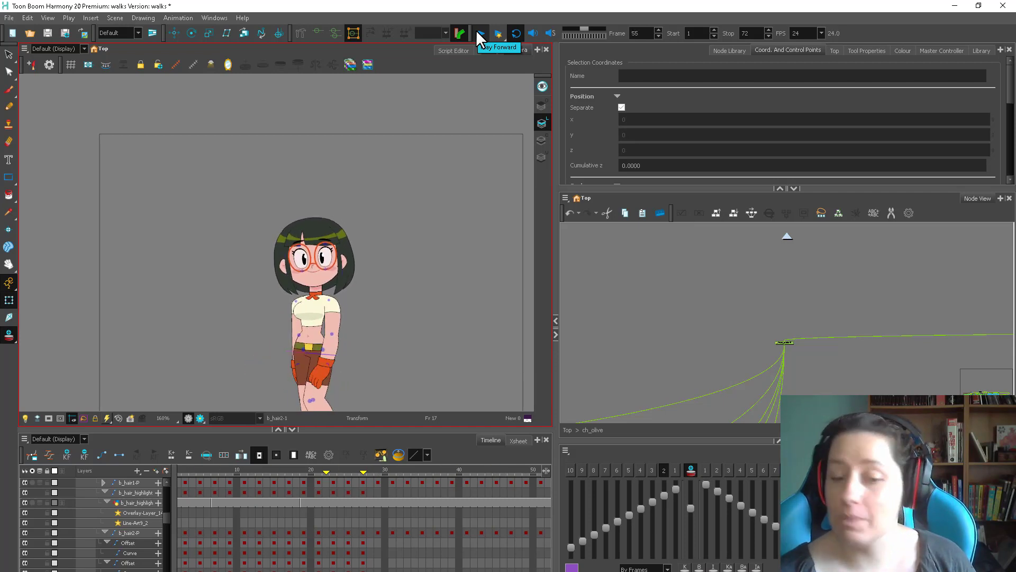
{"action": "left_click", "coordinate": [477, 31]}
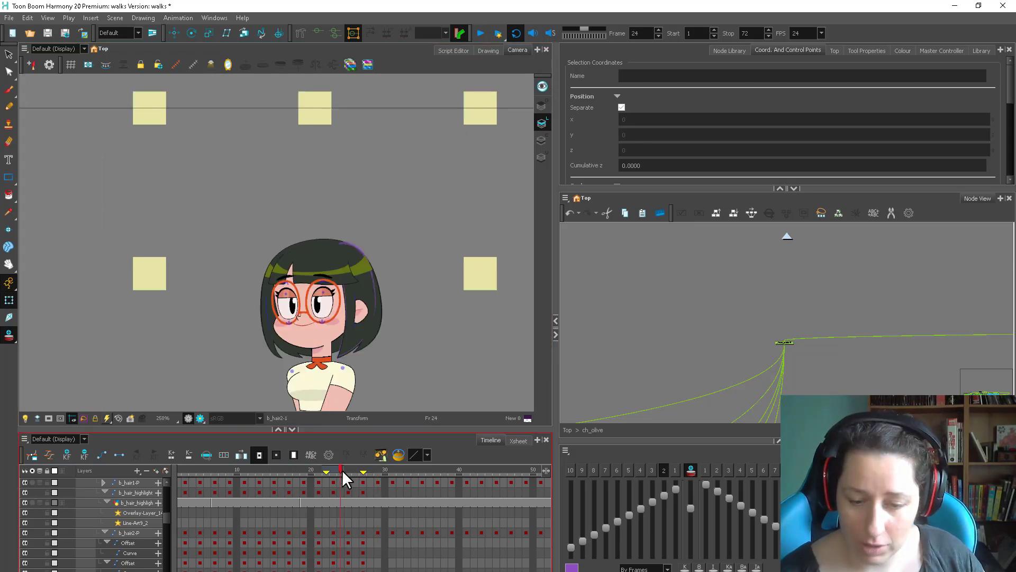
On frame 25, tilt the head slightly by rotating head_master-P and its parent head_neck_master-P
{"action": "left_click_drag", "start_coordinate": [343, 470], "coordinate": [348, 470]}
{"action": "left_click", "coordinate": [336, 332]}
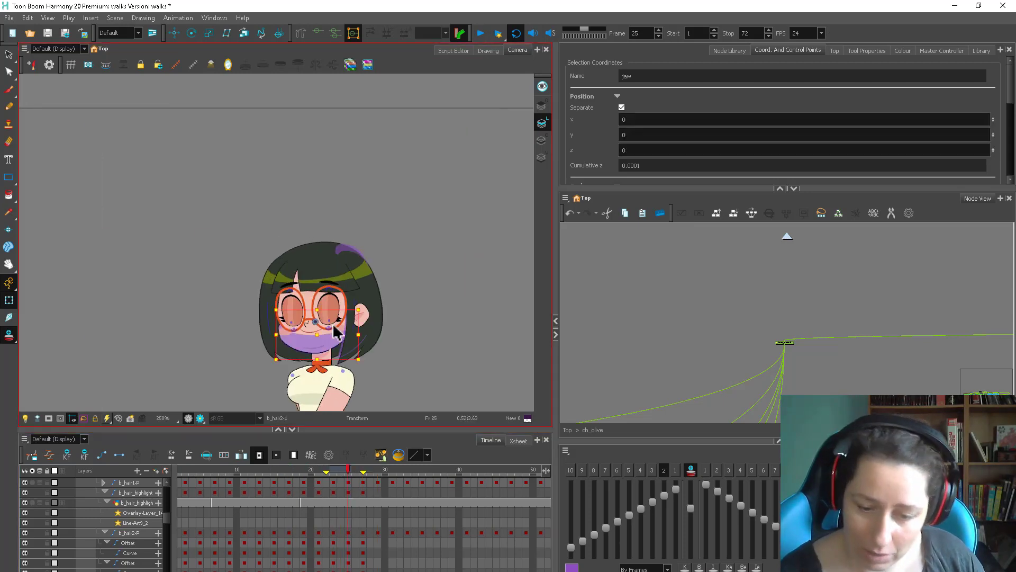
{"action": "key", "text": "b"}
{"action": "key", "text": "b"}
{"action": "key", "text": "b"}
{"action": "left_click_drag", "start_coordinate": [392, 229], "coordinate": [330, 281]}
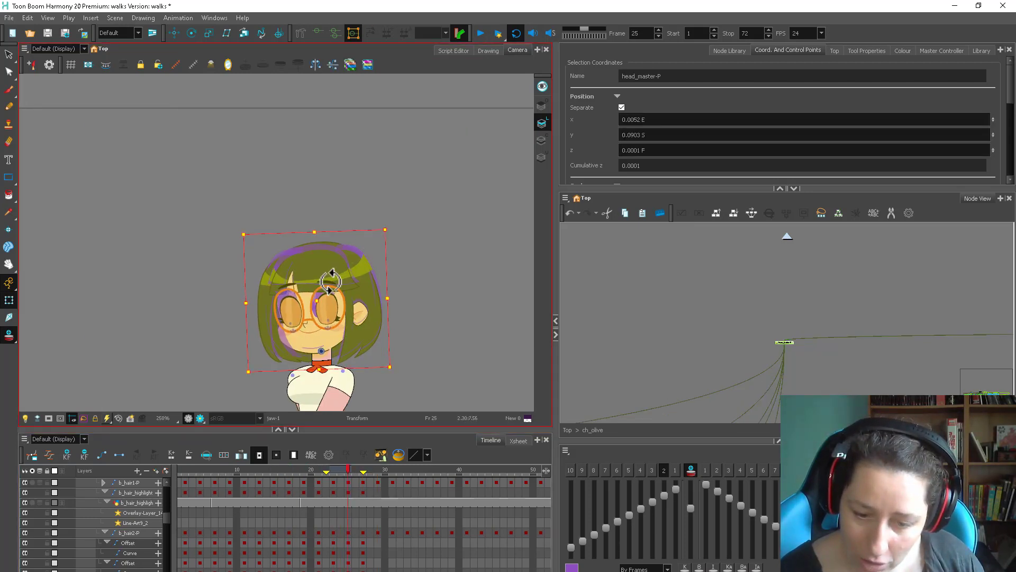
{"action": "left_click_drag", "start_coordinate": [387, 228], "coordinate": [388, 231]}
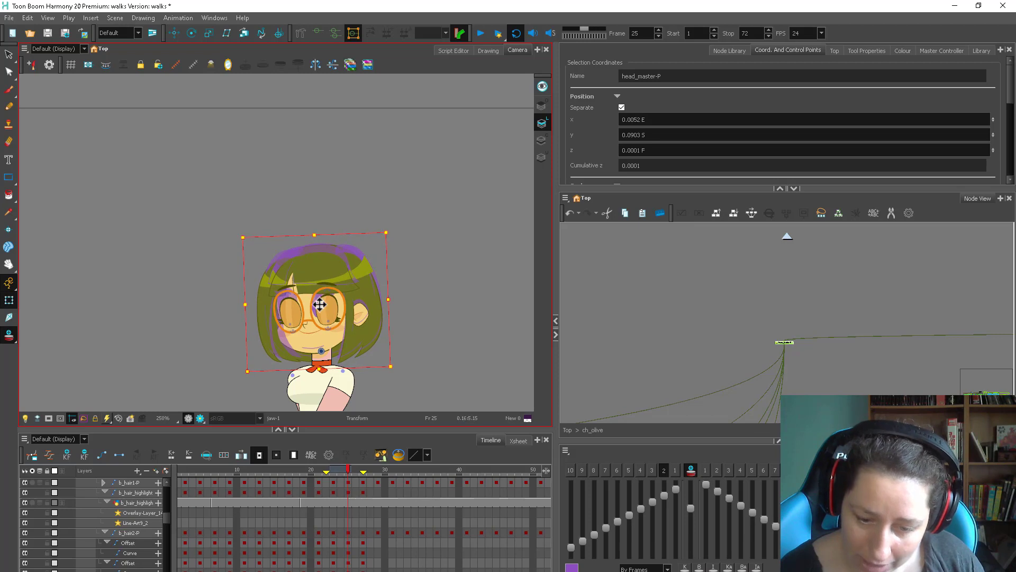
{"action": "key", "text": "b"}
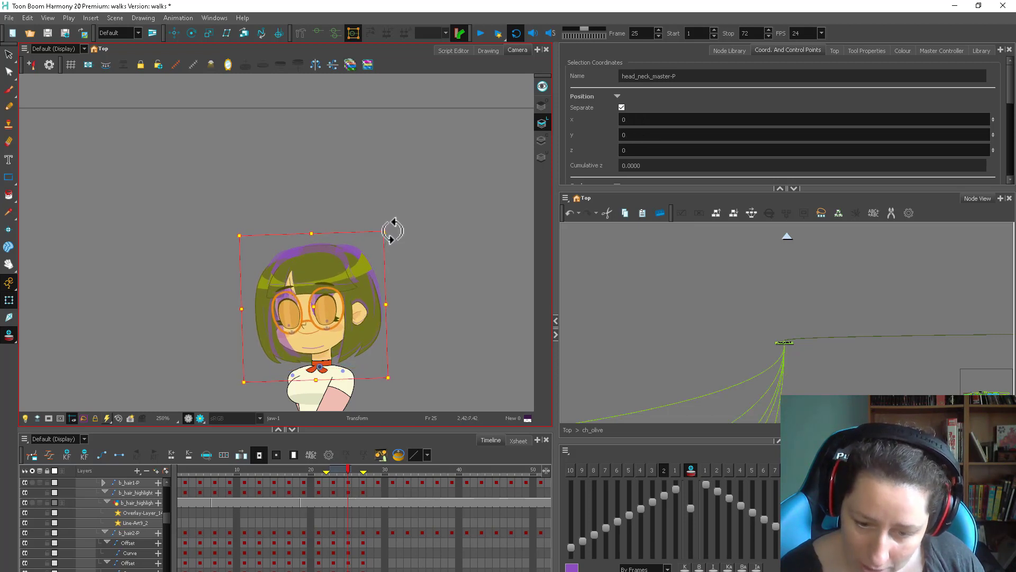
Play back the walk to review the head tilt, and examine the head_master-P pose around frame 36
{"action": "left_click", "coordinate": [480, 33]}
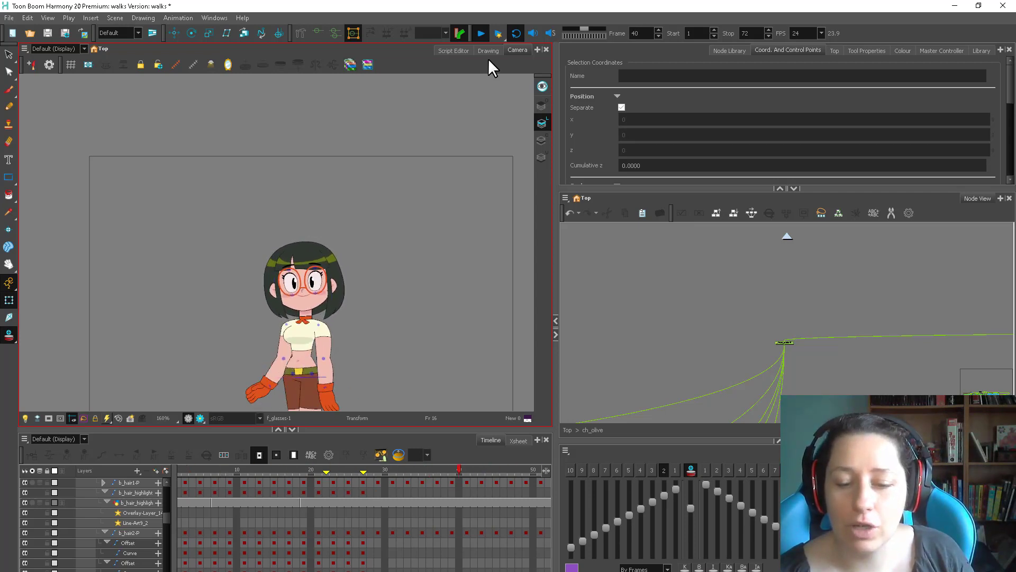
{"action": "left_click", "coordinate": [480, 33]}
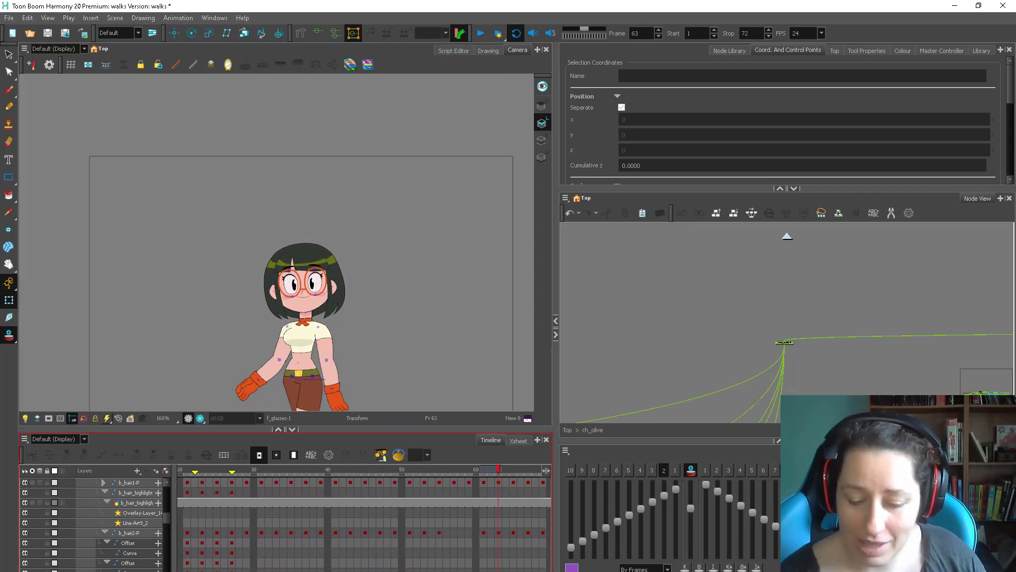
{"action": "scroll", "coordinate": [365, 519], "scroll_direction": "left", "scroll_amount": 3}
{"action": "left_click_drag", "start_coordinate": [274, 470], "coordinate": [377, 470]}
{"action": "left_click", "coordinate": [353, 333]}
{"action": "key", "text": "2"}
{"action": "key", "text": "2"}
{"action": "key", "text": "2"}
{"action": "key", "text": "2"}
{"action": "left_click", "coordinate": [355, 318]}
{"action": "key", "text": "b"}
{"action": "key", "text": "1"}
{"action": "key", "text": "1"}
{"action": "key", "text": "1"}
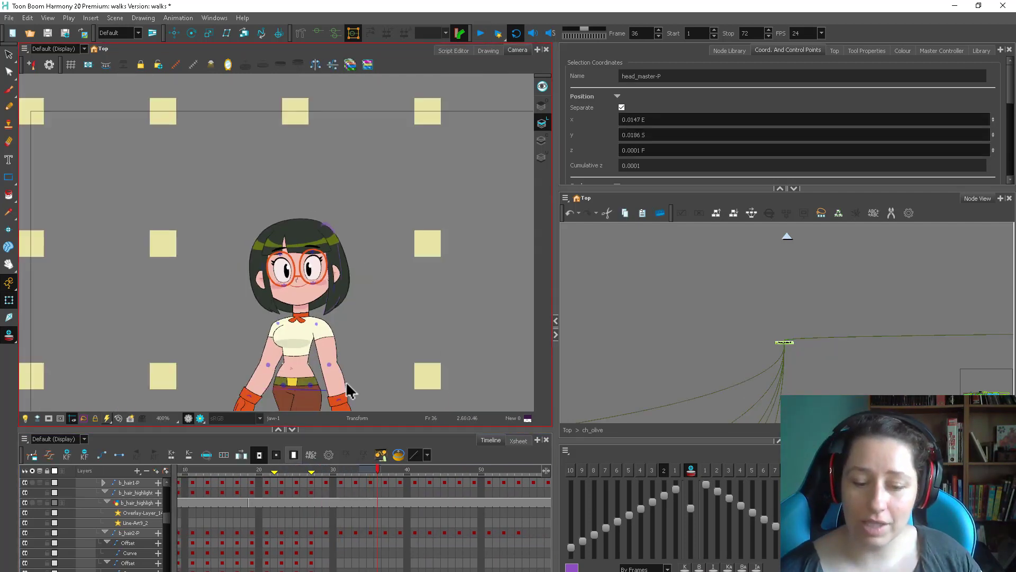
{"action": "left_click", "coordinate": [478, 34]}
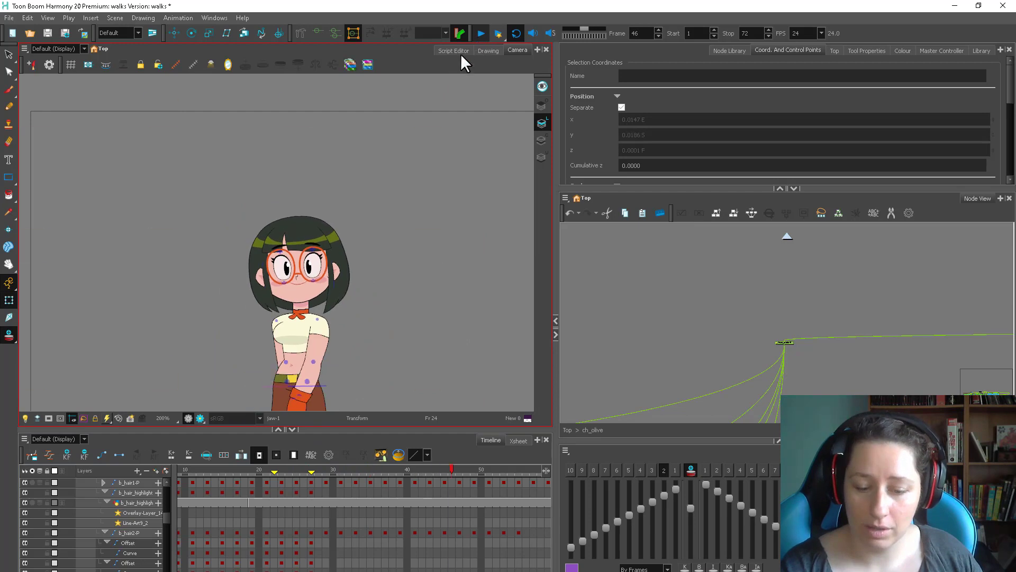
Select the front and back hair pieces on both sides of the head and display their deformation controls on frame 21
{"action": "left_click_drag", "start_coordinate": [293, 469], "coordinate": [339, 472]}
{"action": "key", "text": "2"}
{"action": "key", "text": "2"}
{"action": "left_click", "coordinate": [253, 343]}
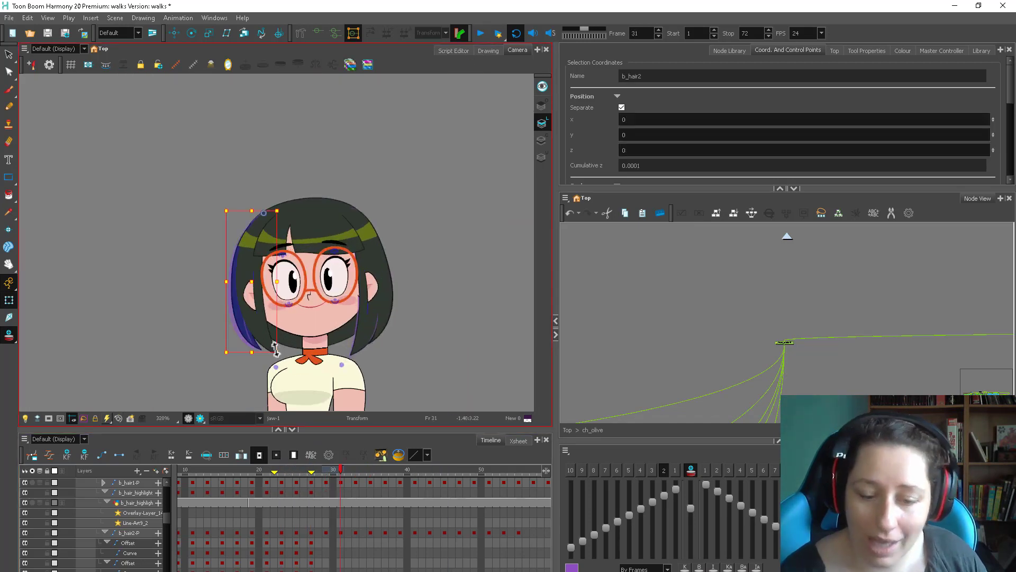
{"action": "left_click", "coordinate": [379, 335]}
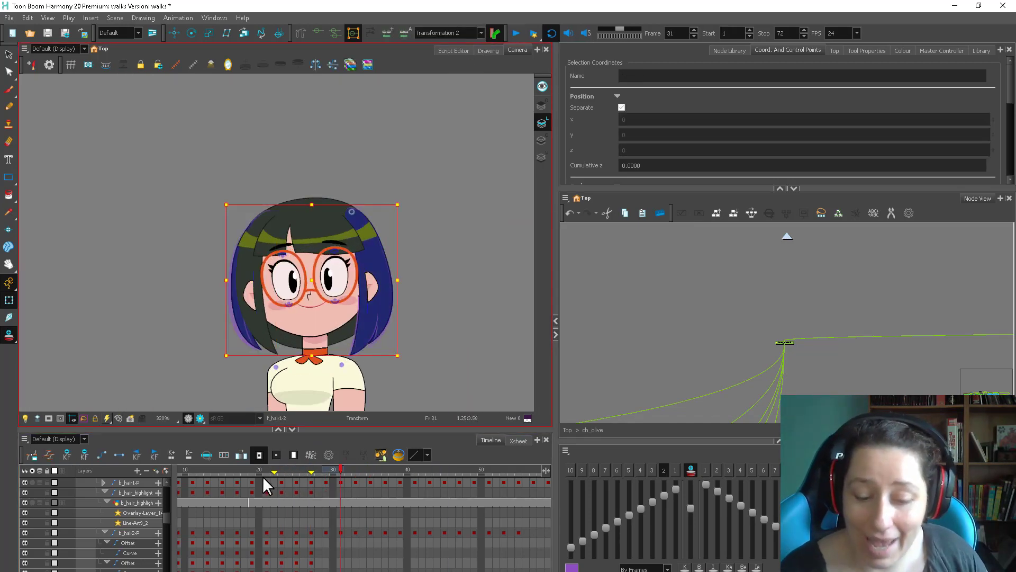
{"action": "left_click", "coordinate": [267, 483]}
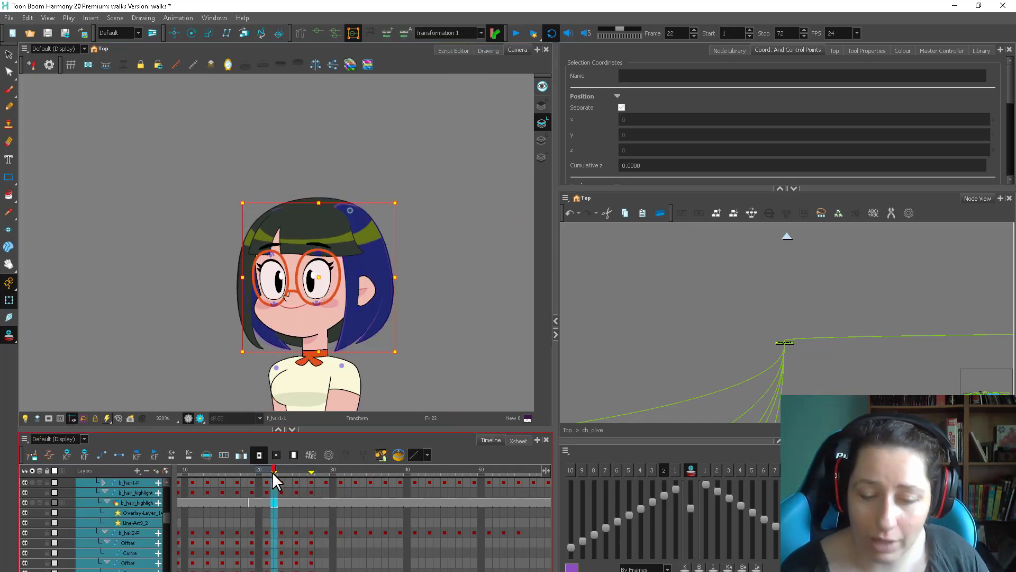
{"action": "left_click", "coordinate": [259, 332]}
{"action": "left_click", "coordinate": [318, 33]}
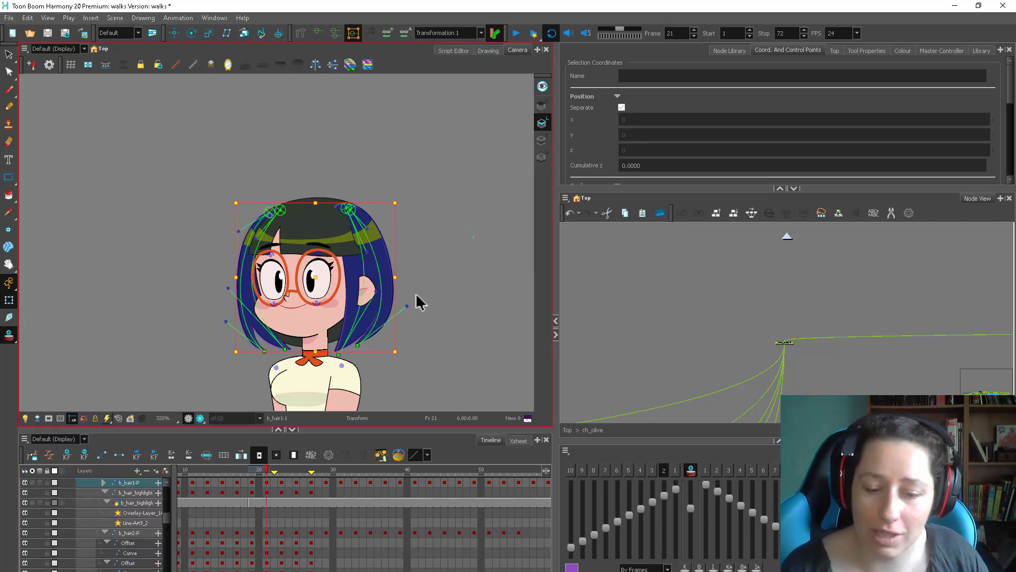
On frame 23, slightly reposition the lower tips of the hair locks and continue to frame 25
{"action": "left_click", "coordinate": [415, 297]}
{"action": "left_click_drag", "start_coordinate": [370, 349], "coordinate": [381, 324]}
{"action": "mouse_move", "coordinate": [266, 470]}
{"action": "left_mouse_down"}
{"action": "mouse_move", "coordinate": [204, 476]}
{"action": "mouse_move", "coordinate": [274, 477]}
{"action": "left_mouse_up"}
{"action": "key", "text": "period"}
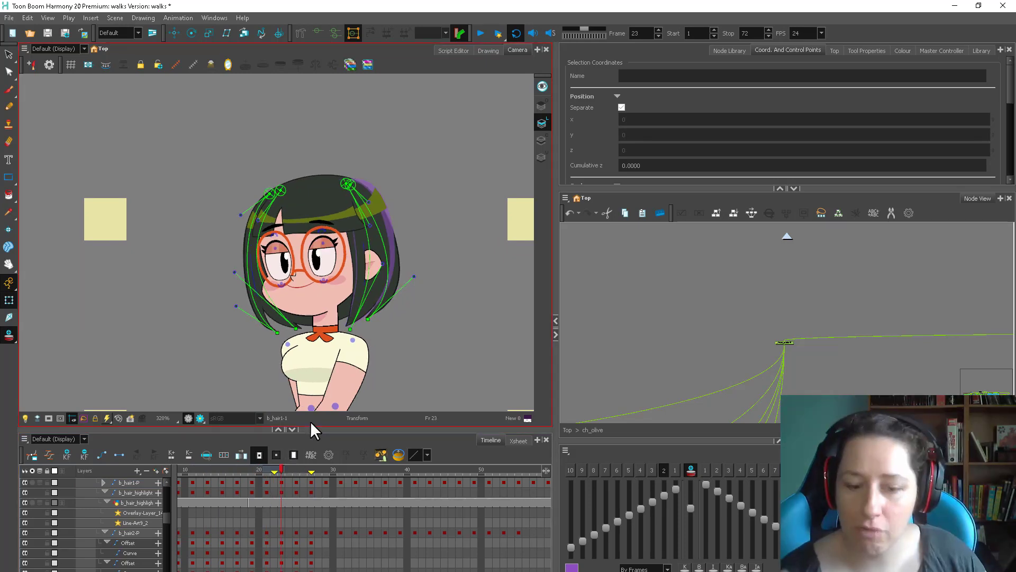
{"action": "left_click", "coordinate": [352, 332]}
{"action": "key", "text": "period"}
{"action": "key", "text": "period"}
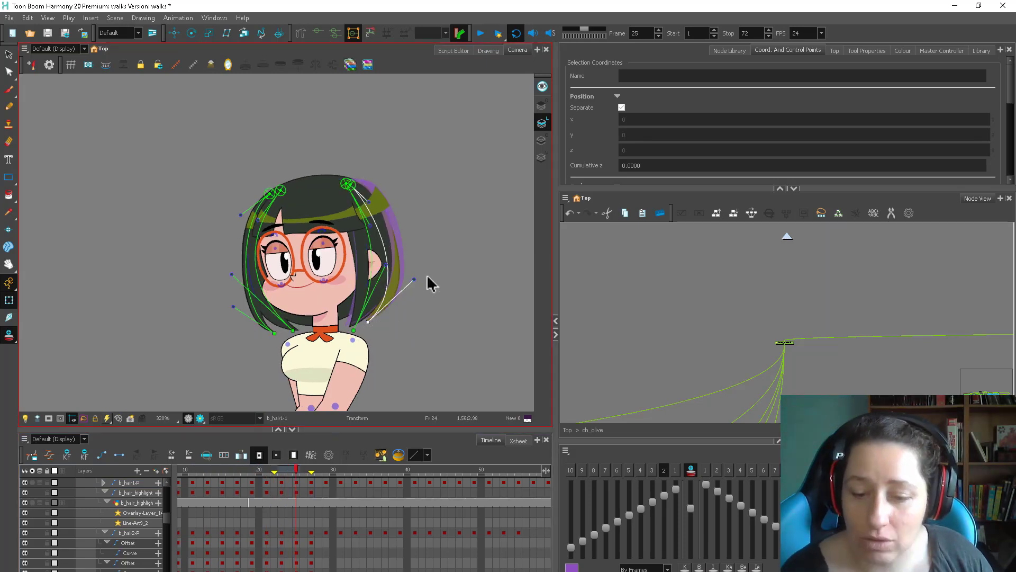
On frame 25, adjust the lower tips of both locks on the right side of the head, comparing them with the previous pose
{"action": "left_click_drag", "start_coordinate": [373, 326], "coordinate": [355, 334]}
{"action": "key", "text": "comma"}
{"action": "key", "text": "period"}
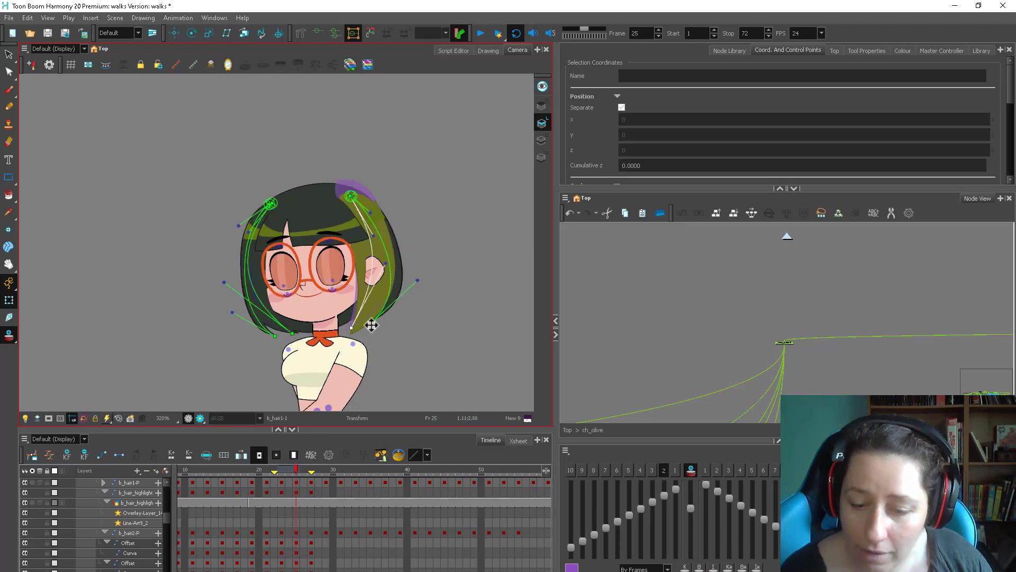
{"action": "left_click", "coordinate": [14, 337]}
{"action": "key", "text": "comma"}
{"action": "key", "text": "period"}
{"action": "left_click_drag", "start_coordinate": [372, 324], "coordinate": [372, 321]}
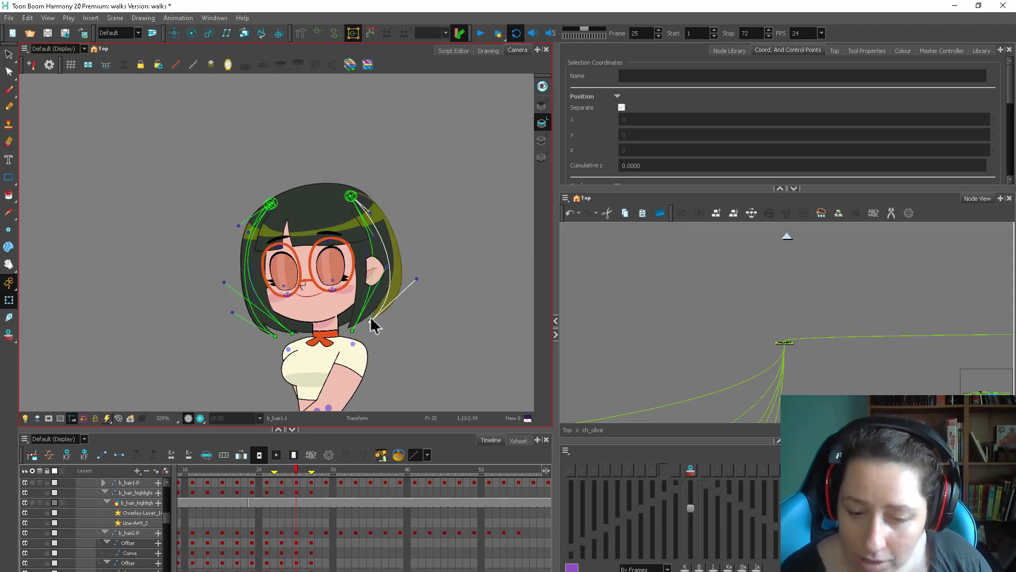
{"action": "key", "text": "comma"}
{"action": "key", "text": "period"}
On frame 25, adjust the lower tips of the locks on the left side of the head, comparing them with the previous pose
{"action": "key", "text": "comma"}
{"action": "left_click_drag", "start_coordinate": [298, 336], "coordinate": [273, 333]}
{"action": "key", "text": "period"}
{"action": "left_click", "coordinate": [274, 334]}
{"action": "key", "text": "comma"}
{"action": "key", "text": "period"}
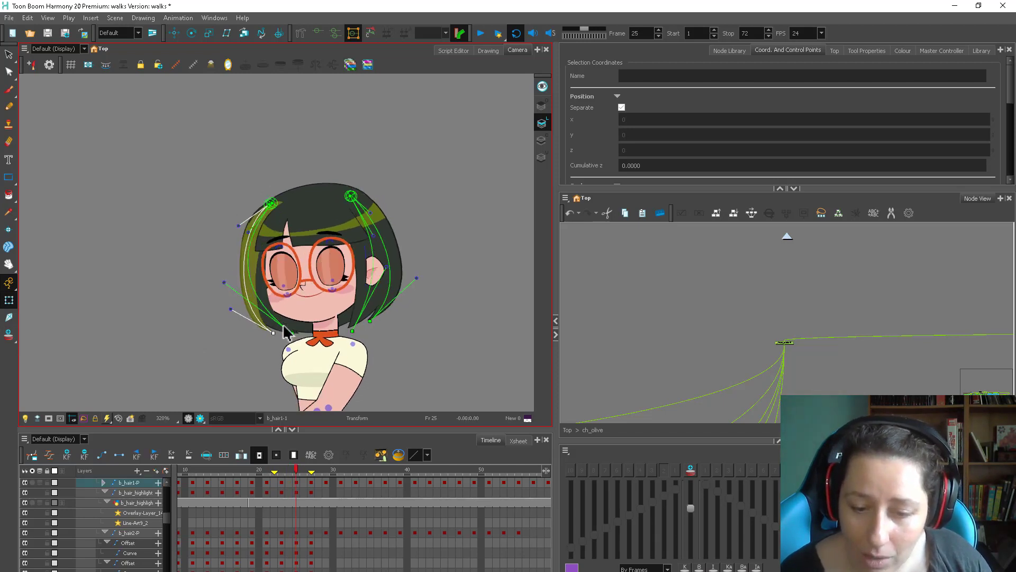
On frame 27, swing the tips of the left-side locks outward and reshape the outer lock's curve
{"action": "key", "text": "period"}
{"action": "key", "text": "comma"}
{"action": "left_click_drag", "start_coordinate": [231, 281], "coordinate": [229, 257]}
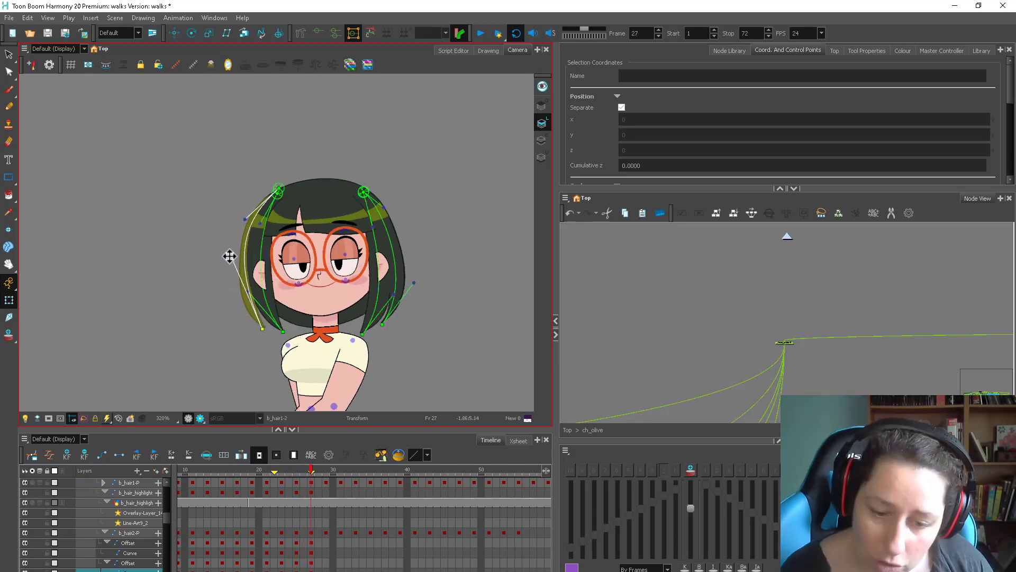
{"action": "left_click_drag", "start_coordinate": [248, 290], "coordinate": [258, 285]}
{"action": "left_click_drag", "start_coordinate": [278, 333], "coordinate": [257, 328]}
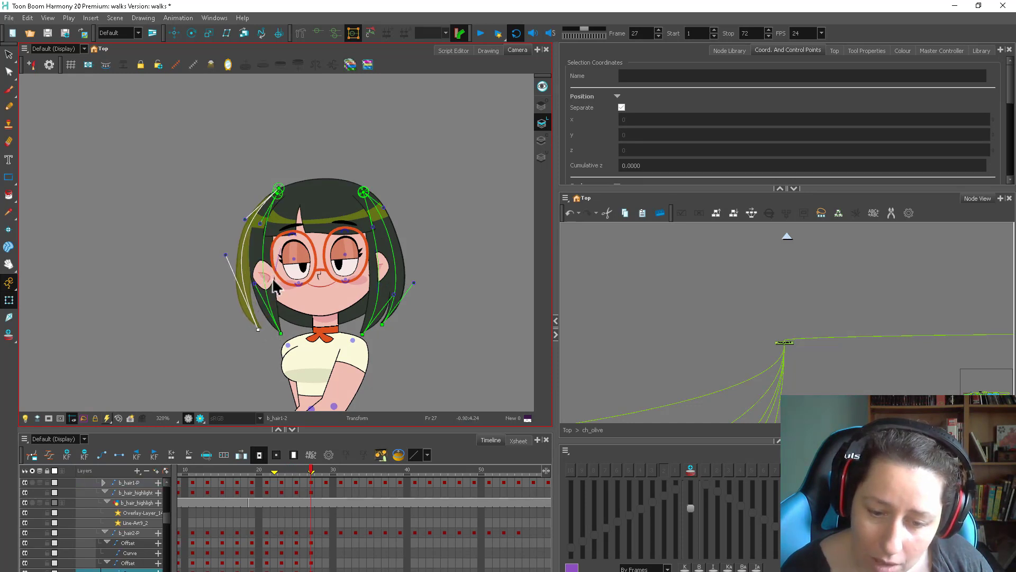
{"action": "key", "text": "period"}
{"action": "key", "text": "comma"}
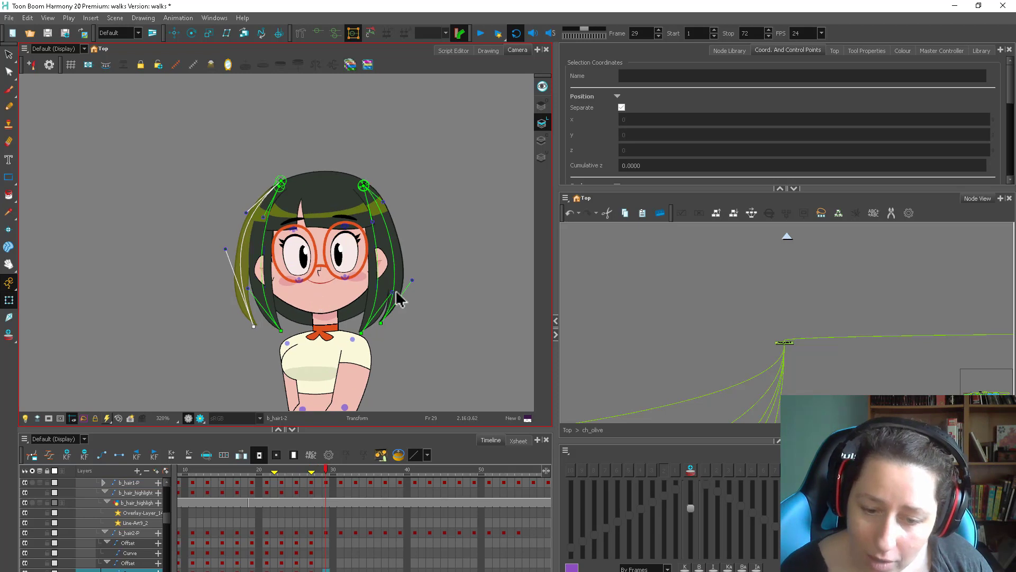
On frame 27, move the tips of both right-side locks outward and pull their curve handles inward
{"action": "key", "text": "comma"}
{"action": "left_click", "coordinate": [380, 321]}
{"action": "left_click_drag", "start_coordinate": [364, 334], "coordinate": [372, 335]}
{"action": "left_click_drag", "start_coordinate": [395, 296], "coordinate": [389, 289]}
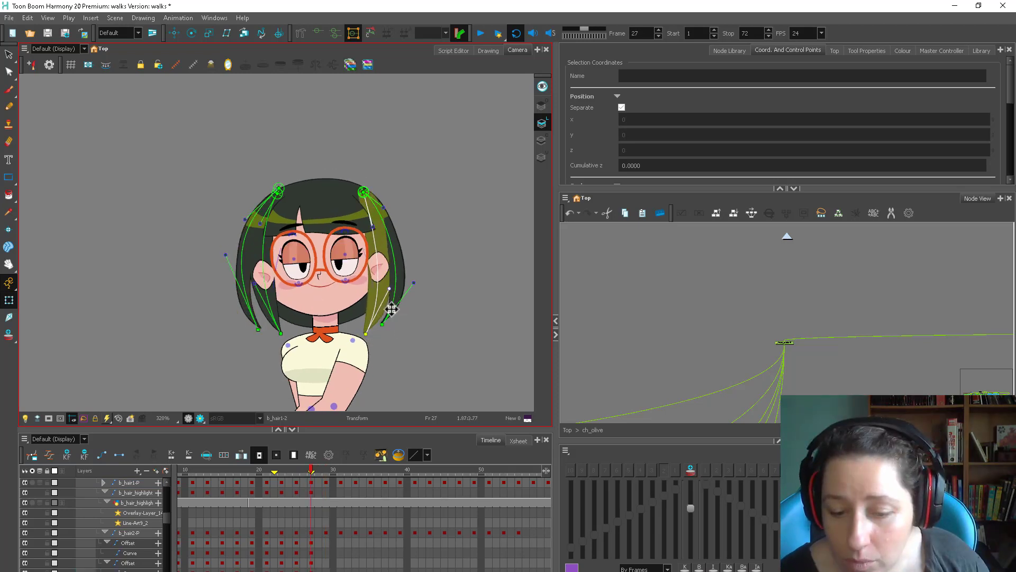
{"action": "left_click_drag", "start_coordinate": [383, 324], "coordinate": [388, 324]}
{"action": "left_click_drag", "start_coordinate": [418, 283], "coordinate": [409, 281]}
{"action": "key", "text": "period"}
{"action": "key", "text": "period"}
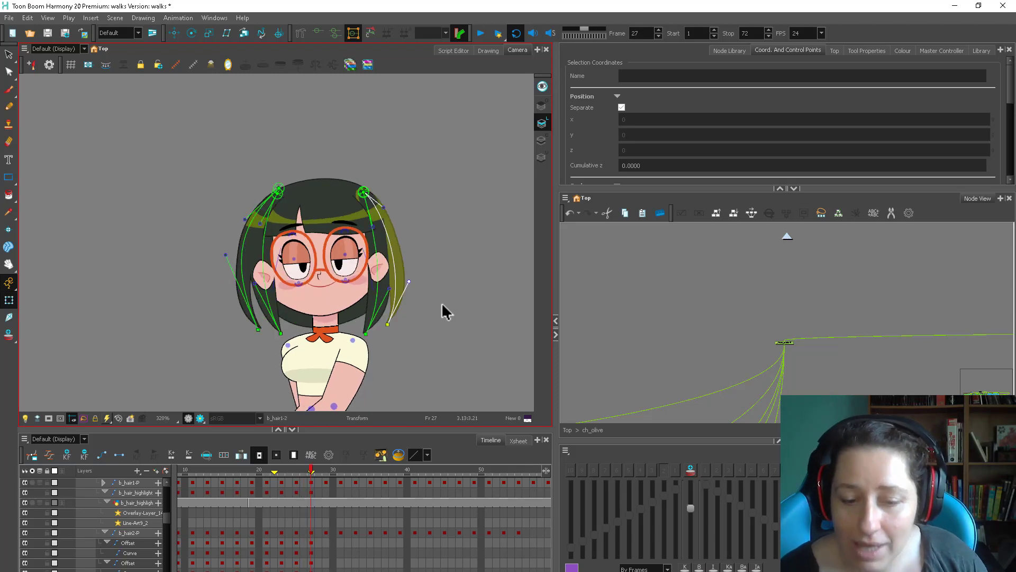
On frame 29, shift the tips and curve handles of the inner and outer right-side hair locks
{"action": "left_click_drag", "start_coordinate": [386, 322], "coordinate": [389, 324]}
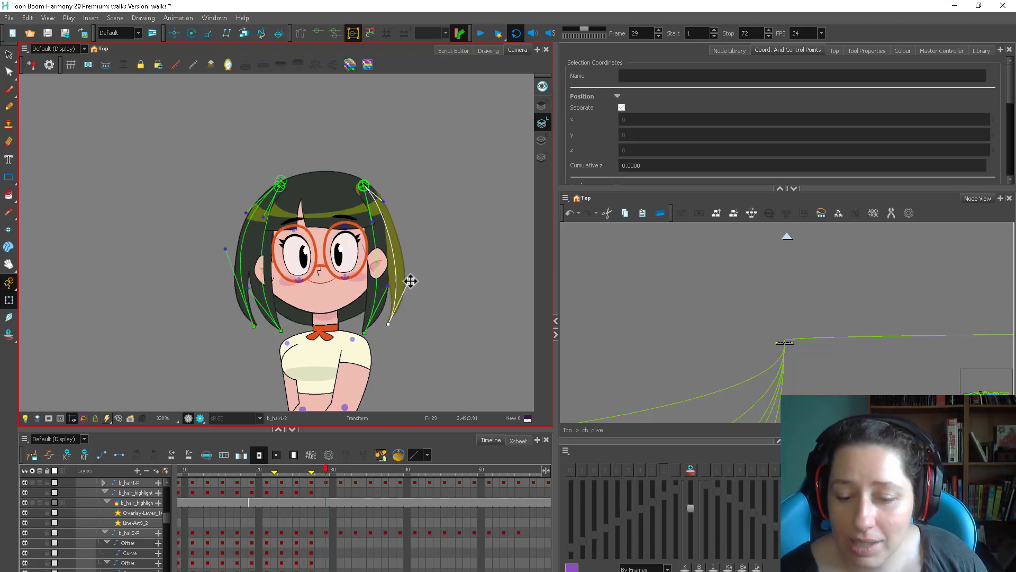
{"action": "left_click_drag", "start_coordinate": [410, 281], "coordinate": [408, 279]}
{"action": "left_click_drag", "start_coordinate": [365, 332], "coordinate": [369, 332]}
{"action": "left_click_drag", "start_coordinate": [390, 287], "coordinate": [391, 286]}
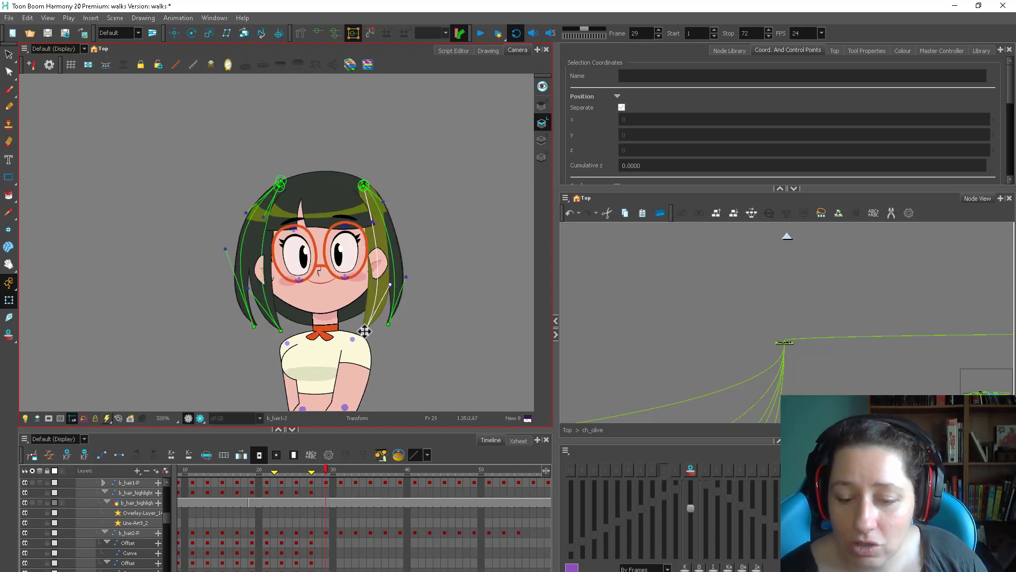
On frame 29, fine-tune the tips of the two left-side hair locks and compare them with the previous pose
{"action": "left_click", "coordinate": [277, 330]}
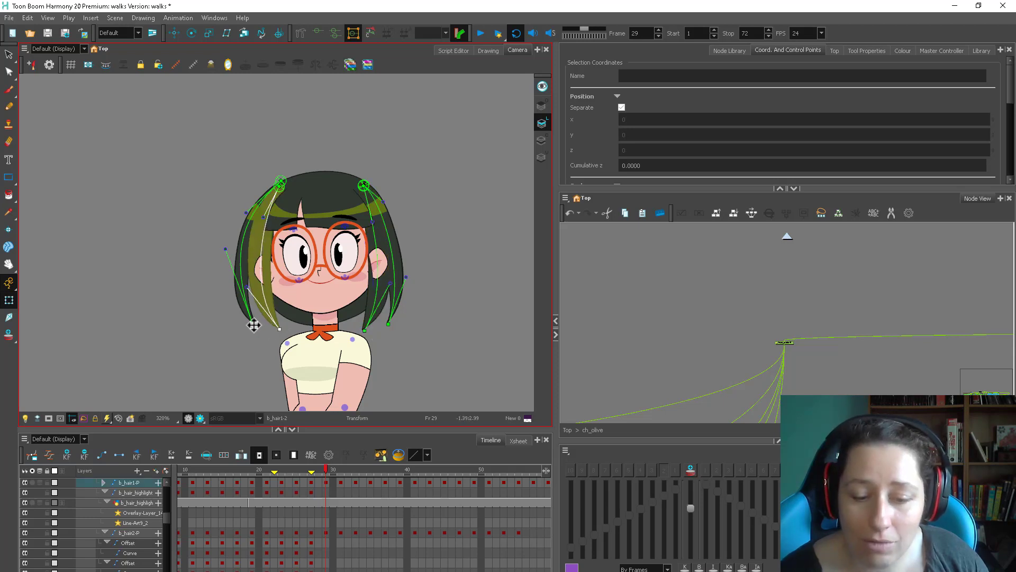
{"action": "left_click_drag", "start_coordinate": [254, 325], "coordinate": [254, 324]}
{"action": "key", "text": "comma"}
{"action": "key", "text": "period"}
On frame 31, pull in the curve handles of the right-side locks and move the outer left lock's tip inward
{"action": "key", "text": "period"}
{"action": "key", "text": "period"}
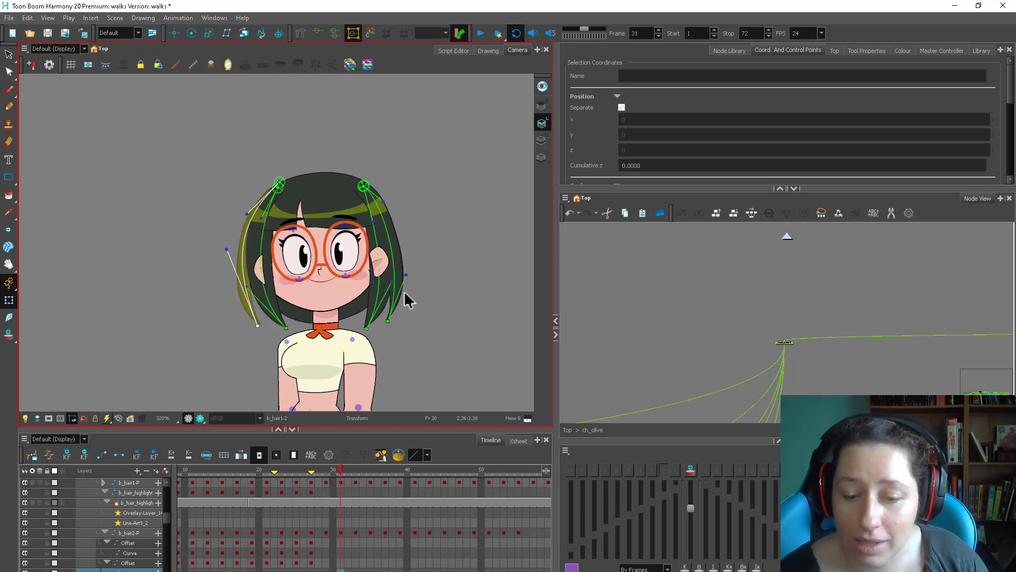
{"action": "left_click_drag", "start_coordinate": [407, 278], "coordinate": [385, 281]}
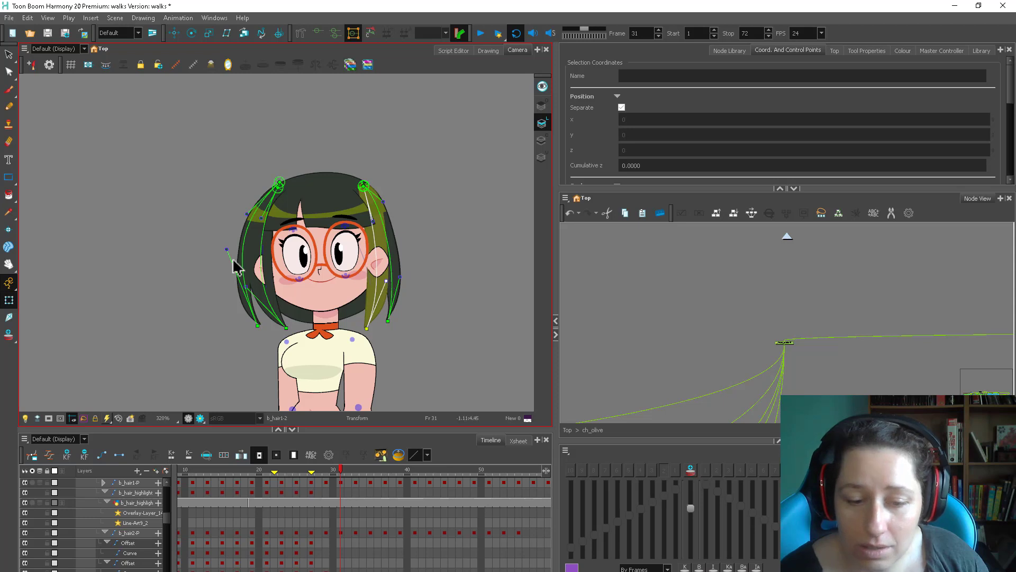
{"action": "left_click", "coordinate": [275, 312]}
{"action": "left_click_drag", "start_coordinate": [259, 325], "coordinate": [265, 323]}
Copy the outer left back lock's Offset keyframe from frame 102 and paste it onto frames 33, 31 and 29
{"action": "mouse_move", "coordinate": [328, 470]}
{"action": "left_mouse_down"}
{"action": "mouse_move", "coordinate": [317, 470]}
{"action": "mouse_move", "coordinate": [341, 476]}
{"action": "mouse_move", "coordinate": [320, 474]}
{"action": "left_mouse_up"}
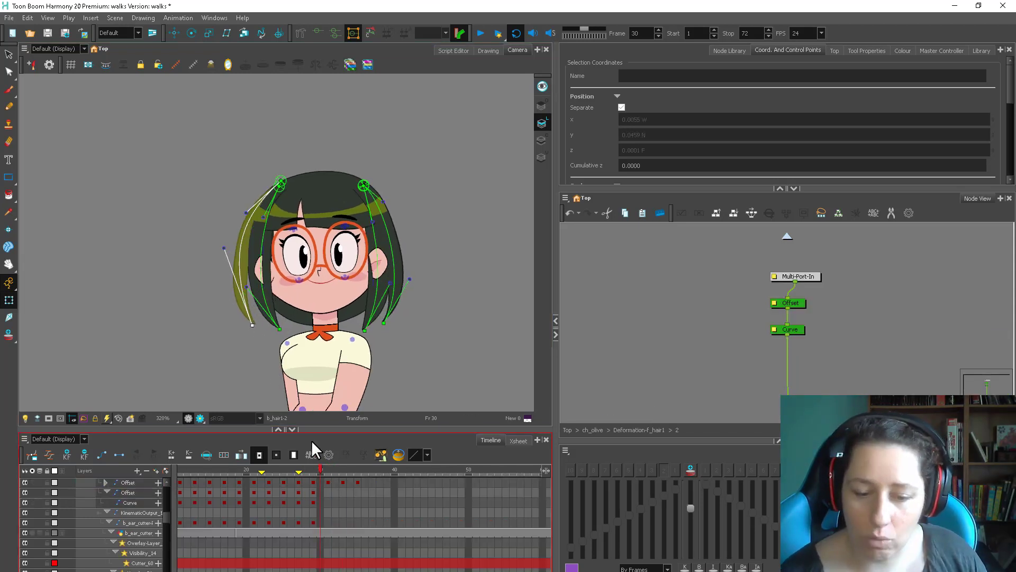
{"action": "left_click", "coordinate": [281, 181]}
{"action": "key", "text": "o"}
{"action": "scroll", "coordinate": [385, 499], "scroll_direction": "right", "scroll_amount": 5}
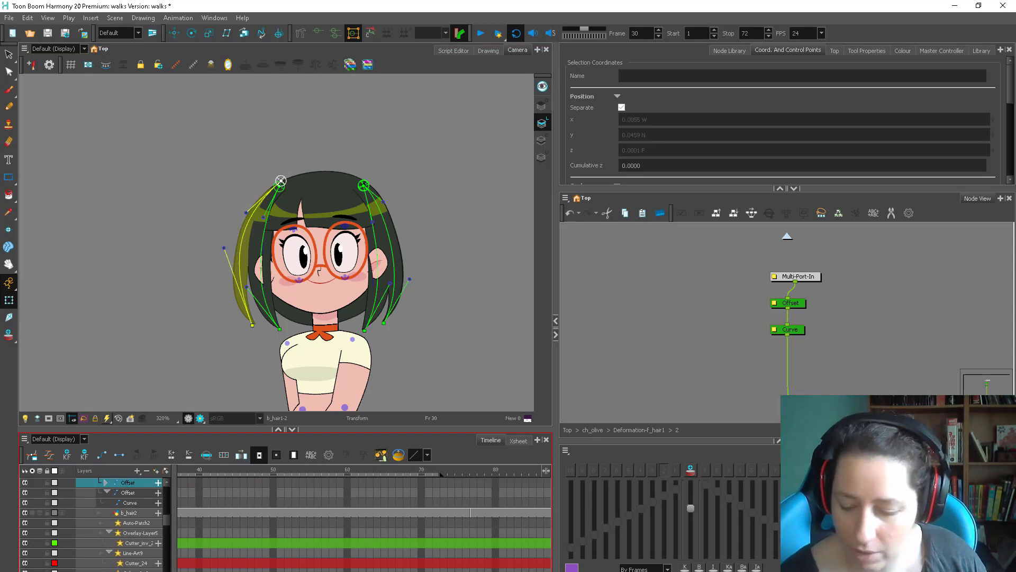
{"action": "scroll", "coordinate": [355, 480], "scroll_direction": "right", "scroll_amount": 6}
{"action": "left_click", "coordinate": [412, 482]}
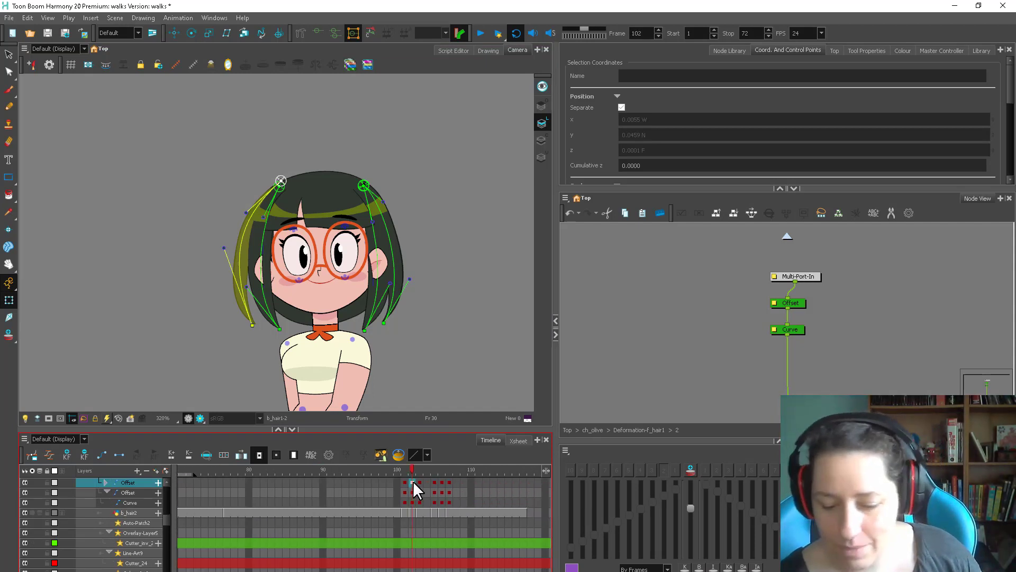
{"action": "scroll", "coordinate": [192, 479], "scroll_direction": "left", "scroll_amount": 9}
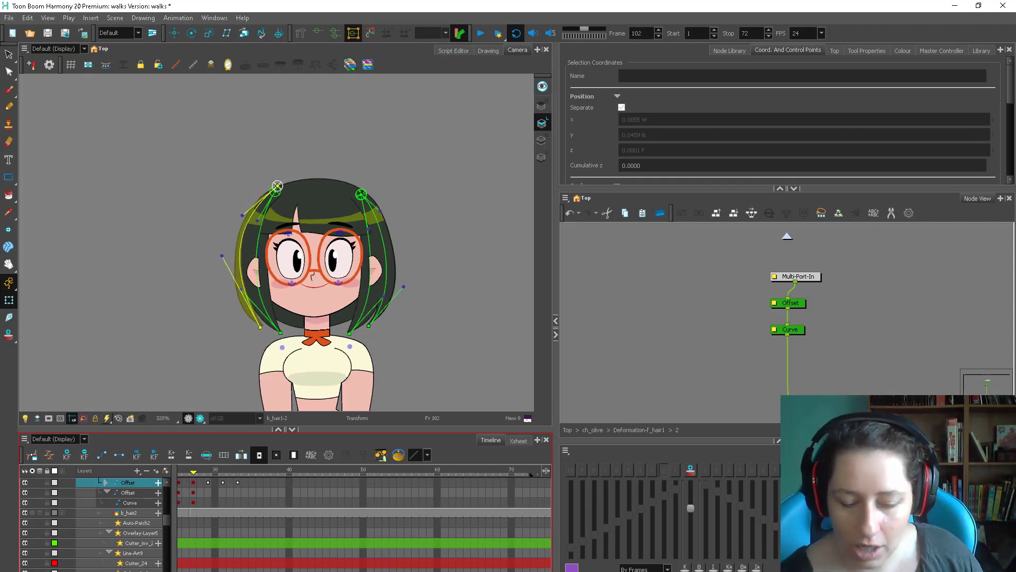
{"action": "left_click", "coordinate": [280, 482]}
{"action": "key", "text": "ctrl+v"}
{"action": "left_click", "coordinate": [265, 483]}
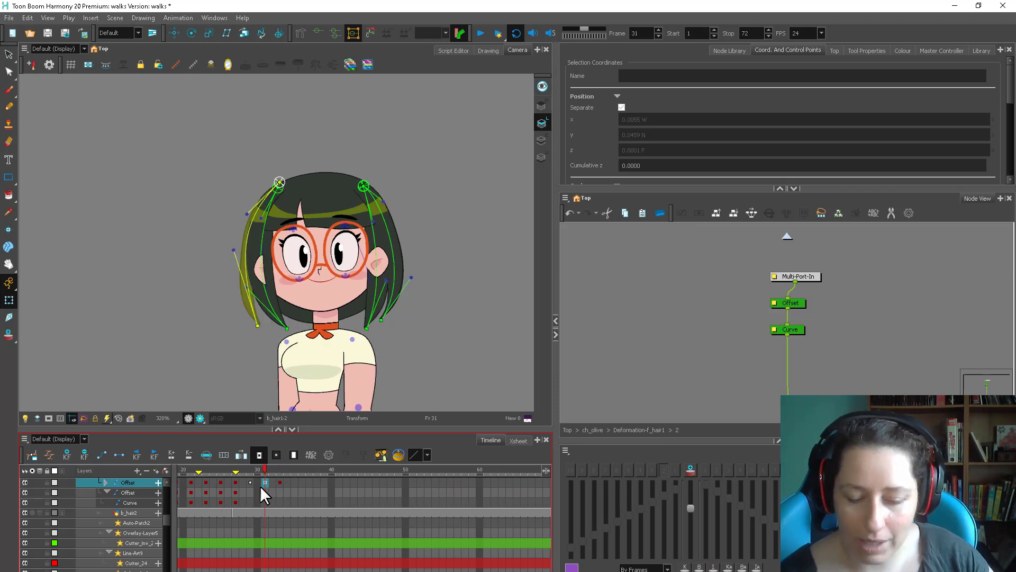
{"action": "left_click", "coordinate": [251, 483]}
{"action": "left_click", "coordinate": [236, 483]}
Deselect the hair and play back the walk to review the corrected hair motion
{"action": "left_click_drag", "start_coordinate": [250, 470], "coordinate": [270, 472]}
{"action": "left_click", "coordinate": [435, 319]}
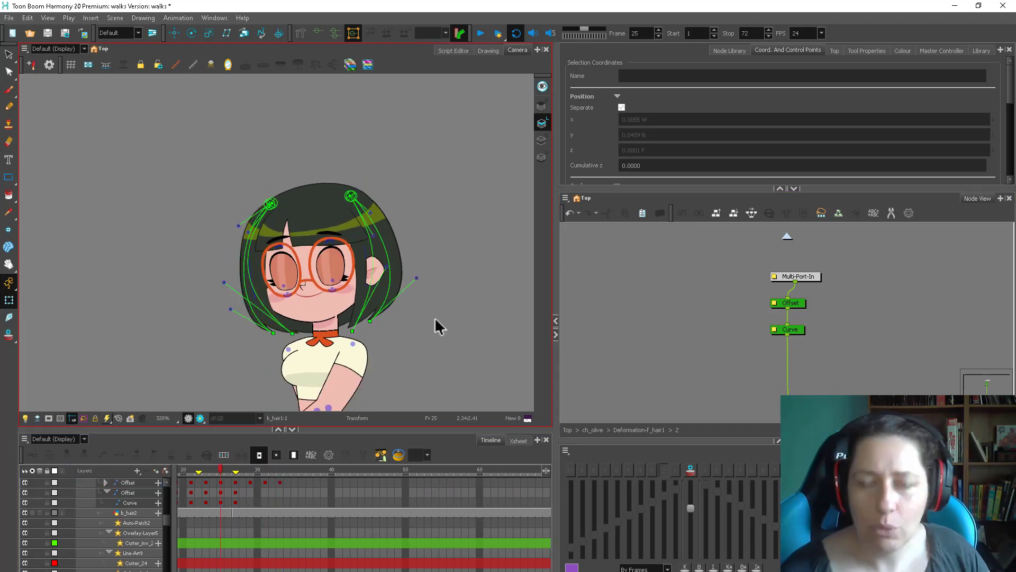
{"action": "key", "text": "1"}
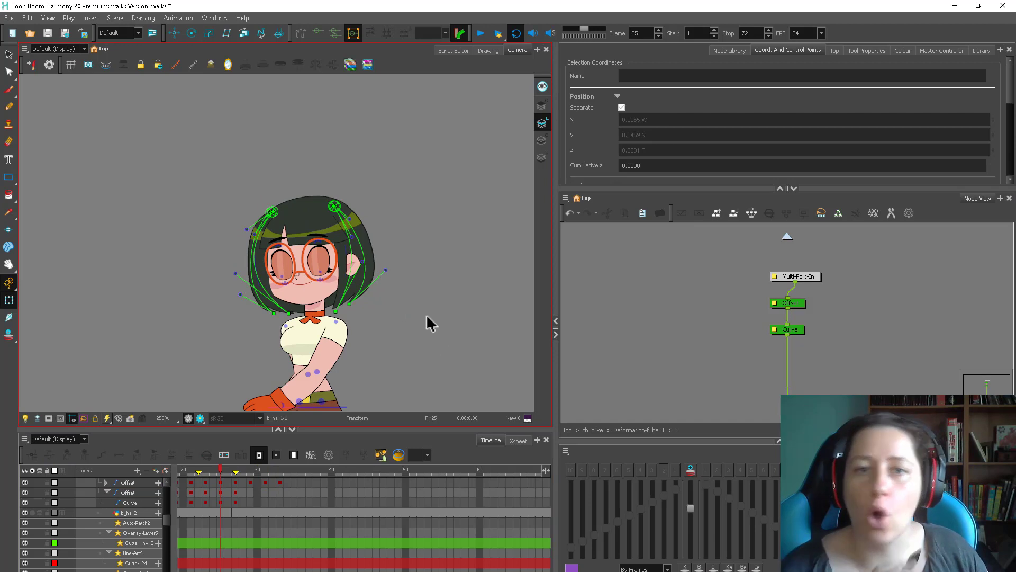
{"action": "left_click", "coordinate": [481, 32]}
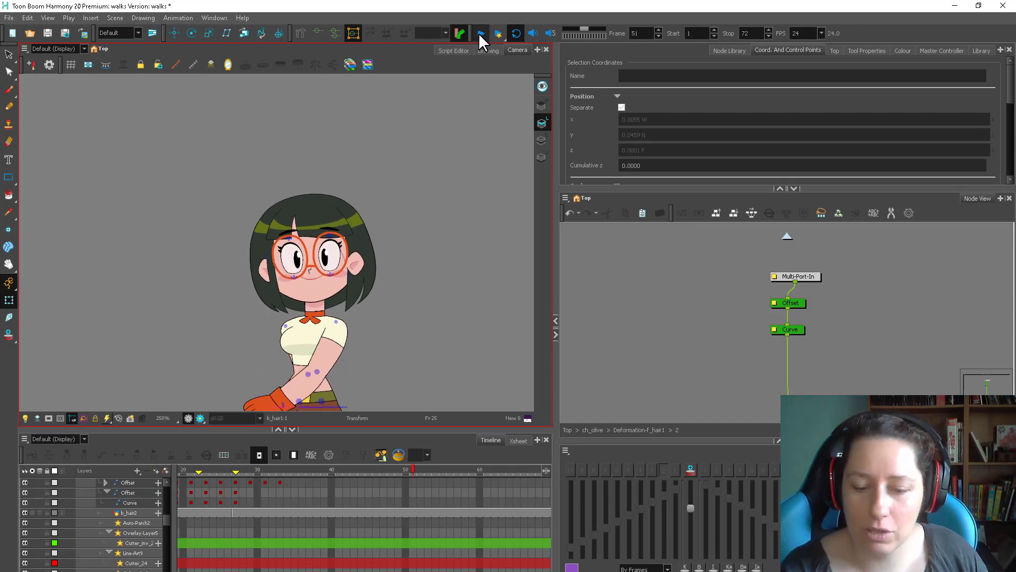
On frame 27, move the outer left lock's tip and curve handle slightly inward, and compare it with the previous pose
{"action": "left_click", "coordinate": [239, 485]}
{"action": "scroll", "coordinate": [295, 481], "scroll_direction": "left", "scroll_amount": 3}
{"action": "left_click_drag", "start_coordinate": [303, 470], "coordinate": [342, 465]}
{"action": "scroll", "coordinate": [278, 241], "scroll_direction": "up", "scroll_amount": 3}
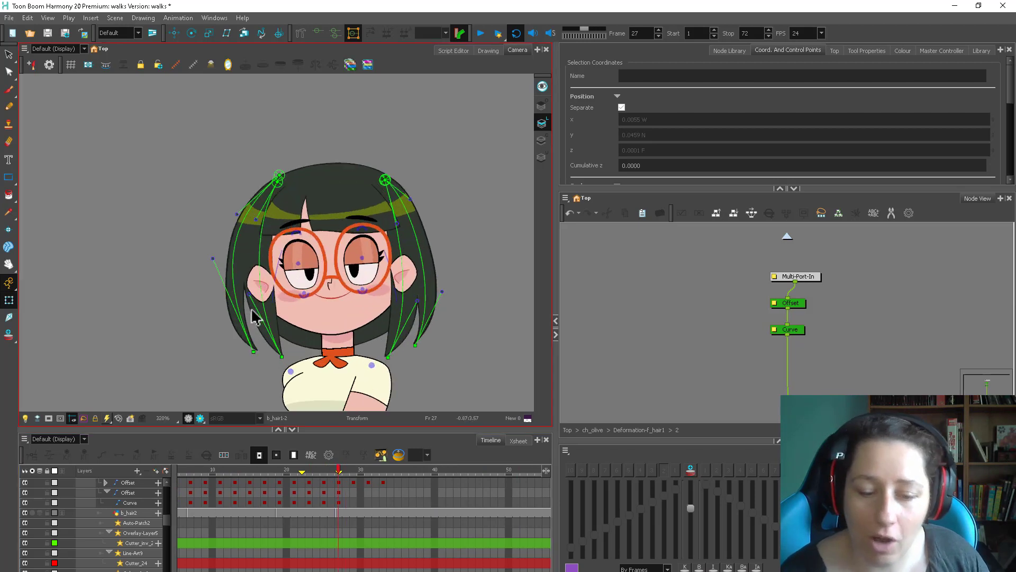
{"action": "left_click", "coordinate": [261, 349]}
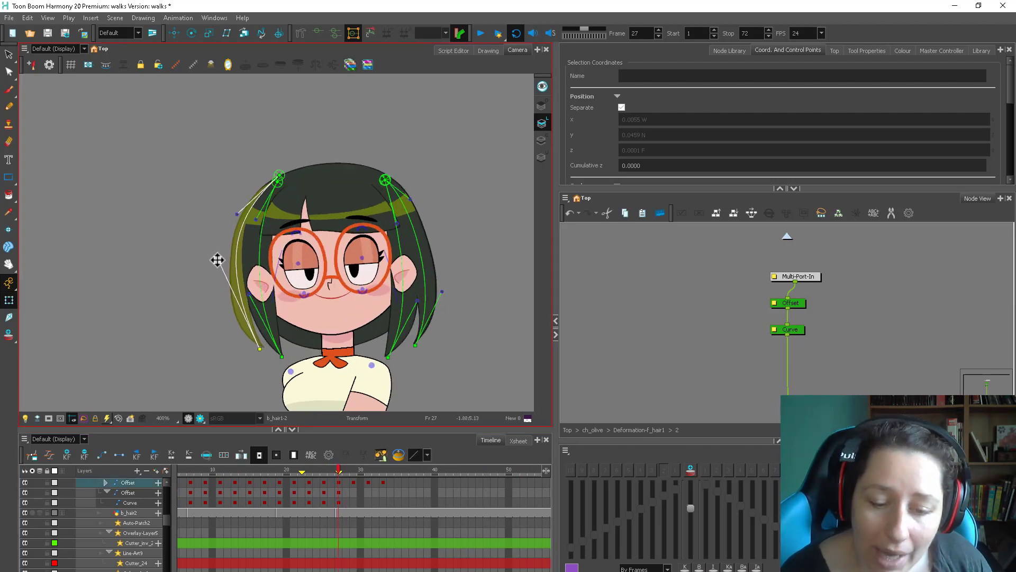
{"action": "left_click", "coordinate": [245, 290]}
{"action": "key", "text": "comma"}
{"action": "left_click", "coordinate": [452, 300]}
{"action": "key", "text": "period"}
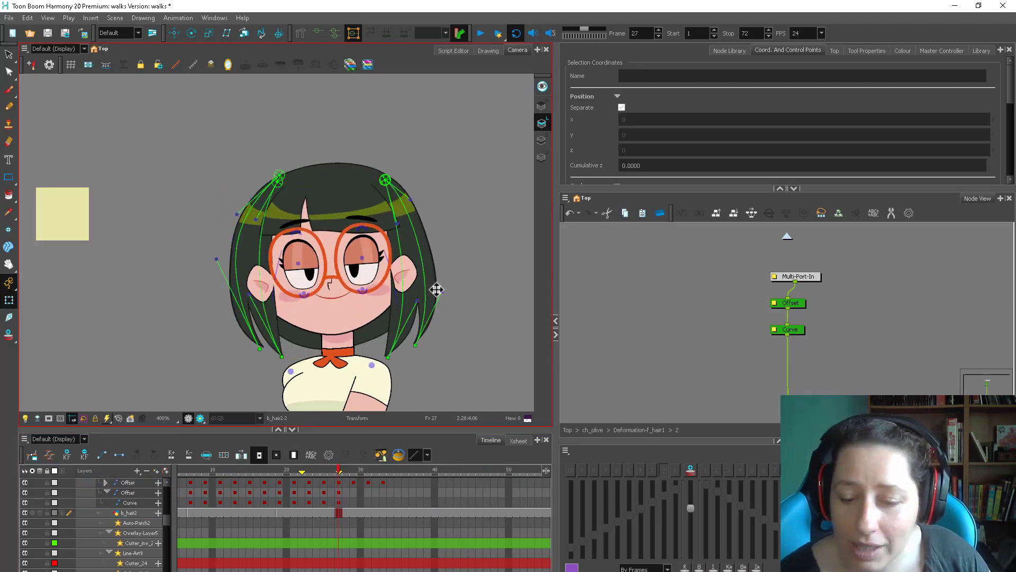
On frame 27, bring the tips of both right-side locks inward and adjust the curve of the outer one
{"action": "left_click_drag", "start_coordinate": [444, 293], "coordinate": [448, 294]}
{"action": "left_click_drag", "start_coordinate": [416, 345], "coordinate": [383, 354]}
{"action": "left_click_drag", "start_coordinate": [441, 294], "coordinate": [436, 305]}
{"action": "key", "text": "comma"}
{"action": "key", "text": "period"}
On frame 29, reposition the tips and curve handles of the right-side locks, comparing them with the previous pose
{"action": "key", "text": "period"}
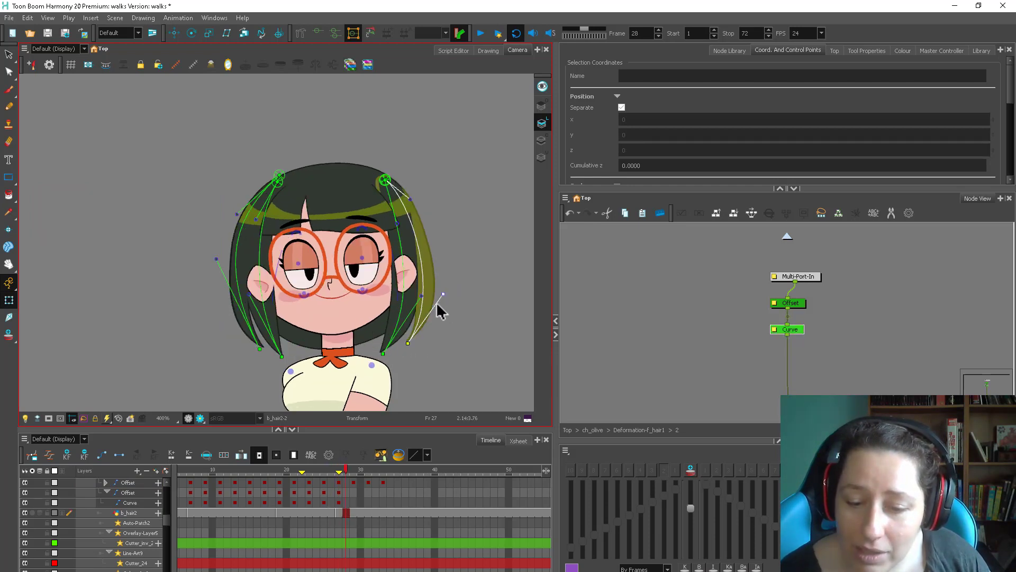
{"action": "key", "text": "period"}
{"action": "left_click_drag", "start_coordinate": [410, 344], "coordinate": [413, 345]}
{"action": "left_click_drag", "start_coordinate": [444, 290], "coordinate": [420, 290]}
{"action": "left_click_drag", "start_coordinate": [387, 354], "coordinate": [392, 352]}
{"action": "key", "text": "comma"}
{"action": "key", "text": "period"}
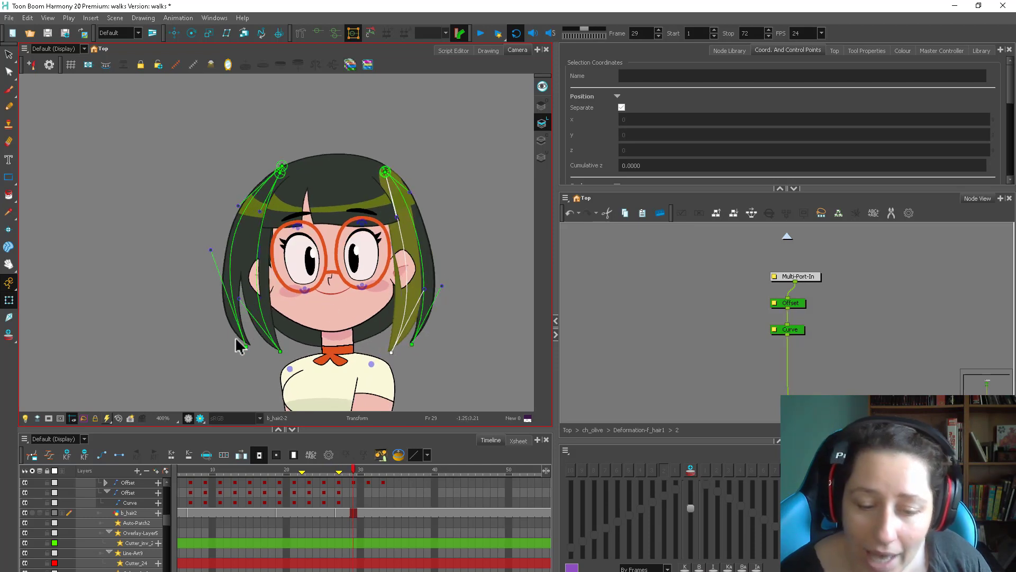
On frame 29, move the tips of both left-side locks inward and reshape the outer lock's curve
{"action": "left_click", "coordinate": [248, 346]}
{"action": "left_click_drag", "start_coordinate": [248, 347], "coordinate": [258, 347]}
{"action": "left_click_drag", "start_coordinate": [217, 247], "coordinate": [213, 245]}
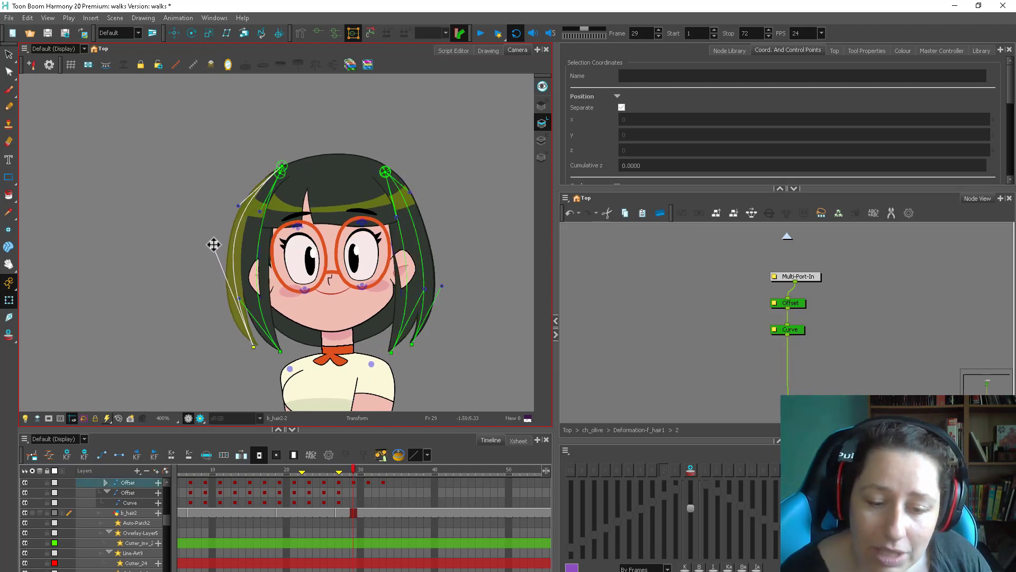
{"action": "key", "text": "comma"}
{"action": "key", "text": "period"}
{"action": "left_click_drag", "start_coordinate": [280, 351], "coordinate": [286, 350]}
{"action": "key", "text": "comma"}
{"action": "key", "text": "period"}
On frame 31, reshape the outer right lock and the lower ends of both left-side locks, and continue to frame 33
{"action": "key", "text": "period"}
{"action": "key", "text": "period"}
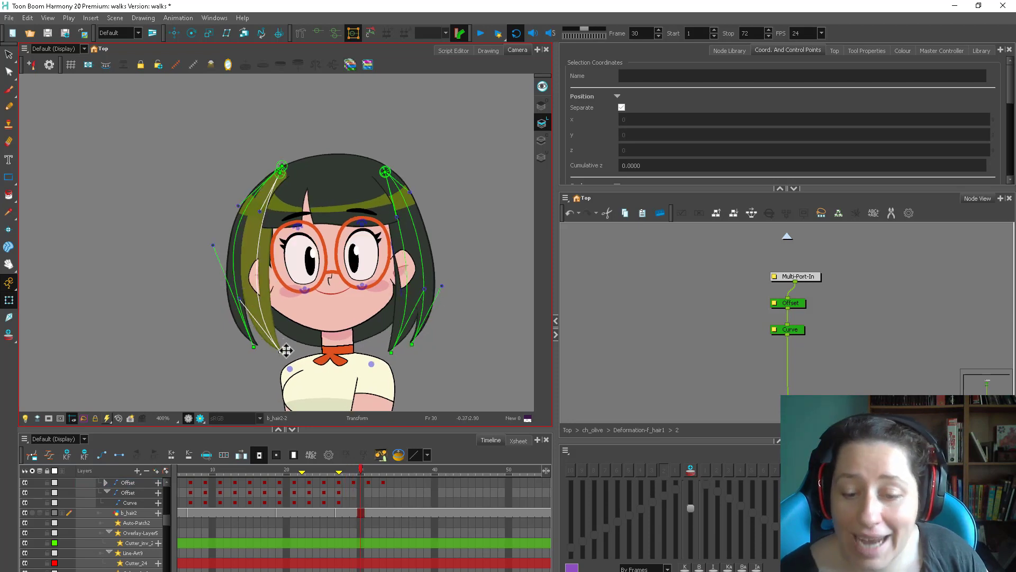
{"action": "left_click_drag", "start_coordinate": [415, 290], "coordinate": [445, 281]}
{"action": "key", "text": "comma"}
{"action": "key", "text": "period"}
{"action": "left_click", "coordinate": [288, 350]}
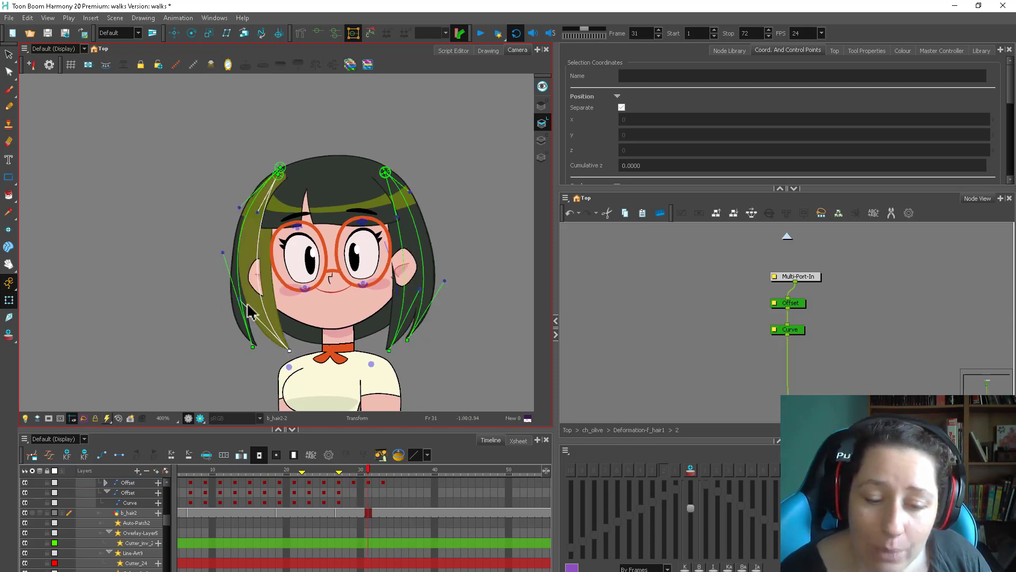
{"action": "left_click_drag", "start_coordinate": [222, 253], "coordinate": [219, 255]}
{"action": "left_click", "coordinate": [255, 348]}
{"action": "key", "text": "."}
{"action": "key", "text": "."}
{"action": "key", "text": "."}
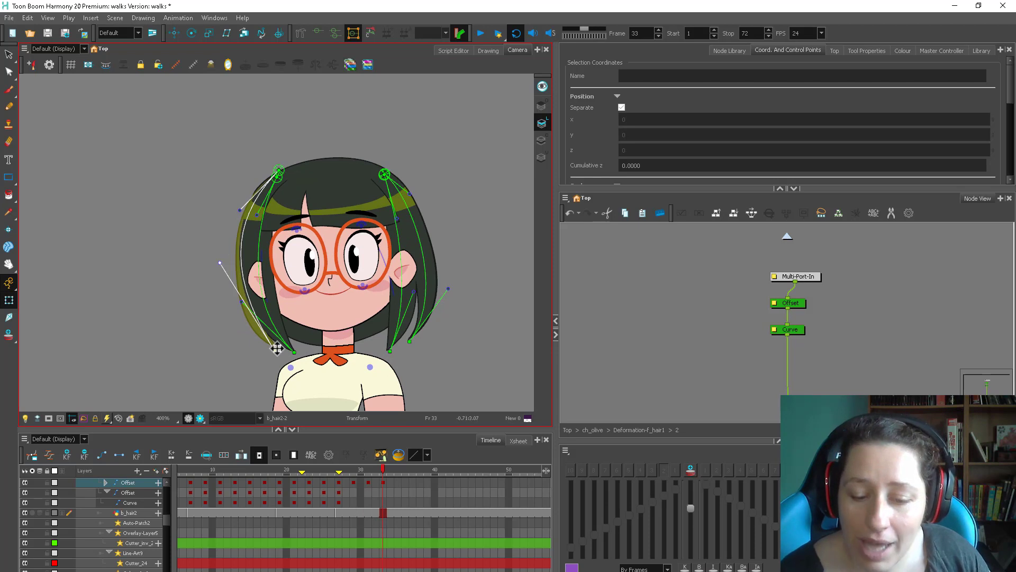
Step through the frames after 33 and play back the full walk to review the head and hair motion
{"action": "key", "text": "."}
{"action": "key", "text": "."}
{"action": "key", "text": "."}
{"action": "key", "text": "."}
{"action": "key", "text": "."}
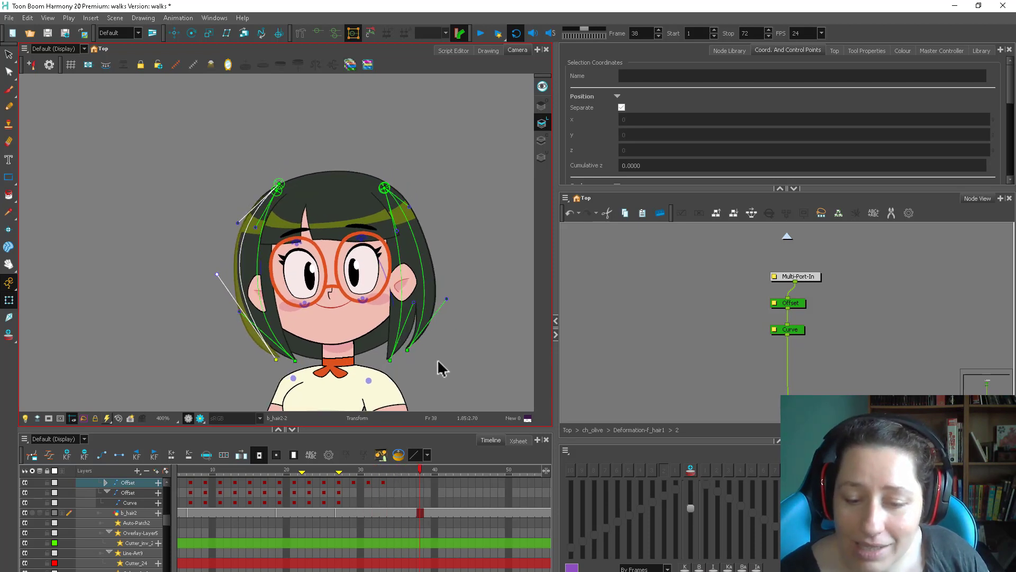
{"action": "scroll", "coordinate": [390, 380], "scroll_direction": "down", "scroll_amount": 2}
{"action": "left_click", "coordinate": [242, 469]}
{"action": "scroll", "coordinate": [433, 202], "scroll_direction": "down", "scroll_amount": 2}
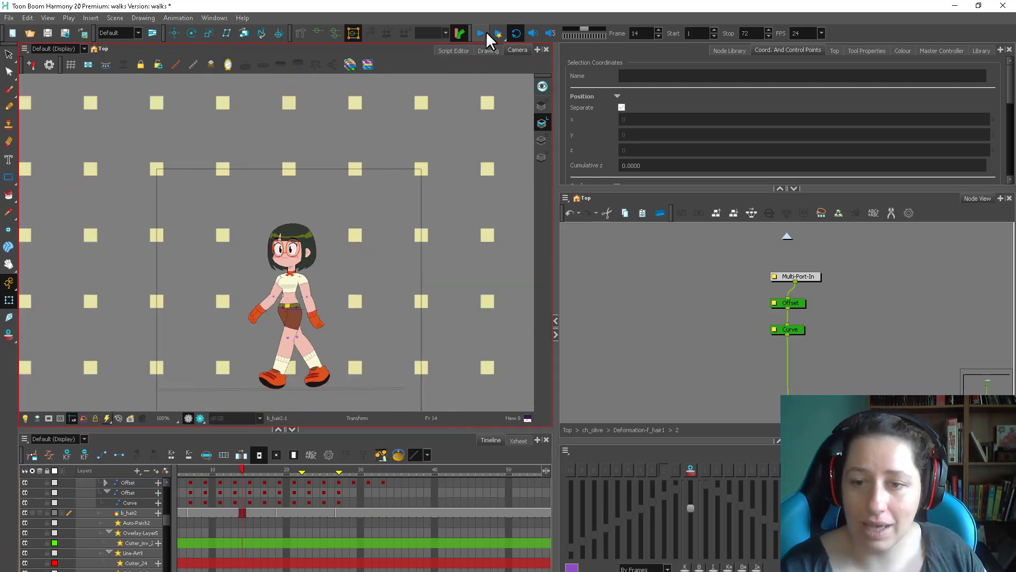
{"action": "left_click", "coordinate": [482, 33]}
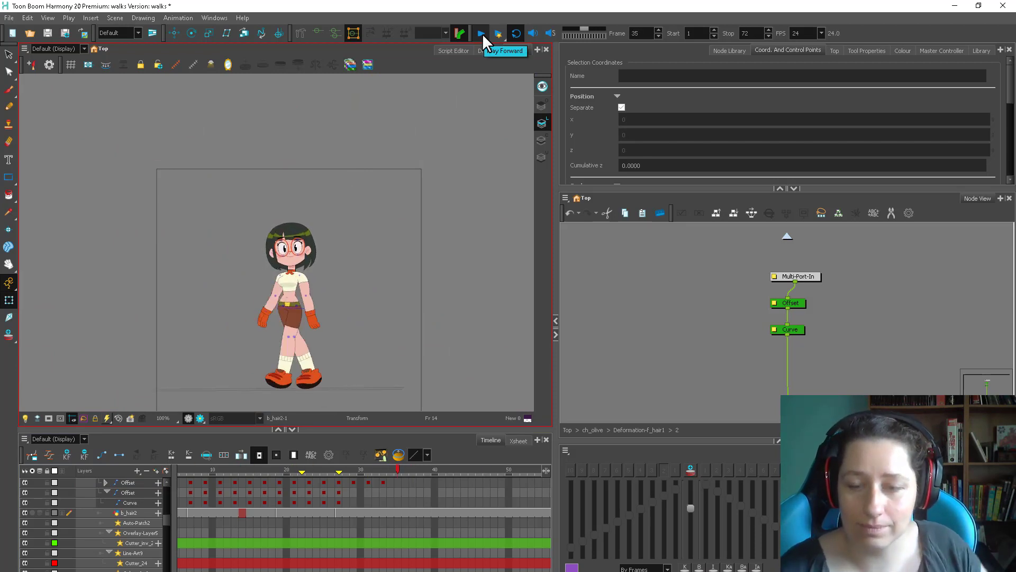
Check both ear cutters, b_ear_cutter_1 and f_ear_cutter, against the hair strands from frame 22 to frame 27
{"action": "key", "text": "2"}
{"action": "key", "text": "2"}
{"action": "key", "text": "2"}
{"action": "left_click", "coordinate": [303, 469]}
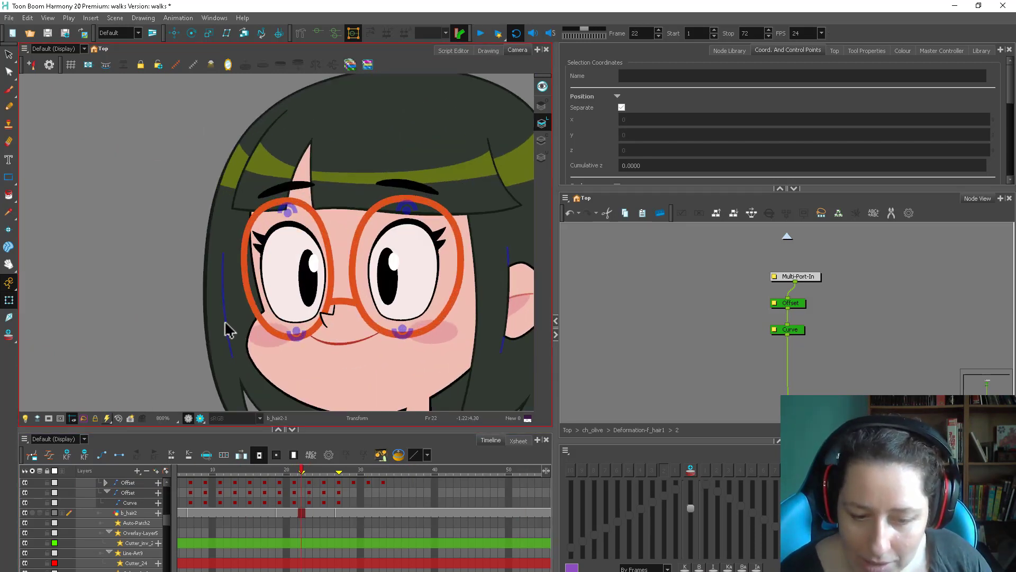
{"action": "left_click", "coordinate": [227, 328]}
{"action": "key", "text": "period"}
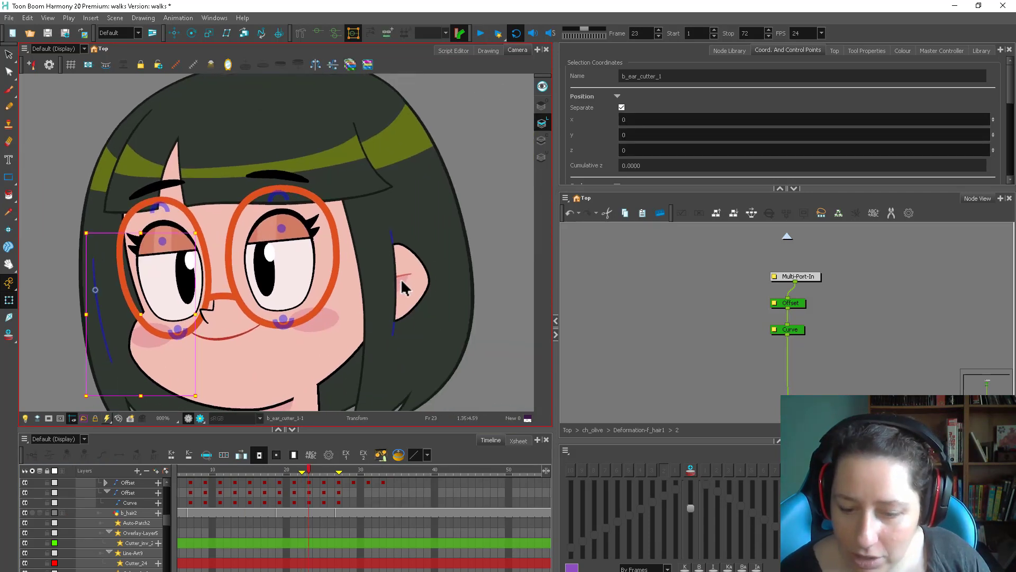
{"action": "left_click", "coordinate": [393, 278]}
{"action": "key", "text": "period"}
{"action": "key", "text": "period"}
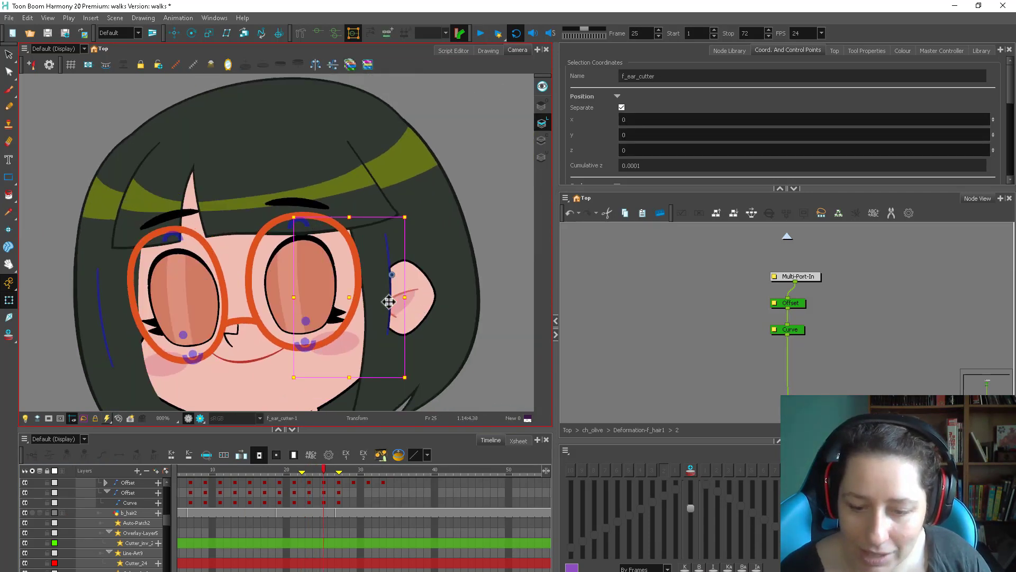
{"action": "key", "text": "period"}
{"action": "key", "text": "period"}
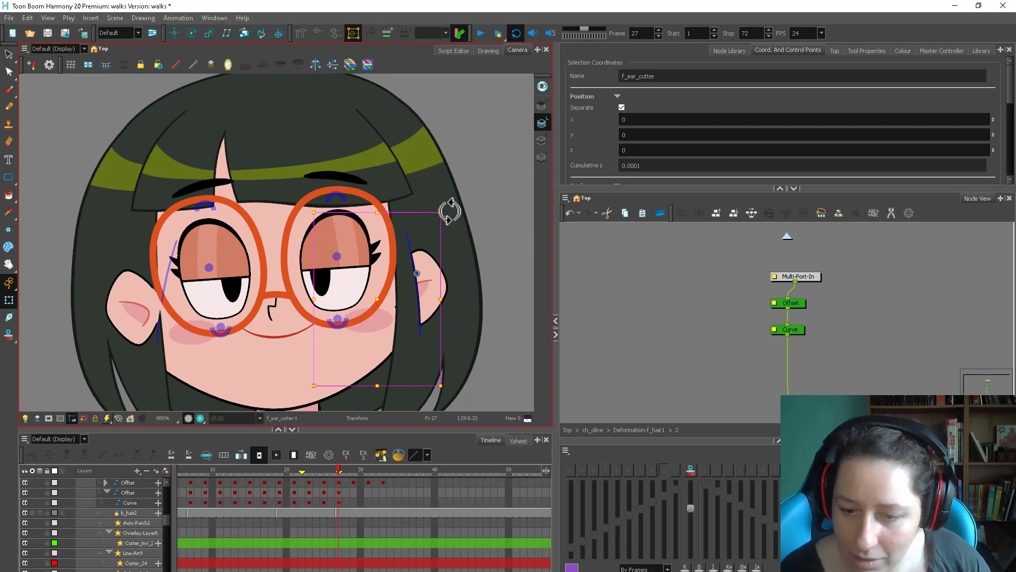
Rotate f_ear_cutter at frame 27 so it runs upright along the front hair strand
{"action": "left_click_drag", "start_coordinate": [450, 211], "coordinate": [460, 216]}
{"action": "key", "text": "period"}
{"action": "key", "text": "period"}
{"action": "key", "text": "period"}
{"action": "key", "text": "period"}
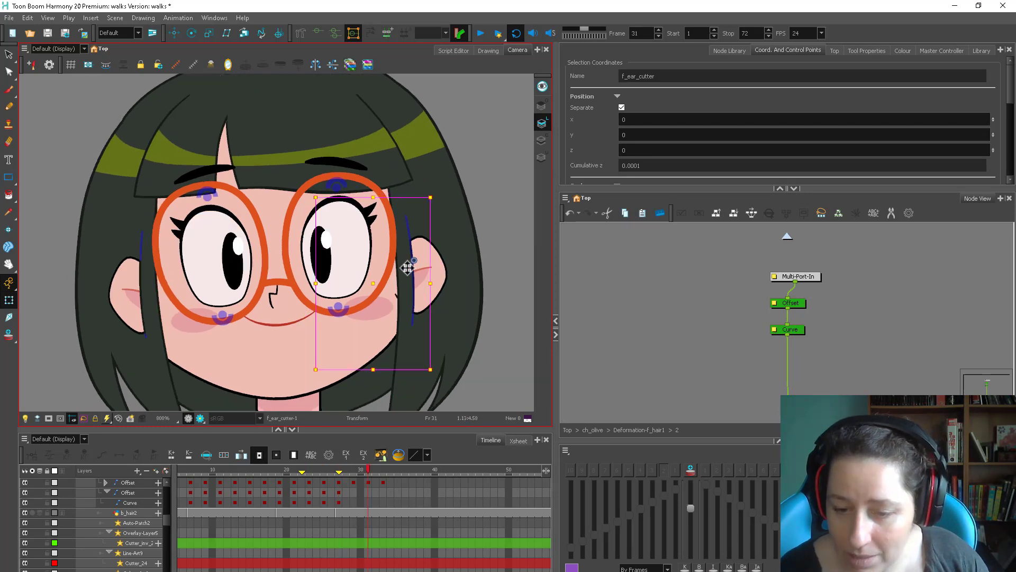
{"action": "key", "text": "period"}
{"action": "key", "text": "period"}
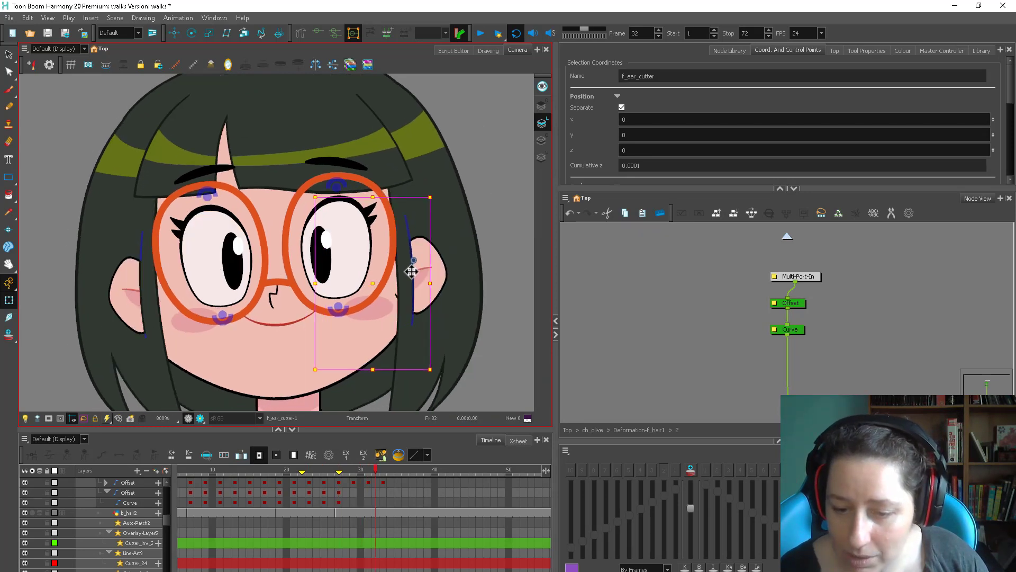
Return to frame 29, select the back ear's peg b_ear-P_1 in the node network and locate its timeline layer
{"action": "key", "text": "comma"}
{"action": "key", "text": "comma"}
{"action": "key", "text": "comma"}
{"action": "key", "text": "comma"}
{"action": "left_click", "coordinate": [216, 257]}
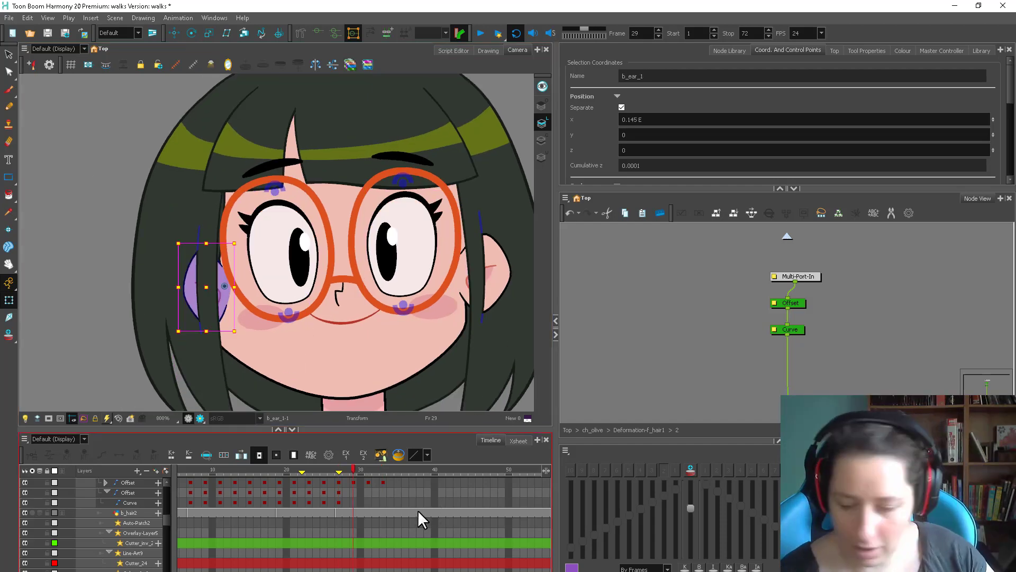
{"action": "left_click", "coordinate": [786, 314]}
{"action": "key", "text": "o"}
{"action": "left_click", "coordinate": [788, 316]}
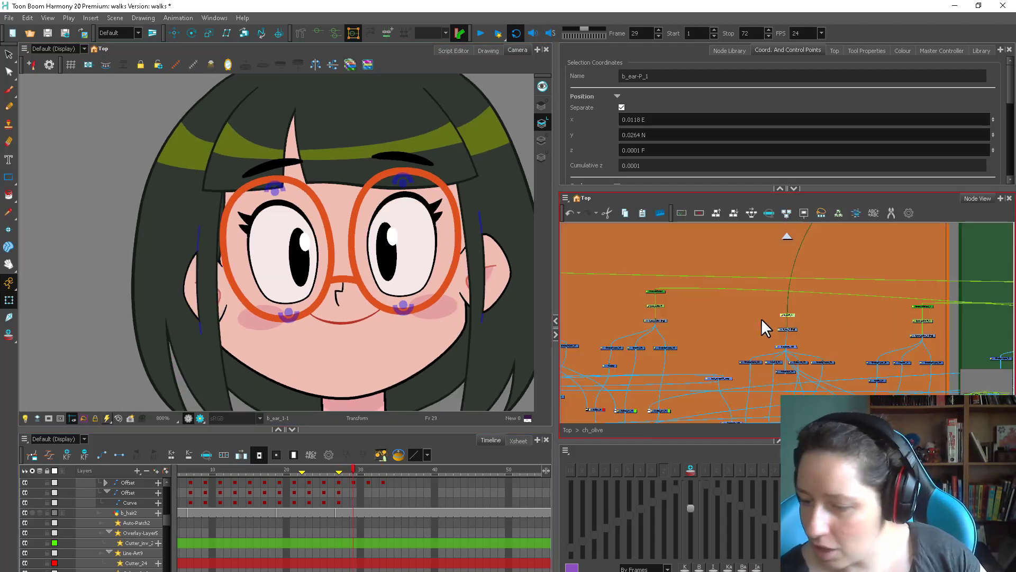
{"action": "key", "text": "o"}
Copy the b_ear-P_1 keyframe from frame 102 to frame 27 and delete its keyframe at frame 29
{"action": "scroll", "coordinate": [421, 502], "scroll_direction": "right", "scroll_amount": 10}
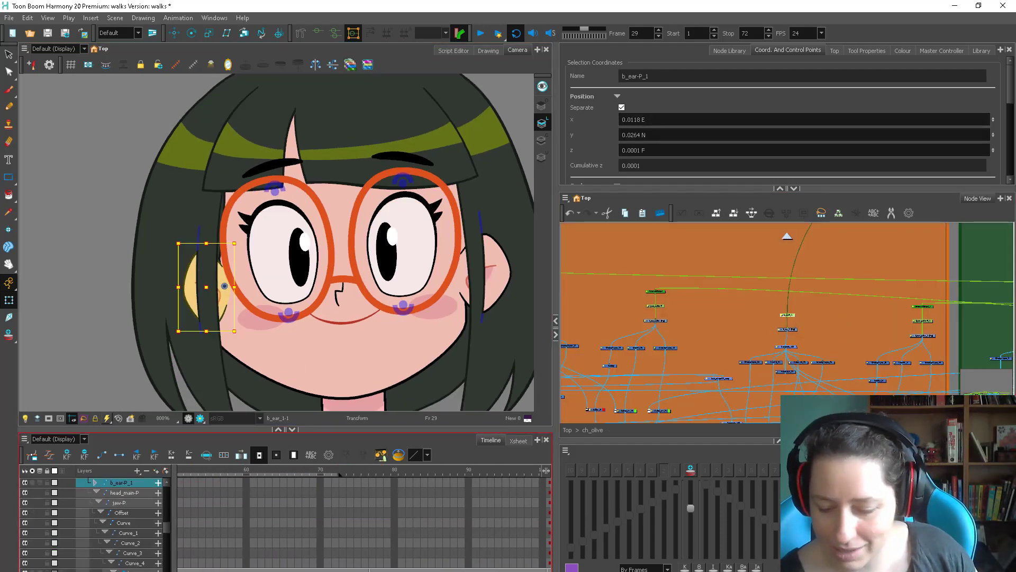
{"action": "left_click", "coordinate": [421, 470]}
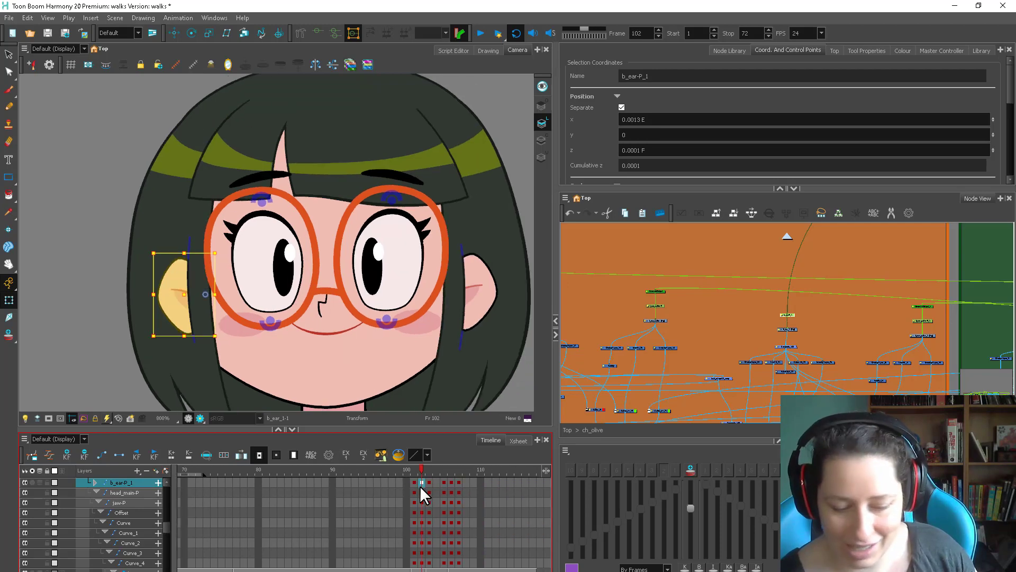
{"action": "scroll", "coordinate": [313, 477], "scroll_direction": "left", "scroll_amount": 8}
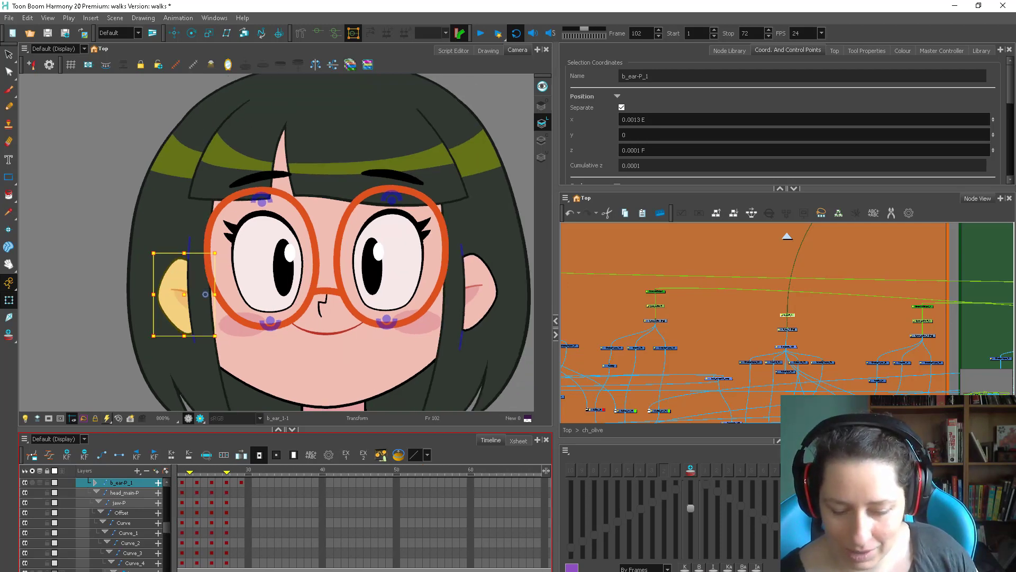
{"action": "left_click", "coordinate": [315, 483]}
{"action": "left_click", "coordinate": [302, 482]}
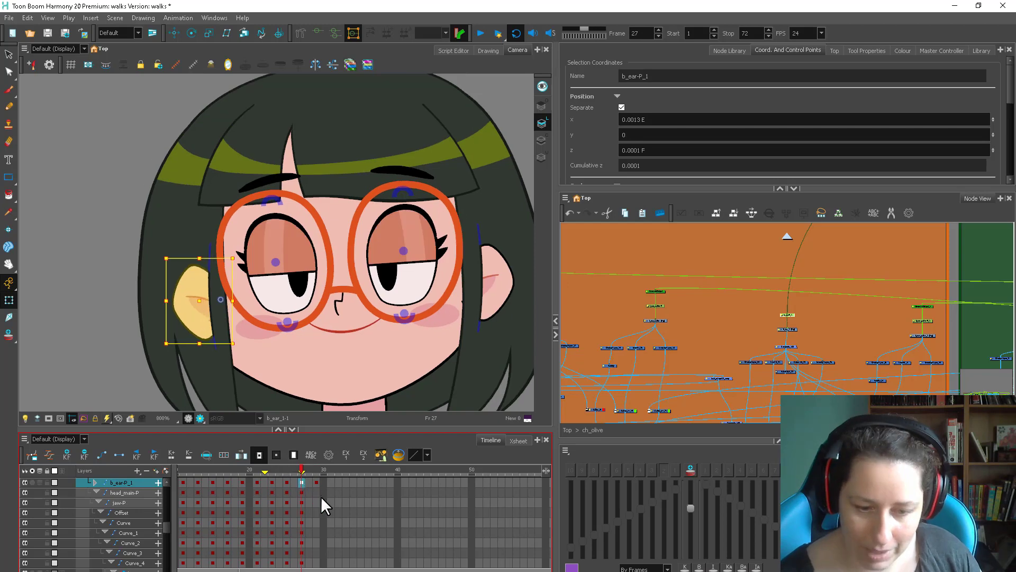
{"action": "left_click", "coordinate": [318, 481]}
{"action": "left_click", "coordinate": [302, 467]}
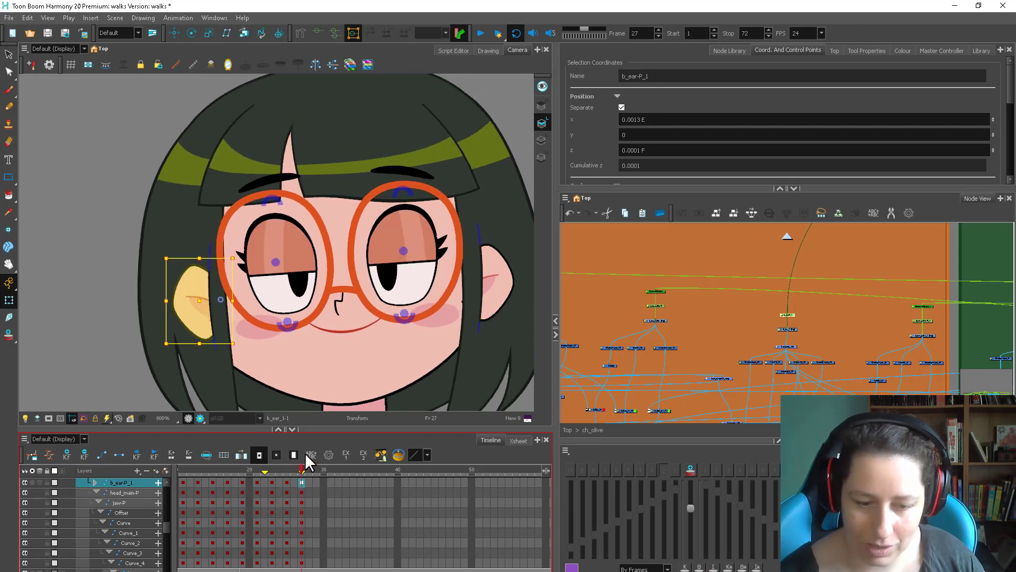
Select the back ear cutter's peg b_ear_cutter-P_1 at frame 27
{"action": "left_click", "coordinate": [226, 371]}
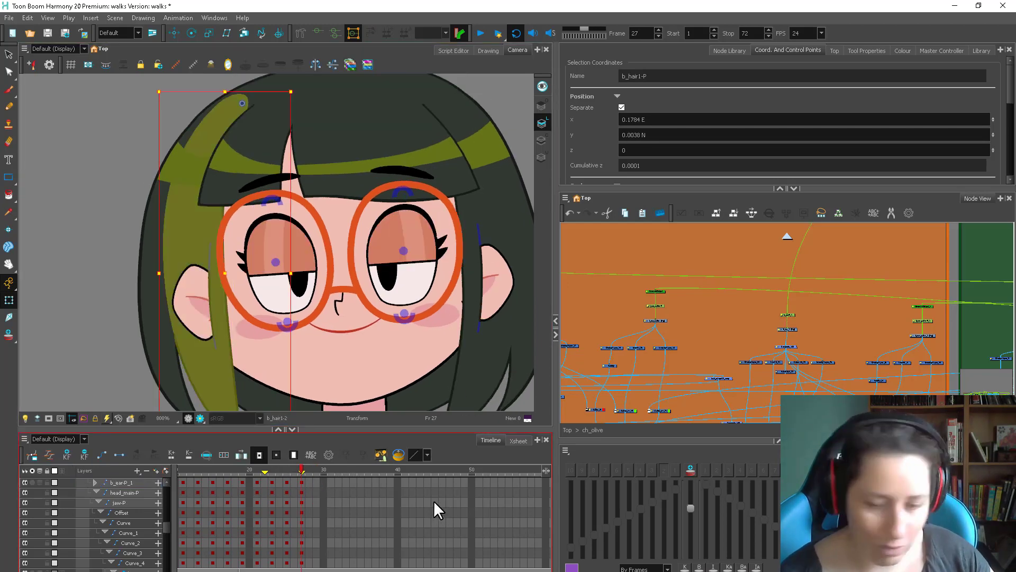
{"action": "left_click", "coordinate": [217, 340]}
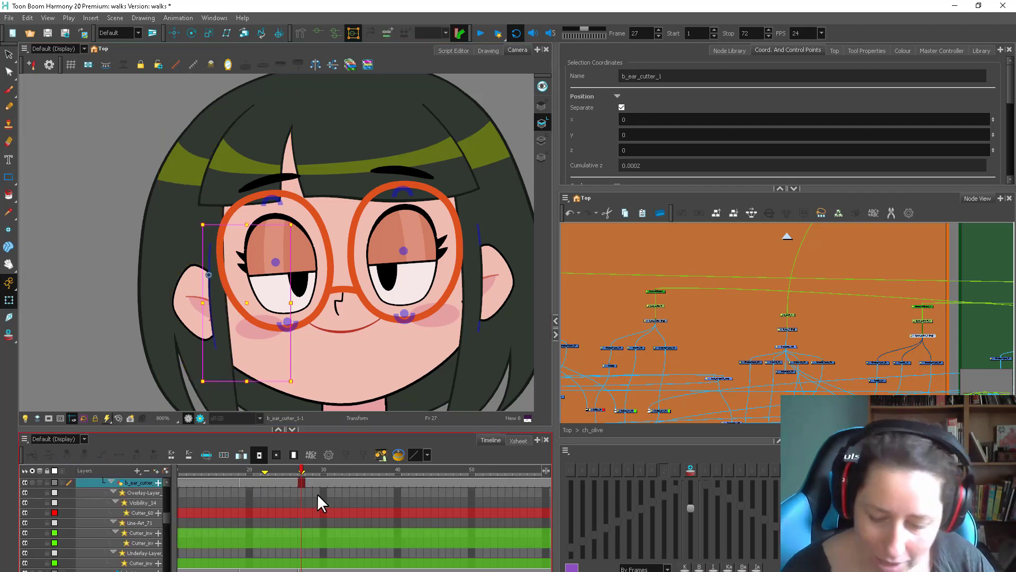
{"action": "left_click", "coordinate": [789, 315]}
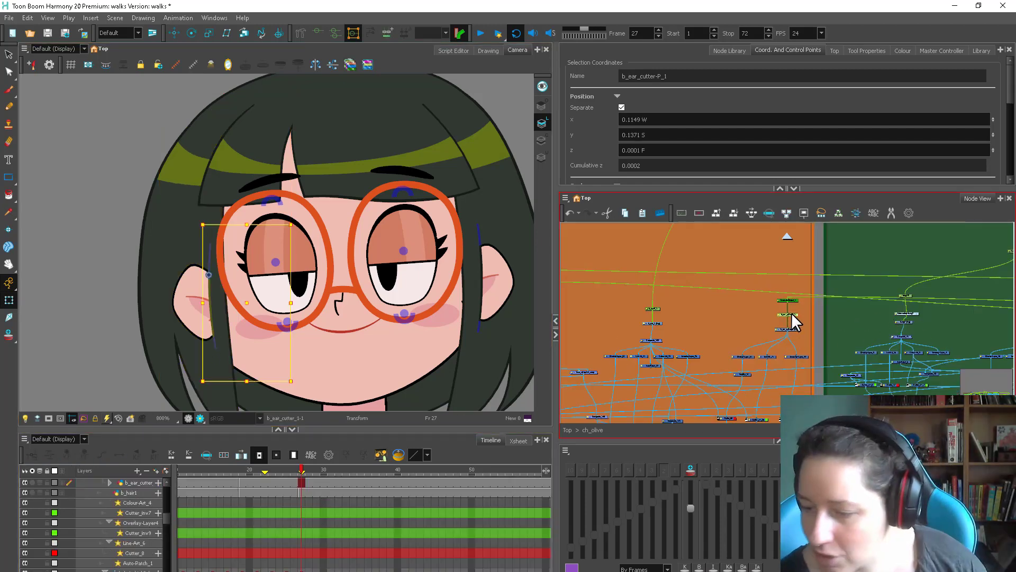
Try pasting the b_ear_cutter-P_1 keyframe from frame 102 at frame 27
{"action": "scroll", "coordinate": [325, 508], "scroll_direction": "right", "scroll_amount": 10}
{"action": "scroll", "coordinate": [444, 475], "scroll_direction": "right", "scroll_amount": 2}
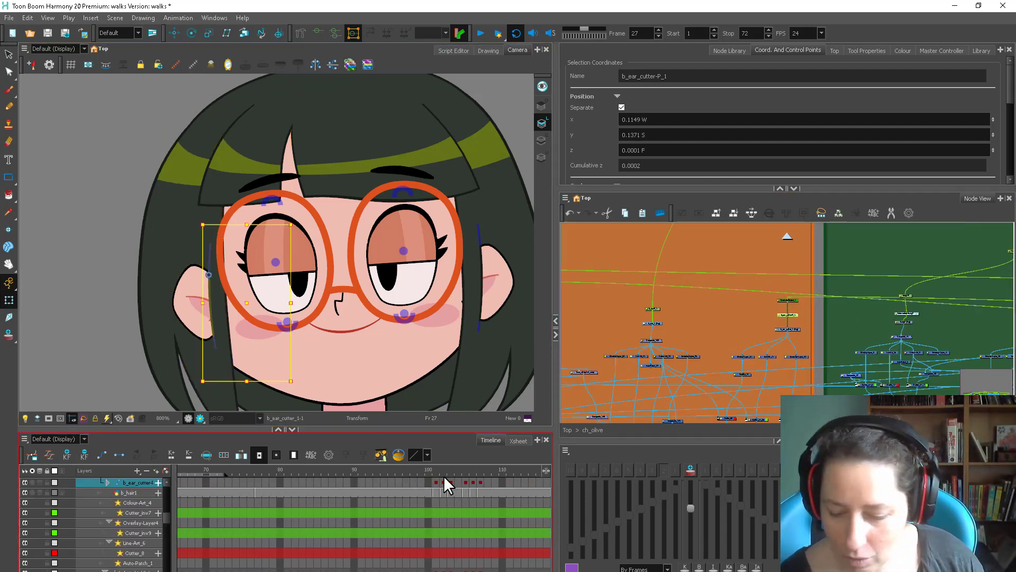
{"action": "left_click", "coordinate": [443, 471]}
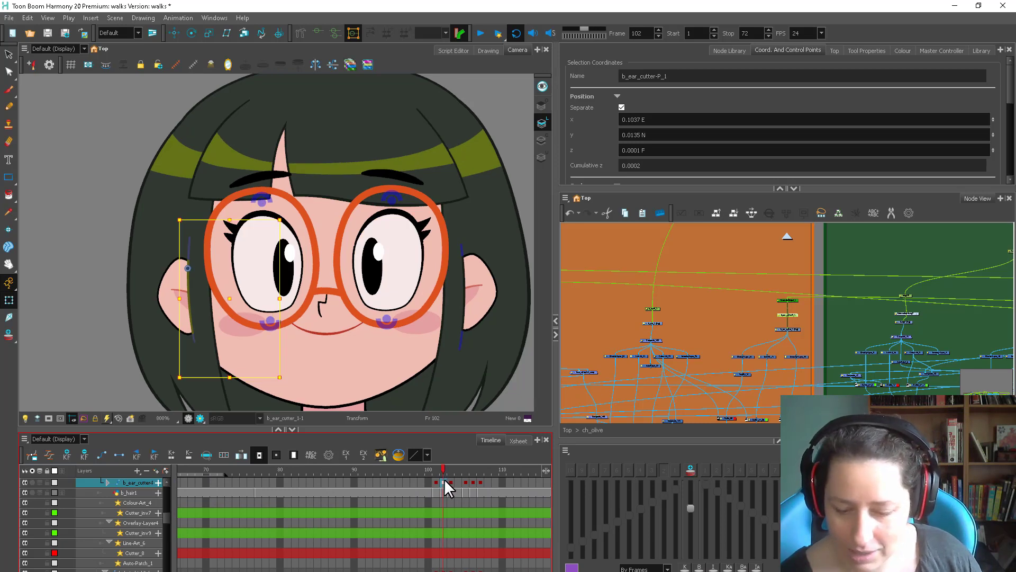
{"action": "scroll", "coordinate": [323, 514], "scroll_direction": "left", "scroll_amount": 10}
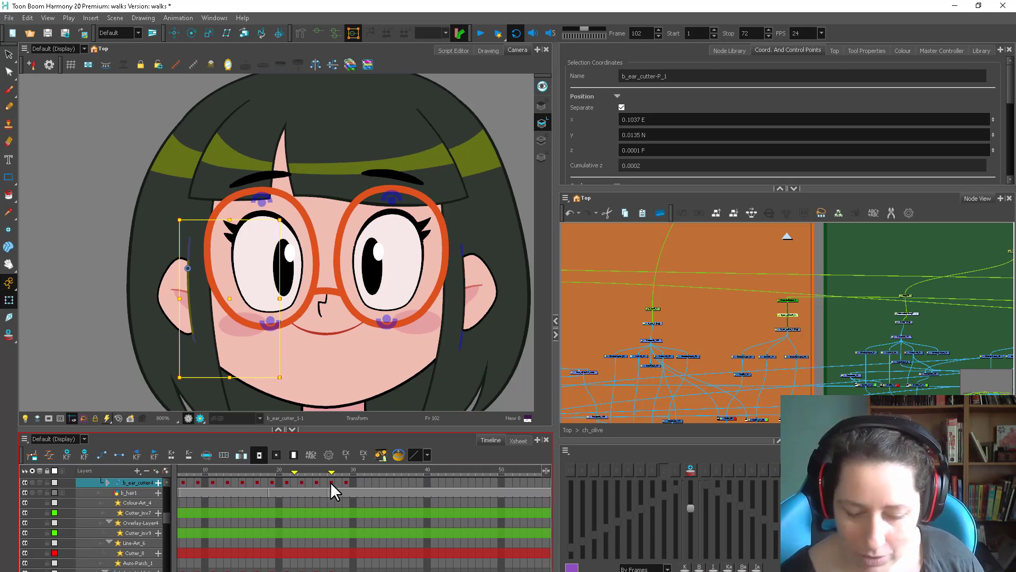
{"action": "left_click", "coordinate": [331, 482]}
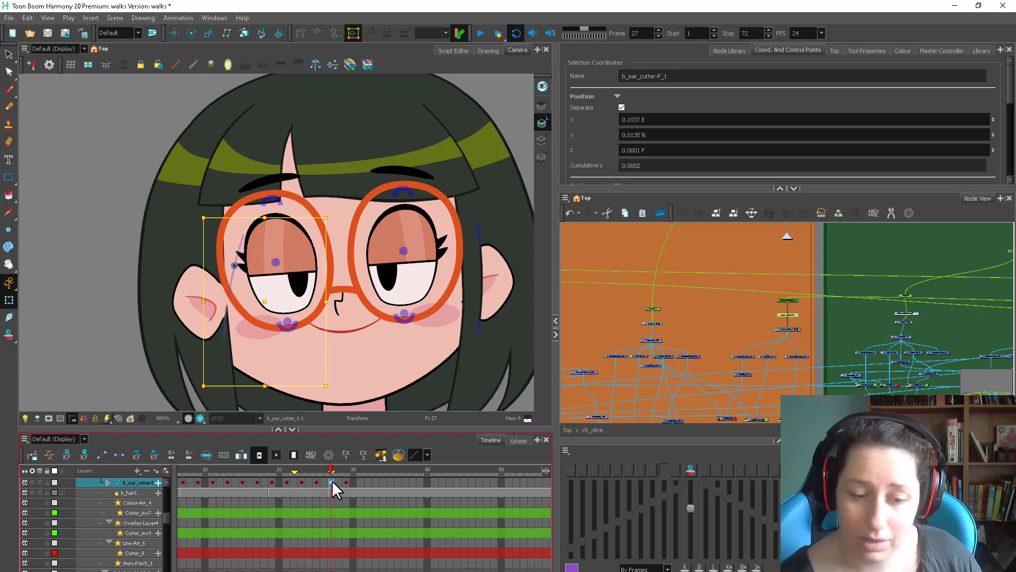
Copy the b_ear_cutter-P_1 keyframe from frame 102 to frame 29
{"action": "scroll", "coordinate": [459, 519], "scroll_direction": "right", "scroll_amount": 10}
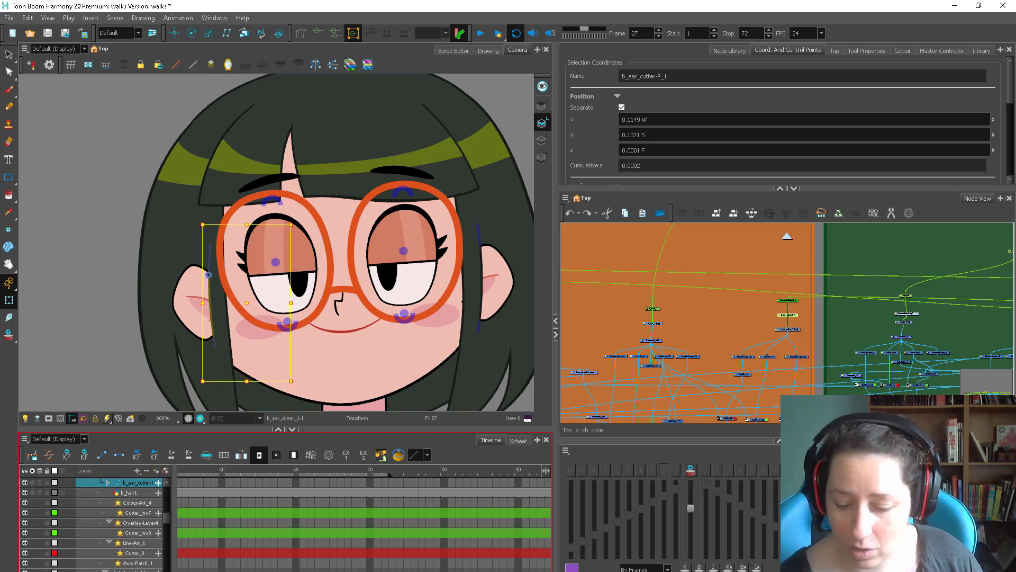
{"action": "left_click", "coordinate": [459, 469]}
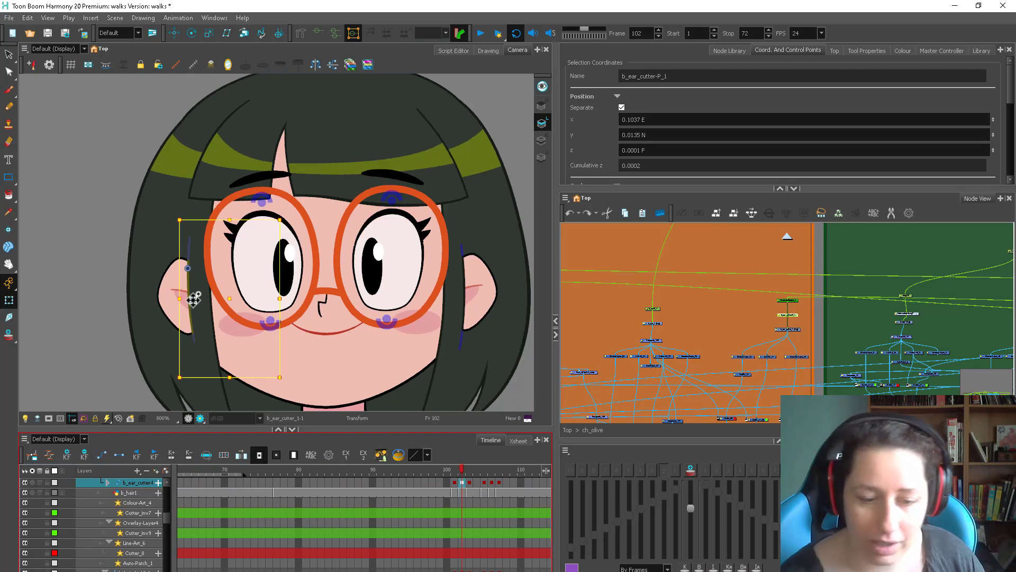
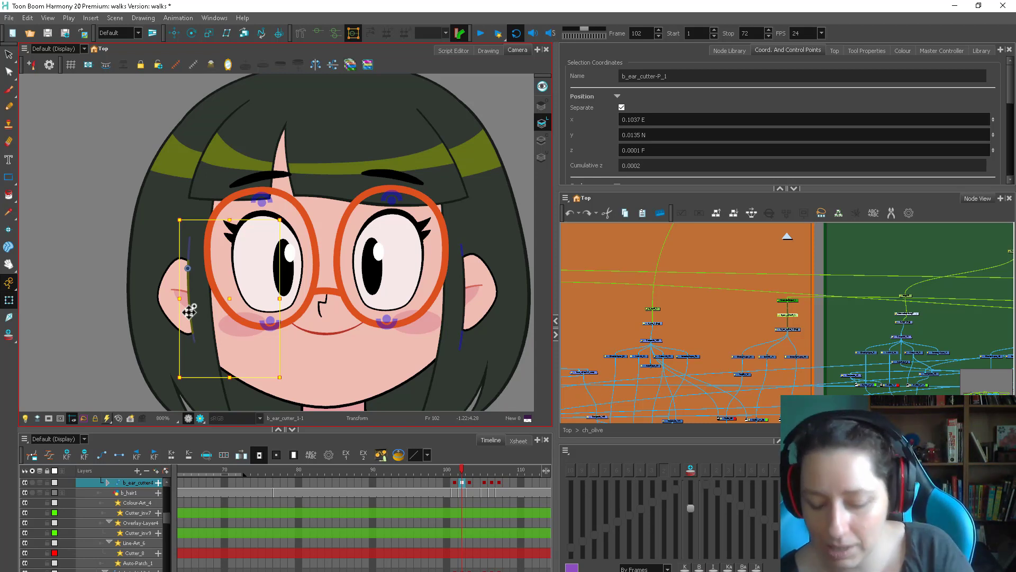
{"action": "scroll", "coordinate": [318, 485], "scroll_direction": "left", "scroll_amount": 10}
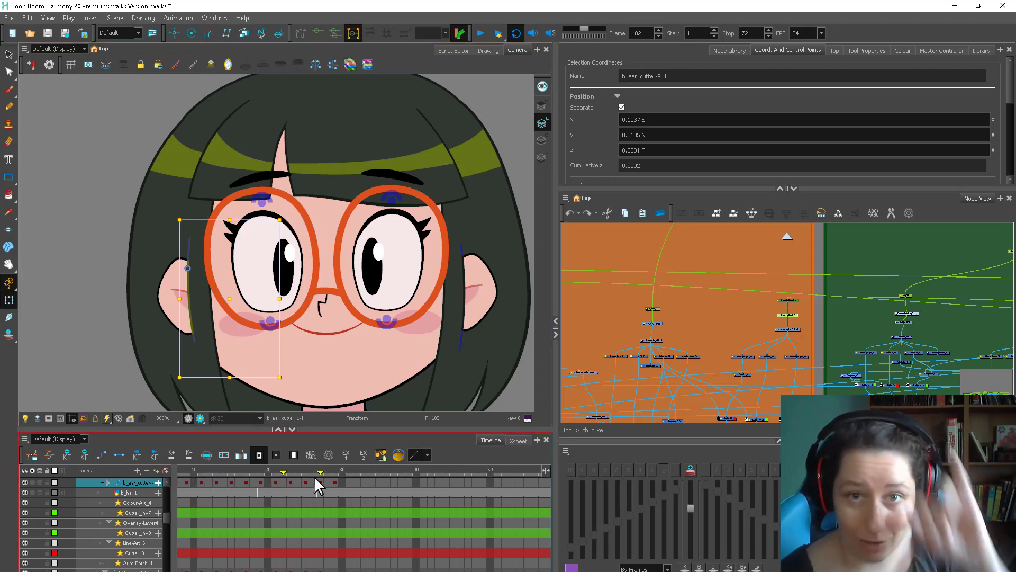
{"action": "left_click", "coordinate": [334, 482]}
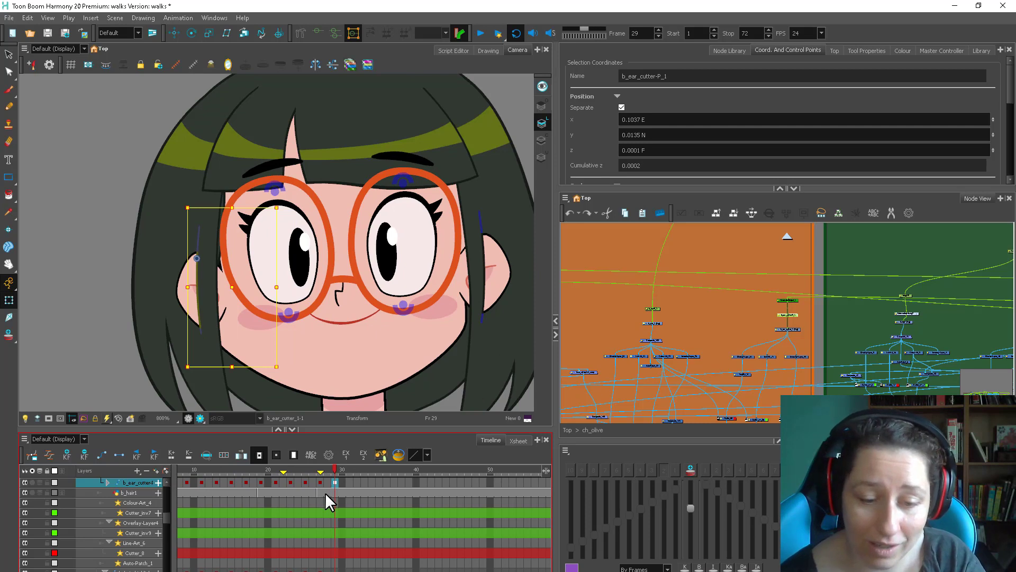
Compare frames 27 and 29 to check how the back ear cutter lines up with the hair and ear
{"action": "left_click", "coordinate": [320, 483]}
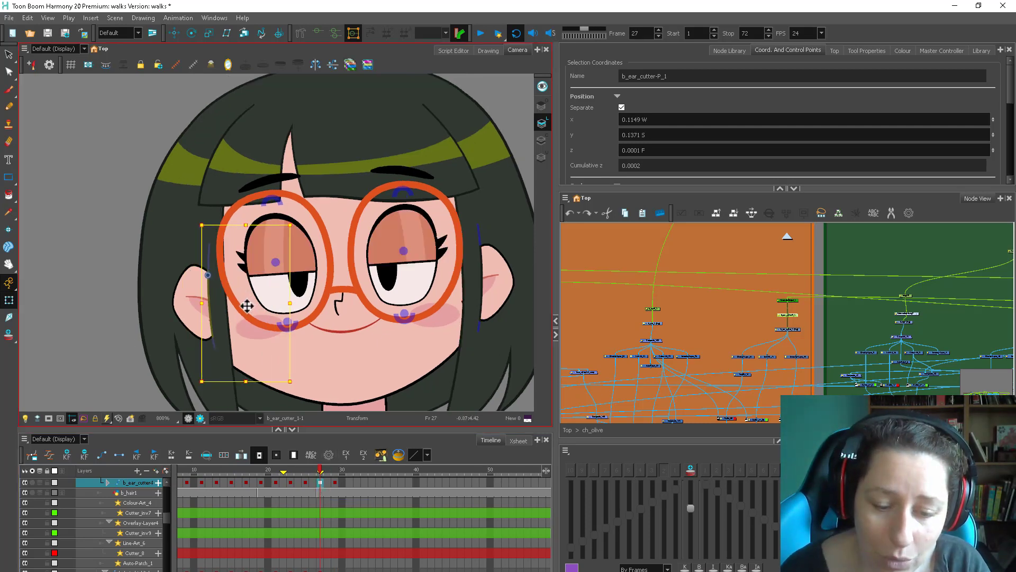
{"action": "left_click", "coordinate": [334, 470]}
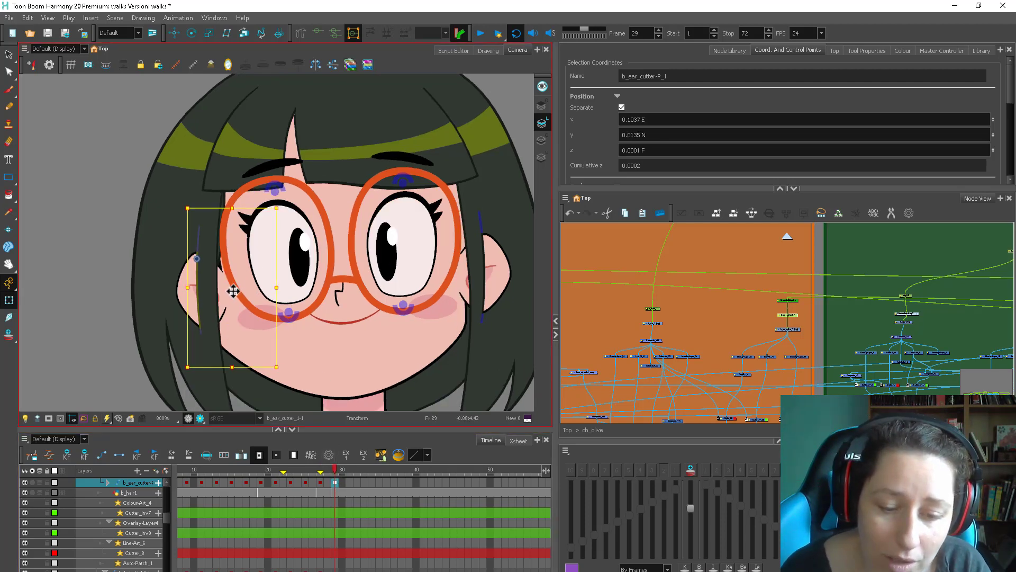
{"action": "left_click_drag", "start_coordinate": [329, 471], "coordinate": [335, 472]}
{"action": "left_click", "coordinate": [600, 300]}
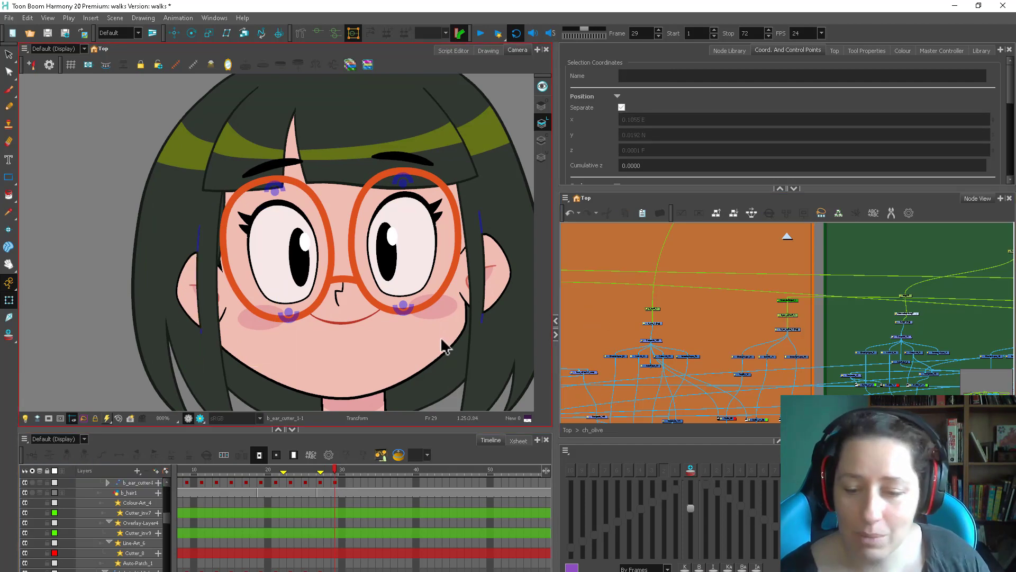
{"action": "scroll", "coordinate": [440, 336], "scroll_direction": "down", "scroll_amount": 2}
{"action": "left_click_drag", "start_coordinate": [318, 471], "coordinate": [332, 477]}
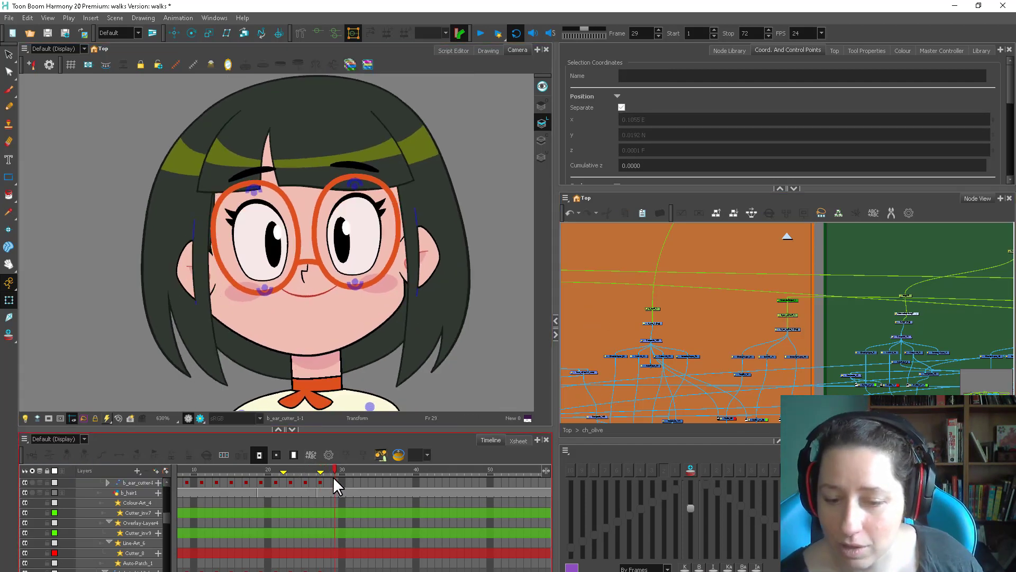
Select the front hair strand f_hair2 at frame 29 and show its deformation controls
{"action": "scroll", "coordinate": [430, 247], "scroll_direction": "up", "scroll_amount": 1}
{"action": "left_click", "coordinate": [444, 271]}
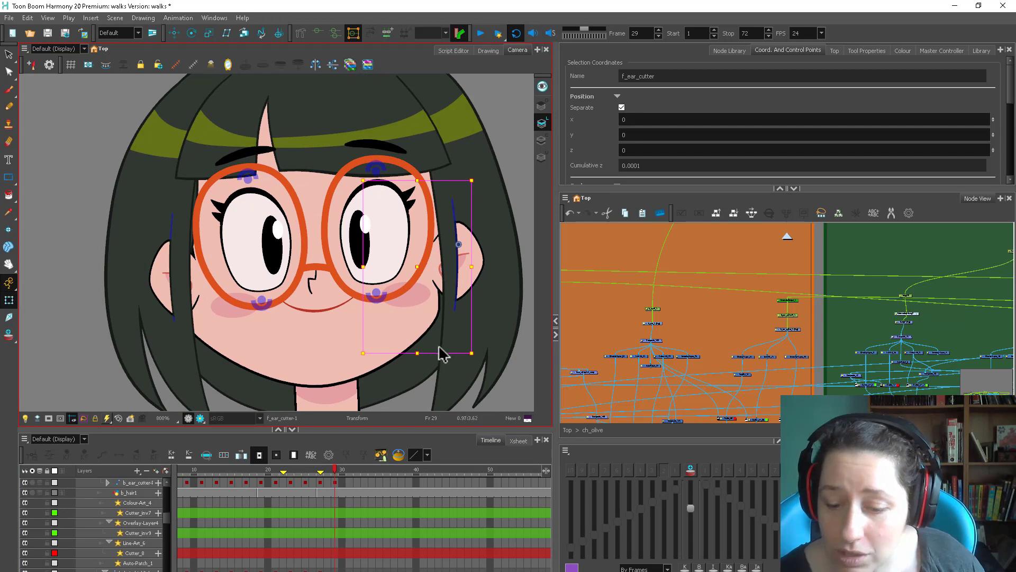
{"action": "left_click", "coordinate": [442, 379]}
{"action": "scroll", "coordinate": [390, 79], "scroll_direction": "down", "scroll_amount": 2}
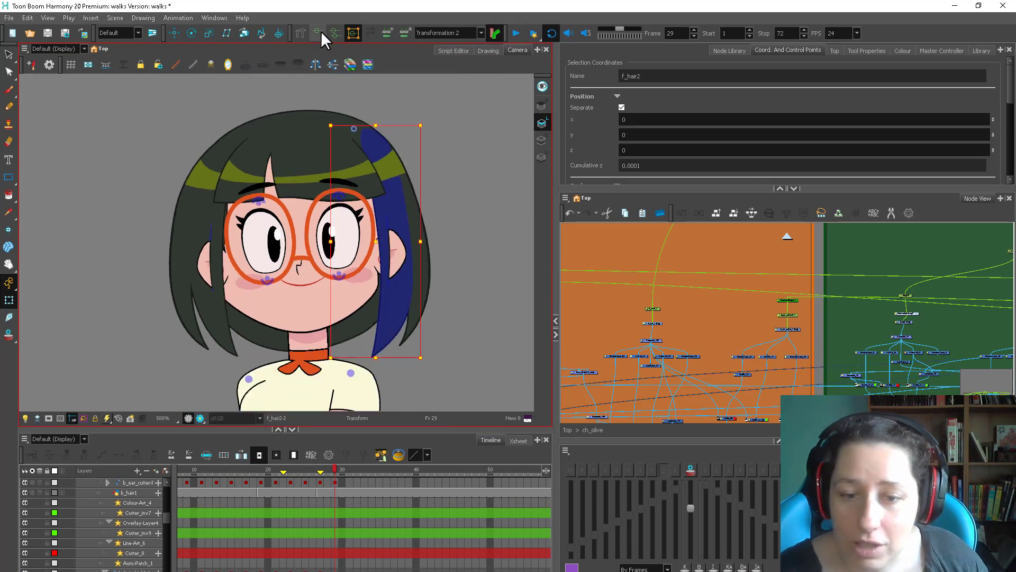
{"action": "left_click", "coordinate": [469, 221]}
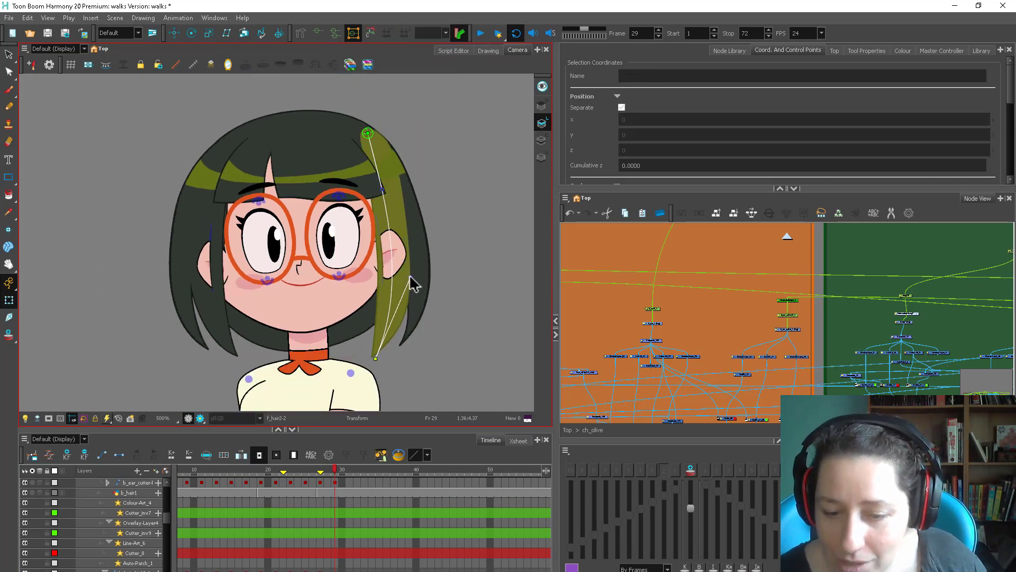
Scrub past frame 29 and play the walk to check the front hair strand's motion
{"action": "scroll", "coordinate": [409, 277], "scroll_direction": "down", "scroll_amount": 2}
{"action": "left_click", "coordinate": [325, 480]}
{"action": "left_click_drag", "start_coordinate": [323, 470], "coordinate": [348, 472]}
{"action": "left_click", "coordinate": [476, 36]}
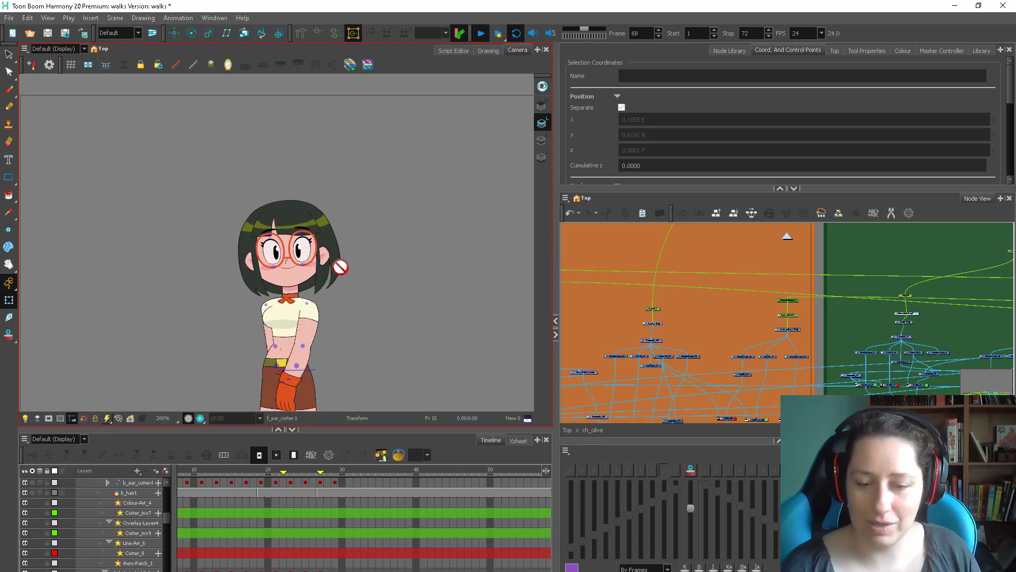
Expand the f_hair1-P peg's functions in the timeline and open its Rotation: Angle_z curve for editing
{"action": "left_click", "coordinate": [396, 482]}
{"action": "left_click", "coordinate": [395, 482]}
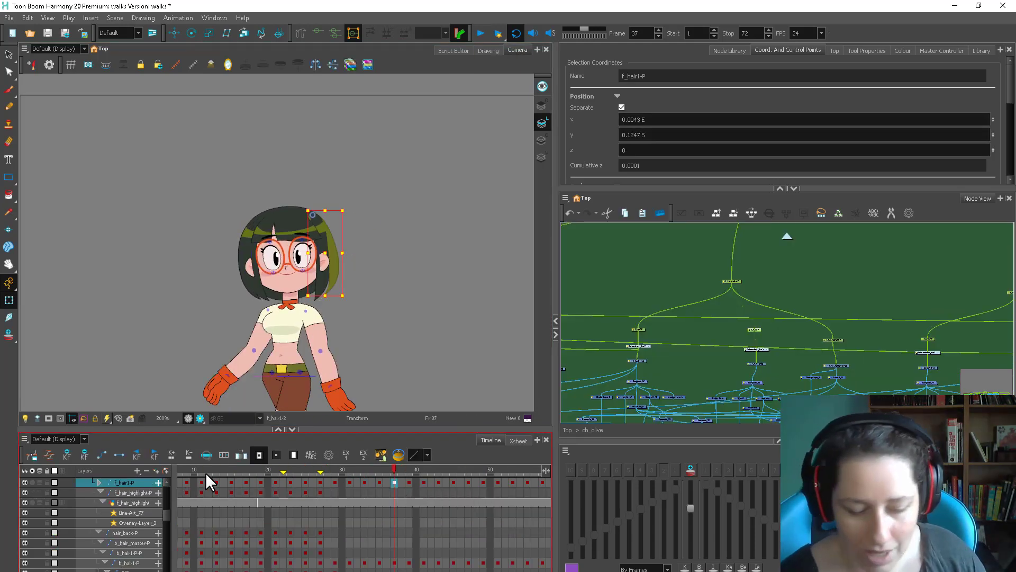
{"action": "left_click", "coordinate": [158, 482]}
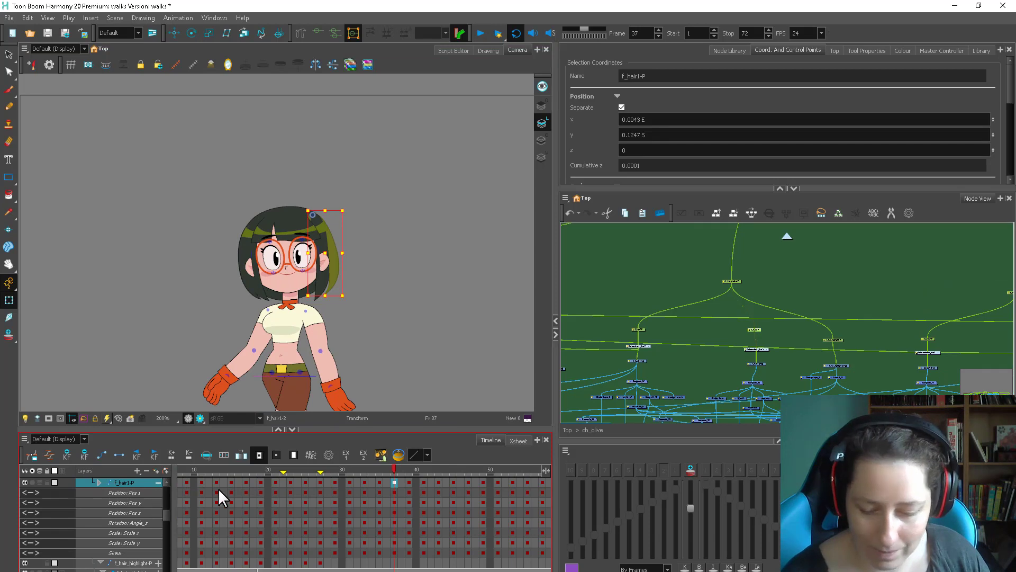
{"action": "left_click", "coordinate": [446, 482]}
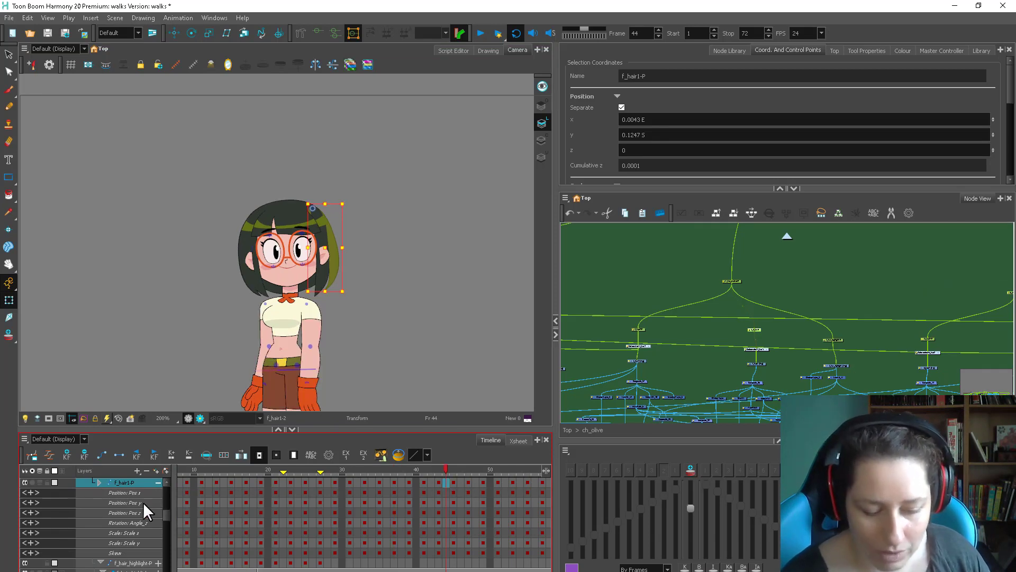
{"action": "double_click", "coordinate": [148, 522]}
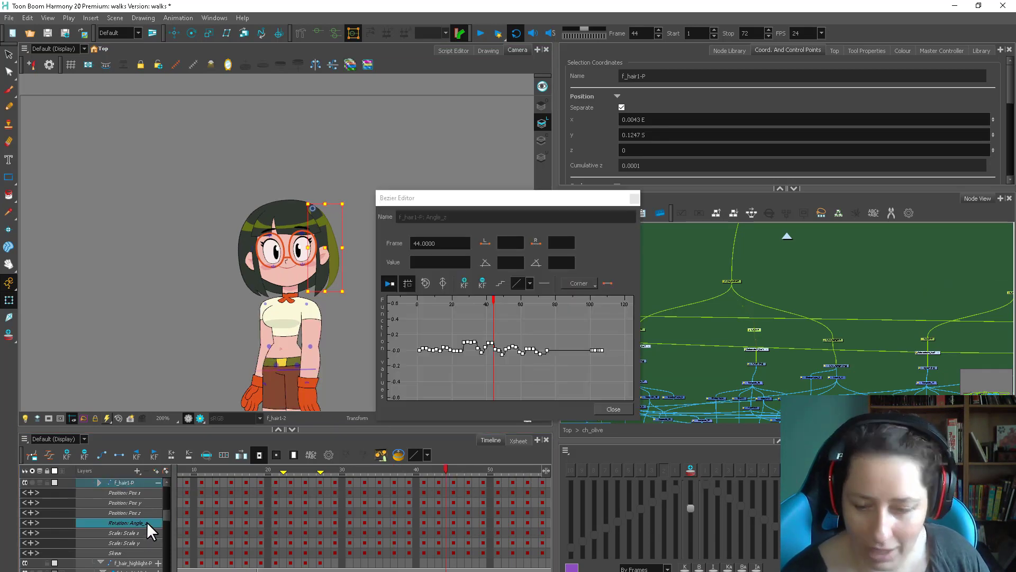
Smooth the f_hair1-P Angle_z curve by moving its uneven keyframe points, and close the curve editor
{"action": "left_click", "coordinate": [505, 348]}
{"action": "scroll", "coordinate": [519, 345], "scroll_direction": "up", "scroll_amount": 4}
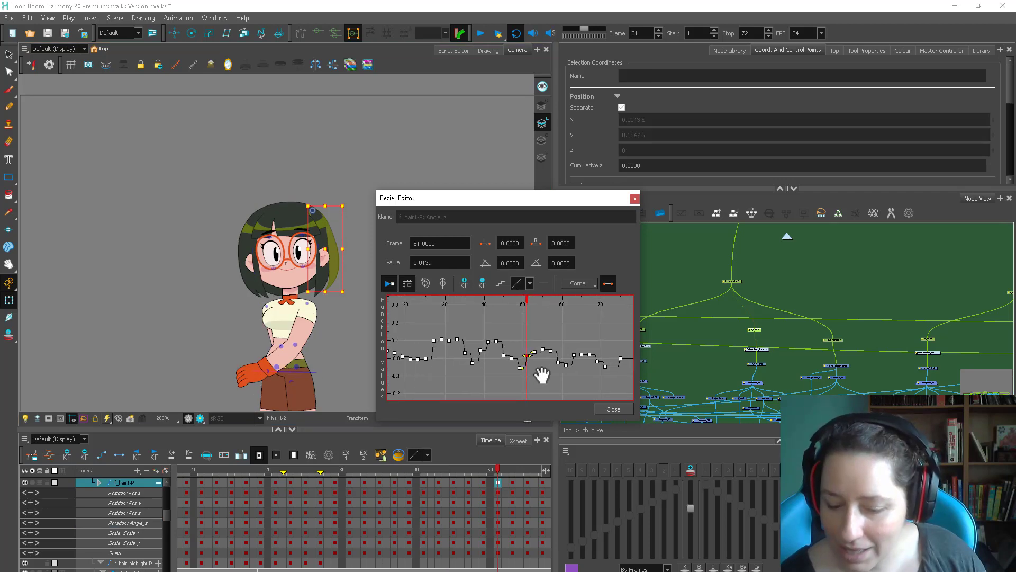
{"action": "left_click_drag", "start_coordinate": [296, 467], "coordinate": [437, 497]}
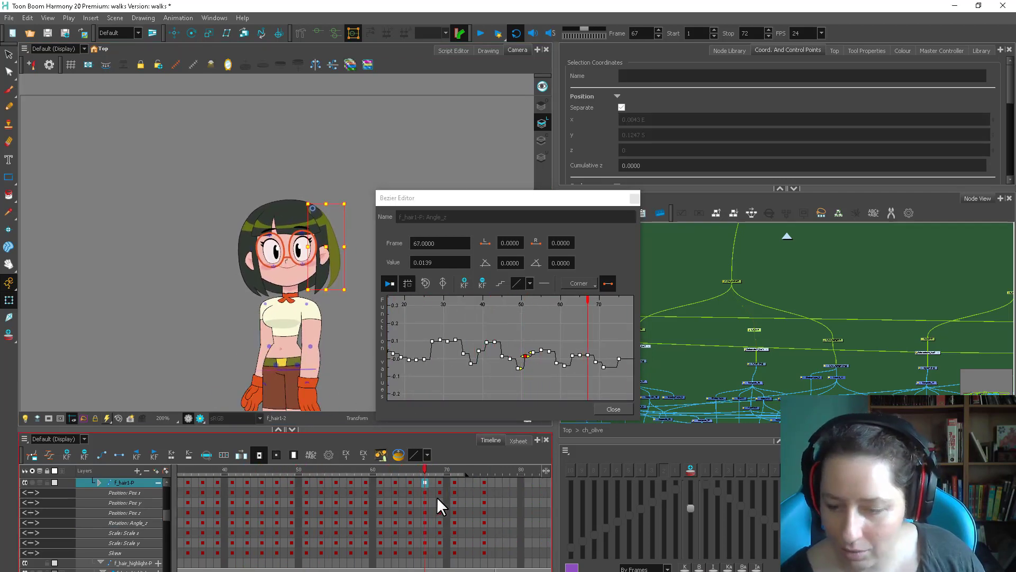
{"action": "left_click_drag", "start_coordinate": [584, 372], "coordinate": [518, 353]}
{"action": "left_click_drag", "start_coordinate": [527, 360], "coordinate": [499, 353]}
{"action": "left_click", "coordinate": [502, 369]}
{"action": "left_click", "coordinate": [494, 367]}
{"action": "left_click_drag", "start_coordinate": [430, 350], "coordinate": [408, 356]}
{"action": "left_click", "coordinate": [416, 349]}
{"action": "left_click", "coordinate": [510, 362]}
{"action": "left_click", "coordinate": [562, 363]}
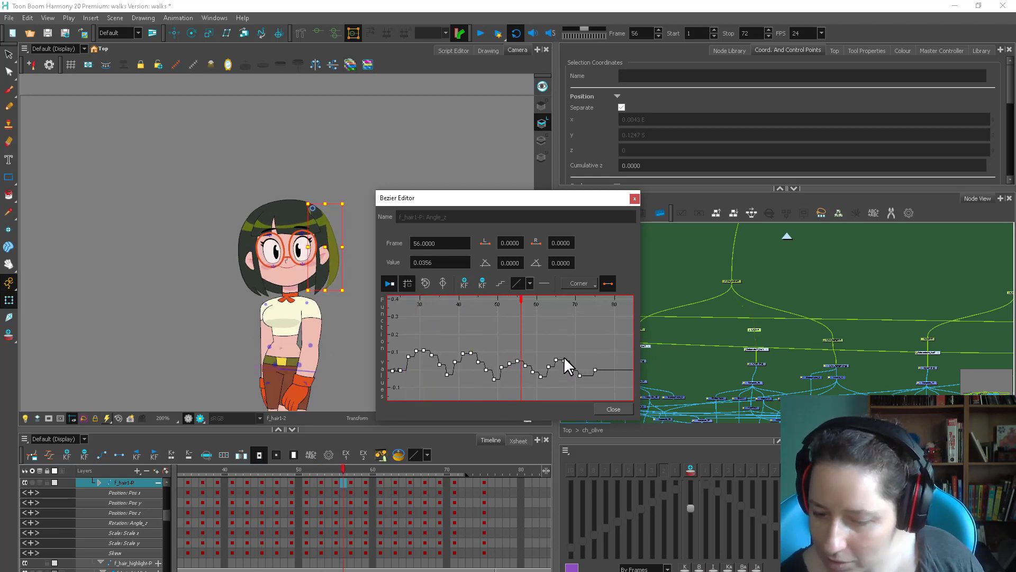
{"action": "left_click", "coordinate": [609, 407]}
Open subgroup 2 inside the Deformation-f_hair1 group, separate its overlapping Offset and Curve nodes, and locate the deformer in the timeline
{"action": "scroll", "coordinate": [718, 364], "scroll_direction": "up", "scroll_amount": 1}
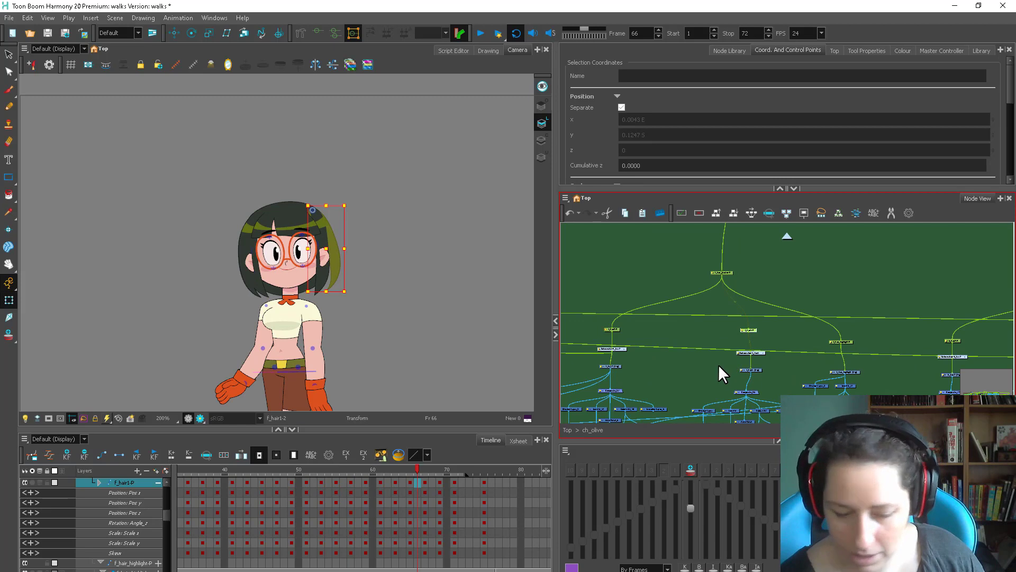
{"action": "double_click", "coordinate": [755, 367]}
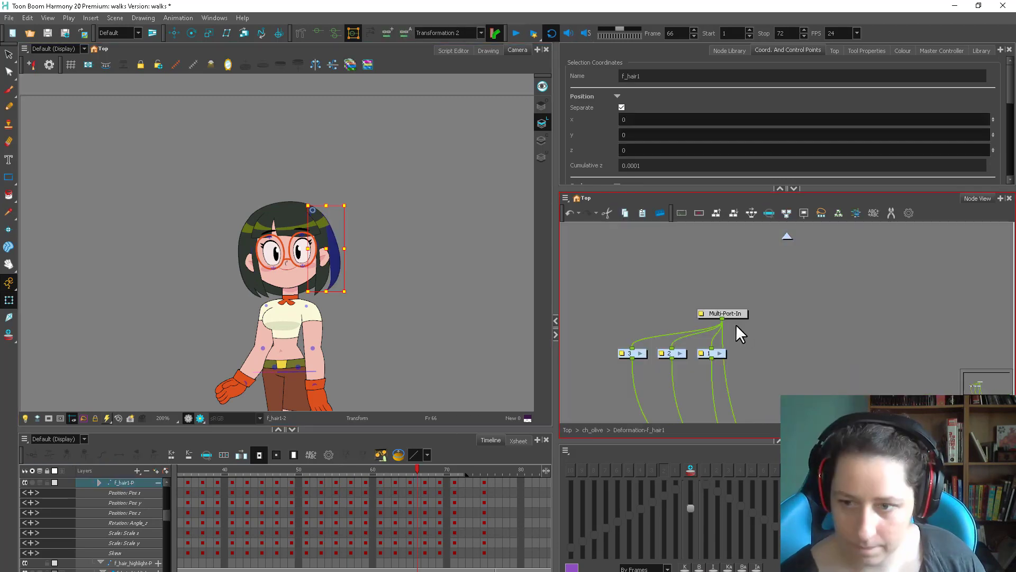
{"action": "double_click", "coordinate": [681, 351]}
{"action": "left_click_drag", "start_coordinate": [703, 273], "coordinate": [699, 296]}
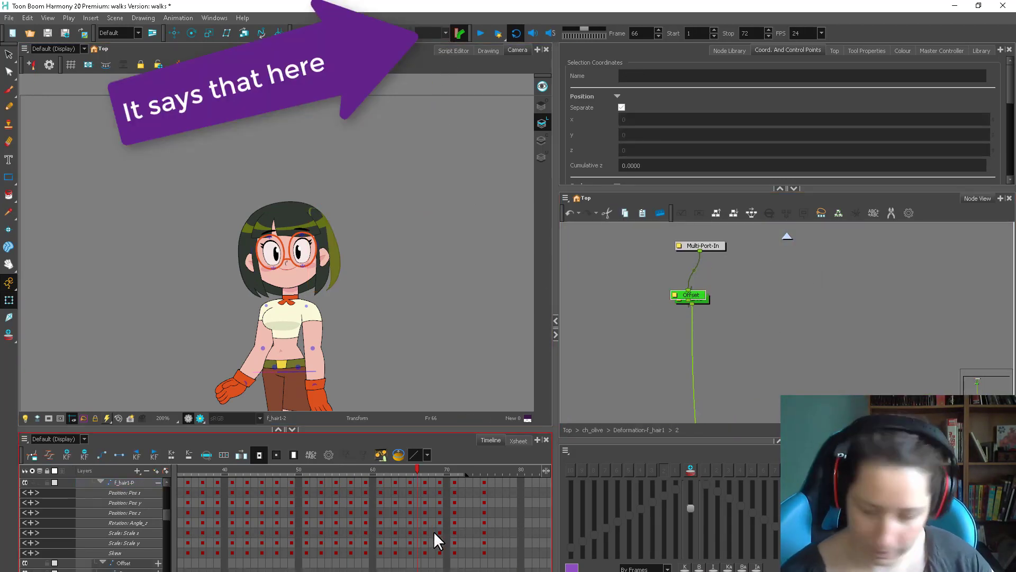
{"action": "key", "text": "o"}
Play the walk, locate the back hand's master peg in the node network, and examine the arm pose around frame 38
{"action": "left_click", "coordinate": [480, 33]}
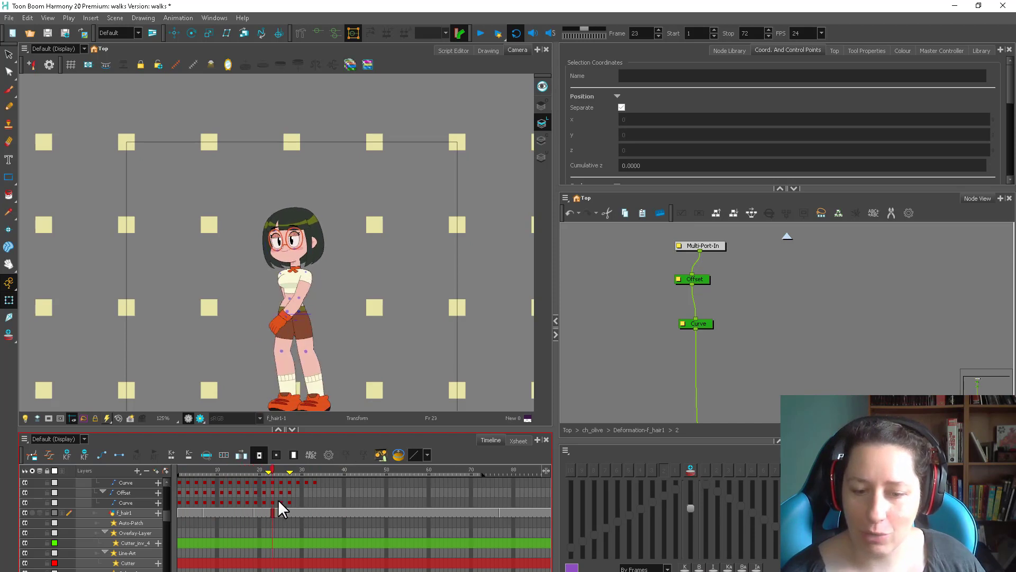
{"action": "left_click", "coordinate": [302, 503]}
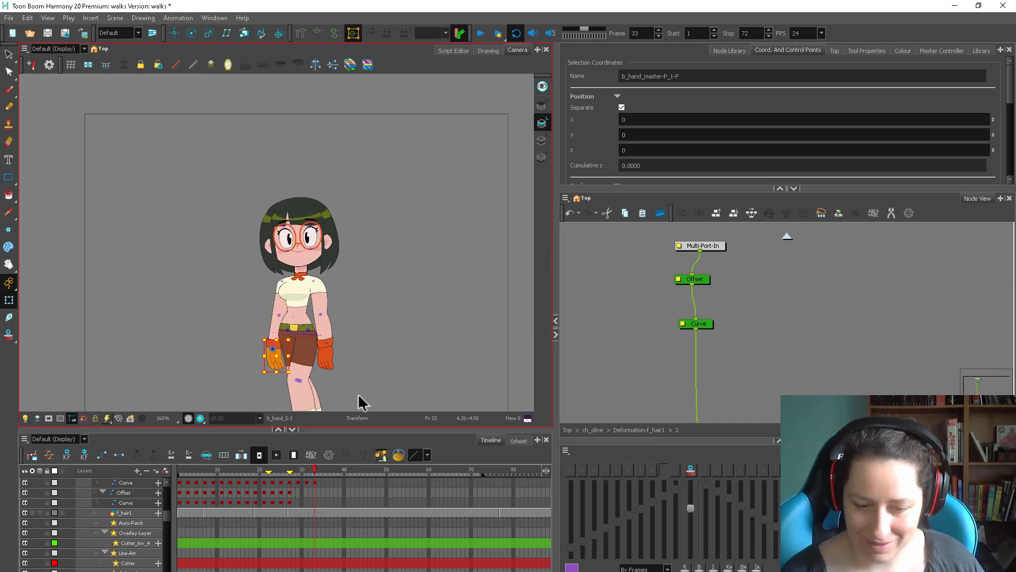
{"action": "key", "text": "o"}
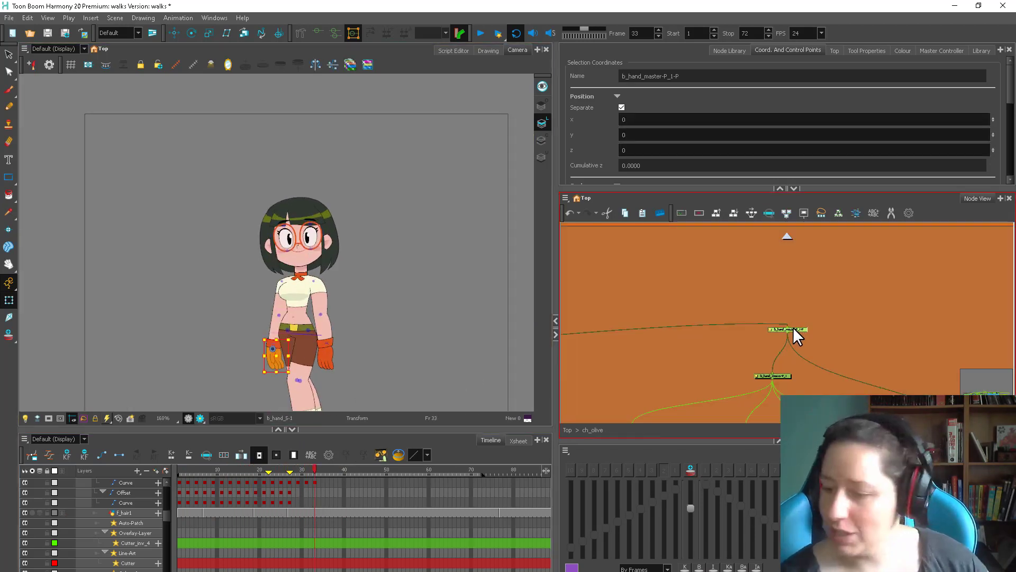
{"action": "mouse_move", "coordinate": [316, 468]}
{"action": "left_mouse_down"}
{"action": "mouse_move", "coordinate": [347, 472]}
{"action": "mouse_move", "coordinate": [335, 472]}
{"action": "left_mouse_up"}
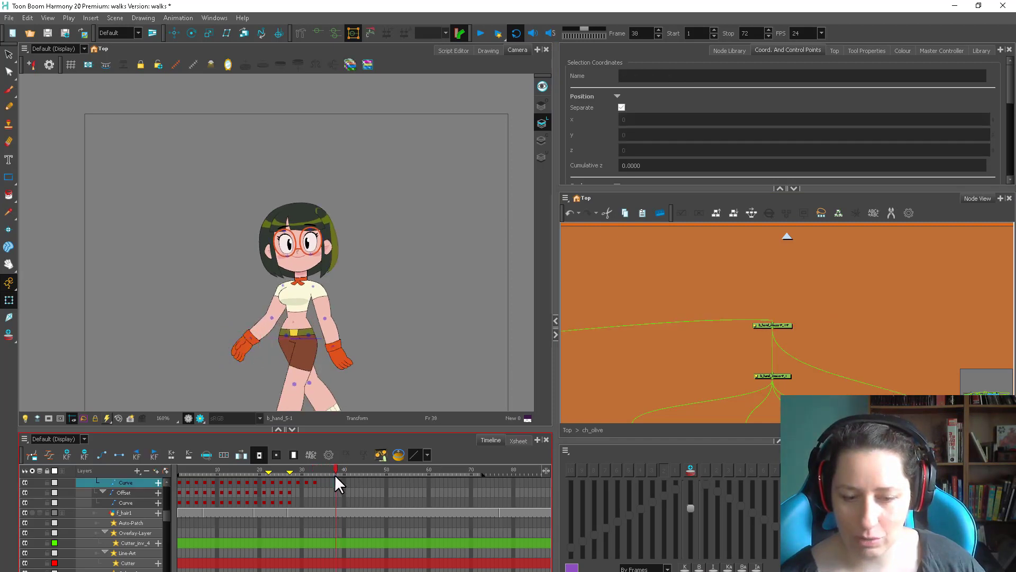
Select the back arm's master peg b_arm_master-P_1 at frame 38 and switch the animate mode to Animate Onion Skin Range
{"action": "left_click", "coordinate": [270, 315]}
{"action": "key", "text": "b"}
{"action": "key", "text": "b"}
{"action": "key", "text": "b"}
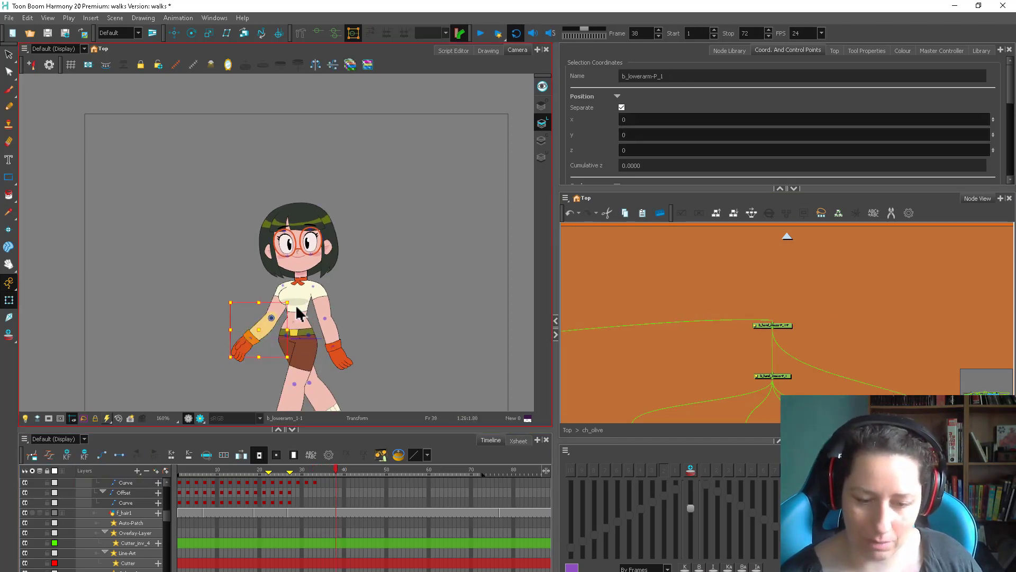
{"action": "left_click", "coordinate": [12, 292]}
{"action": "left_click", "coordinate": [71, 292]}
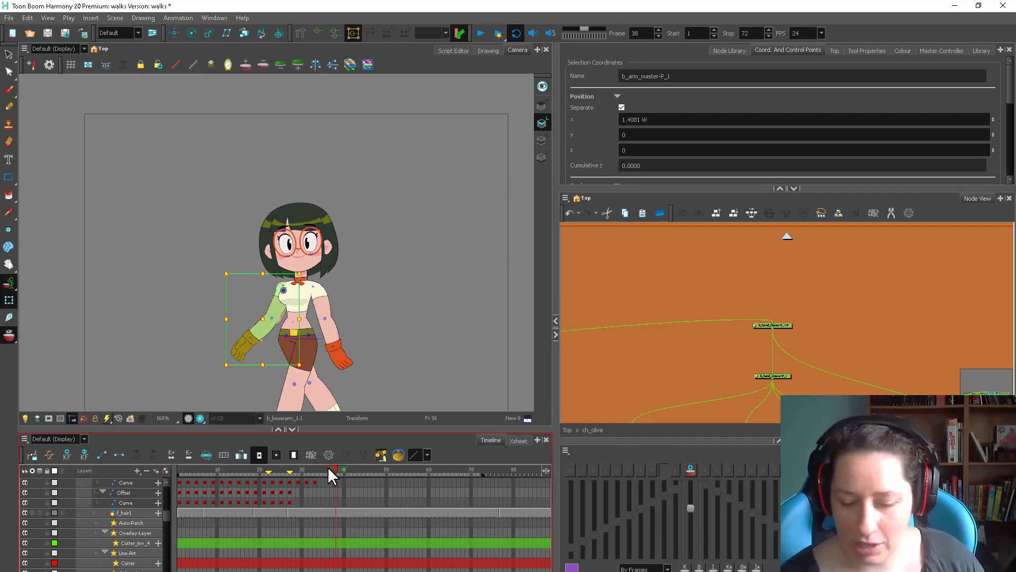
Extend the onion skin range from frame 37 to the end of the walk, rotate the whole back arm outward across it, and review the frames
{"action": "left_click_drag", "start_coordinate": [334, 468], "coordinate": [332, 503]}
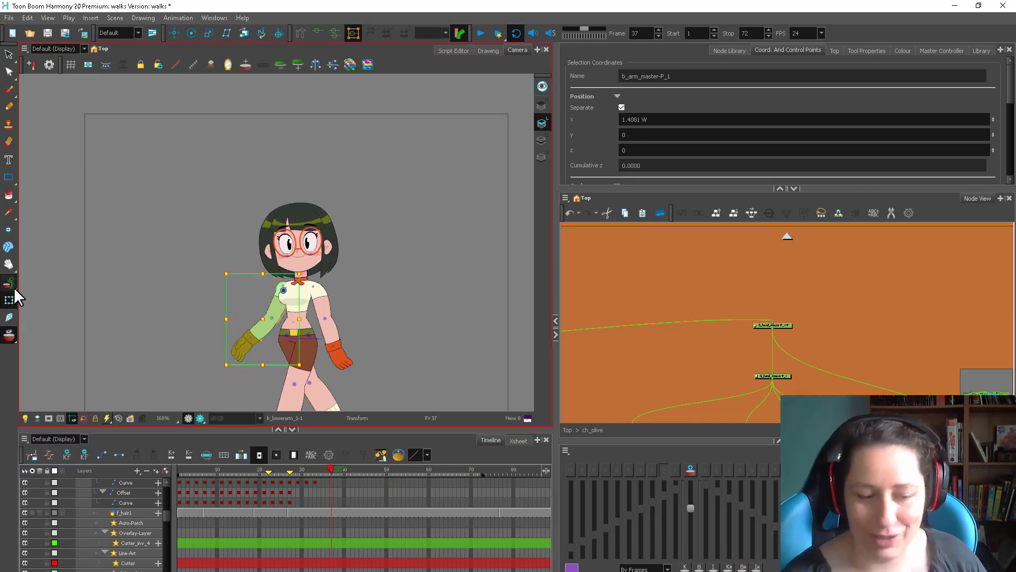
{"action": "left_click_drag", "start_coordinate": [345, 468], "coordinate": [492, 479]}
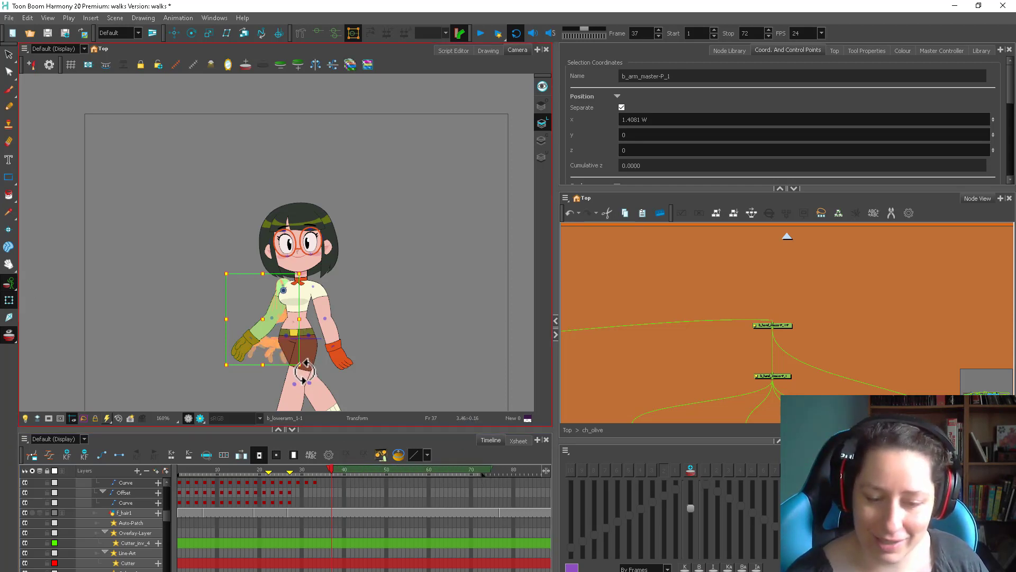
{"action": "mouse_move", "coordinate": [304, 371]}
{"action": "left_mouse_down"}
{"action": "mouse_move", "coordinate": [290, 379]}
{"action": "mouse_move", "coordinate": [310, 374]}
{"action": "mouse_move", "coordinate": [314, 389]}
{"action": "mouse_move", "coordinate": [291, 364]}
{"action": "left_mouse_up"}
{"action": "left_click", "coordinate": [341, 468]}
{"action": "left_click", "coordinate": [348, 469]}
{"action": "left_click", "coordinate": [357, 469]}
{"action": "key", "text": "Escape"}
{"action": "left_click_drag", "start_coordinate": [313, 468], "coordinate": [454, 476]}
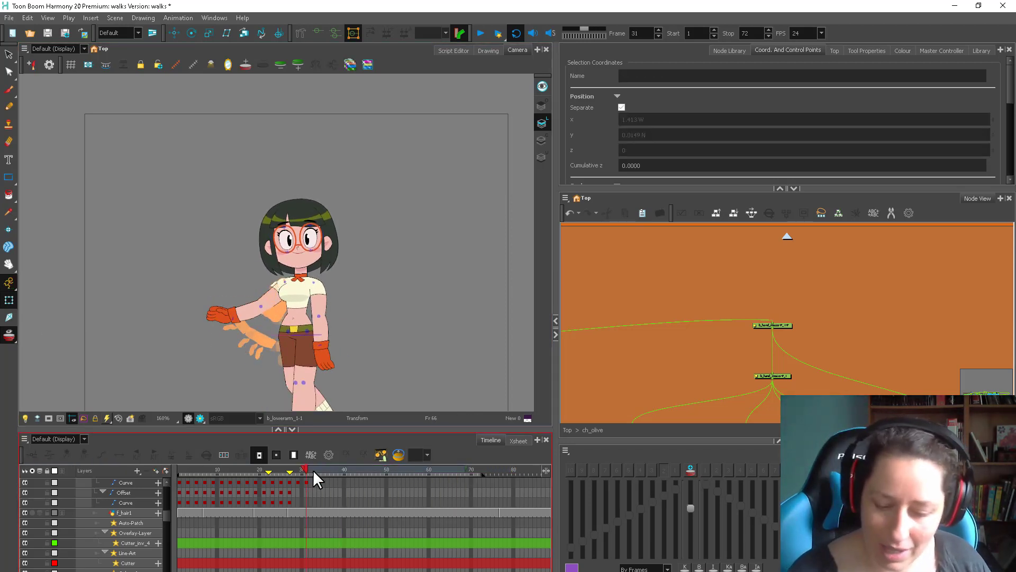
{"action": "left_click_drag", "start_coordinate": [313, 469], "coordinate": [340, 478]}
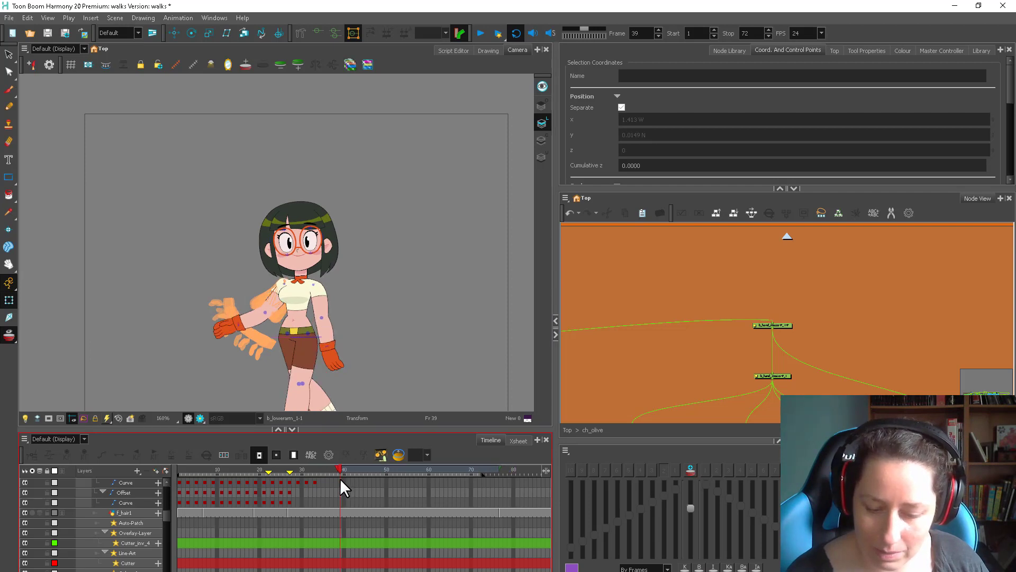
With Animate Onion Skin Range active at frame 39, select the back lower arm peg and rotate the forearm upward across the range
{"action": "left_click", "coordinate": [9, 282]}
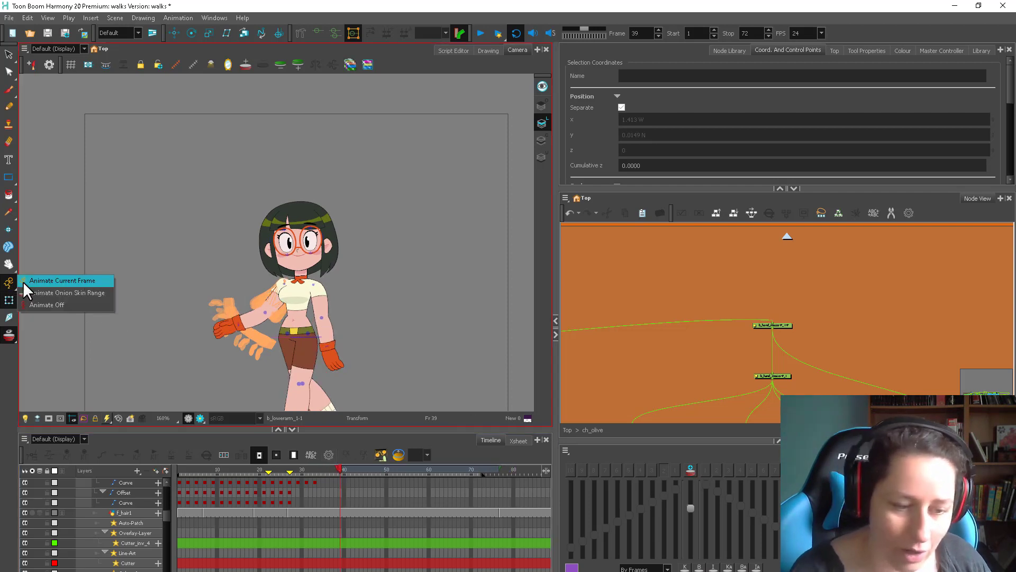
{"action": "left_click", "coordinate": [240, 328]}
{"action": "key", "text": "b"}
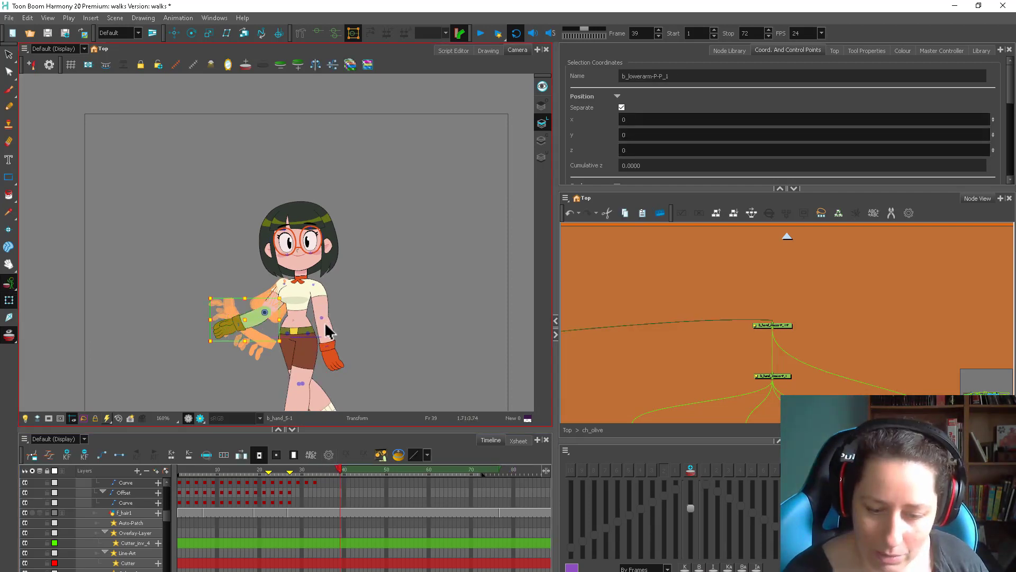
{"action": "left_click_drag", "start_coordinate": [296, 350], "coordinate": [263, 341]}
{"action": "left_click", "coordinate": [347, 472]}
{"action": "left_click", "coordinate": [355, 471]}
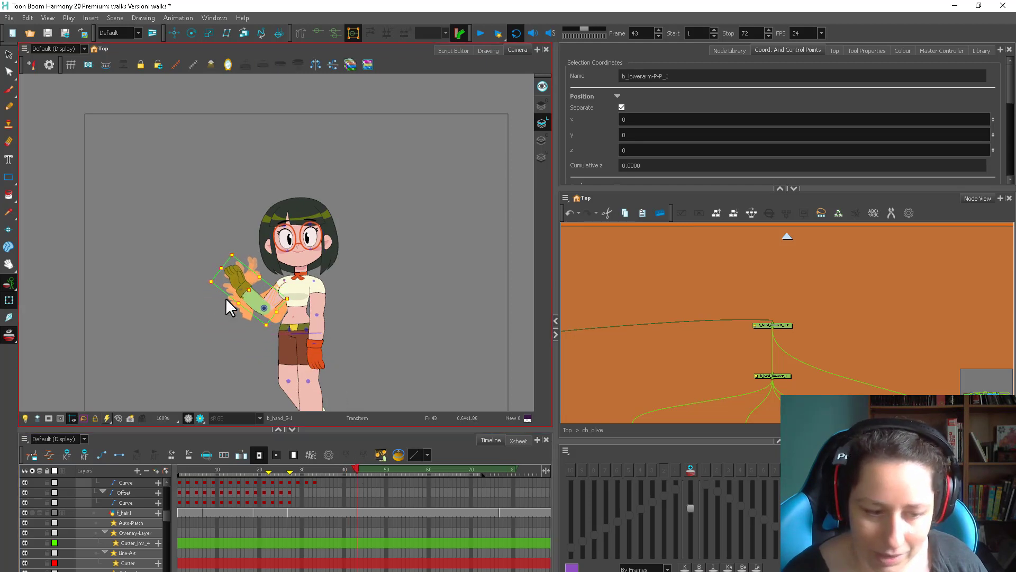
{"action": "left_click", "coordinate": [145, 263]}
{"action": "left_click_drag", "start_coordinate": [347, 471], "coordinate": [348, 518]}
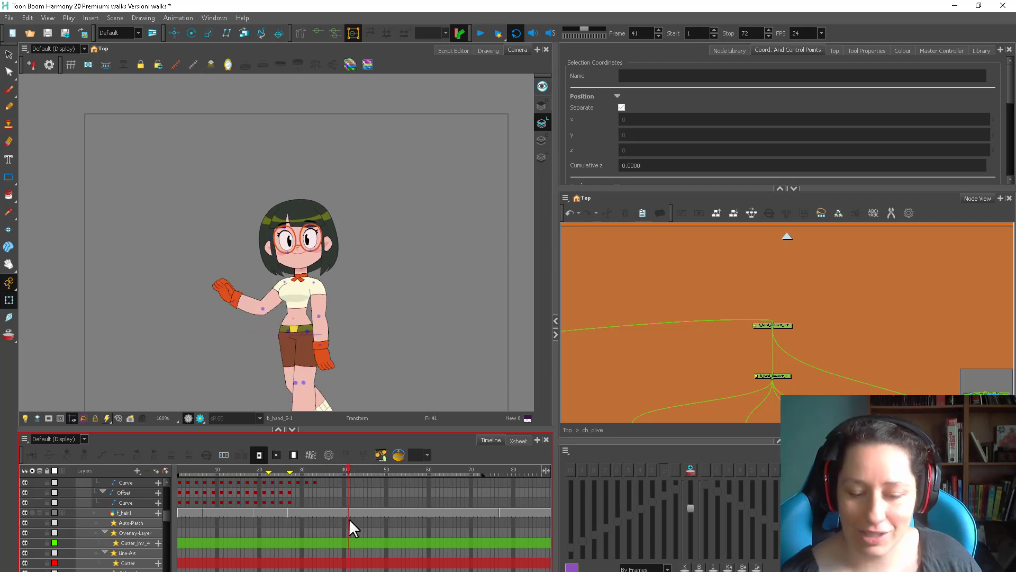
Rotate the back arm's master peg upward over the onion skin range from frame 41, and return to Animate Current Frame
{"action": "left_click", "coordinate": [9, 282]}
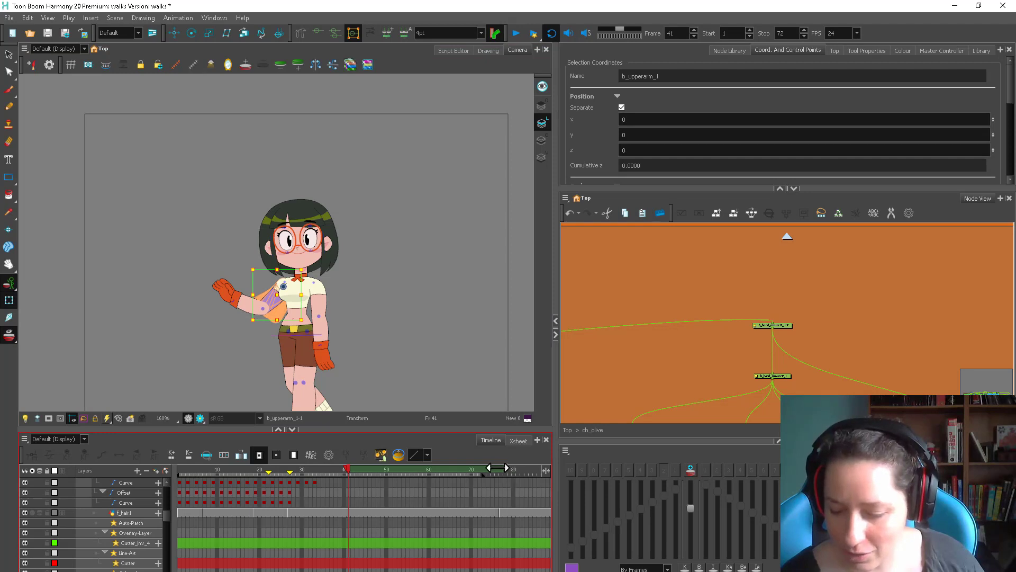
{"action": "key", "text": "b"}
{"action": "key", "text": "b"}
{"action": "key", "text": "b"}
{"action": "key", "text": "b"}
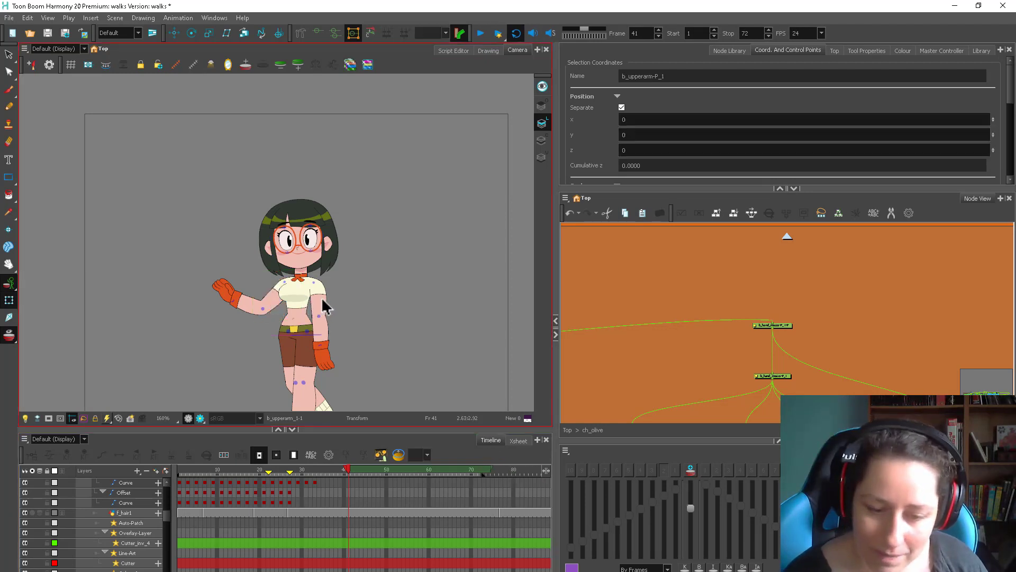
{"action": "left_click_drag", "start_coordinate": [307, 331], "coordinate": [275, 347]}
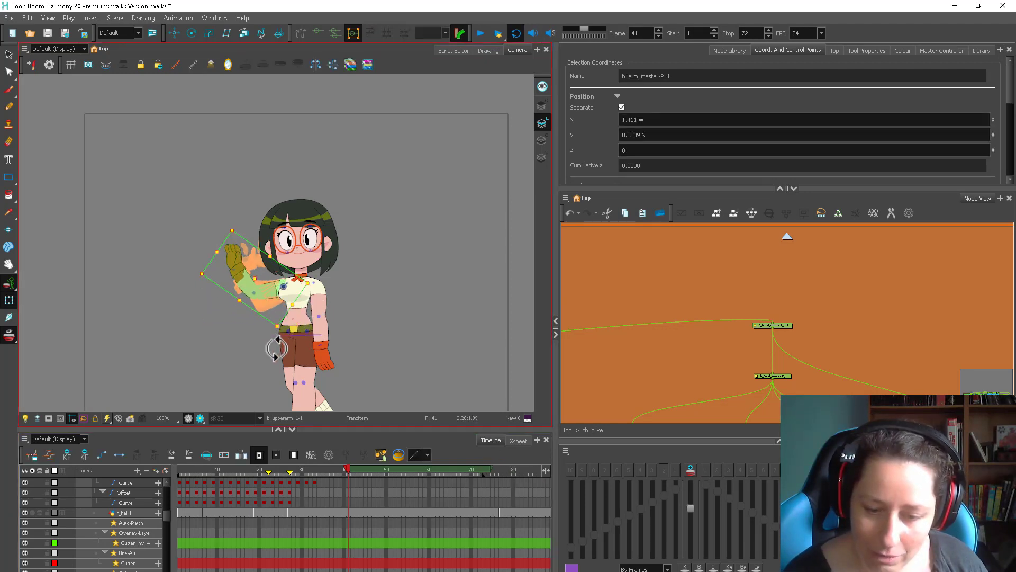
{"action": "left_click", "coordinate": [10, 283]}
{"action": "left_click", "coordinate": [26, 282]}
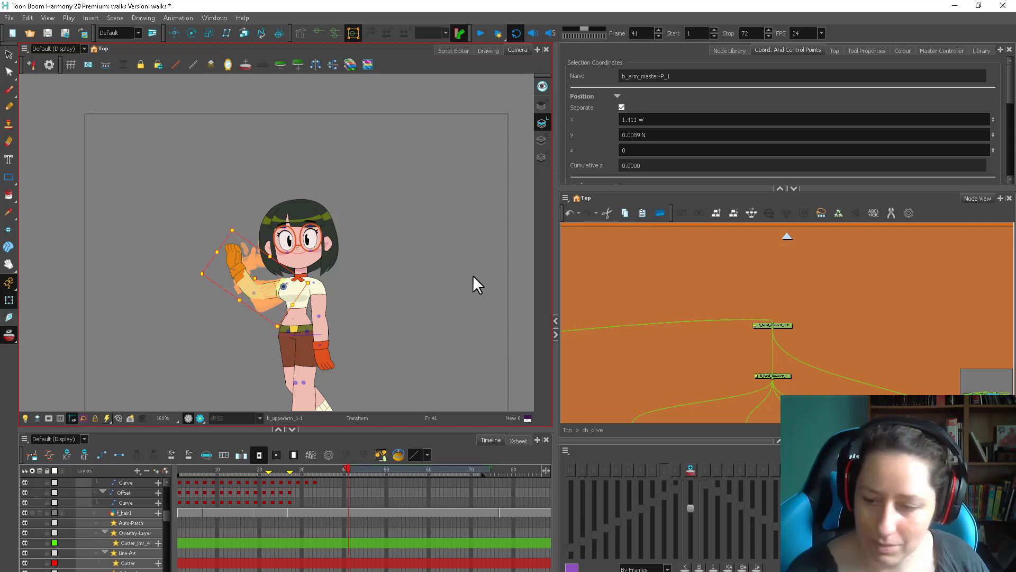
Scrub through the frames from 43 onward to check the raised back arm's motion
{"action": "left_click", "coordinate": [592, 286]}
{"action": "left_click", "coordinate": [355, 470]}
{"action": "left_click_drag", "start_coordinate": [357, 469], "coordinate": [471, 466]}
{"action": "scroll", "coordinate": [301, 307], "scroll_direction": "up", "scroll_amount": 3}
{"action": "left_click_drag", "start_coordinate": [360, 470], "coordinate": [399, 469]}
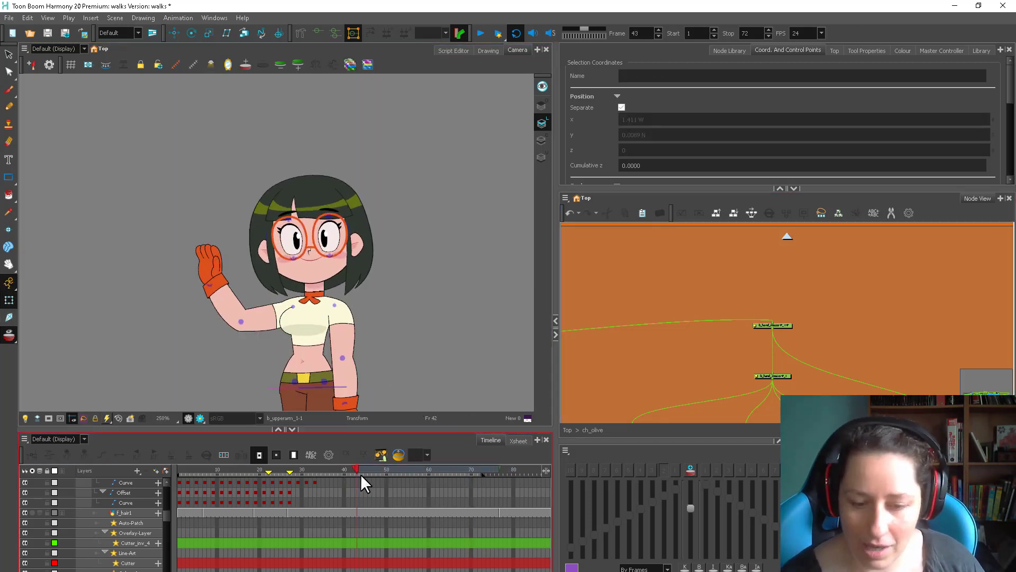
Select the back arm's master peg b_arm_master-P_1 at frame 53 and locate it in the node network and timeline
{"action": "left_click", "coordinate": [284, 307]}
{"action": "scroll", "coordinate": [293, 314], "scroll_direction": "up", "scroll_amount": 1}
{"action": "key", "text": "b"}
{"action": "key", "text": "b"}
{"action": "key", "text": "b"}
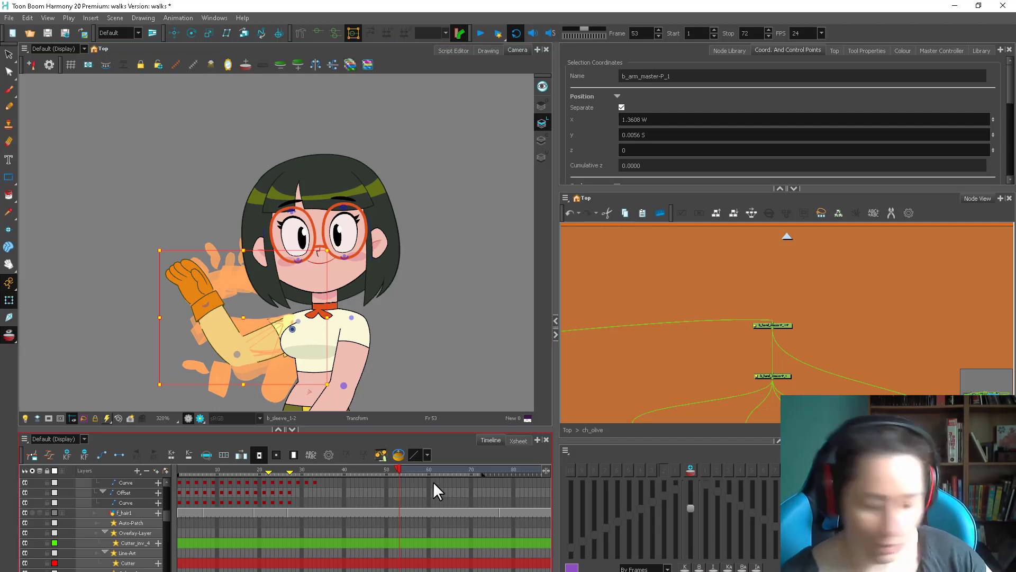
{"action": "key", "text": "o"}
{"action": "left_click_drag", "start_coordinate": [790, 330], "coordinate": [799, 335]}
{"action": "key", "text": "o"}
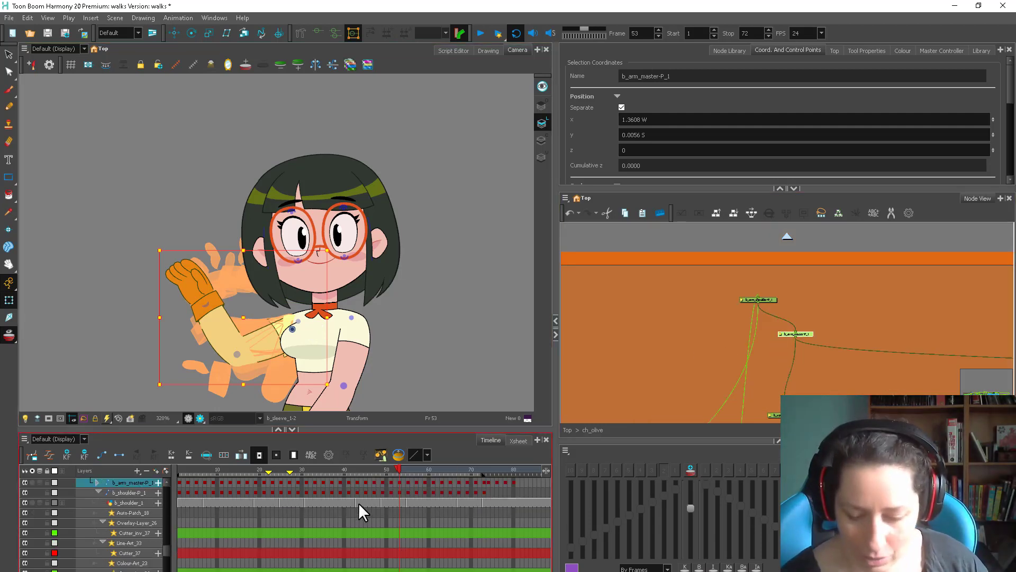
Expand the b_arm_master-P_1 functions, open the Rotation: Angle_z curve, and go to frame 55
{"action": "left_click", "coordinate": [159, 482]}
{"action": "left_click", "coordinate": [147, 523]}
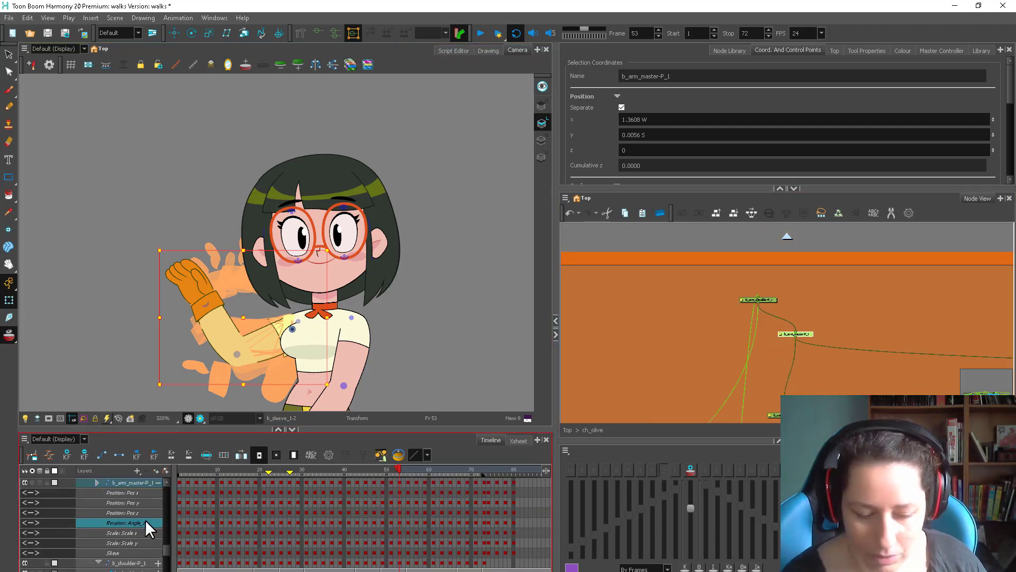
{"action": "double_click", "coordinate": [146, 523]}
{"action": "mouse_move", "coordinate": [413, 470]}
{"action": "left_mouse_down"}
{"action": "mouse_move", "coordinate": [444, 475]}
{"action": "mouse_move", "coordinate": [407, 475]}
{"action": "left_mouse_up"}
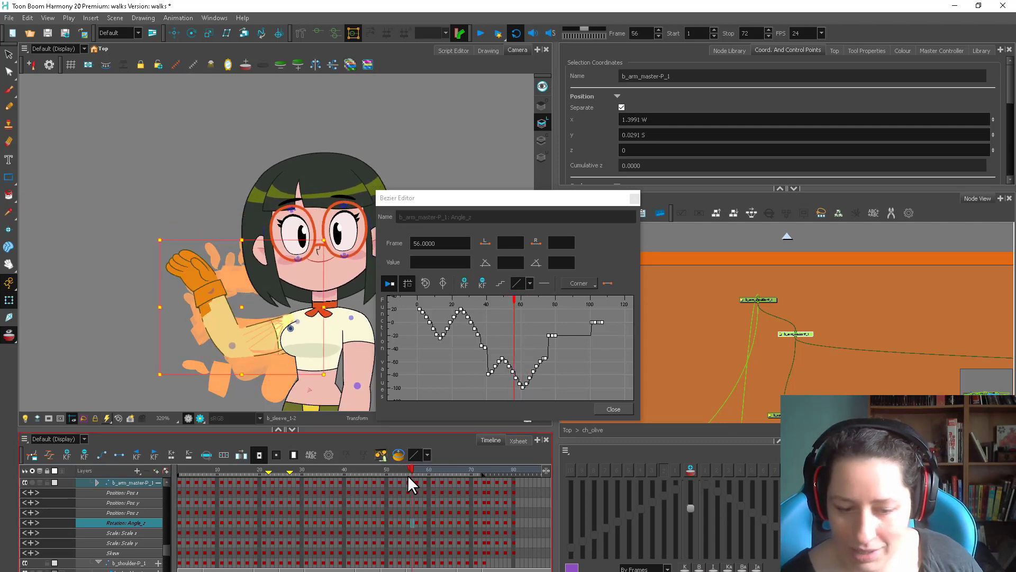
{"action": "key", "text": "2"}
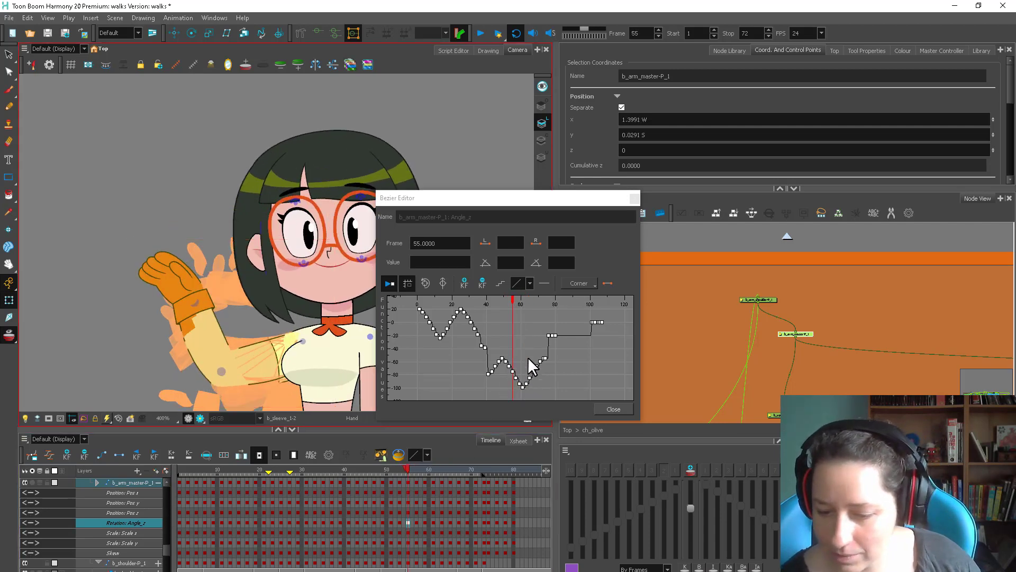
Raise the lowest keyframes of the back arm master peg's Angle_z curve up to frame 65 to soften the dip
{"action": "key", "text": "2"}
{"action": "left_click_drag", "start_coordinate": [529, 365], "coordinate": [500, 333]}
{"action": "left_click", "coordinate": [482, 339]}
{"action": "left_click", "coordinate": [496, 343]}
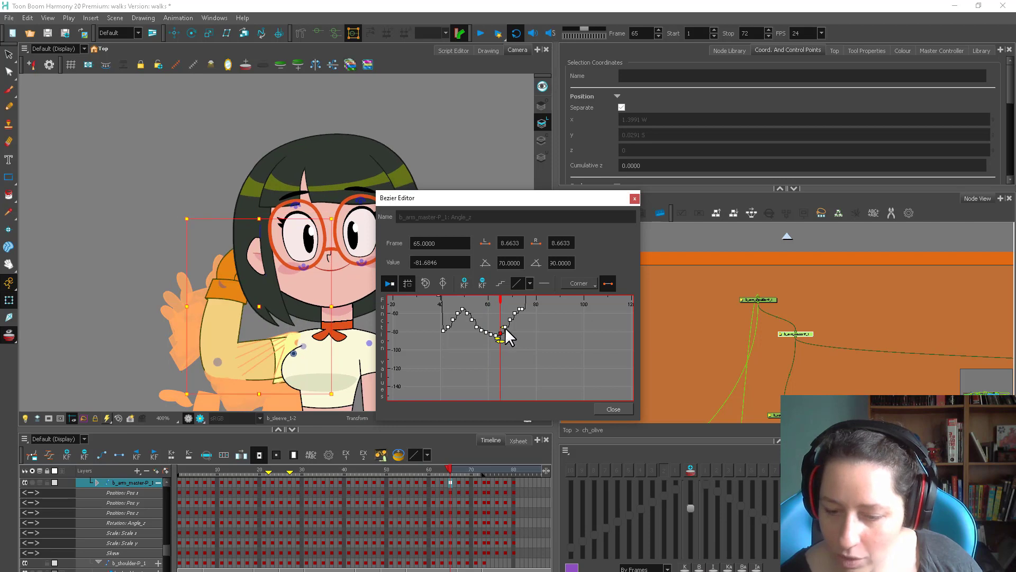
{"action": "left_click", "coordinate": [505, 326]}
{"action": "key", "text": "2"}
{"action": "key", "text": "2"}
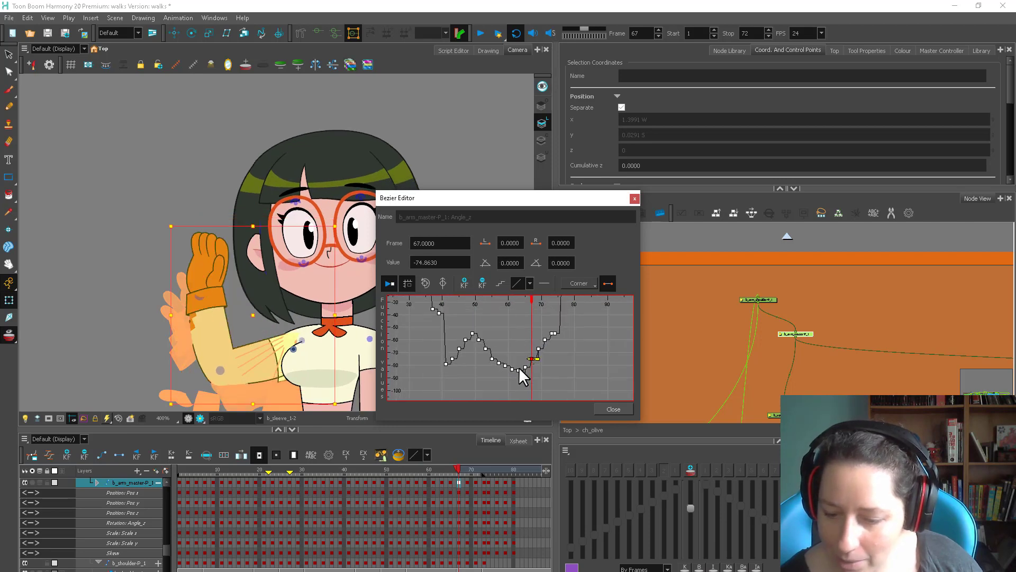
Even out the back arm master peg's Angle_z keyframes from frame 57 onward into a smoother valley
{"action": "key", "text": "2"}
{"action": "key", "text": "2"}
{"action": "left_click", "coordinate": [490, 368]}
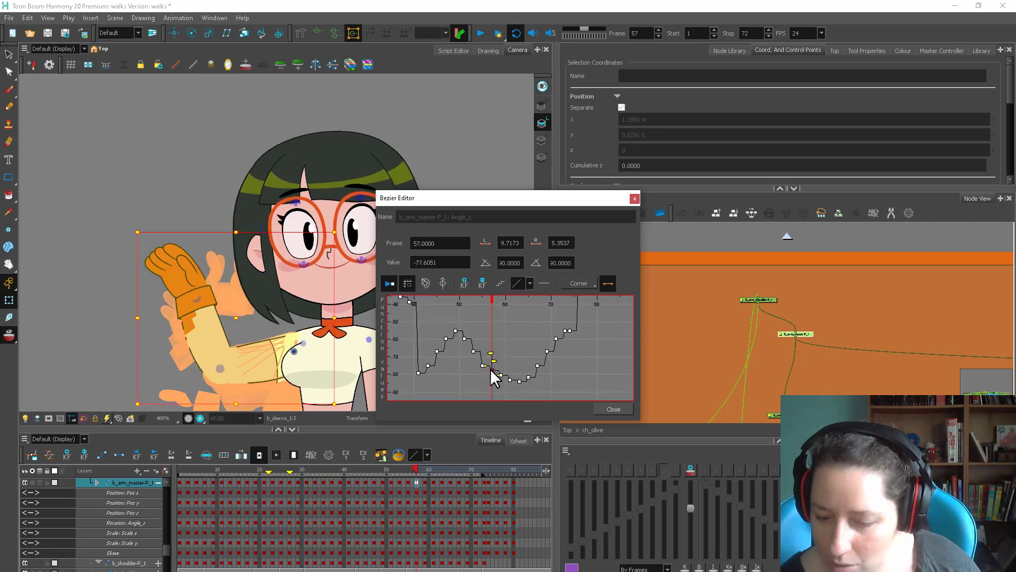
{"action": "left_click_drag", "start_coordinate": [491, 369], "coordinate": [509, 372]}
{"action": "left_click_drag", "start_coordinate": [519, 380], "coordinate": [520, 373]}
{"action": "left_click_drag", "start_coordinate": [528, 376], "coordinate": [559, 355]}
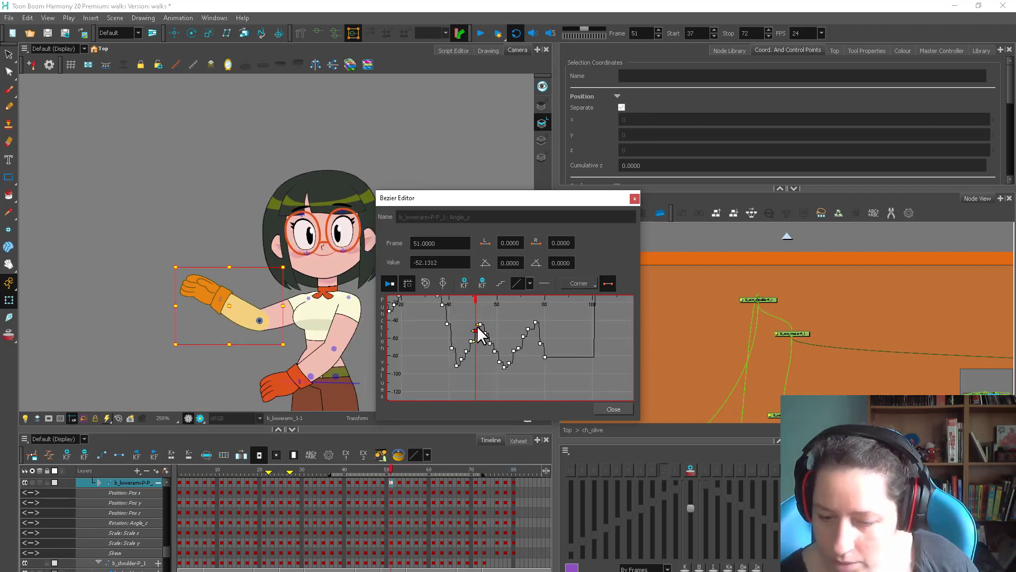
Select the lower arm's Angle_z keyframe at frame 53, close the curve editor, and deselect the arm
{"action": "left_click", "coordinate": [479, 325]}
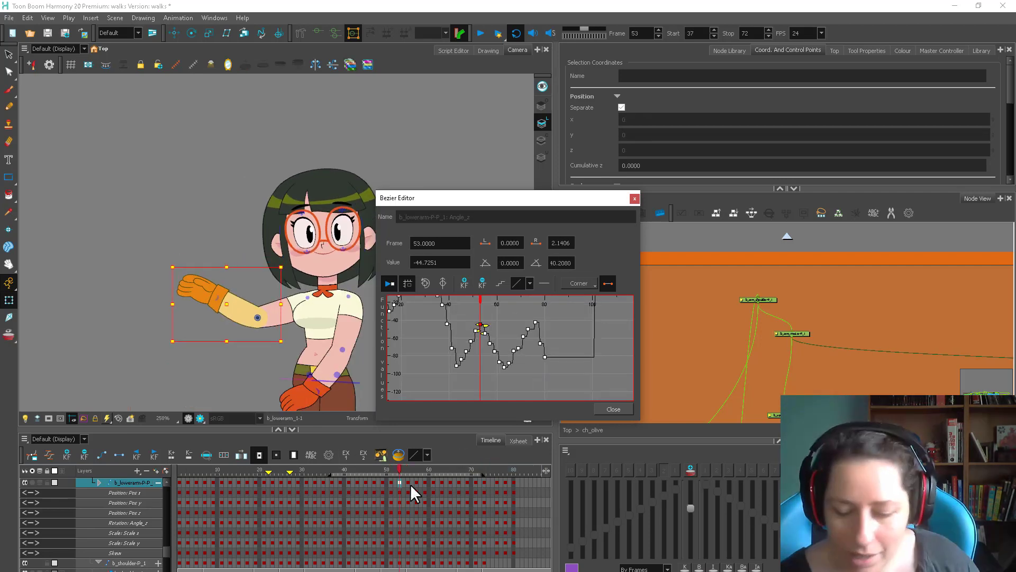
{"action": "left_click", "coordinate": [608, 409]}
{"action": "left_click", "coordinate": [641, 377]}
Play the animation from frame 39 to check the back arm's waving motion, and stop playback
{"action": "left_click_drag", "start_coordinate": [357, 469], "coordinate": [339, 468]}
{"action": "key", "text": "1"}
{"action": "key", "text": "1"}
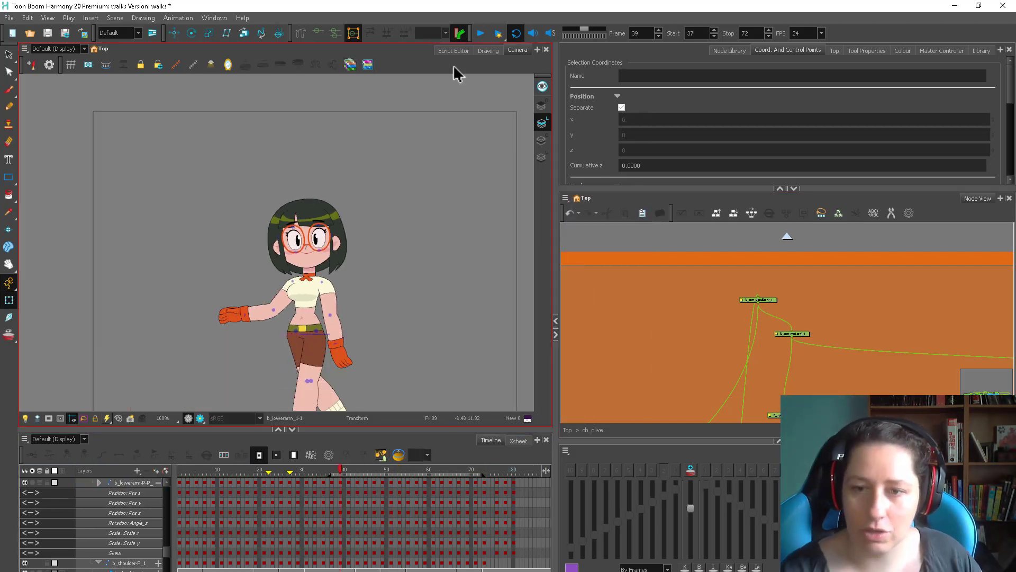
{"action": "left_click", "coordinate": [477, 35]}
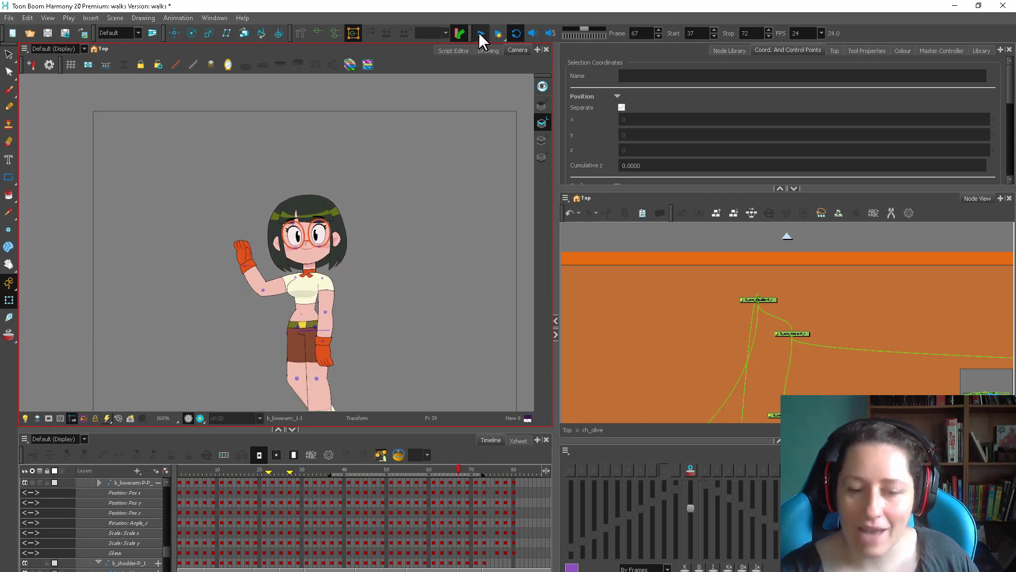
{"action": "left_click", "coordinate": [481, 33]}
Examine the back arm and shoulder up close around frames 37 to 39
{"action": "scroll", "coordinate": [425, 97], "scroll_direction": "up", "scroll_amount": 2}
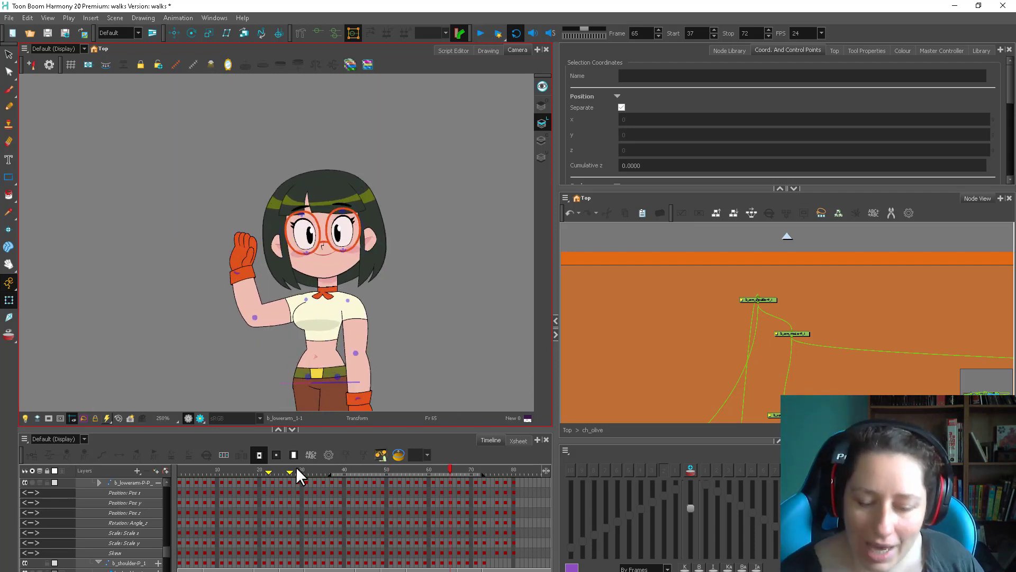
{"action": "left_click", "coordinate": [327, 471]}
{"action": "left_click_drag", "start_coordinate": [333, 472], "coordinate": [334, 472]}
{"action": "key", "text": "2"}
{"action": "key", "text": "2"}
{"action": "key", "text": "2"}
{"action": "left_click_drag", "start_coordinate": [379, 402], "coordinate": [368, 360]}
{"action": "mouse_move", "coordinate": [338, 471]}
{"action": "left_mouse_down"}
{"action": "mouse_move", "coordinate": [361, 472]}
{"action": "mouse_move", "coordinate": [344, 472]}
{"action": "left_mouse_up"}
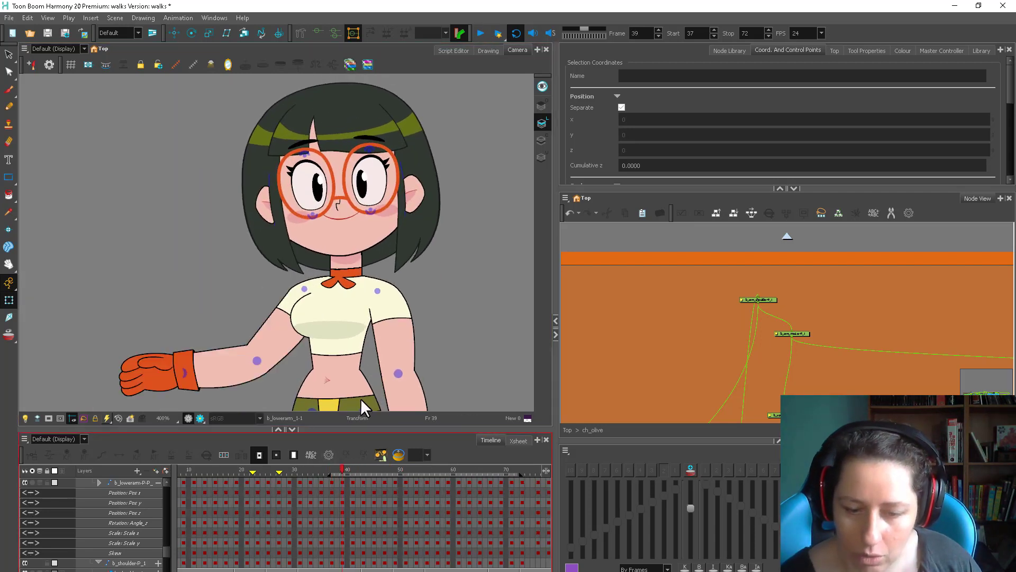
{"action": "scroll", "coordinate": [360, 398], "scroll_direction": "up", "scroll_amount": 2}
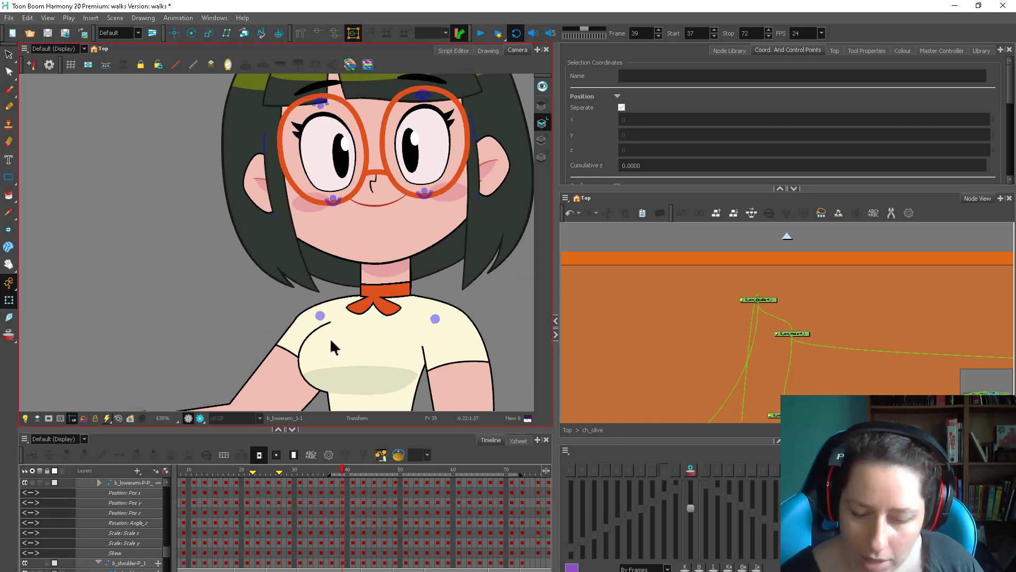
At frame 41, nudge and rotate the back upper arm peg b_upperarm-P_1 slightly so the sleeve meets the shoulder
{"action": "left_click", "coordinate": [352, 471]}
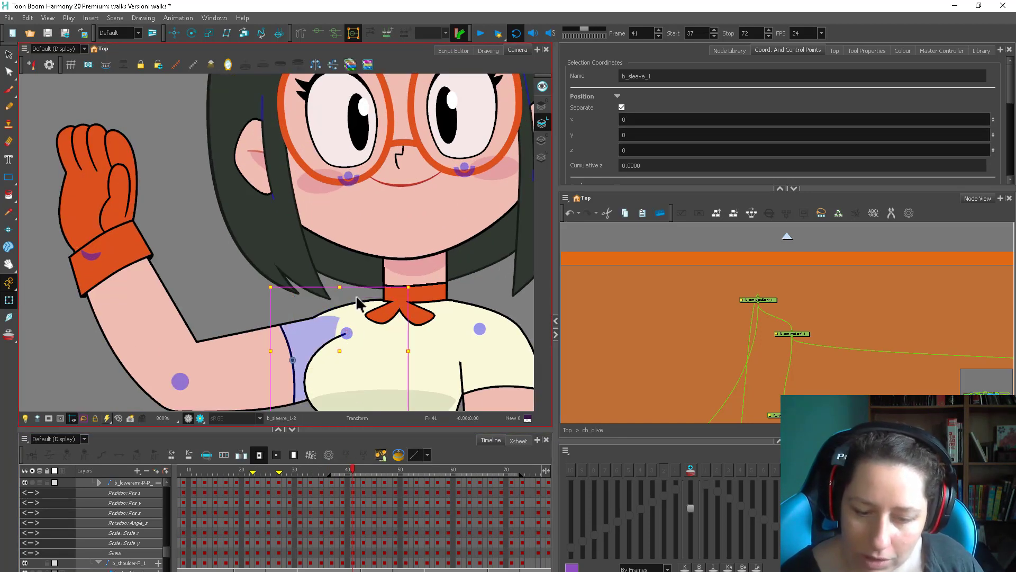
{"action": "left_click", "coordinate": [332, 341]}
{"action": "left_click_drag", "start_coordinate": [336, 306], "coordinate": [333, 304]}
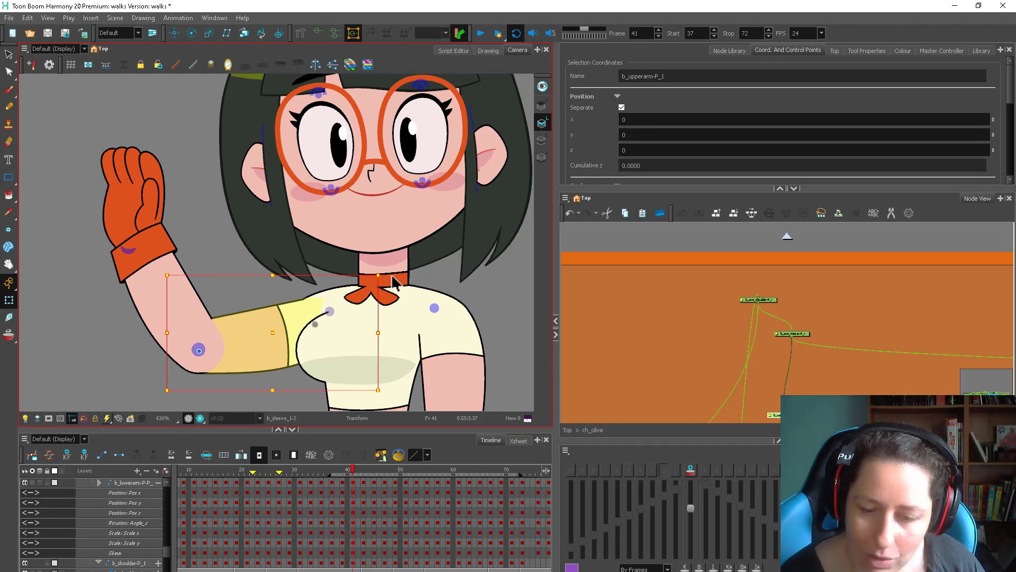
{"action": "left_click_drag", "start_coordinate": [385, 271], "coordinate": [381, 268]}
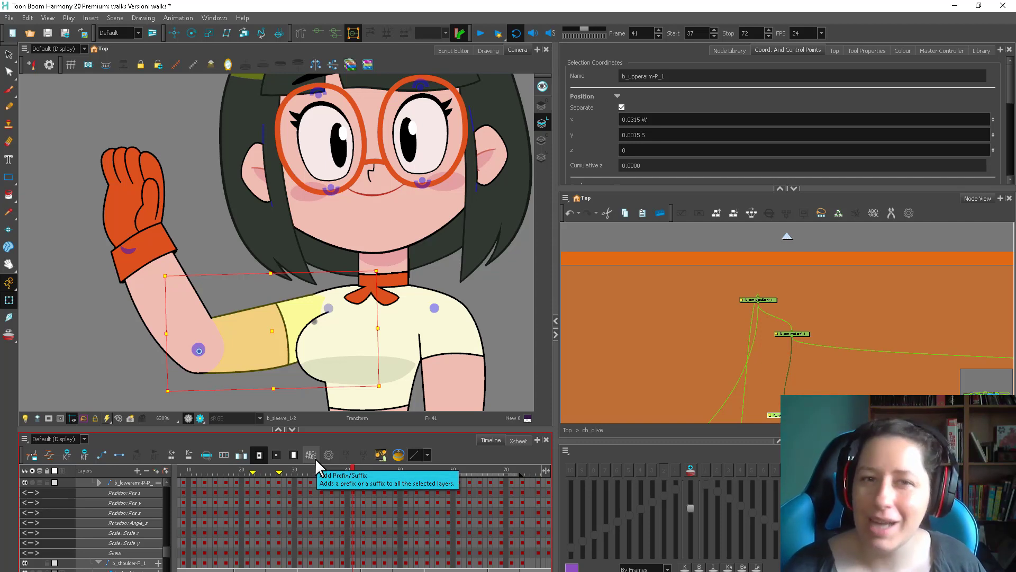
{"action": "left_click", "coordinate": [282, 392]}
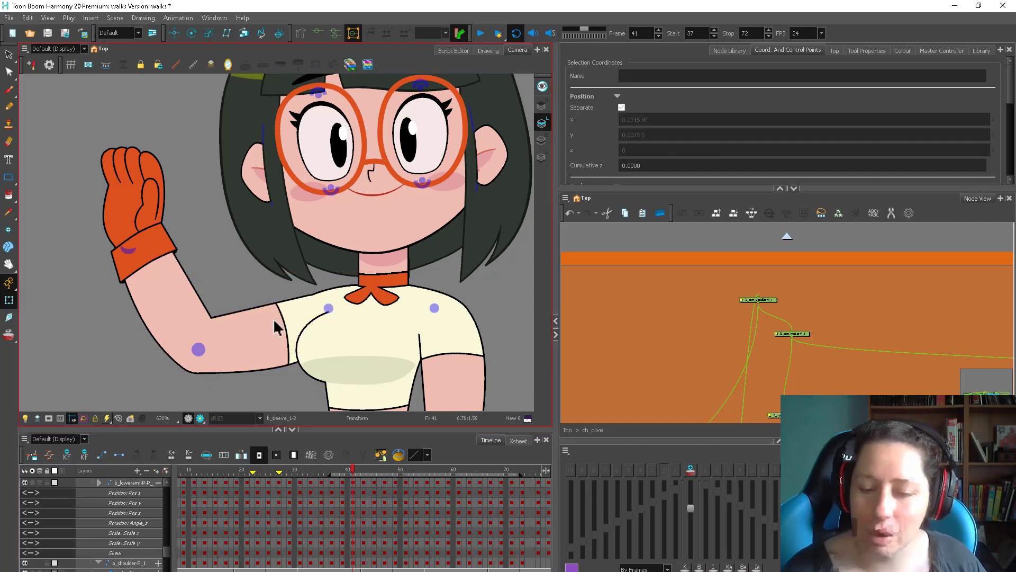
At frame 43, rotate the shoulder piece b_shoulder_1 slightly upward to line up with the raised sleeve
{"action": "left_click", "coordinate": [363, 471]}
{"action": "left_click", "coordinate": [328, 284]}
{"action": "key", "text": "2"}
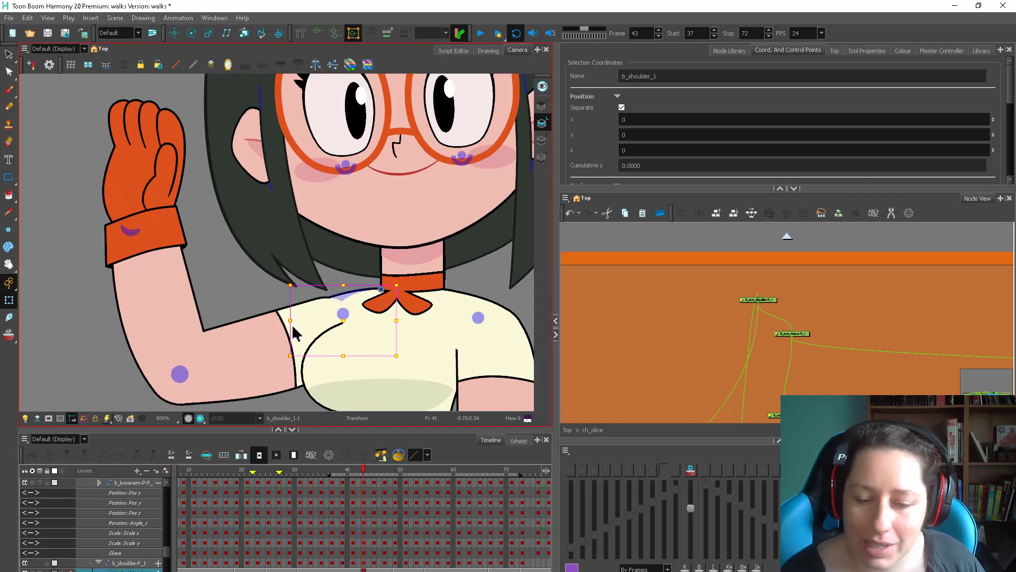
{"action": "left_click_drag", "start_coordinate": [290, 335], "coordinate": [285, 317]}
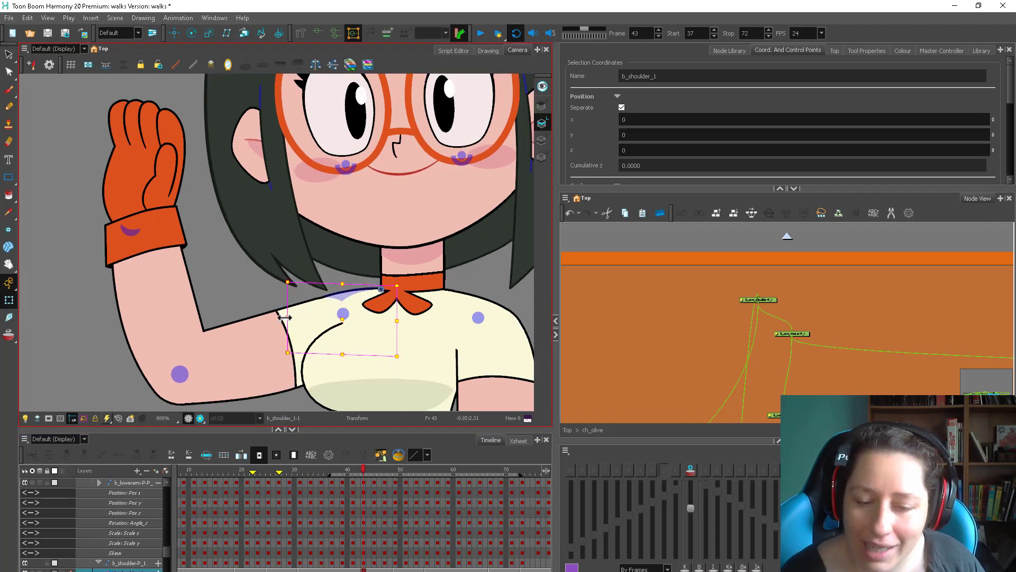
From frame 45, switch to Animate Onion Skin Range and rotate b_shoulder_1 slightly across the following frames
{"action": "left_click", "coordinate": [374, 470]}
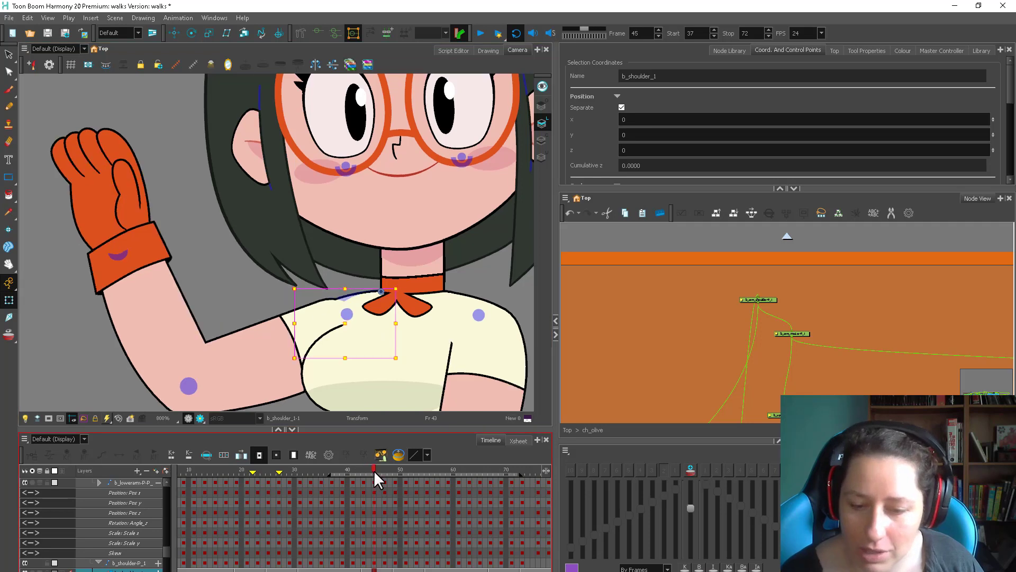
{"action": "left_click", "coordinate": [12, 283]}
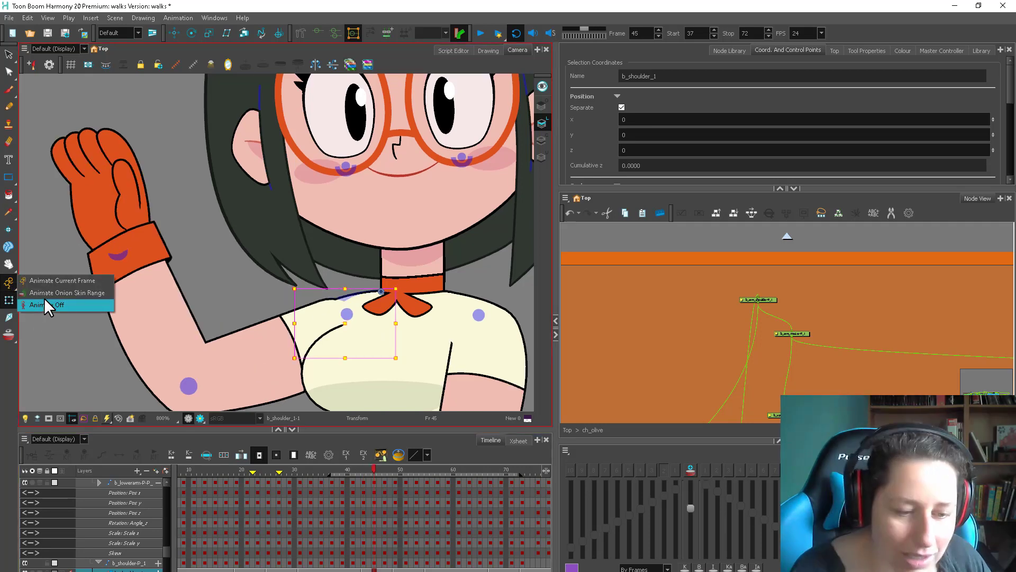
{"action": "left_click", "coordinate": [43, 297]}
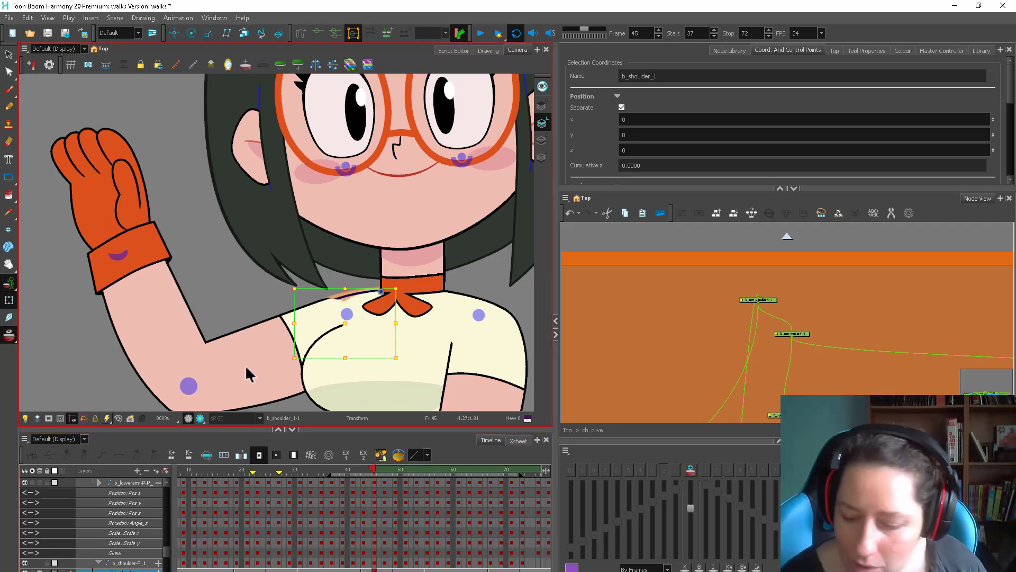
{"action": "scroll", "coordinate": [475, 479], "scroll_direction": "right", "scroll_amount": 4}
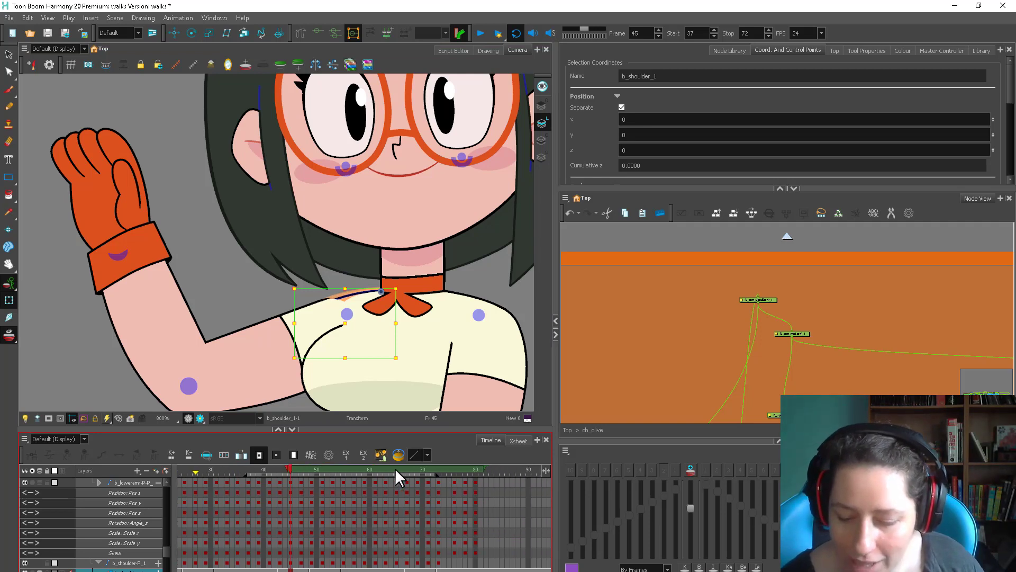
{"action": "left_click_drag", "start_coordinate": [294, 337], "coordinate": [292, 330]}
{"action": "left_click", "coordinate": [14, 339]}
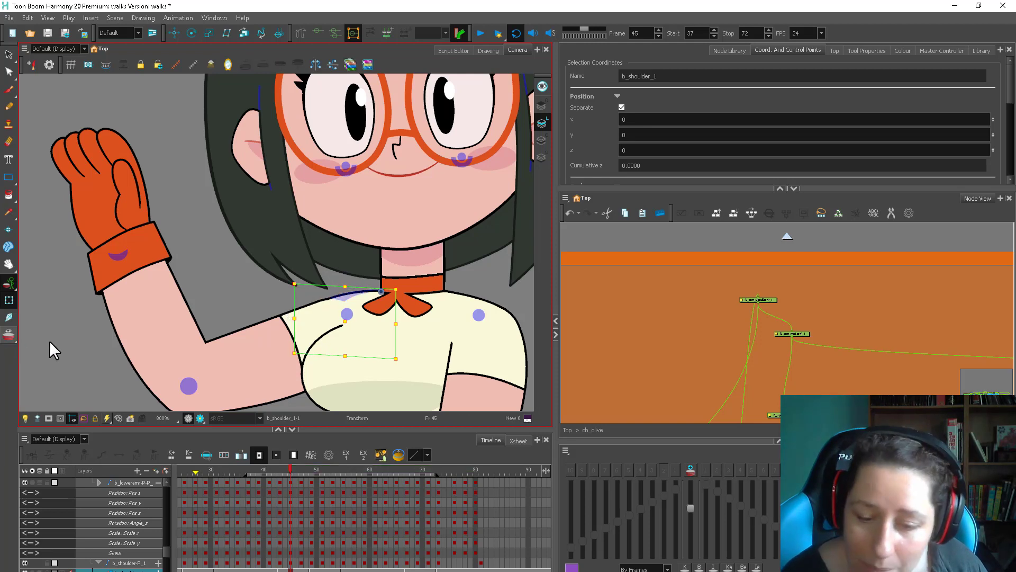
{"action": "left_click_drag", "start_coordinate": [294, 324], "coordinate": [295, 335]}
{"action": "left_click", "coordinate": [9, 335]}
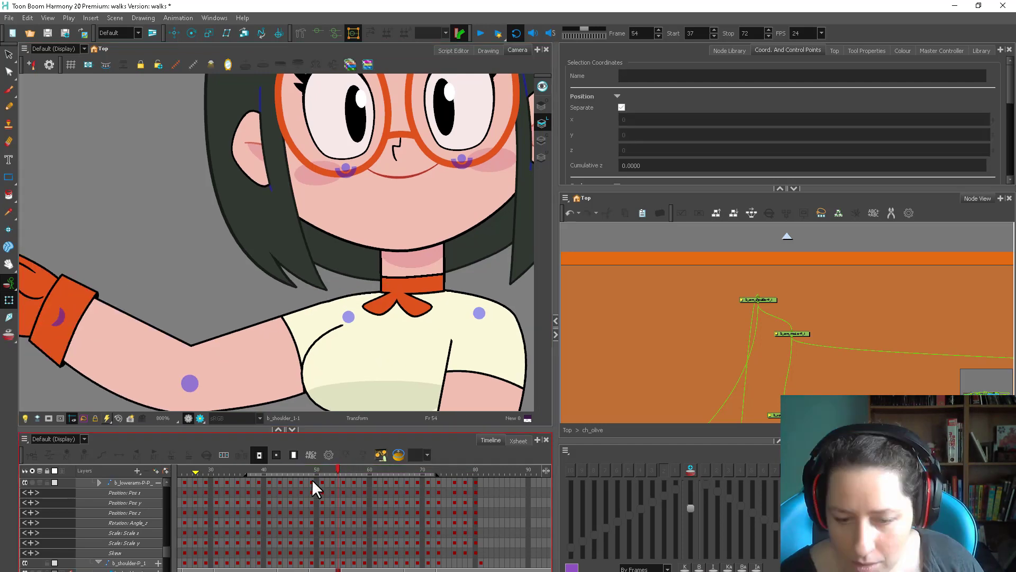
Return to frame 45, switch back to Animate Current Frame, and select b_shoulder_1
{"action": "left_click_drag", "start_coordinate": [311, 477], "coordinate": [290, 472]}
{"action": "key", "text": "2"}
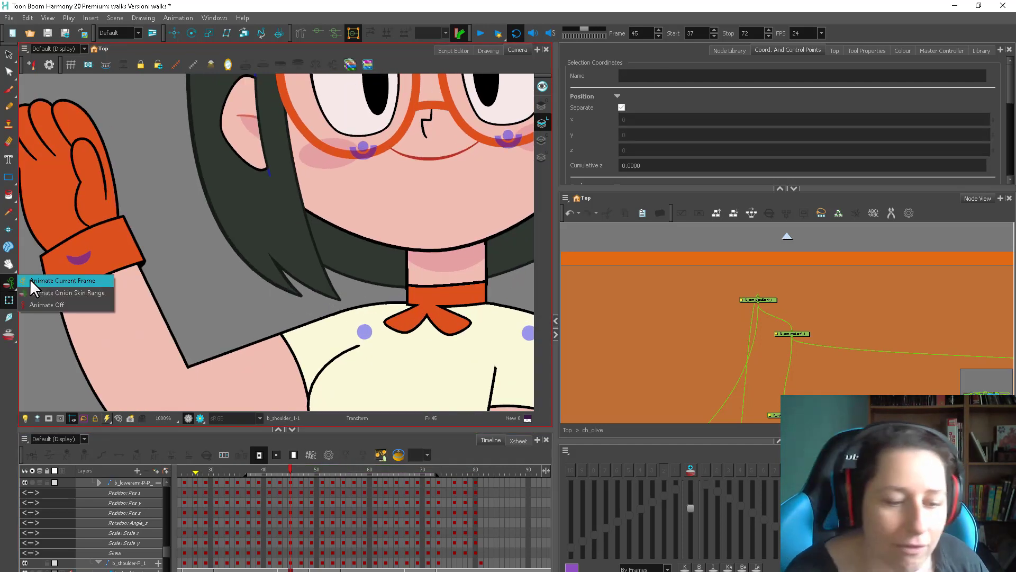
{"action": "left_click", "coordinate": [361, 309]}
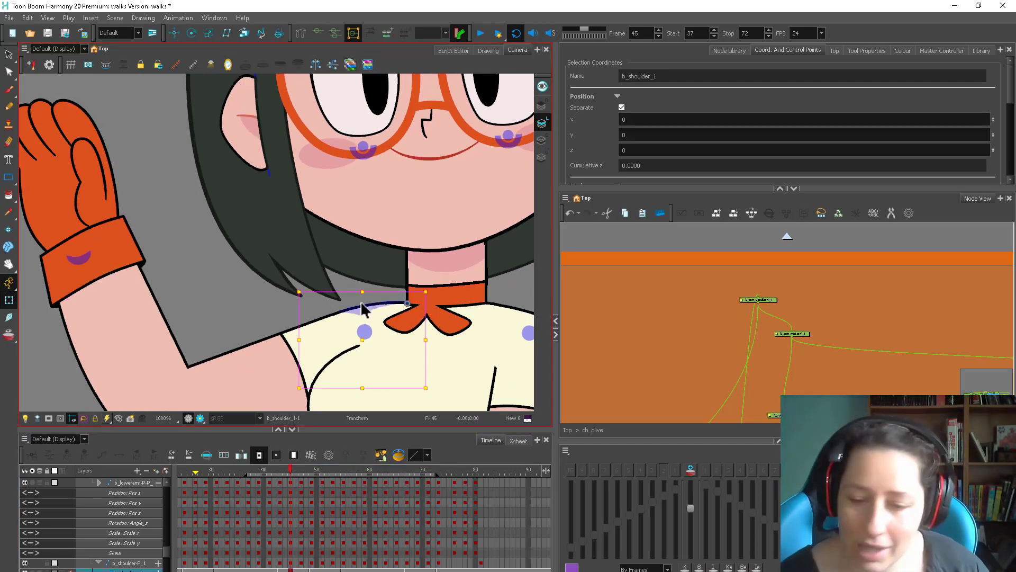
Fine-tune the rotation of b_shoulder_1 at frames 47, 49 and 51 to blend it with the sleeve
{"action": "key", "text": "period"}
{"action": "key", "text": "period"}
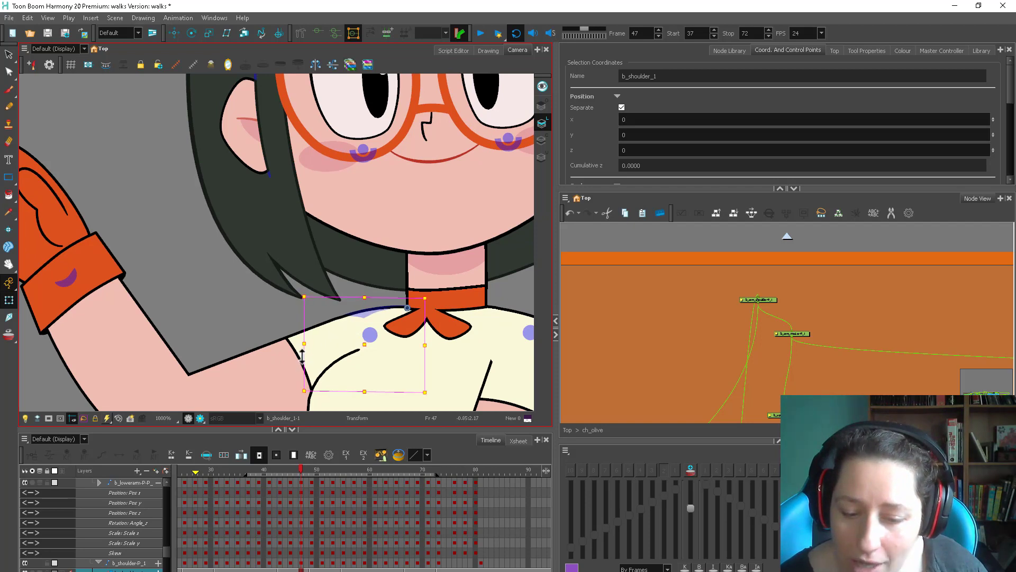
{"action": "key", "text": "period"}
{"action": "key", "text": "period"}
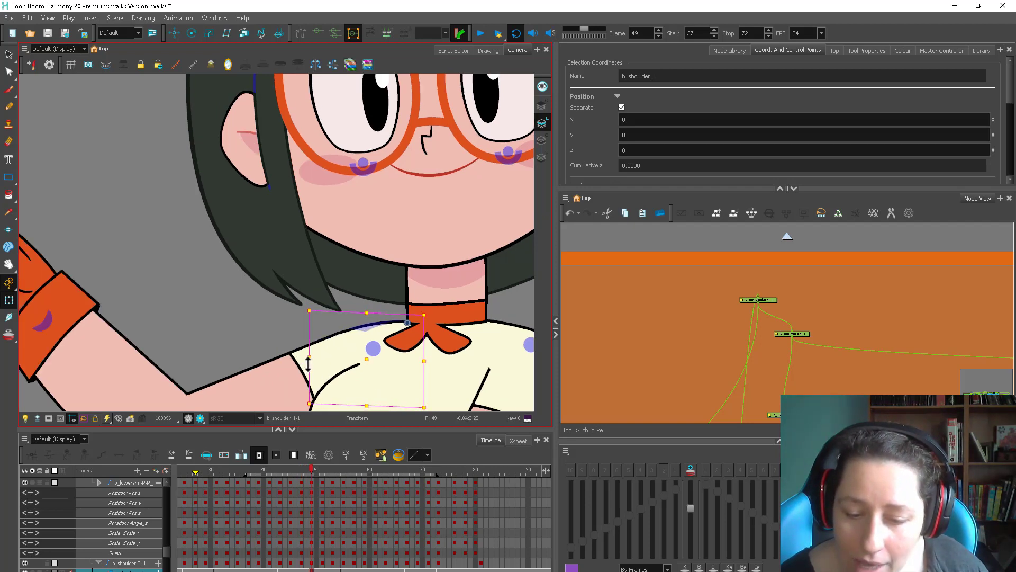
{"action": "key", "text": "period"}
{"action": "key", "text": "period"}
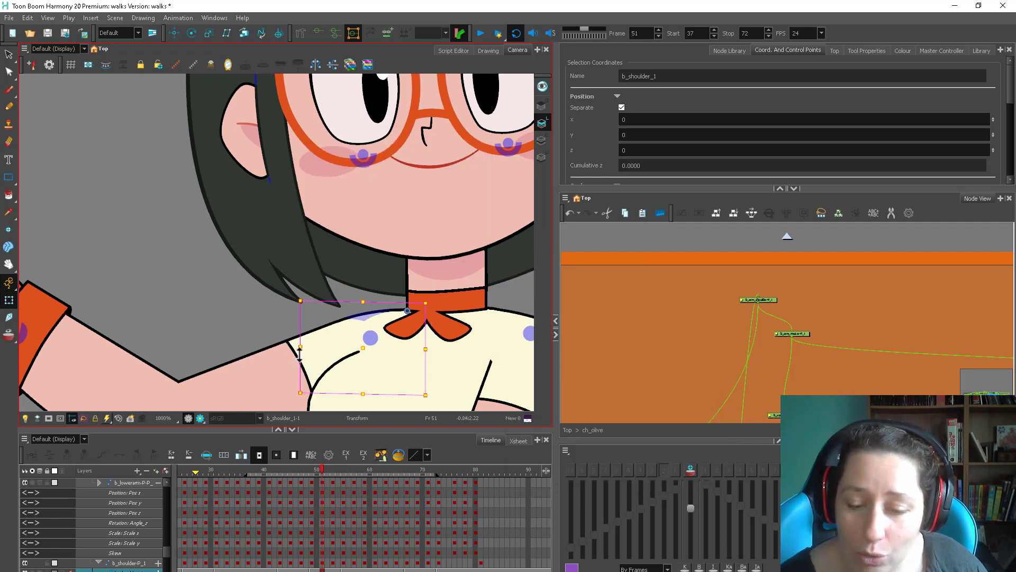
Adjust the rotation of b_shoulder_1 around frames 53 and 54 to keep the shoulder line smooth
{"action": "key", "text": "period"}
{"action": "key", "text": "period"}
{"action": "key", "text": "period"}
{"action": "key", "text": "period"}
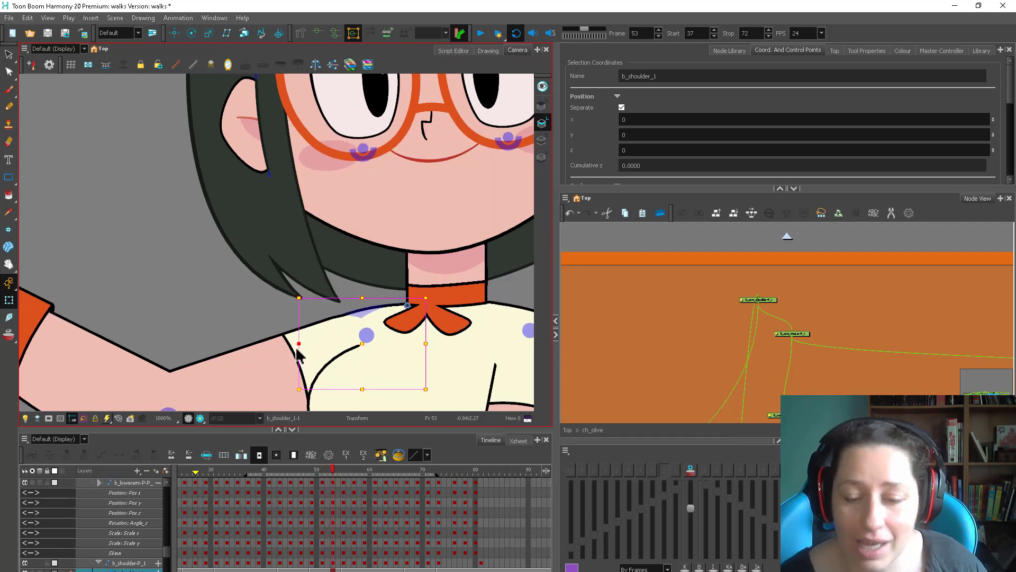
{"action": "key", "text": "comma"}
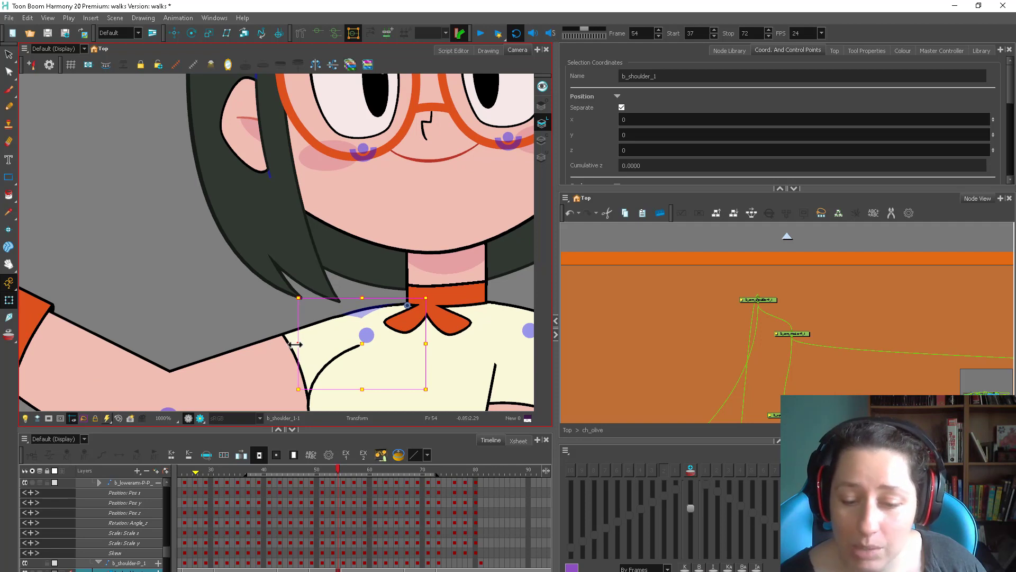
{"action": "key", "text": "period"}
{"action": "key", "text": "period"}
{"action": "key", "text": "period"}
{"action": "key", "text": "period"}
{"action": "key", "text": "period"}
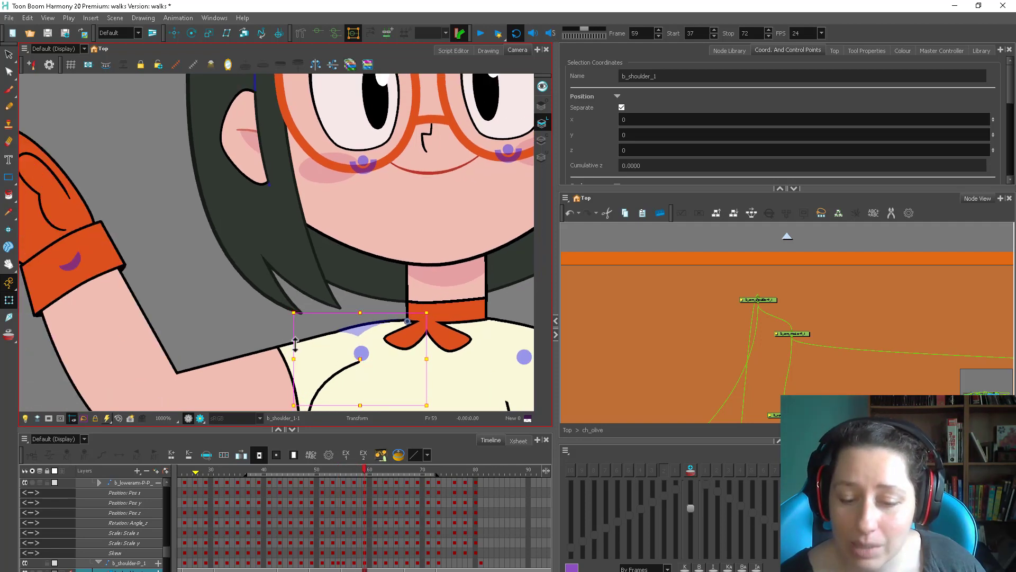
Step through the frames from 59 to 70 to check how the shoulder piece meets the sleeve
{"action": "key", "text": "period"}
{"action": "key", "text": "period"}
{"action": "key", "text": "period"}
{"action": "key", "text": "period"}
{"action": "key", "text": "period"}
{"action": "key", "text": "period"}
{"action": "key", "text": "period"}
{"action": "key", "text": "period"}
{"action": "key", "text": "period"}
{"action": "key", "text": "period"}
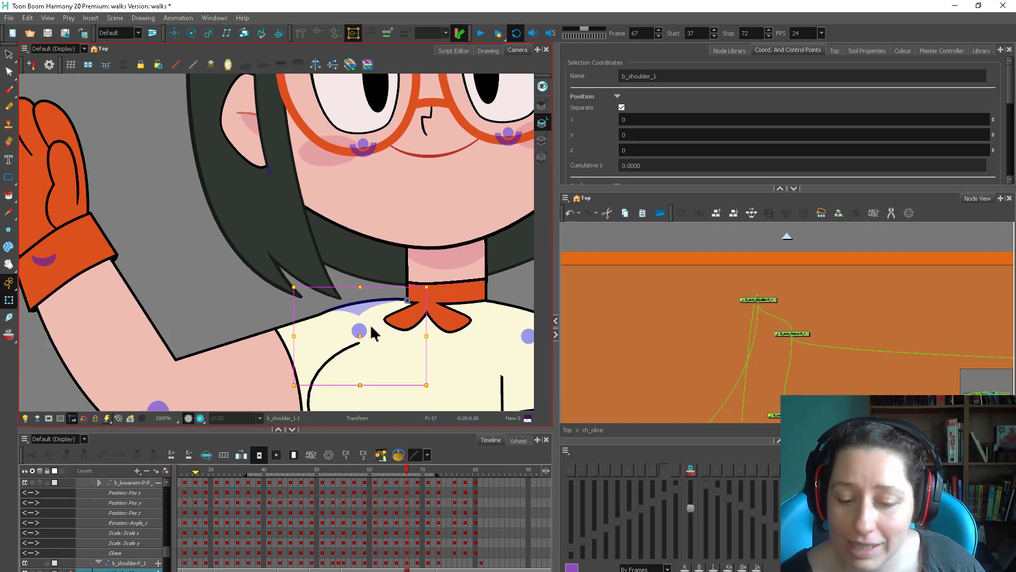
{"action": "key", "text": "period"}
{"action": "key", "text": "period"}
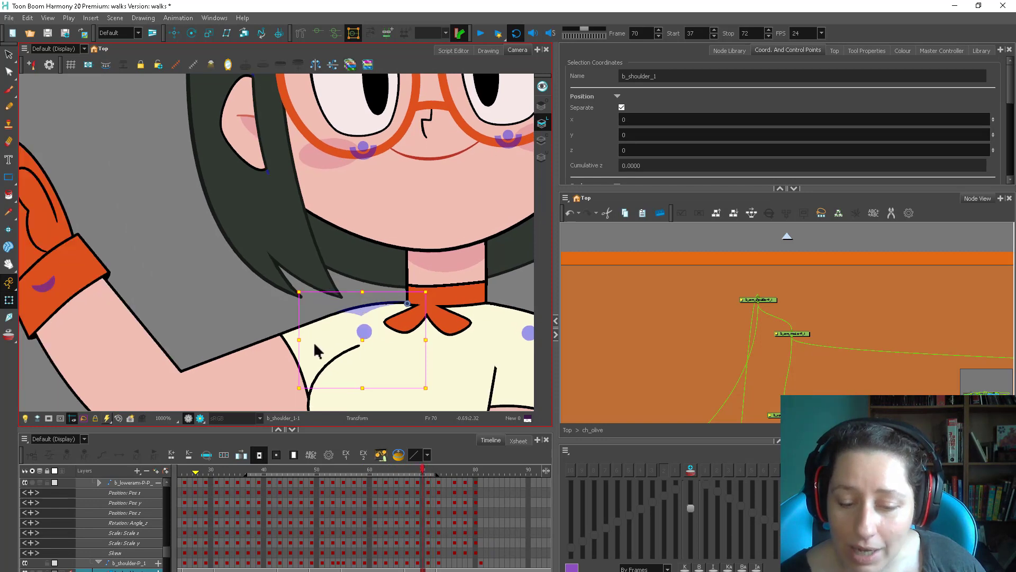
{"action": "key", "text": "comma"}
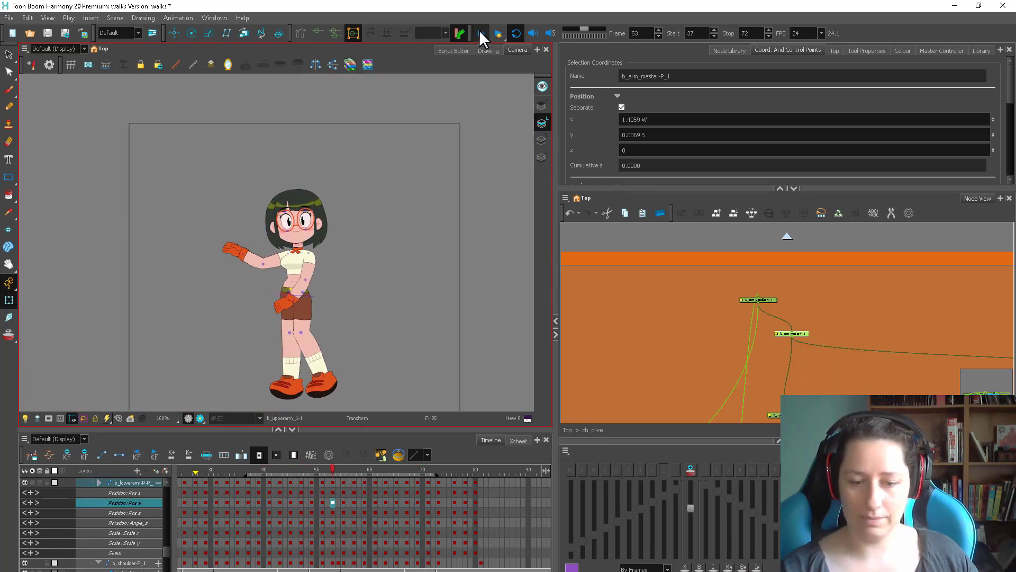
Stop playback and go to frame 33 to examine the back arm's lowered pose up close
{"action": "left_click", "coordinate": [480, 33]}
{"action": "left_click", "coordinate": [227, 470]}
{"action": "key", "text": "2"}
{"action": "key", "text": "2"}
{"action": "key", "text": "2"}
{"action": "key", "text": "space"}
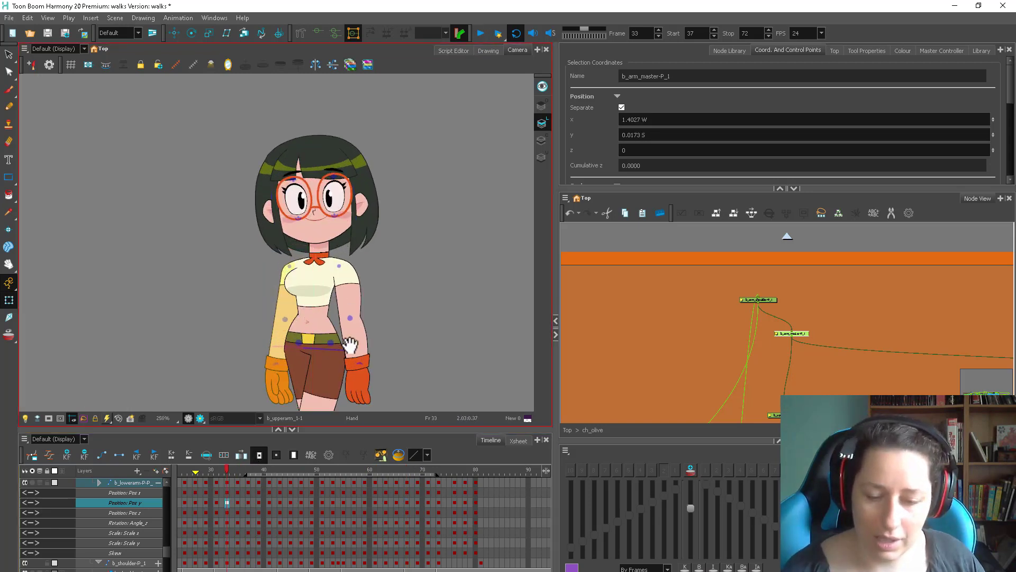
{"action": "left_click_drag", "start_coordinate": [349, 345], "coordinate": [387, 354]}
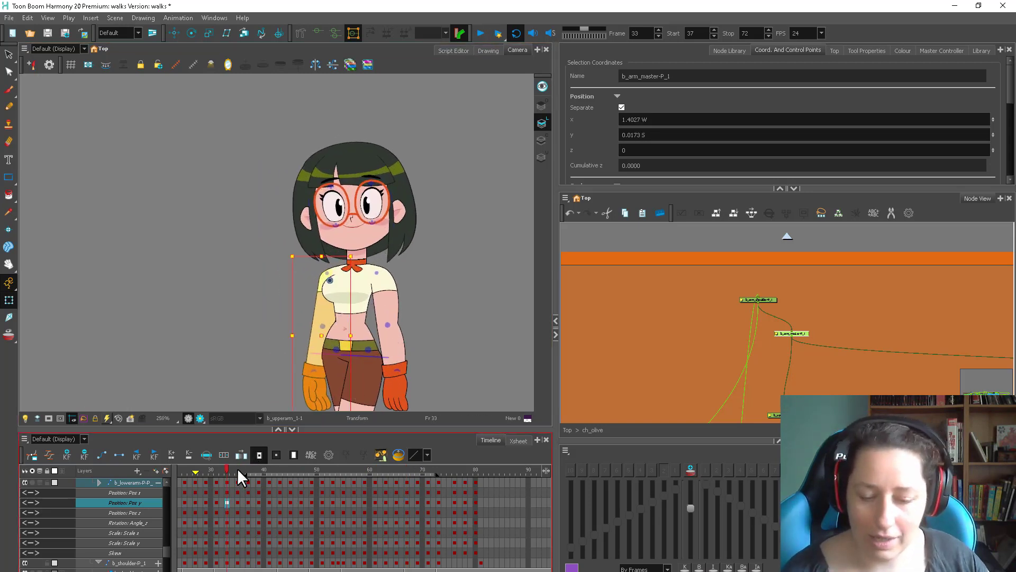
Go to frame 40 and select the whole back arm, b_arm_master-P_1, working up from its lower arm
{"action": "left_click_drag", "start_coordinate": [237, 469], "coordinate": [267, 478]}
{"action": "key", "text": "b"}
{"action": "key", "text": "b"}
{"action": "left_click", "coordinate": [271, 372]}
{"action": "key", "text": "b"}
{"action": "left_click", "coordinate": [286, 475]}
{"action": "key", "text": "comma"}
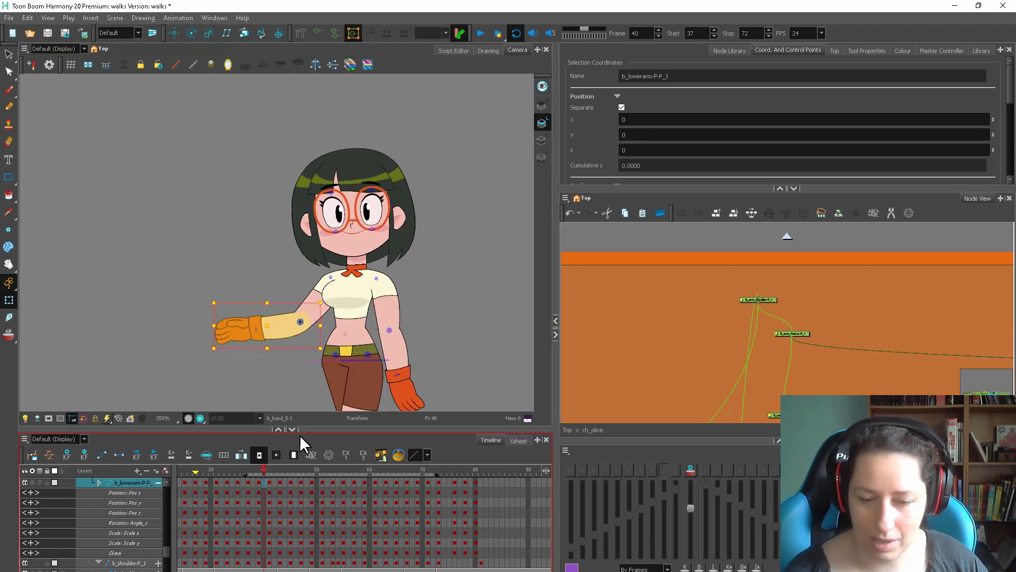
{"action": "key", "text": "period"}
{"action": "key", "text": "b"}
{"action": "key", "text": "b"}
{"action": "left_click_drag", "start_coordinate": [231, 327], "coordinate": [233, 344]}
Step back and forth around frame 40 to compare the back arm's poses as it rises into the wave
{"action": "key", "text": "period"}
{"action": "key", "text": "period"}
{"action": "key", "text": "period"}
{"action": "key", "text": "period"}
{"action": "key", "text": "comma"}
{"action": "key", "text": "comma"}
{"action": "key", "text": "comma"}
{"action": "key", "text": "comma"}
{"action": "key", "text": "comma"}
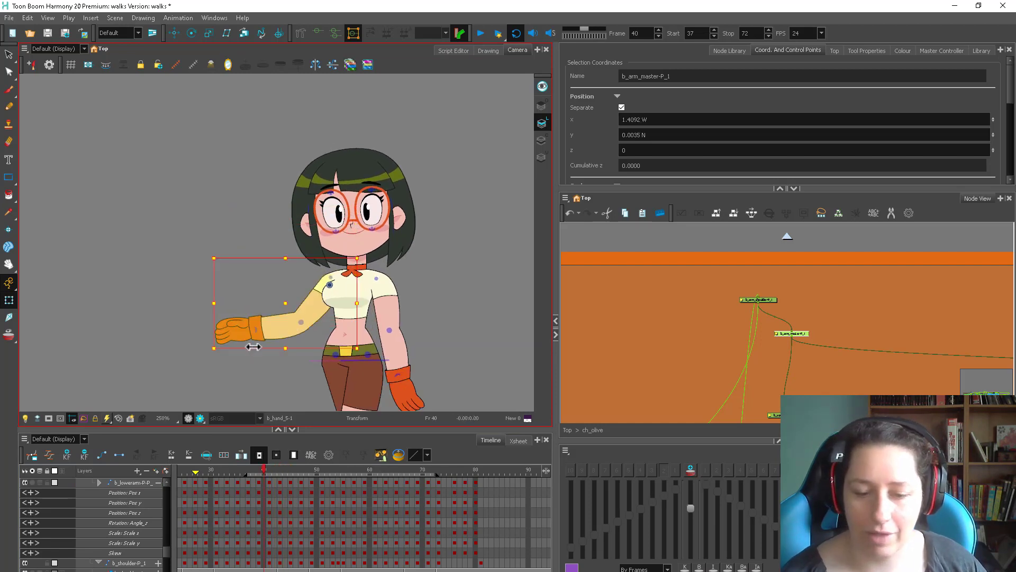
{"action": "key", "text": "period"}
Adjust the rotation of b_shoulder_1 at frames 42, 44 and 45 so it lines up with the sleeve
{"action": "left_click", "coordinate": [252, 245]}
{"action": "key", "text": "comma"}
{"action": "key", "text": "comma"}
{"action": "left_click_drag", "start_coordinate": [268, 309], "coordinate": [257, 300]}
{"action": "key", "text": "period"}
{"action": "key", "text": "period"}
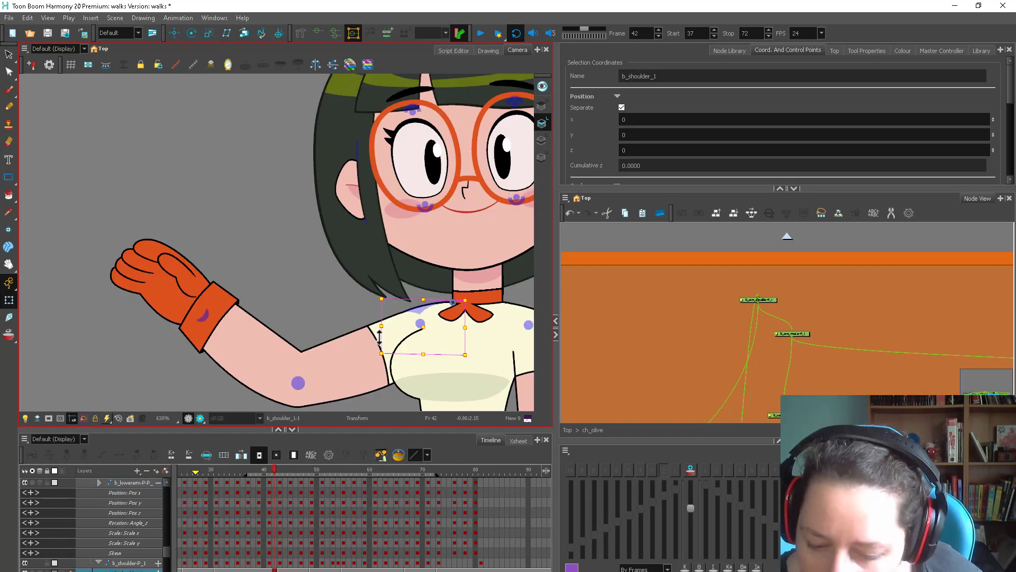
{"action": "key", "text": "period"}
{"action": "key", "text": "period"}
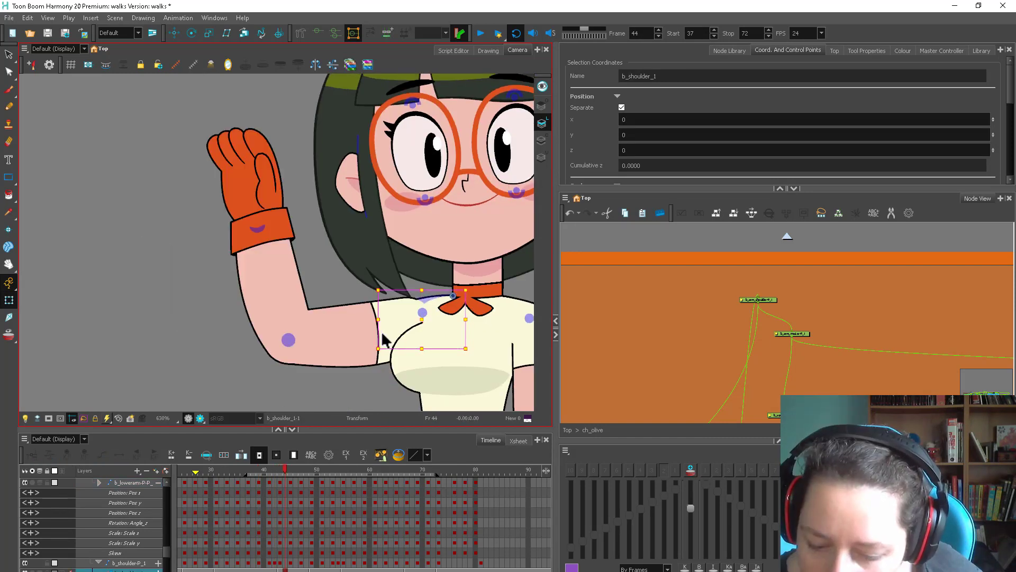
{"action": "left_click_drag", "start_coordinate": [379, 328], "coordinate": [376, 320]}
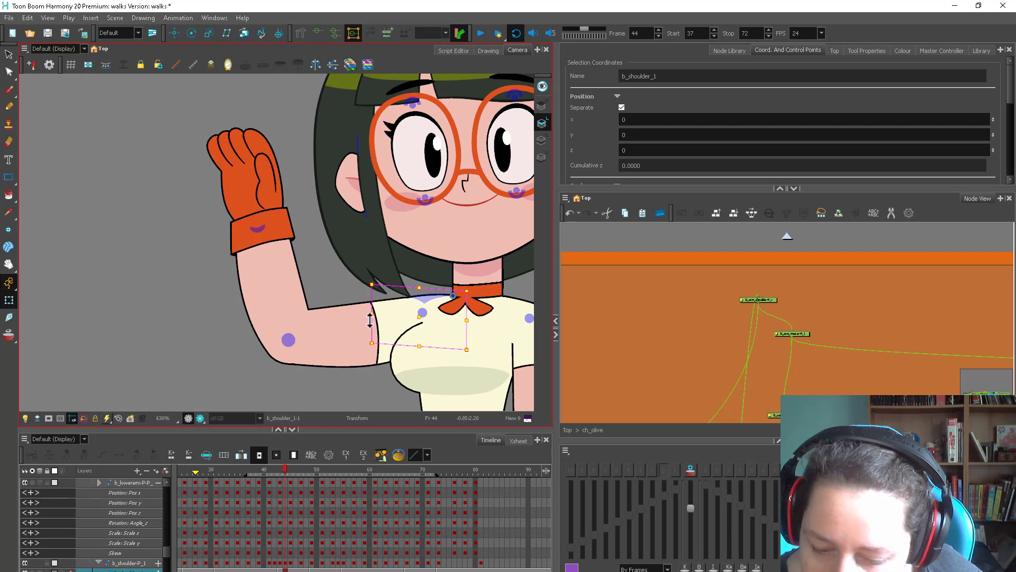
{"action": "key", "text": "period"}
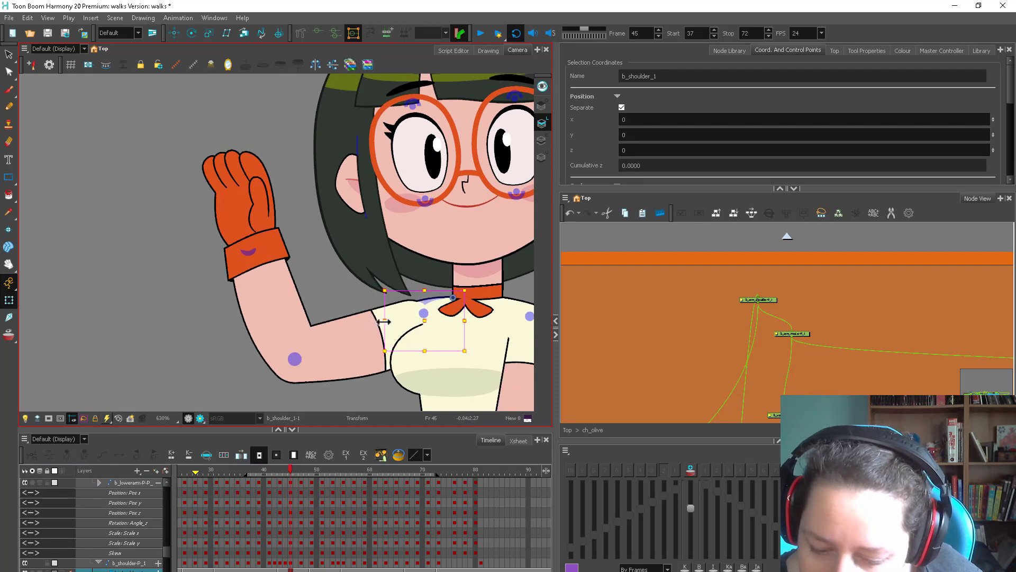
{"action": "left_click_drag", "start_coordinate": [384, 321], "coordinate": [376, 322]}
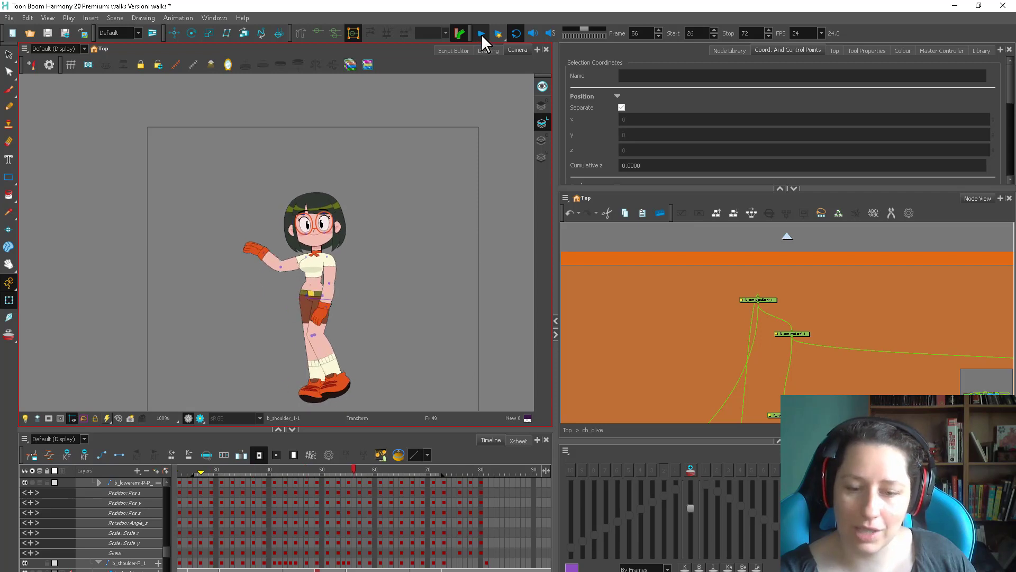
Stop playback, return to frame 33, select the lowered back hand and turn on onion skin
{"action": "left_click", "coordinate": [482, 34]}
{"action": "scroll", "coordinate": [276, 255], "scroll_direction": "up", "scroll_amount": 2}
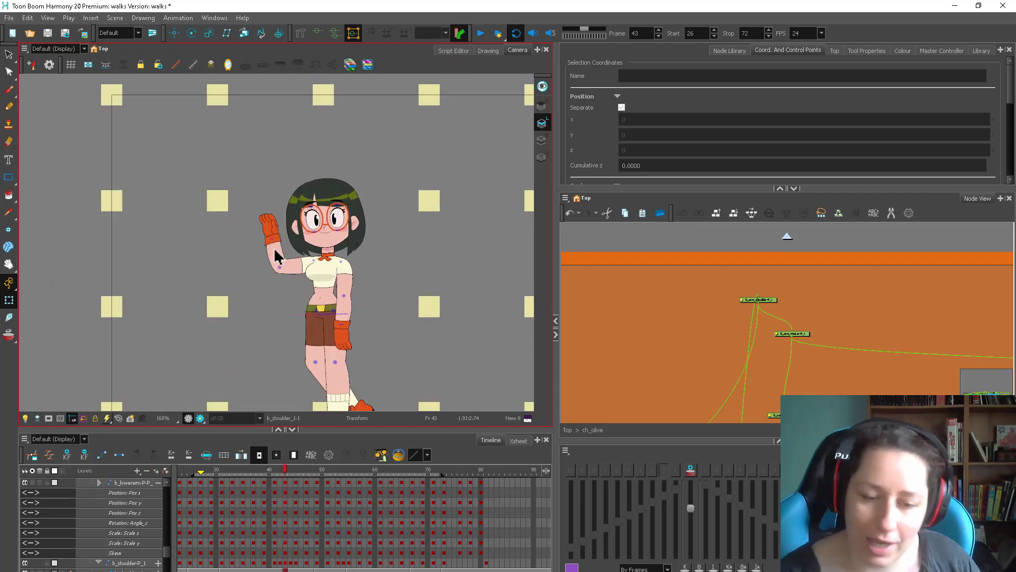
{"action": "left_click", "coordinate": [275, 251]}
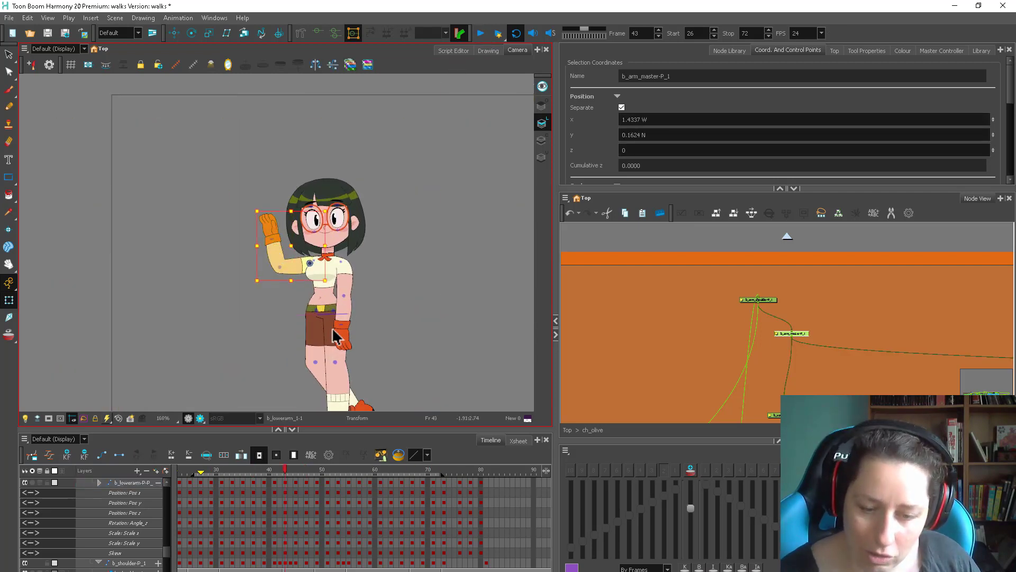
{"action": "left_click_drag", "start_coordinate": [211, 466], "coordinate": [314, 476]}
{"action": "key", "text": "2"}
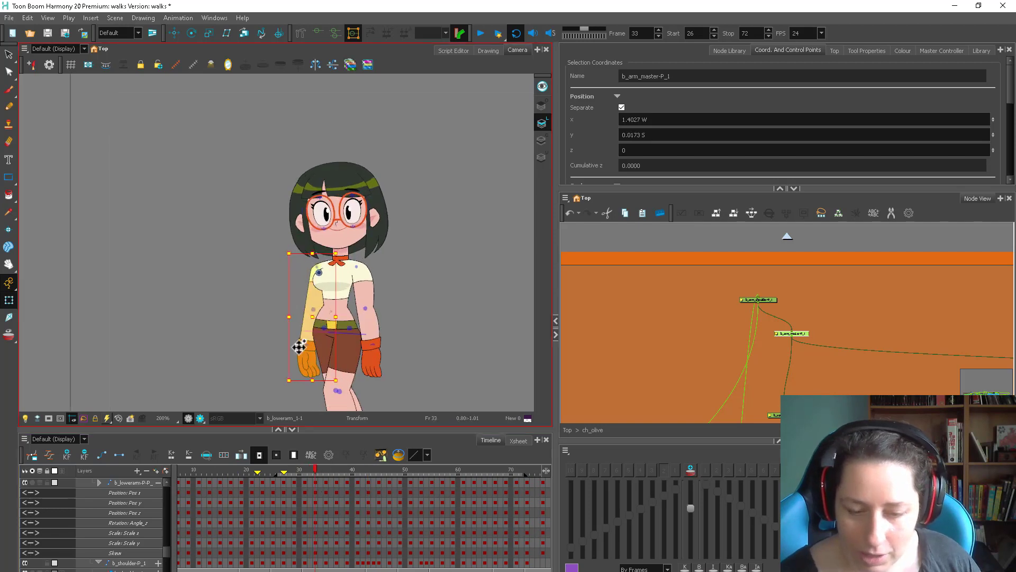
{"action": "left_click", "coordinate": [309, 360]}
{"action": "key", "text": "alt+o"}
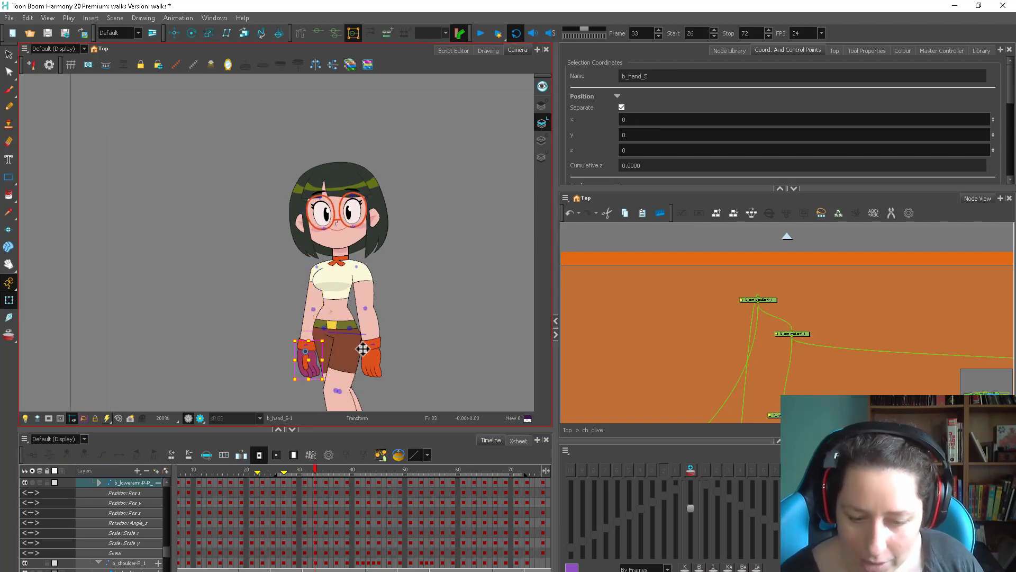
Step from frame 33 to 42 with b_arm_master-P_1 selected to examine the spacing of the arm raise
{"action": "key", "text": "b"}
{"action": "key", "text": "period"}
{"action": "key", "text": "period"}
{"action": "key", "text": "b"}
{"action": "key", "text": "b"}
{"action": "key", "text": "b"}
{"action": "key", "text": "period"}
{"action": "key", "text": "period"}
{"action": "key", "text": "period"}
{"action": "key", "text": "period"}
{"action": "key", "text": "period"}
{"action": "key", "text": "period"}
{"action": "key", "text": "period"}
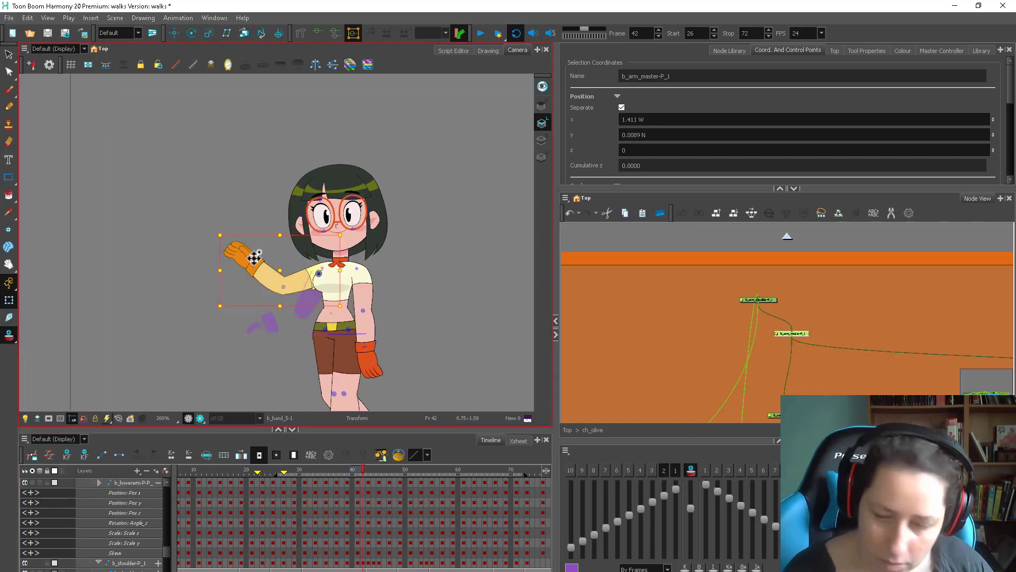
Include the following frames in the onion skin and examine the arc of b_hand_master-P_1 through the wave
{"action": "left_click", "coordinate": [705, 470]}
{"action": "left_click", "coordinate": [251, 259]}
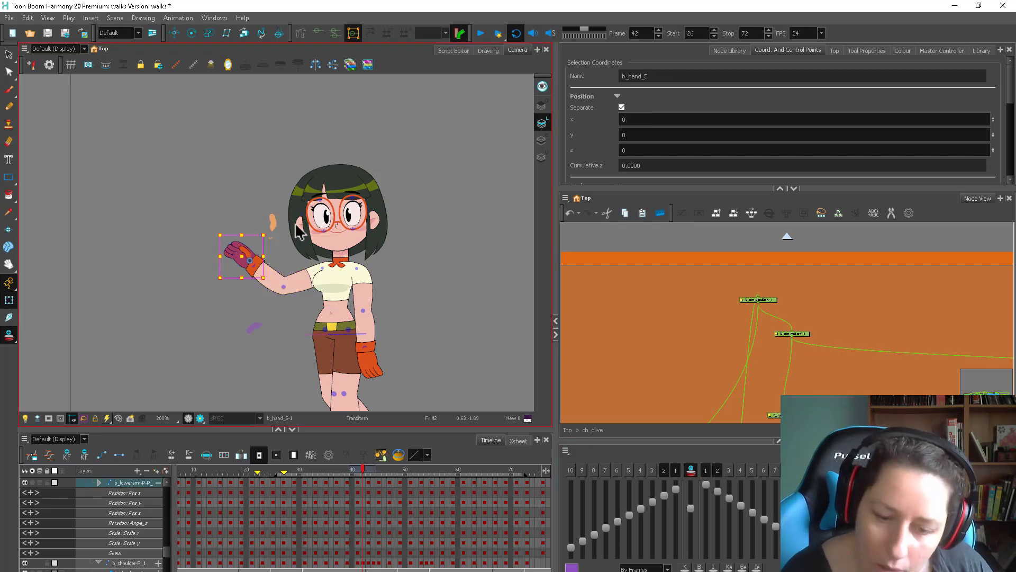
{"action": "key", "text": "b"}
{"action": "key", "text": "b"}
{"action": "mouse_move", "coordinate": [313, 241]}
{"action": "left_mouse_down"}
{"action": "mouse_move", "coordinate": [328, 256]}
{"action": "mouse_move", "coordinate": [312, 233]}
{"action": "mouse_move", "coordinate": [319, 249]}
{"action": "mouse_move", "coordinate": [320, 238]}
{"action": "left_mouse_up"}
{"action": "left_click", "coordinate": [360, 469]}
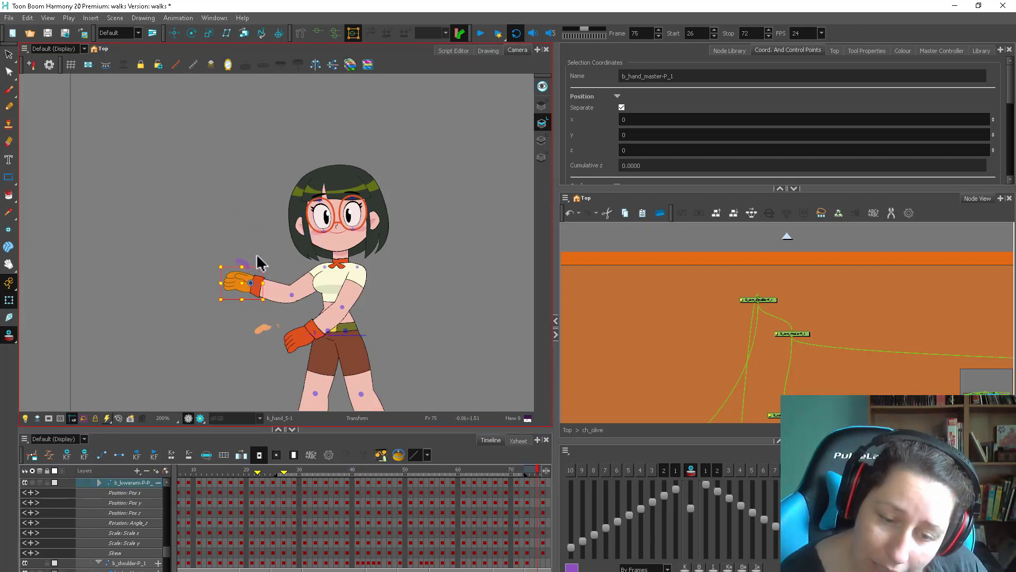
{"action": "mouse_move", "coordinate": [309, 479]}
{"action": "left_mouse_down"}
{"action": "mouse_move", "coordinate": [519, 483]}
{"action": "mouse_move", "coordinate": [301, 476]}
{"action": "left_mouse_up"}
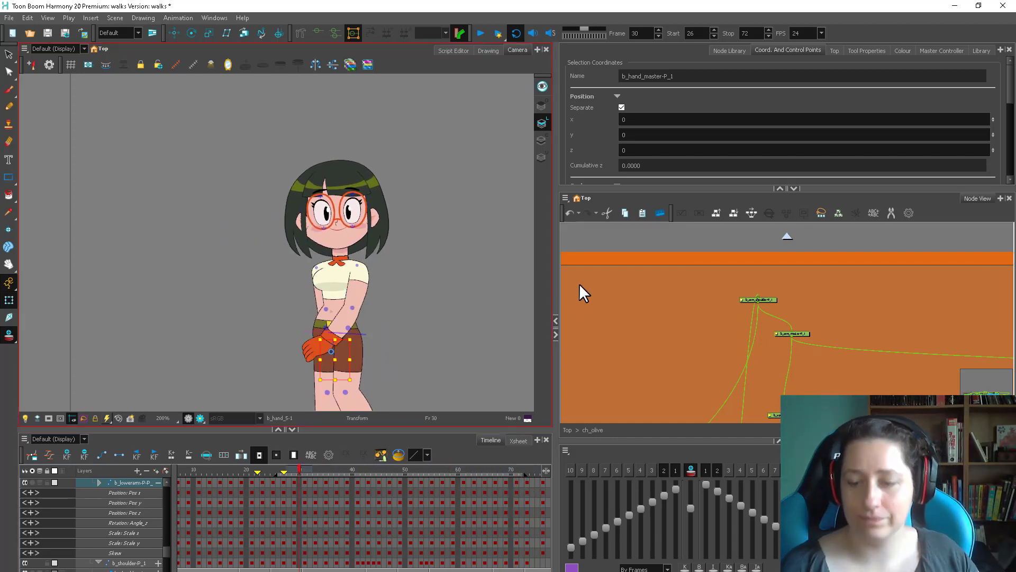
Deselect the back hand and play the animation from frame 26 to review the wave
{"action": "left_click", "coordinate": [579, 283]}
{"action": "key", "text": "1"}
{"action": "key", "text": "1"}
{"action": "left_click", "coordinate": [476, 34]}
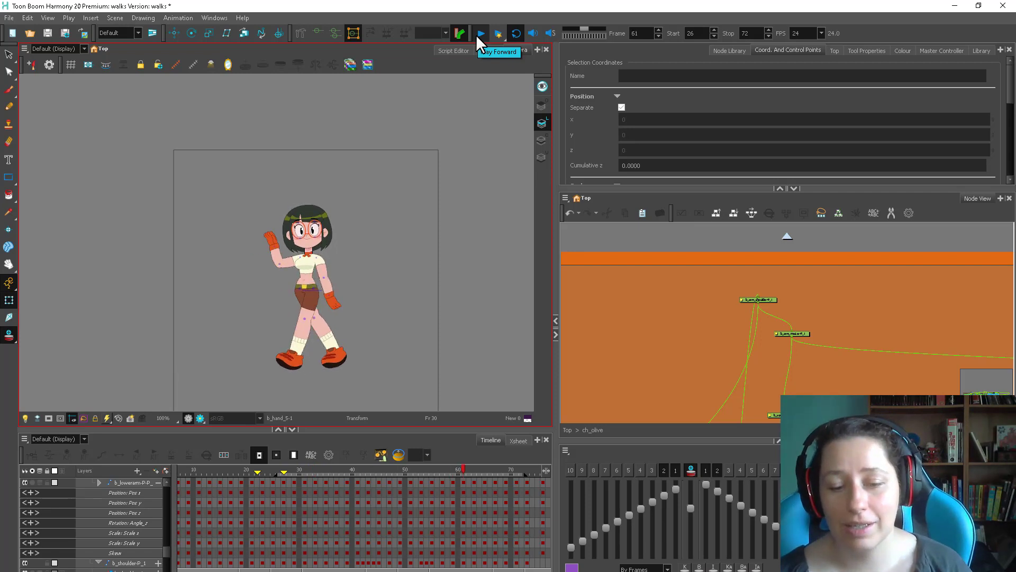
Set the playback start to frame 1 and play the full animation
{"action": "left_click", "coordinate": [475, 34]}
{"action": "left_click", "coordinate": [306, 479]}
{"action": "left_click_drag", "start_coordinate": [150, 490], "coordinate": [155, 474]}
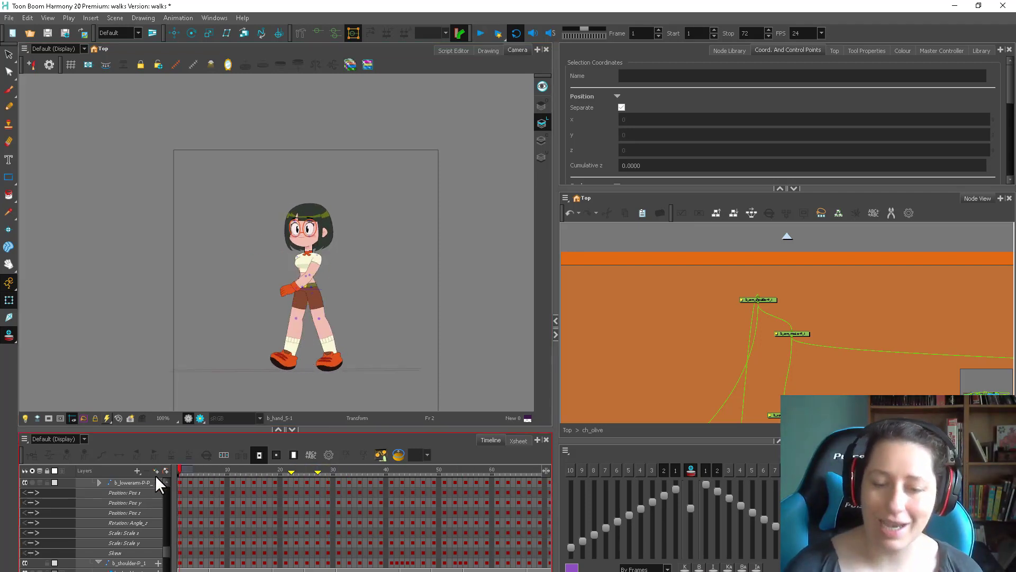
{"action": "left_click", "coordinate": [475, 34]}
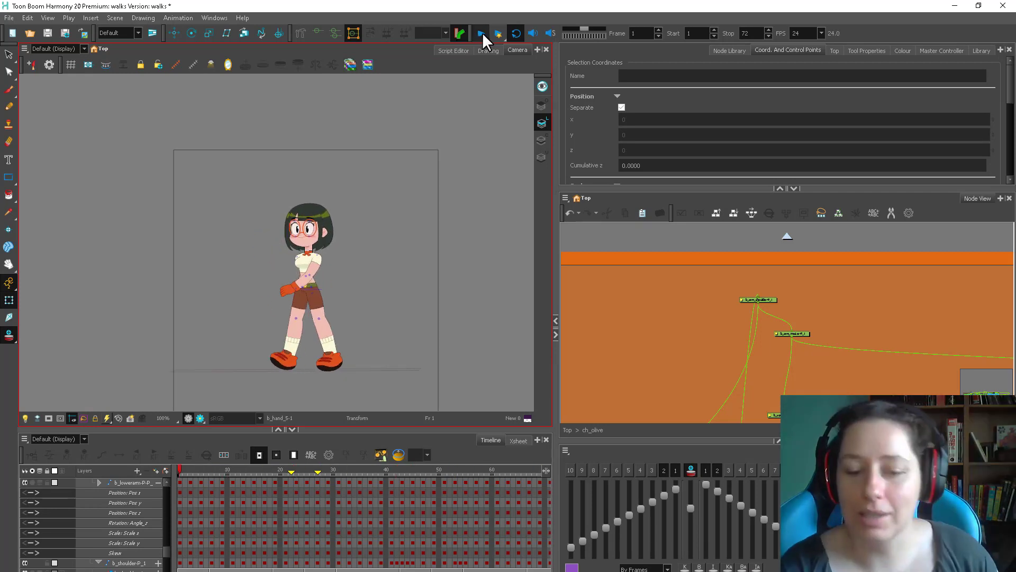
{"action": "left_click", "coordinate": [481, 33]}
Select b_arm_master-P_1 and delete its keyframes from frame 74 onward
{"action": "left_click_drag", "start_coordinate": [305, 470], "coordinate": [391, 470]}
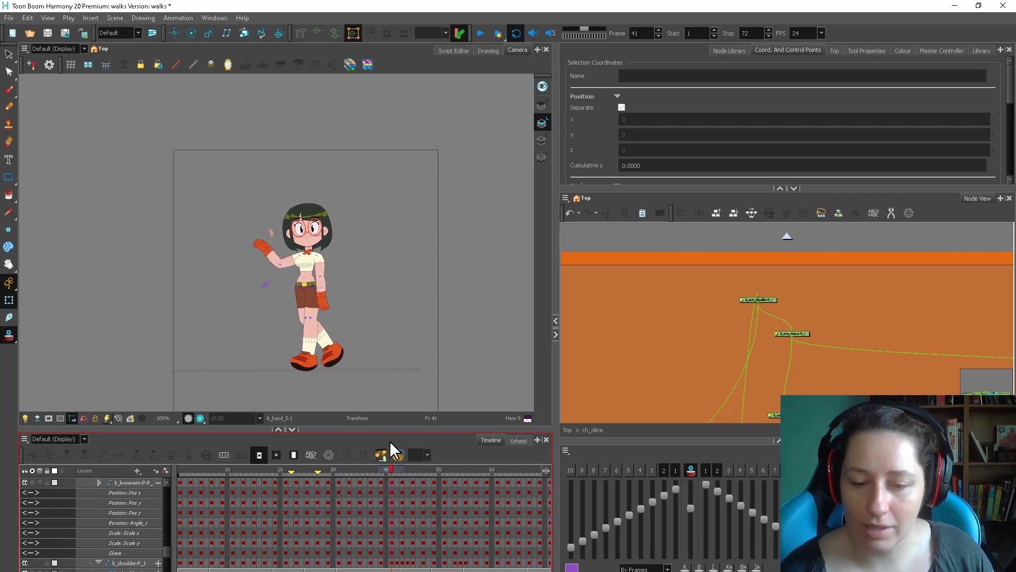
{"action": "scroll", "coordinate": [277, 241], "scroll_direction": "up", "scroll_amount": 1}
{"action": "left_click", "coordinate": [261, 248]}
{"action": "key", "text": "b"}
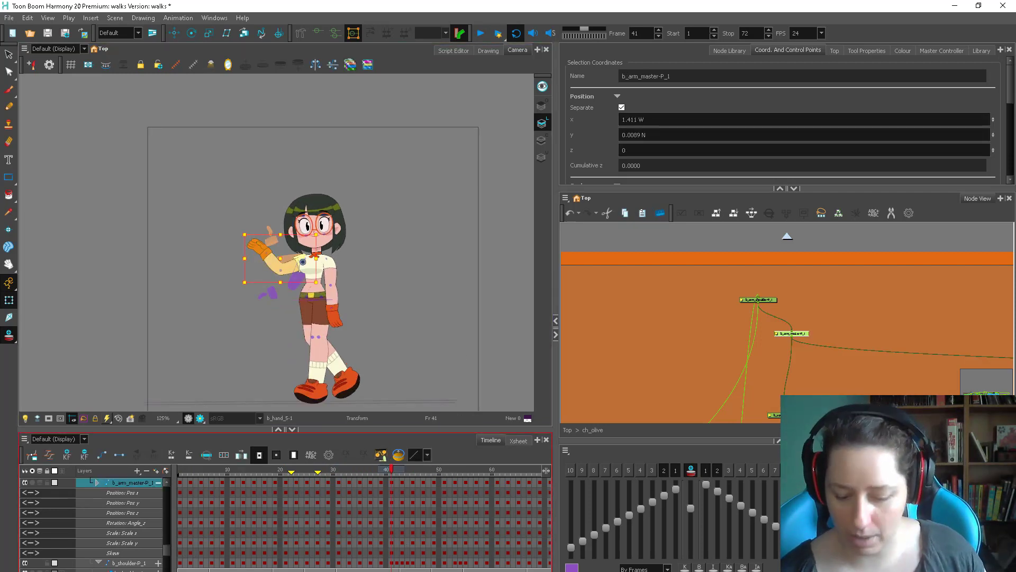
{"action": "left_click_drag", "start_coordinate": [385, 571], "coordinate": [436, 571]}
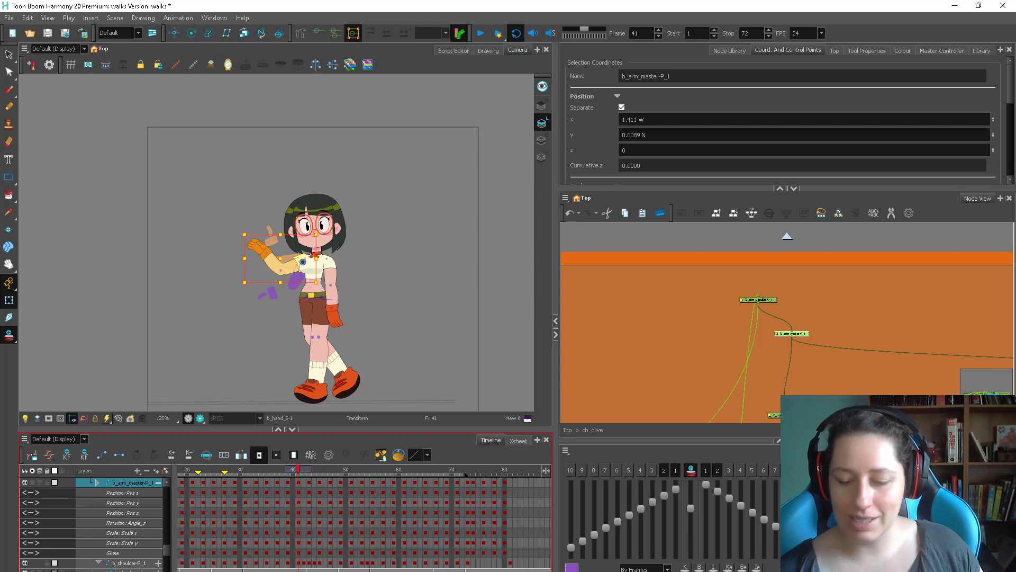
{"action": "left_click", "coordinate": [467, 482]}
{"action": "left_click", "coordinate": [474, 482]}
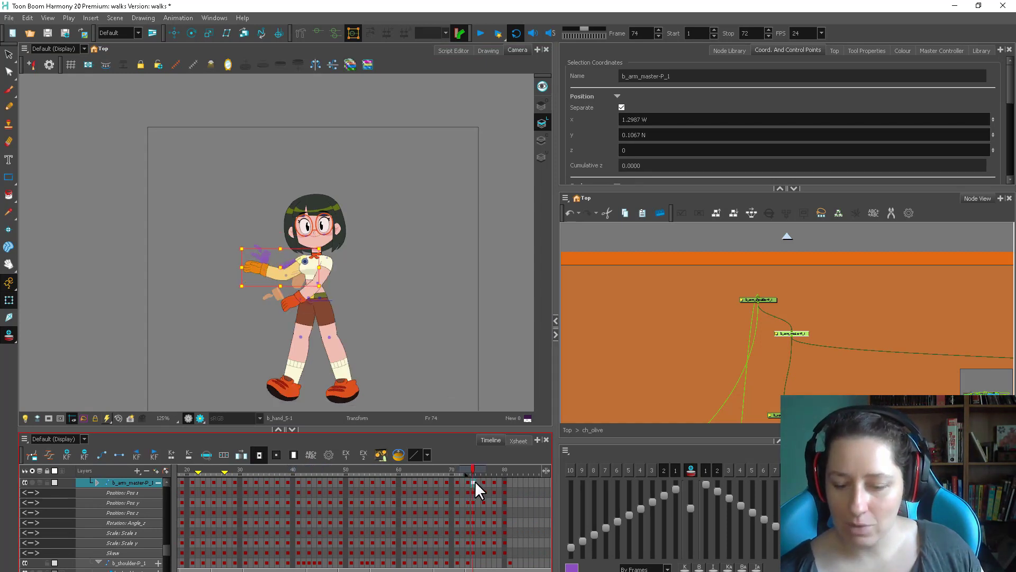
{"action": "key", "text": "Delete"}
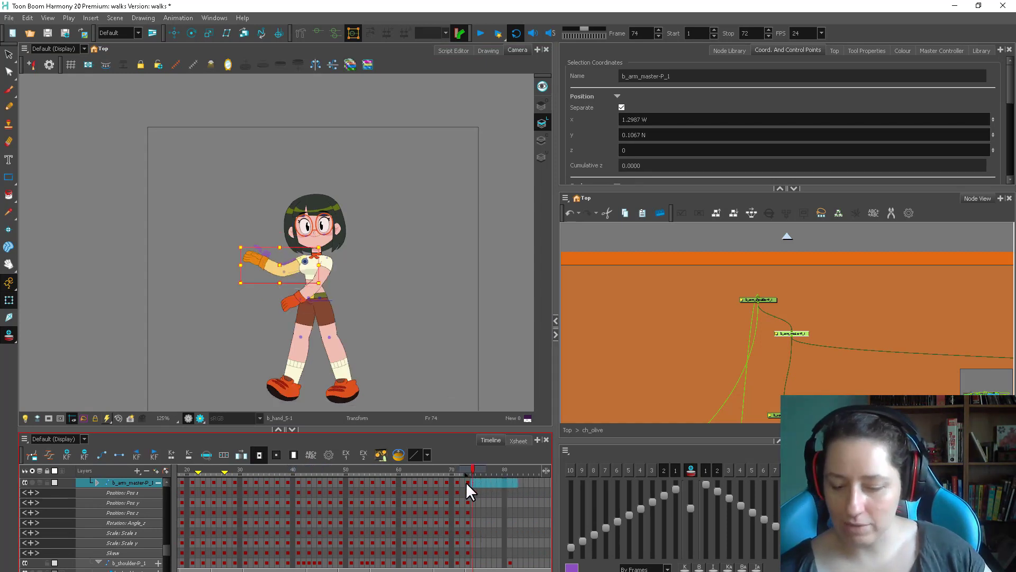
Move the b_arm_master-P_1 keyframes between frames 37 and 73 earlier so that they start at frame 29
{"action": "left_click", "coordinate": [467, 482]}
{"action": "left_click_drag", "start_coordinate": [435, 571], "coordinate": [385, 571]}
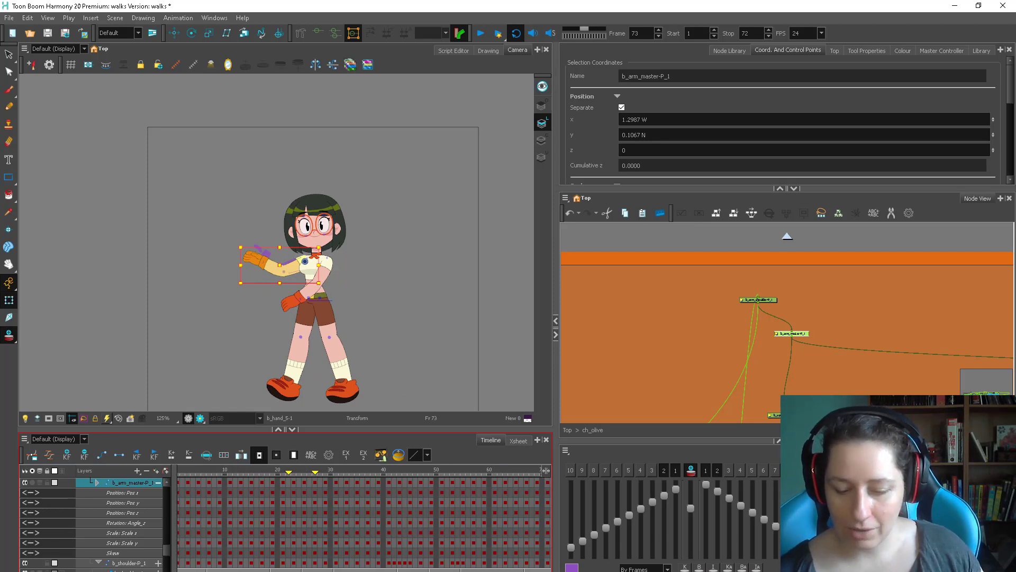
{"action": "left_click", "coordinate": [315, 481], "text": "shift"}
{"action": "left_click", "coordinate": [317, 469]}
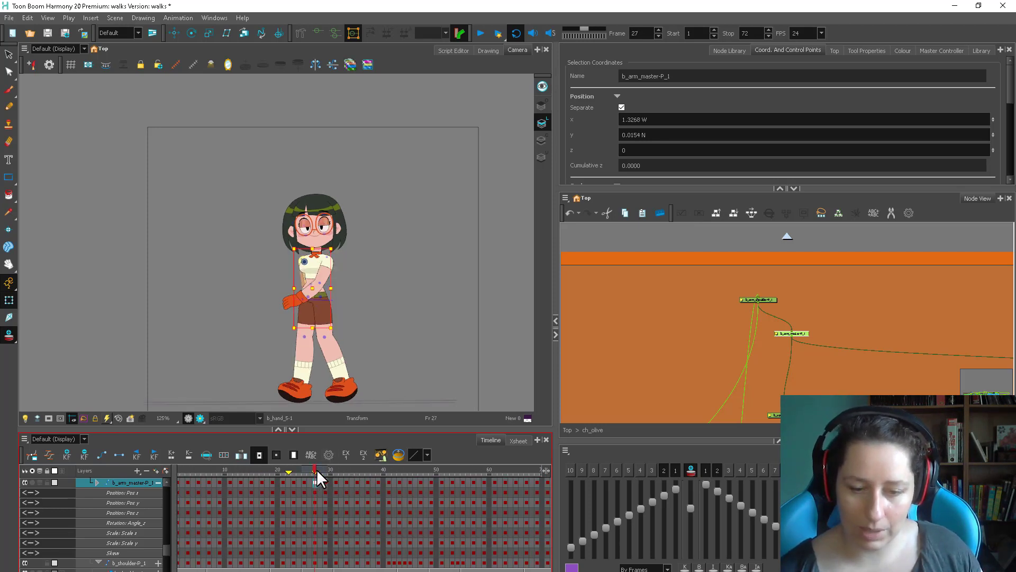
{"action": "left_click_drag", "start_coordinate": [316, 469], "coordinate": [368, 470]}
{"action": "left_click_drag", "start_coordinate": [370, 571], "coordinate": [396, 571]}
{"action": "left_click", "coordinate": [383, 482], "text": "shift"}
{"action": "left_click_drag", "start_coordinate": [354, 481], "coordinate": [319, 481]}
{"action": "key", "text": "period"}
{"action": "key", "text": "period"}
{"action": "key", "text": "comma"}
{"action": "key", "text": "comma"}
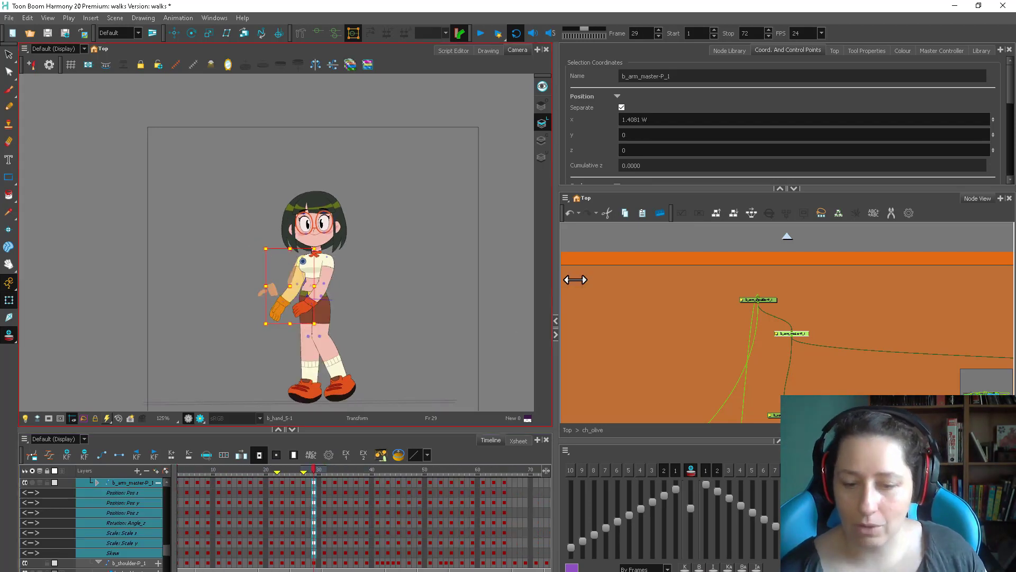
Clear the b_arm_master-P_1 keyframes between frames 27 and 33 and make that span an interpolated motion segment
{"action": "left_click", "coordinate": [577, 278]}
{"action": "scroll", "coordinate": [301, 299], "scroll_direction": "up", "scroll_amount": 2}
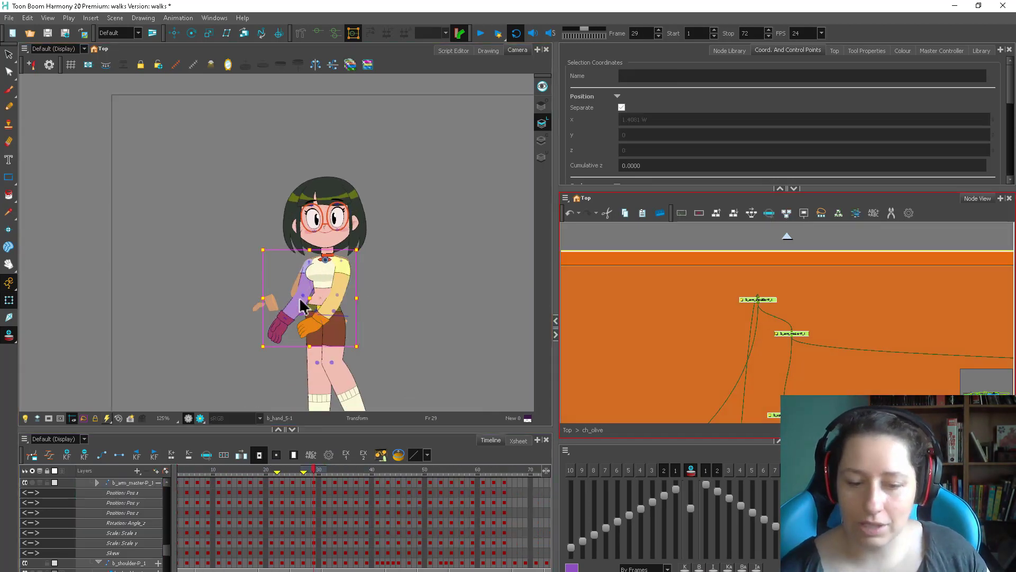
{"action": "scroll", "coordinate": [299, 300], "scroll_direction": "up", "scroll_amount": 2}
{"action": "left_click", "coordinate": [278, 377]}
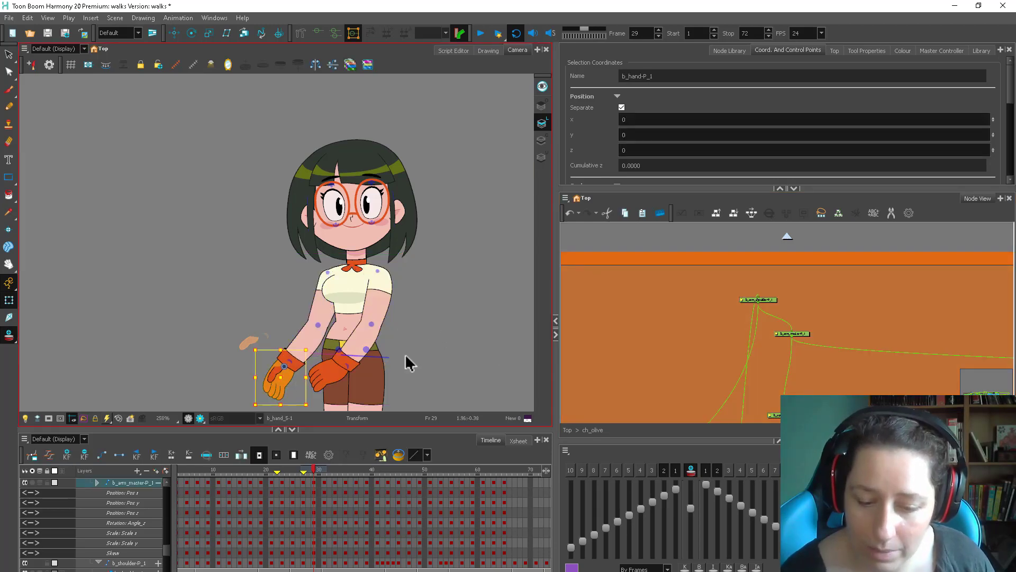
{"action": "key", "text": "b"}
{"action": "key", "text": "b"}
{"action": "mouse_move", "coordinate": [304, 472]}
{"action": "left_mouse_down"}
{"action": "mouse_move", "coordinate": [324, 474]}
{"action": "mouse_move", "coordinate": [303, 483]}
{"action": "left_mouse_up"}
{"action": "left_click", "coordinate": [315, 482]}
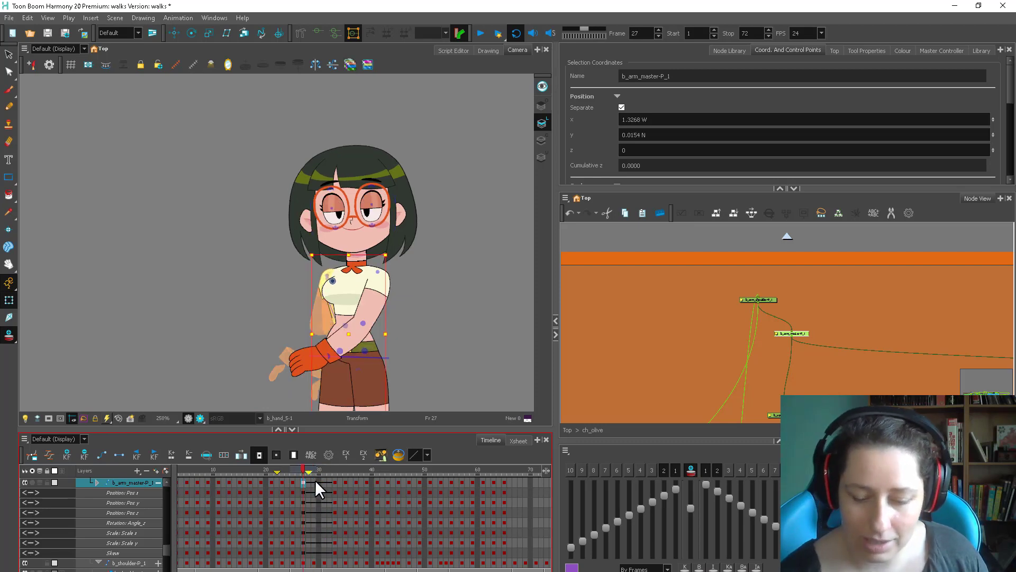
Turn off onion skin and ease the b_arm_master-P_1 keyframe at frame 27 with right time ratio 33 and both value ratios 0
{"action": "left_click", "coordinate": [8, 337]}
{"action": "left_click", "coordinate": [256, 360]}
{"action": "mouse_move", "coordinate": [329, 471]}
{"action": "left_mouse_down"}
{"action": "mouse_move", "coordinate": [338, 472]}
{"action": "mouse_move", "coordinate": [315, 476]}
{"action": "left_mouse_up"}
{"action": "left_click", "coordinate": [303, 483]}
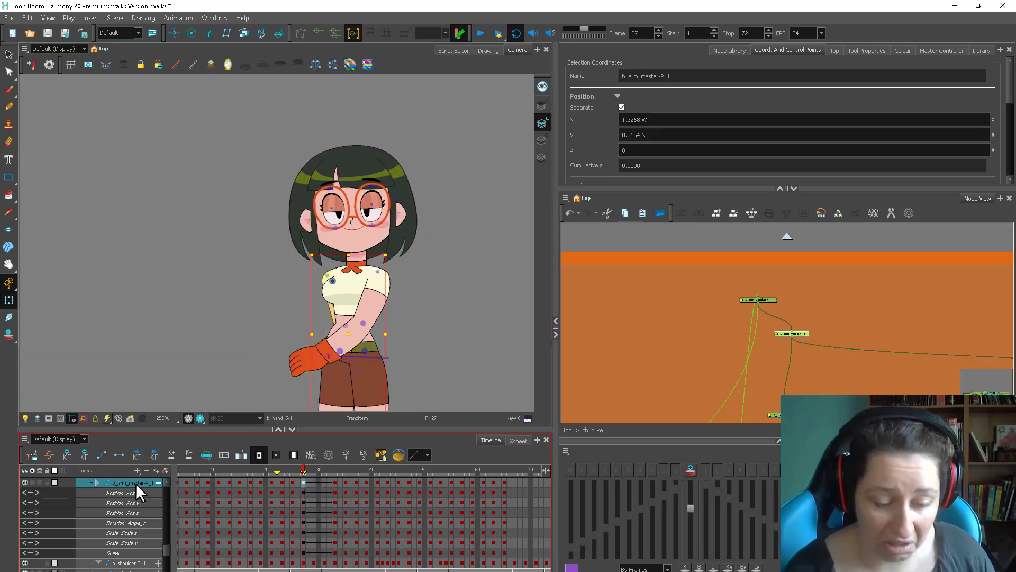
{"action": "left_click", "coordinate": [48, 454]}
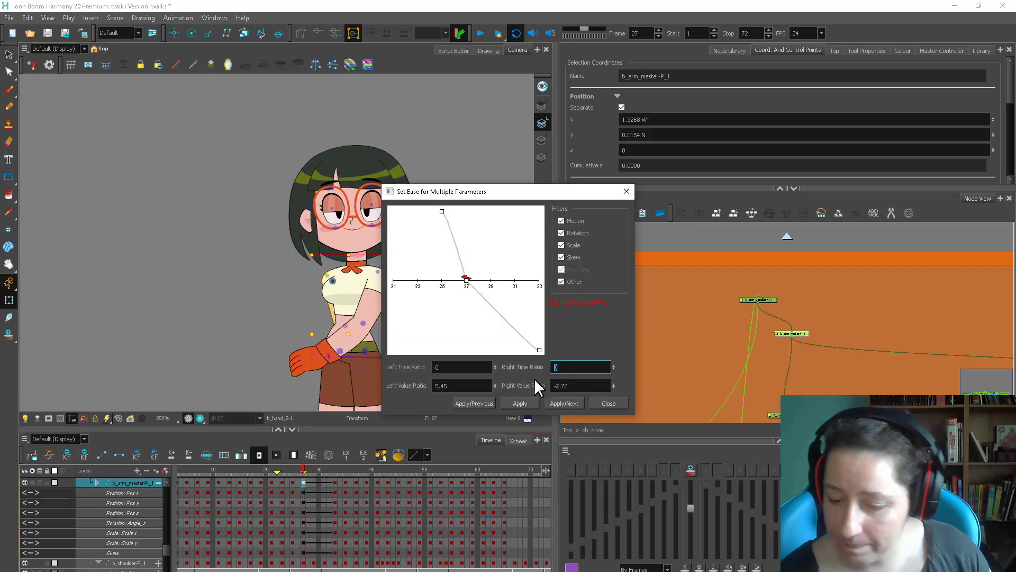
{"action": "left_click", "coordinate": [559, 385]}
{"action": "type", "text": "0"}
{"action": "key", "text": "shift+Tab"}
{"action": "type", "text": "0"}
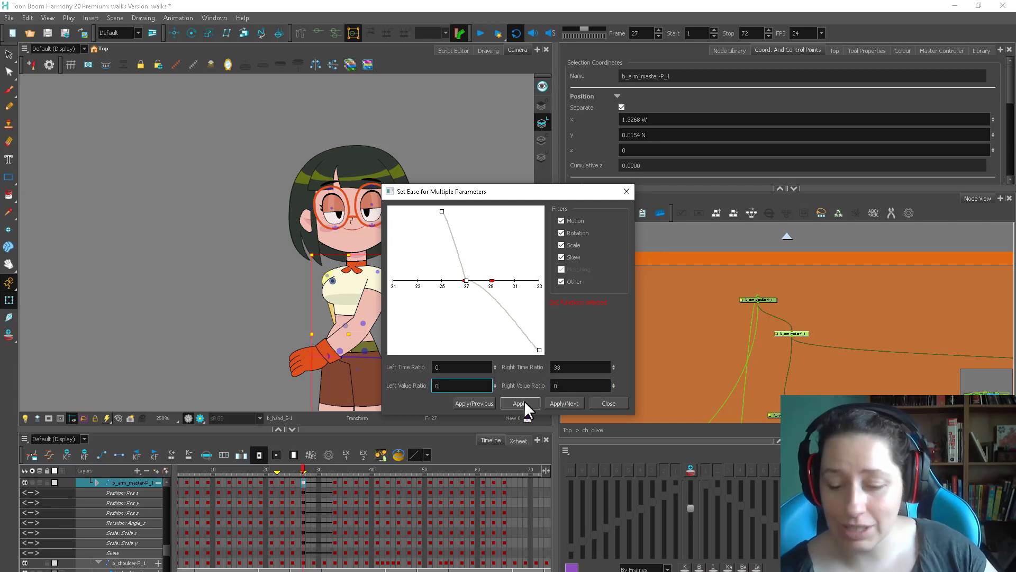
{"action": "left_click", "coordinate": [596, 401]}
Create b_arm_master-P_1 keyframes every 2 frames from frame 27 to 33 and play back the result
{"action": "mouse_move", "coordinate": [304, 468]}
{"action": "left_mouse_down"}
{"action": "mouse_move", "coordinate": [387, 477]}
{"action": "mouse_move", "coordinate": [303, 484]}
{"action": "left_mouse_up"}
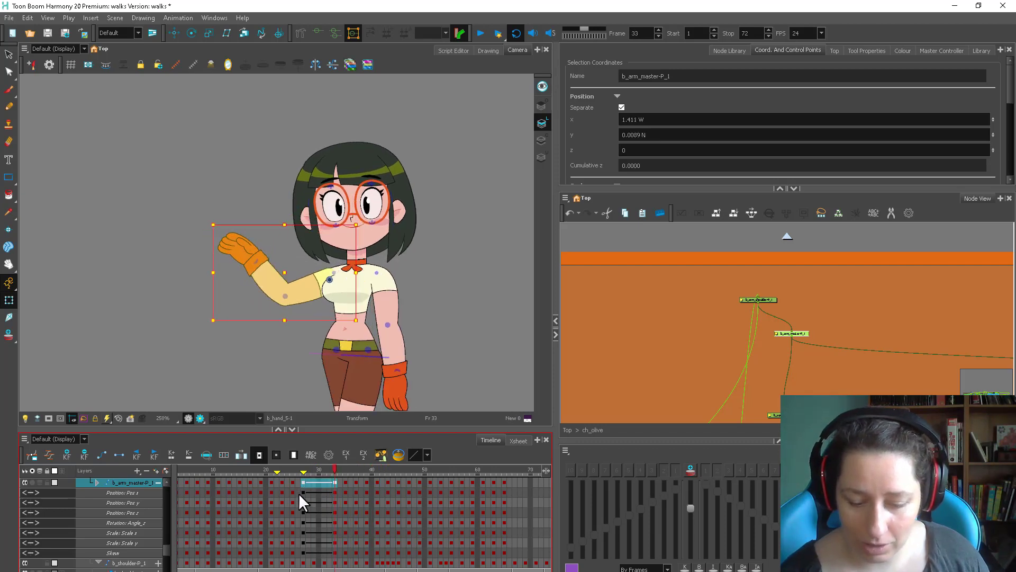
{"action": "left_click", "coordinate": [227, 456]}
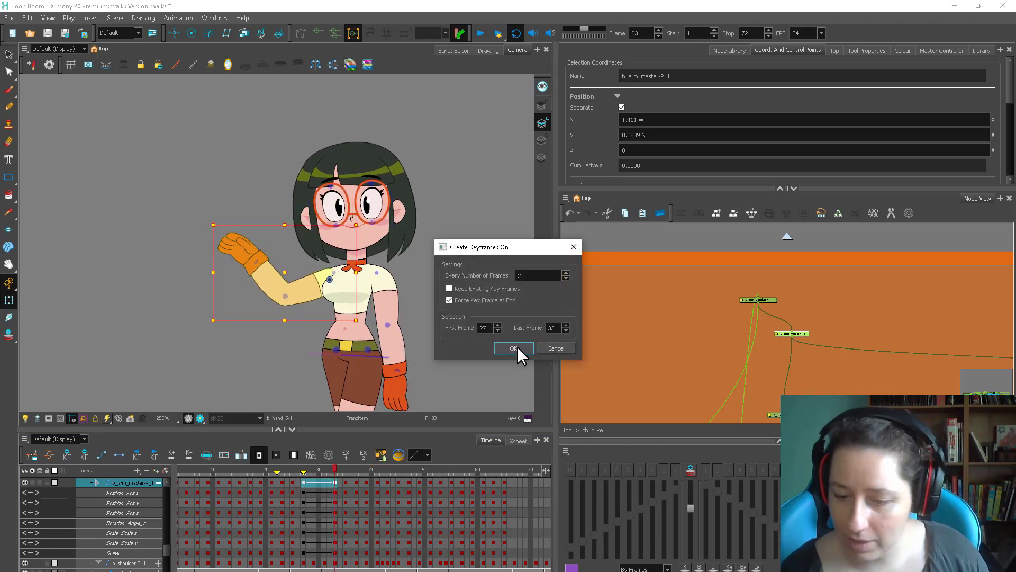
{"action": "left_click", "coordinate": [513, 348]}
{"action": "scroll", "coordinate": [389, 234], "scroll_direction": "down", "scroll_amount": 3}
{"action": "left_click", "coordinate": [480, 33]}
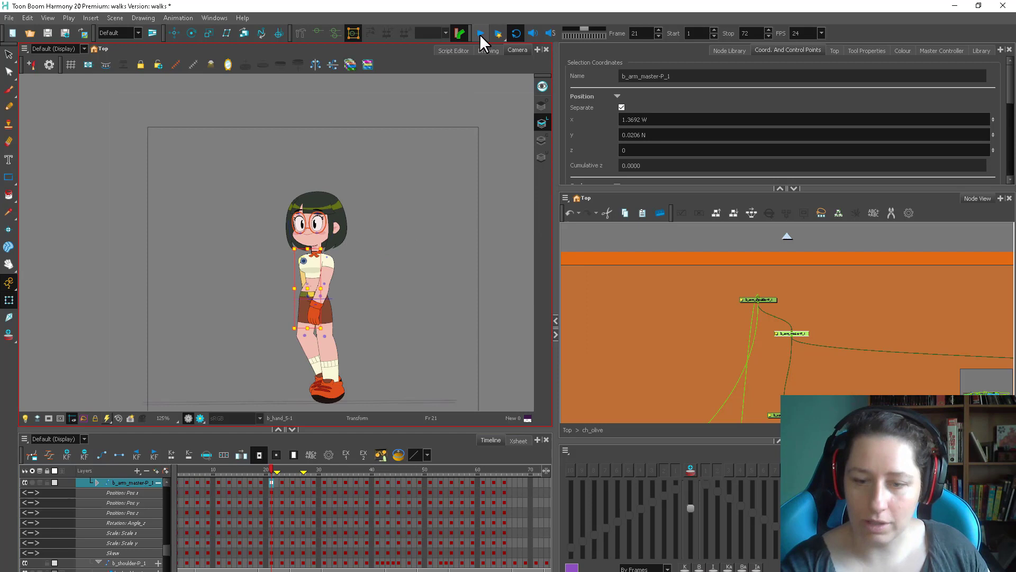
Select the back shoulder patch (b_shoulder_1) and reshape it frame by frame from frame 32 to 37 to fit the raised arm
{"action": "left_click", "coordinate": [617, 238]}
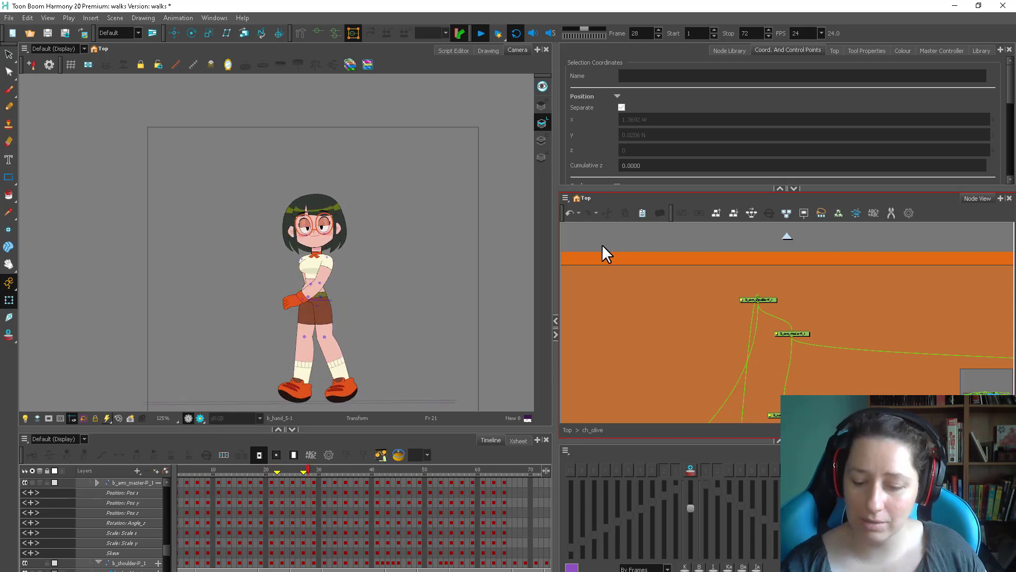
{"action": "left_click", "coordinate": [322, 470]}
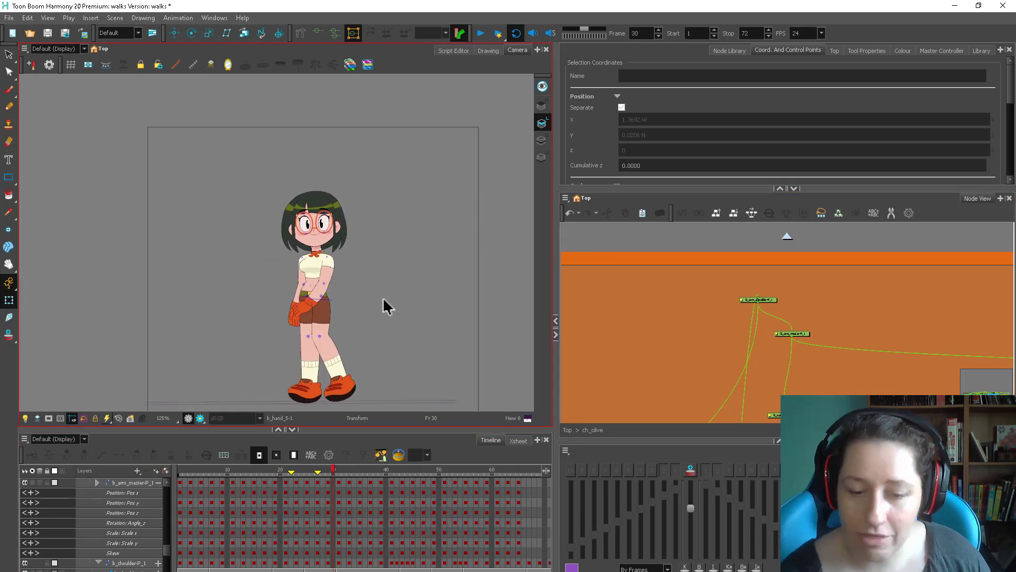
{"action": "key", "text": "2"}
{"action": "key", "text": "2"}
{"action": "left_click_drag", "start_coordinate": [463, 357], "coordinate": [398, 372]}
{"action": "mouse_move", "coordinate": [347, 473]}
{"action": "left_mouse_down"}
{"action": "mouse_move", "coordinate": [314, 474]}
{"action": "mouse_move", "coordinate": [333, 472]}
{"action": "left_mouse_up"}
{"action": "key", "text": "2"}
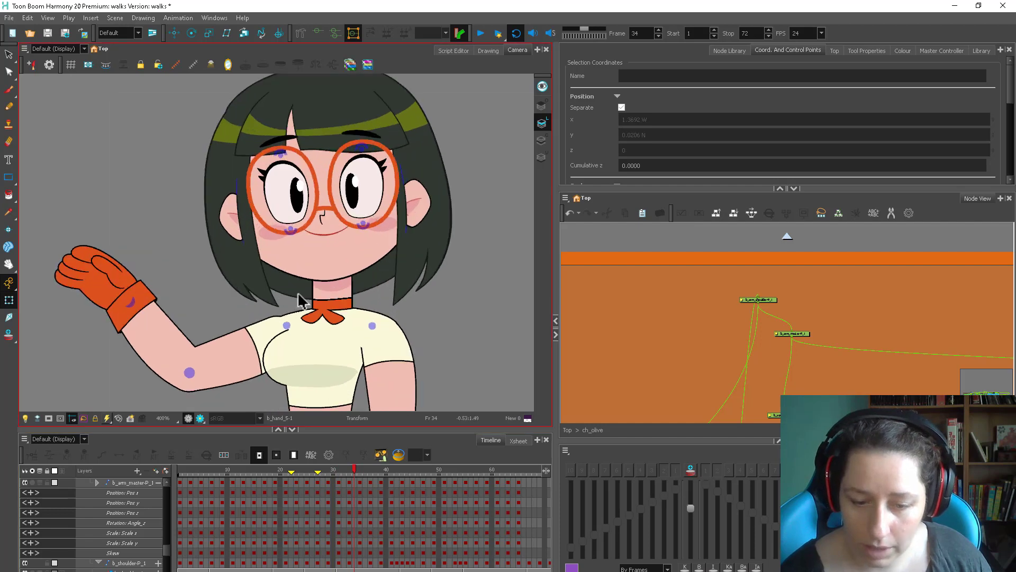
{"action": "key", "text": "2"}
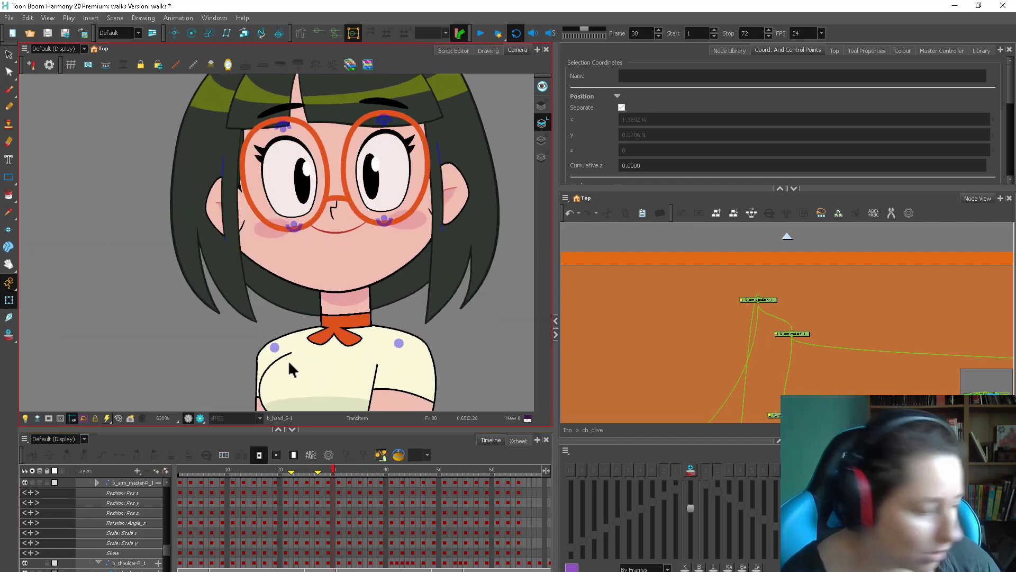
{"action": "key", "text": "period"}
{"action": "left_click", "coordinate": [281, 347]}
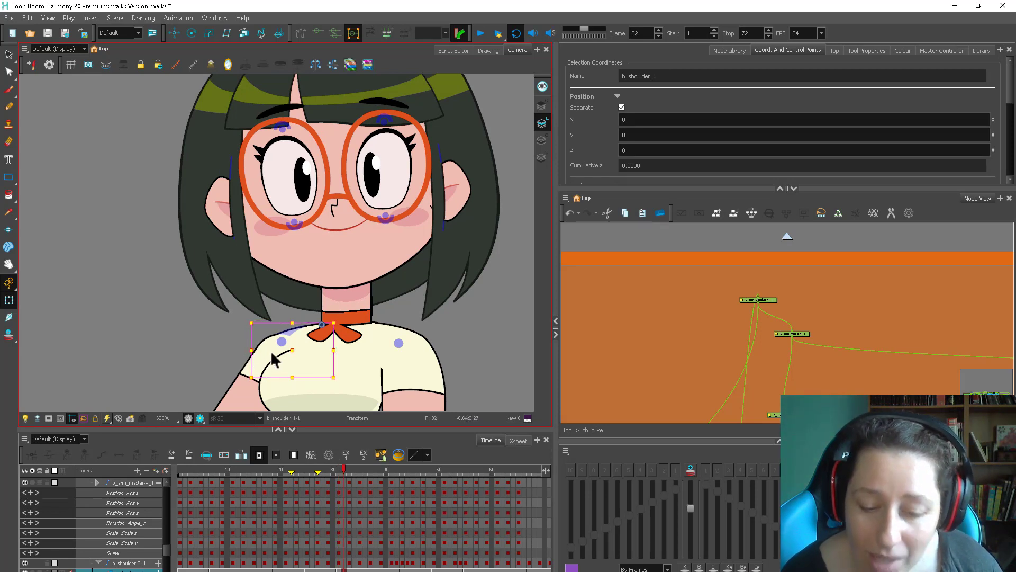
{"action": "key", "text": "period"}
{"action": "key", "text": "period"}
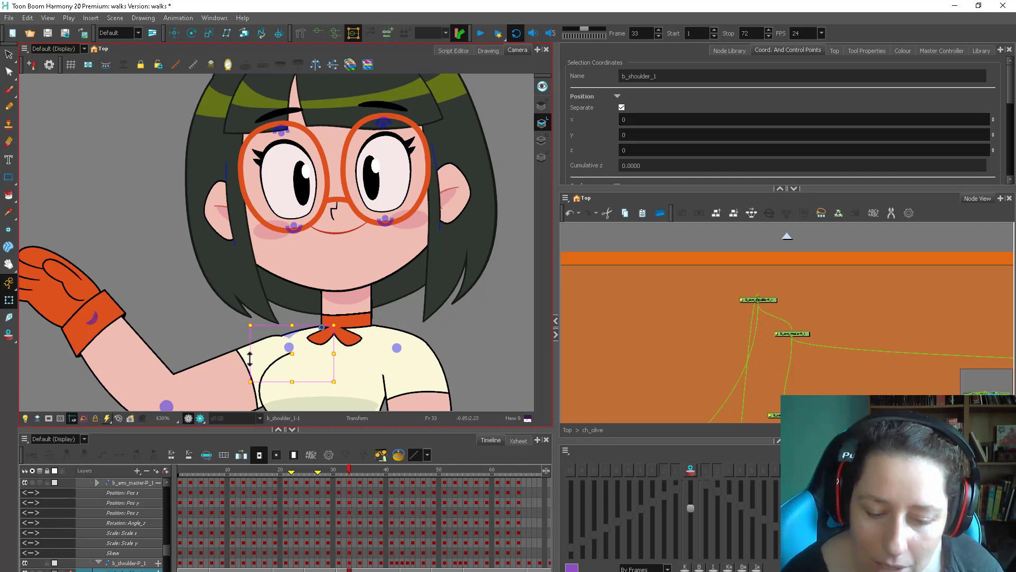
{"action": "key", "text": "period"}
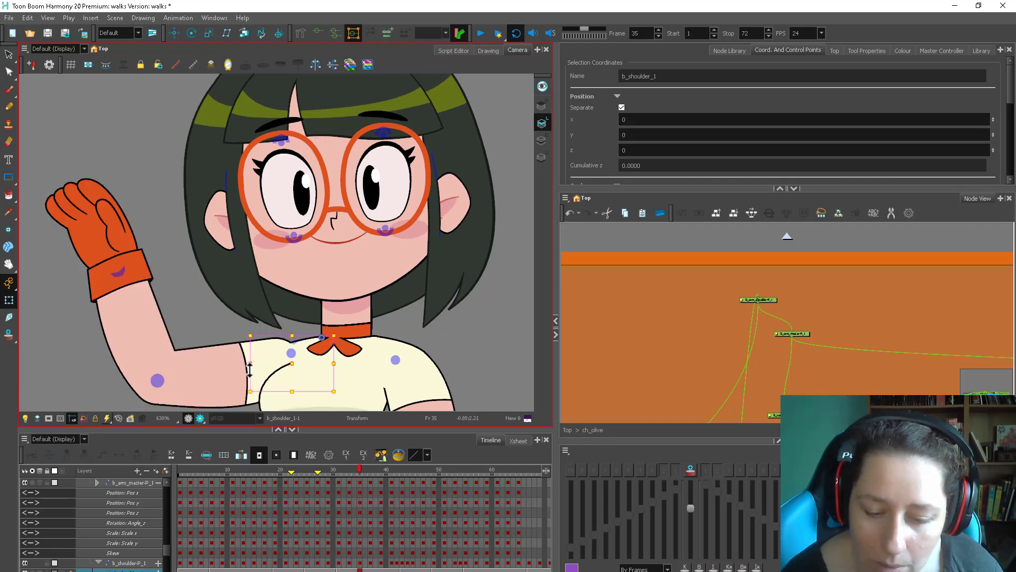
{"action": "key", "text": "period"}
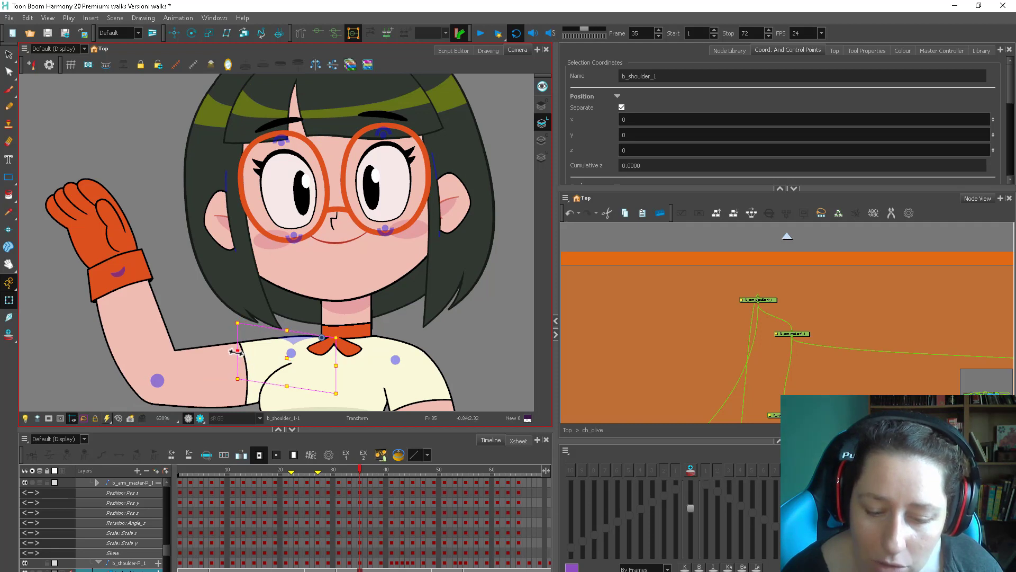
{"action": "key", "text": "period"}
{"action": "key", "text": "period"}
{"action": "left_click_drag", "start_coordinate": [250, 370], "coordinate": [249, 365]}
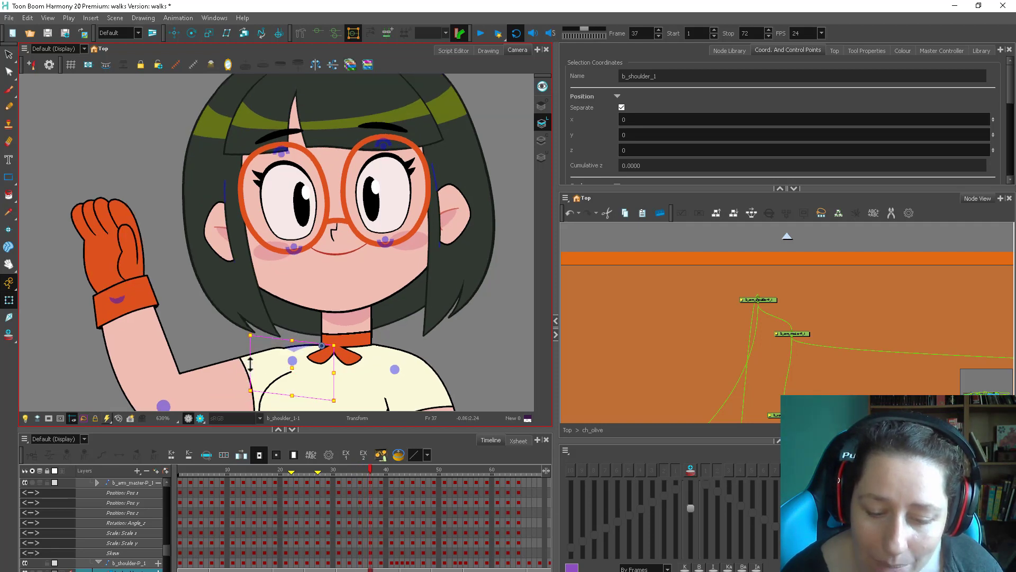
Continue reshaping b_shoulder_1 frame by frame from frame 39 to 50 to line up with the waving arm and shirt
{"action": "key", "text": "period"}
{"action": "key", "text": "period"}
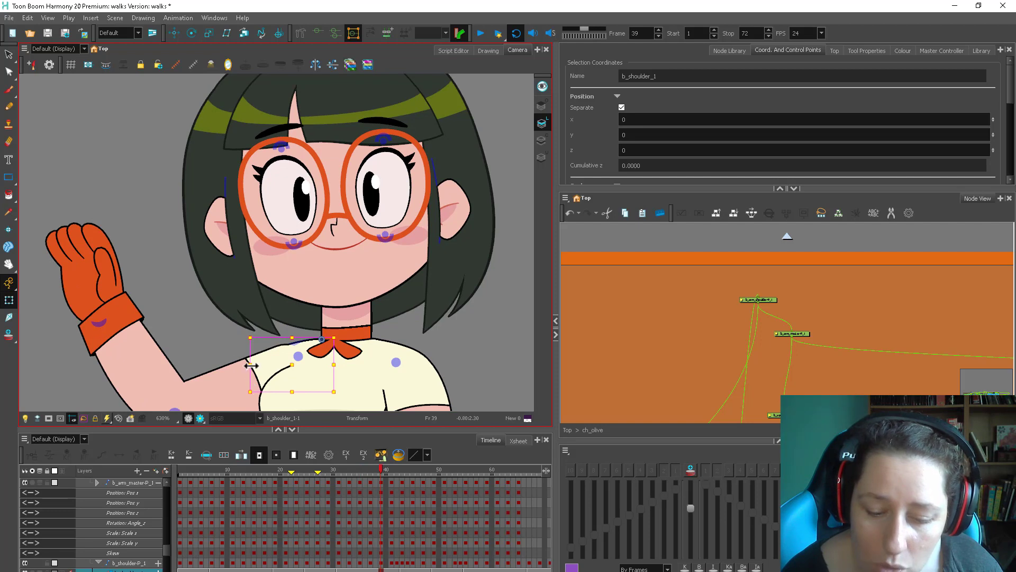
{"action": "key", "text": "period"}
{"action": "key", "text": "period"}
{"action": "key", "text": "period"}
{"action": "key", "text": "period"}
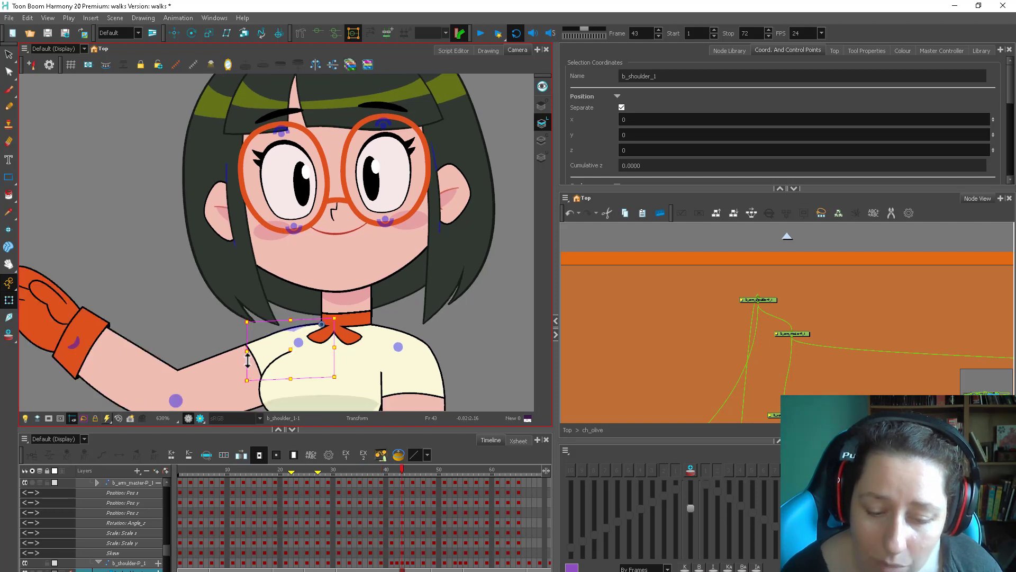
{"action": "key", "text": "period"}
{"action": "key", "text": "period"}
{"action": "key", "text": "period"}
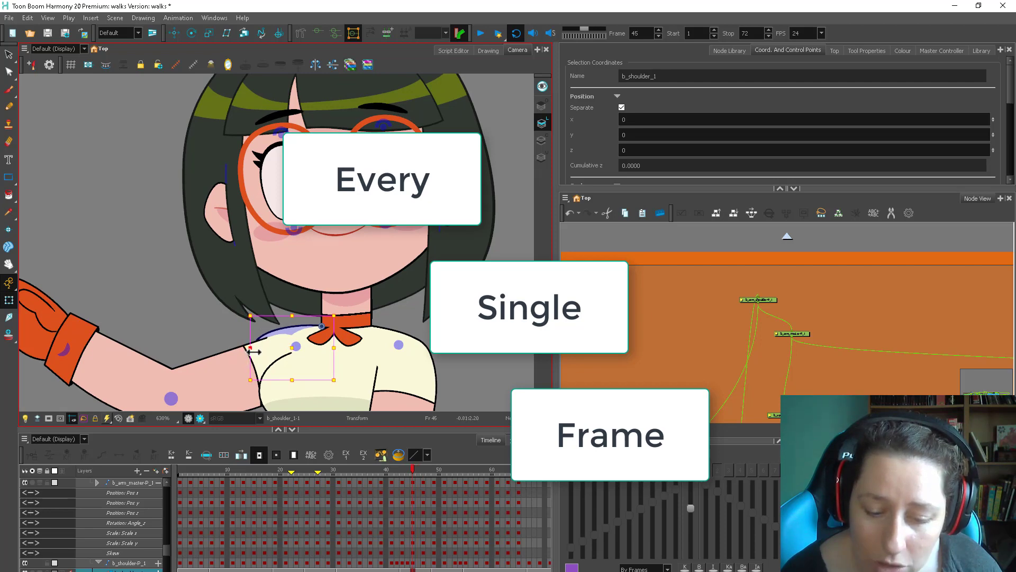
{"action": "key", "text": "period"}
{"action": "key", "text": "period"}
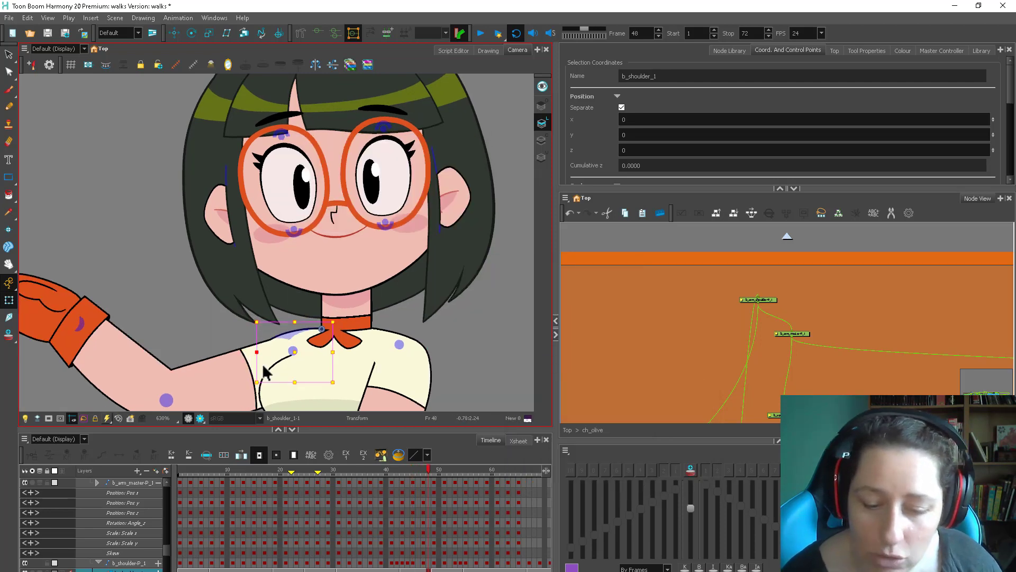
{"action": "key", "text": "period"}
{"action": "key", "text": "period"}
Scrub and play back the walk to check the adjusted back shoulder during the wave
{"action": "left_click", "coordinate": [441, 338]}
{"action": "key", "text": "1"}
{"action": "left_click_drag", "start_coordinate": [370, 470], "coordinate": [290, 467]}
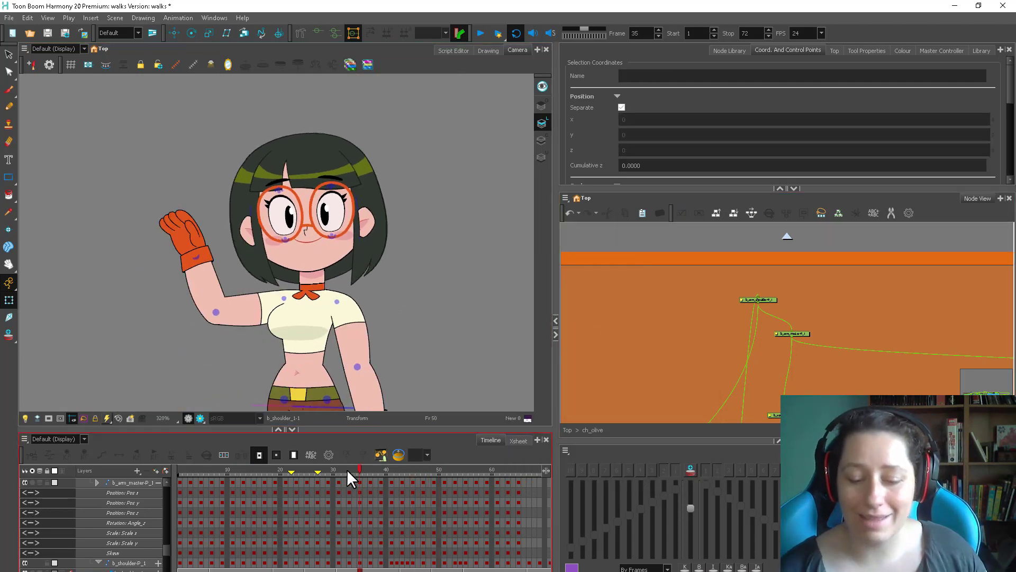
{"action": "key", "text": "1"}
{"action": "key", "text": "1"}
{"action": "key", "text": "1"}
{"action": "left_click", "coordinate": [478, 34]}
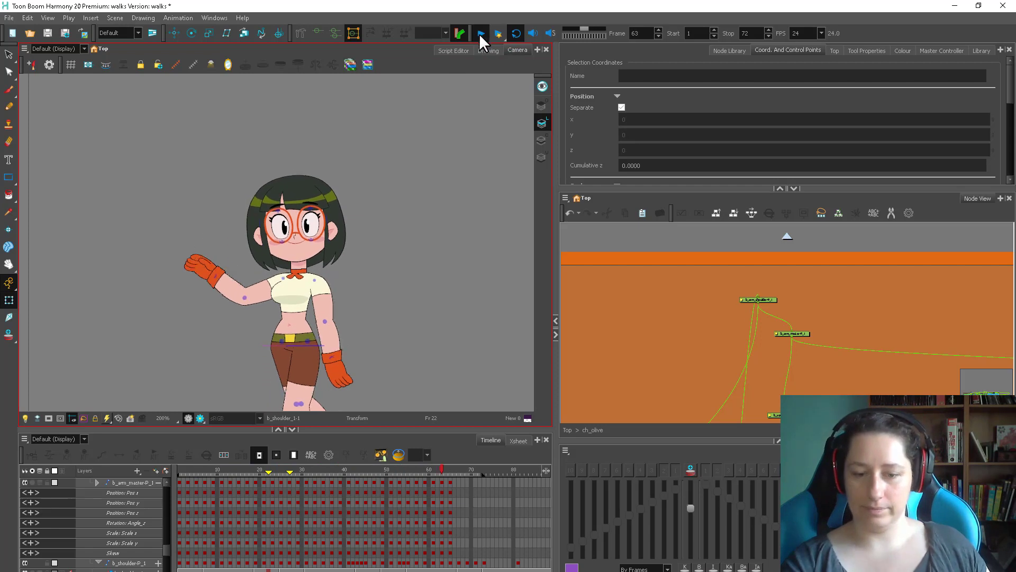
{"action": "left_click", "coordinate": [478, 34]}
Delete the b_arm_master-P_1 keyframes from frame 59 to 65 and rotate the back arm upward at frame 61
{"action": "mouse_move", "coordinate": [444, 471]}
{"action": "left_mouse_down"}
{"action": "mouse_move", "coordinate": [478, 469]}
{"action": "mouse_move", "coordinate": [406, 484]}
{"action": "mouse_move", "coordinate": [420, 464]}
{"action": "mouse_move", "coordinate": [455, 482]}
{"action": "left_mouse_up"}
{"action": "scroll", "coordinate": [225, 275], "scroll_direction": "up", "scroll_amount": 1}
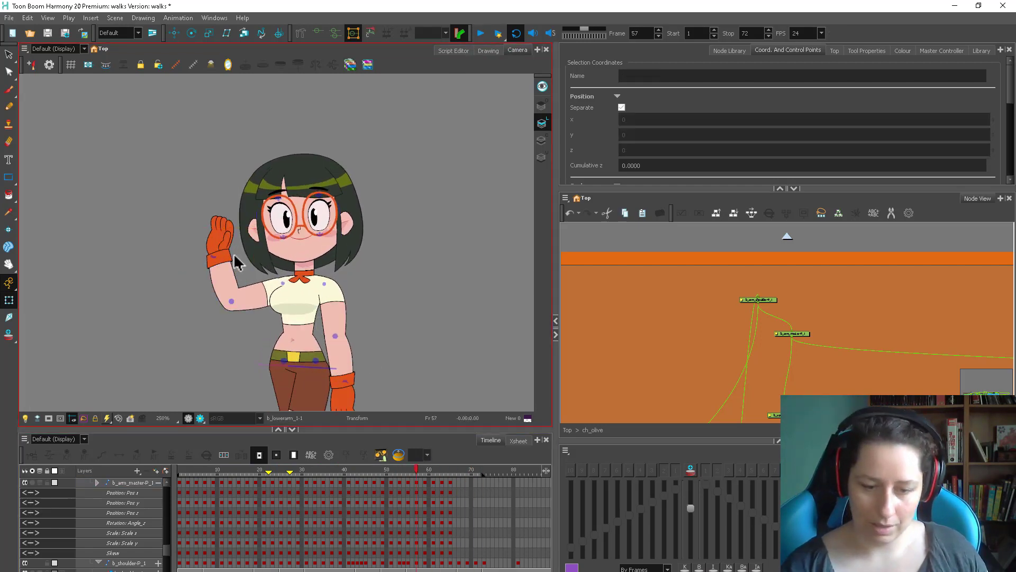
{"action": "left_click", "coordinate": [225, 276]}
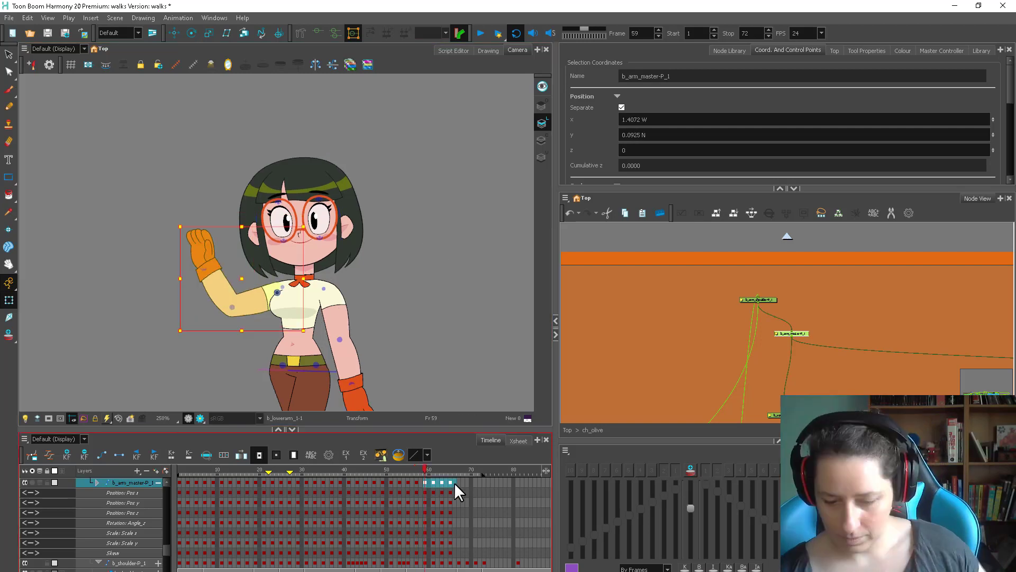
{"action": "left_click", "coordinate": [433, 482]}
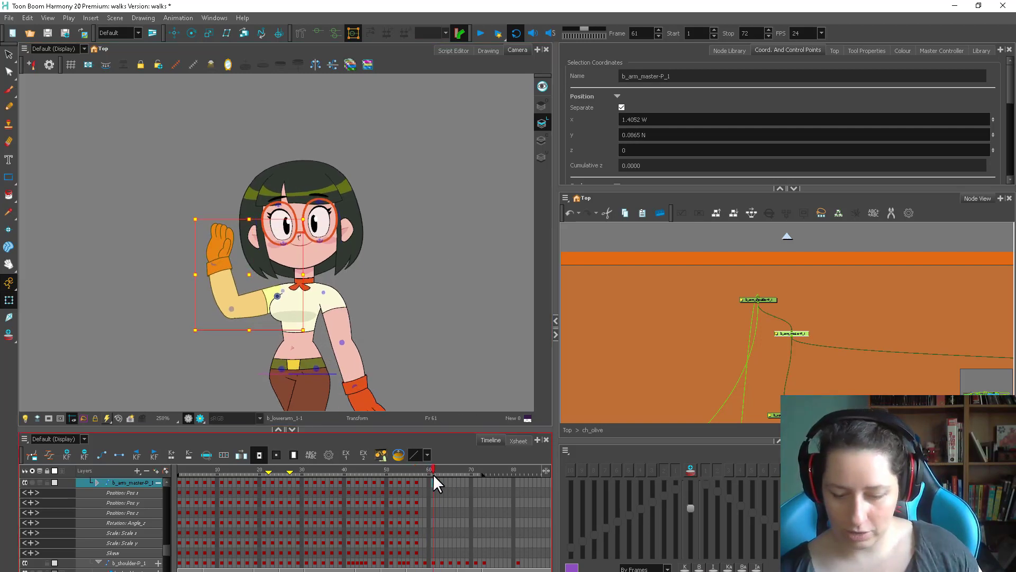
{"action": "left_click_drag", "start_coordinate": [319, 253], "coordinate": [337, 293]}
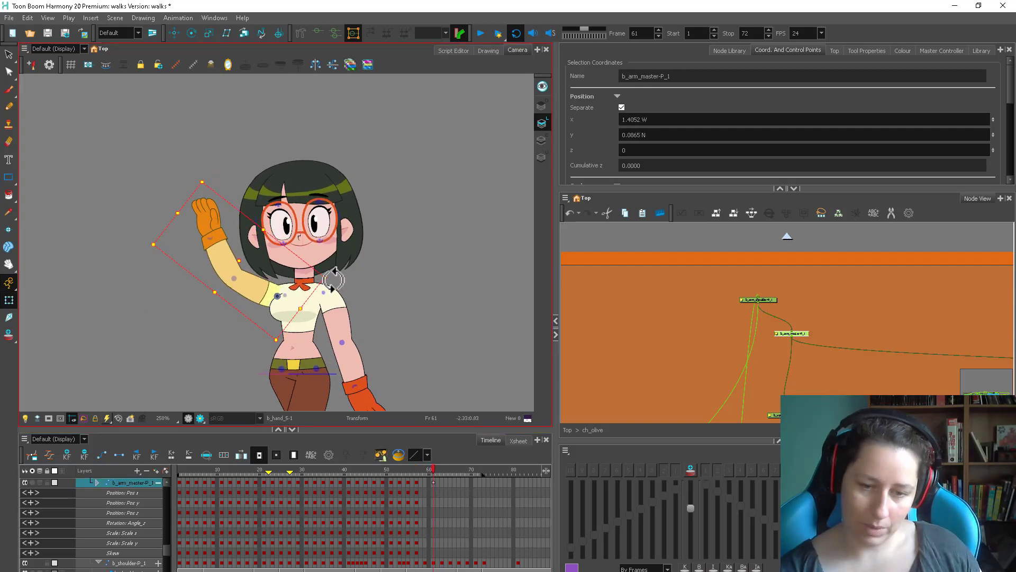
Copy the b_arm_master-P_1 keyframes from frames 13 to 27 and paste them starting at frame 65
{"action": "left_click", "coordinate": [481, 483]}
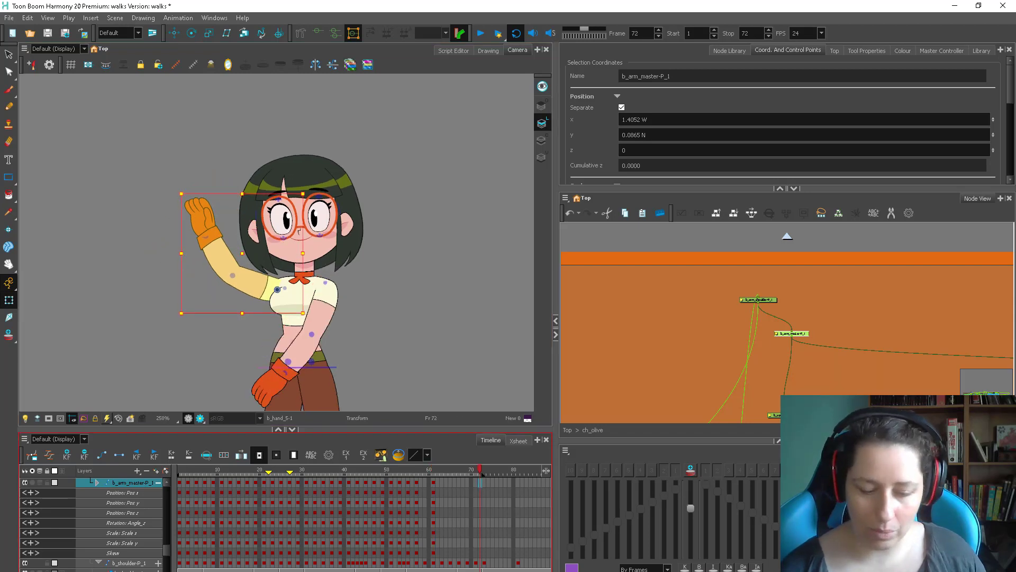
{"action": "left_click_drag", "start_coordinate": [181, 470], "coordinate": [259, 480]}
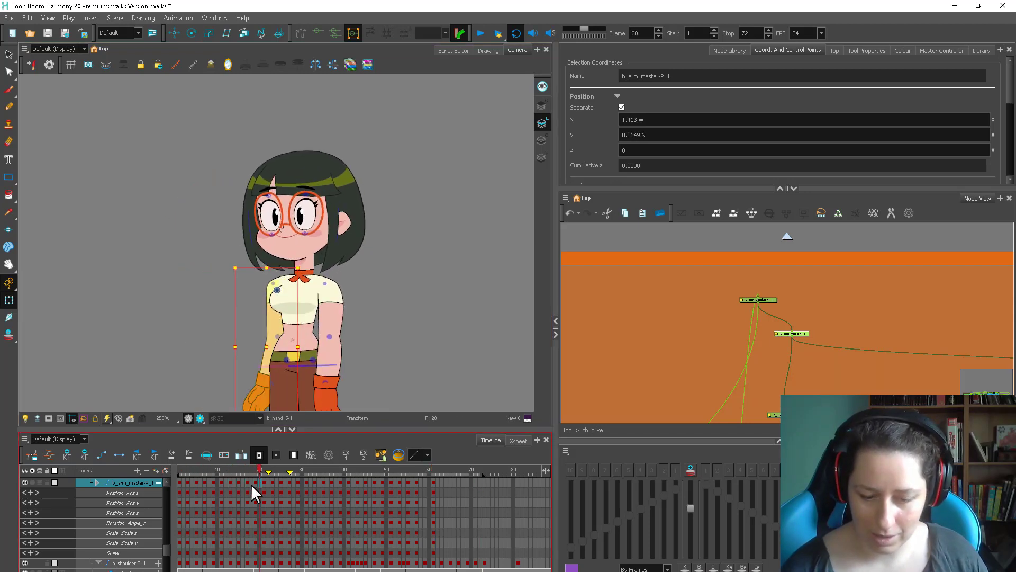
{"action": "left_click", "coordinate": [233, 484]}
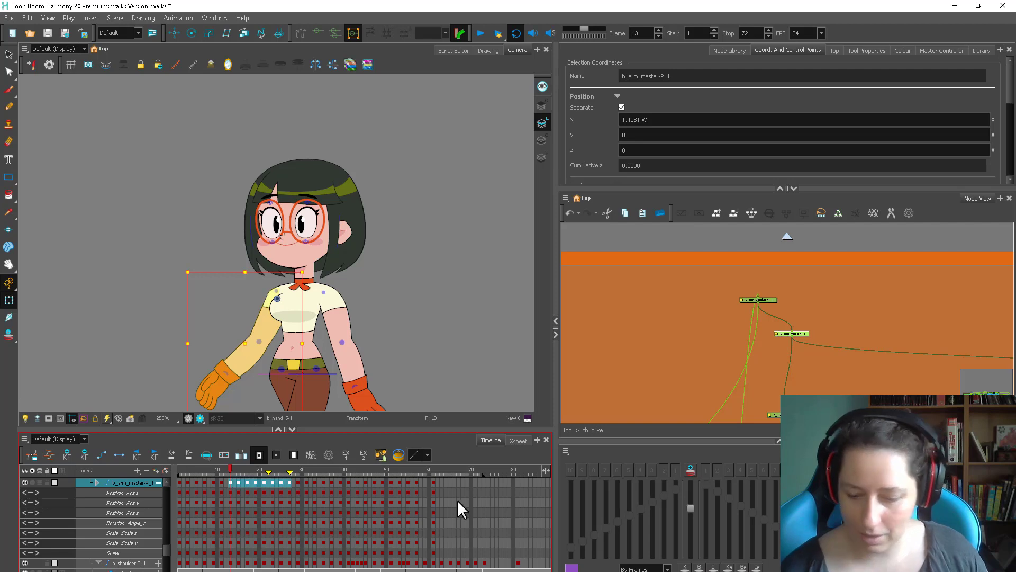
{"action": "left_click", "coordinate": [440, 481]}
{"action": "left_click", "coordinate": [449, 482]}
{"action": "key", "text": "ctrl+v"}
Make the b_arm_master-P_1 spans between frames 57 and 65 motion segments and add keyframes at frames 59 and 63
{"action": "left_click_drag", "start_coordinate": [450, 474], "coordinate": [418, 481]}
{"action": "left_click", "coordinate": [433, 483]}
{"action": "key", "text": "ctrl+k"}
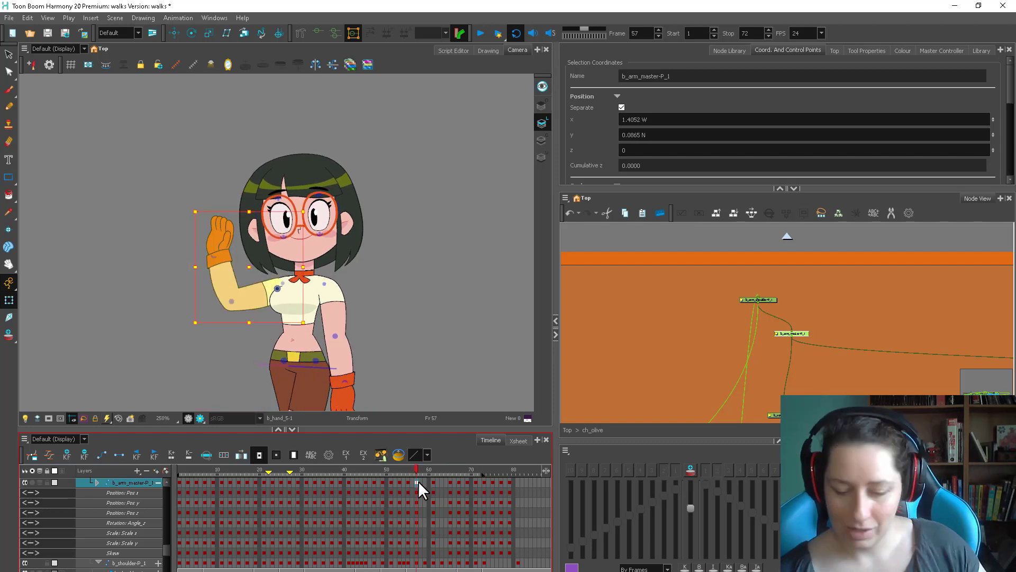
{"action": "key", "text": "ctrl+j"}
{"action": "left_click", "coordinate": [432, 484]}
{"action": "key", "text": "ctrl+j"}
{"action": "left_click", "coordinate": [442, 482]}
{"action": "key", "text": "F6"}
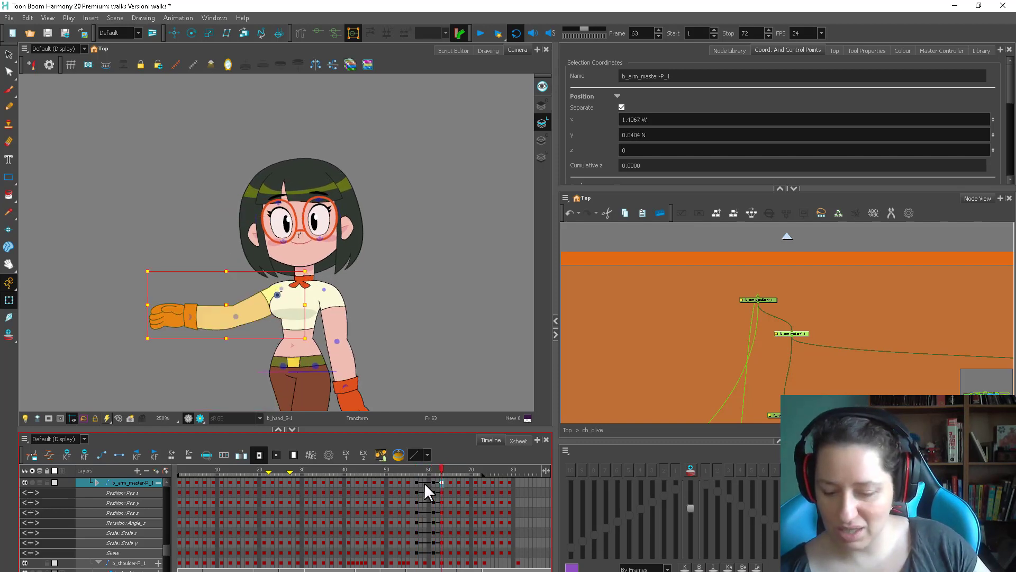
{"action": "left_click", "coordinate": [425, 482]}
{"action": "key", "text": "F6"}
Convert the b_arm_master-P_1 keyframes from frame 57 to 63 into stop-motion keyframes
{"action": "left_click", "coordinate": [418, 484]}
{"action": "left_click", "coordinate": [442, 483], "text": "shift"}
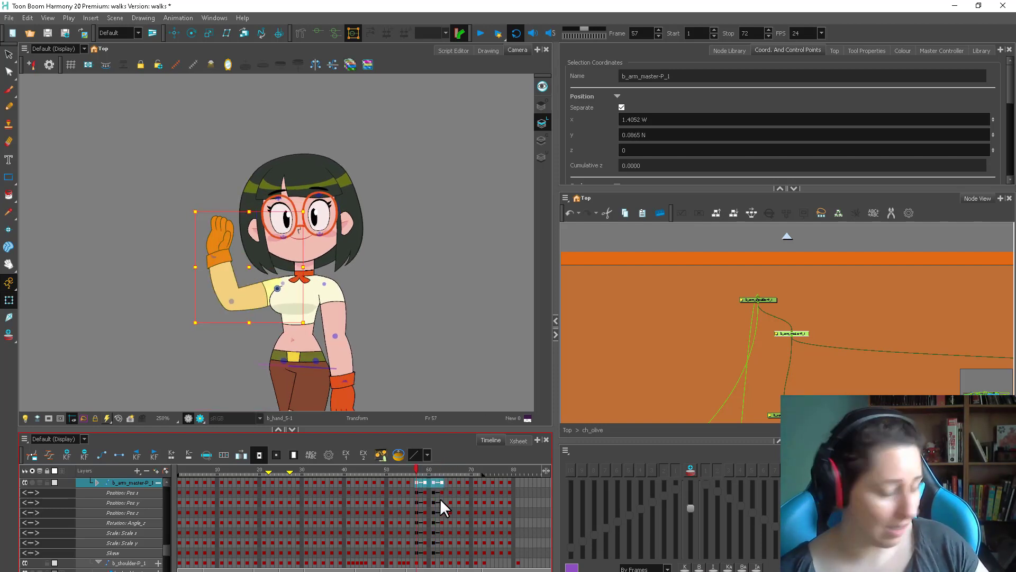
{"action": "key", "text": "ctrl+k"}
{"action": "key", "text": "Return"}
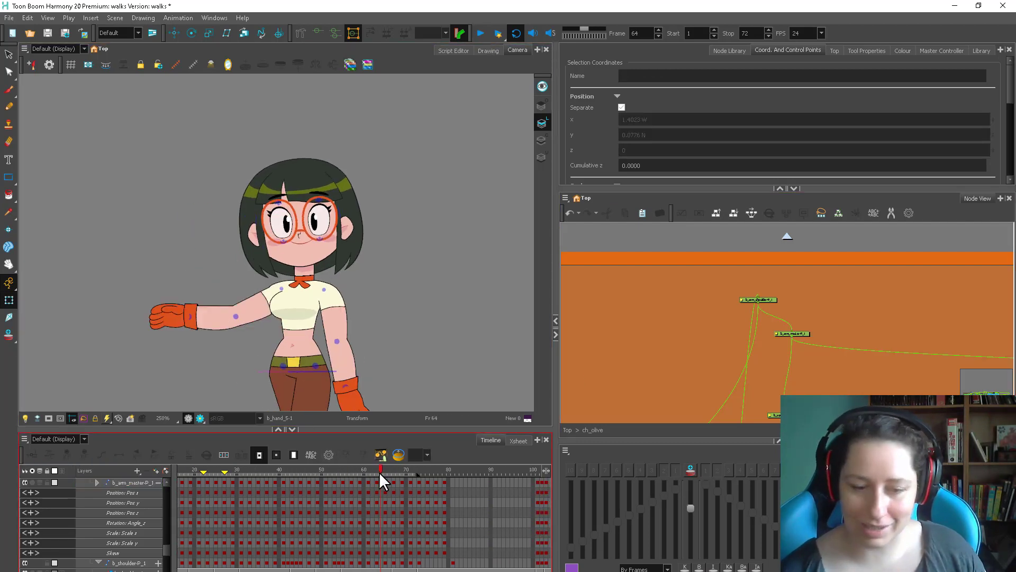
Delete the b_arm_master-P_1 keyframes at frames 67 and 69
{"action": "left_click", "coordinate": [386, 471]}
{"action": "mouse_move", "coordinate": [386, 471]}
{"action": "left_mouse_down"}
{"action": "mouse_move", "coordinate": [399, 471]}
{"action": "mouse_move", "coordinate": [396, 487]}
{"action": "left_mouse_up"}
{"action": "left_click", "coordinate": [397, 483]}
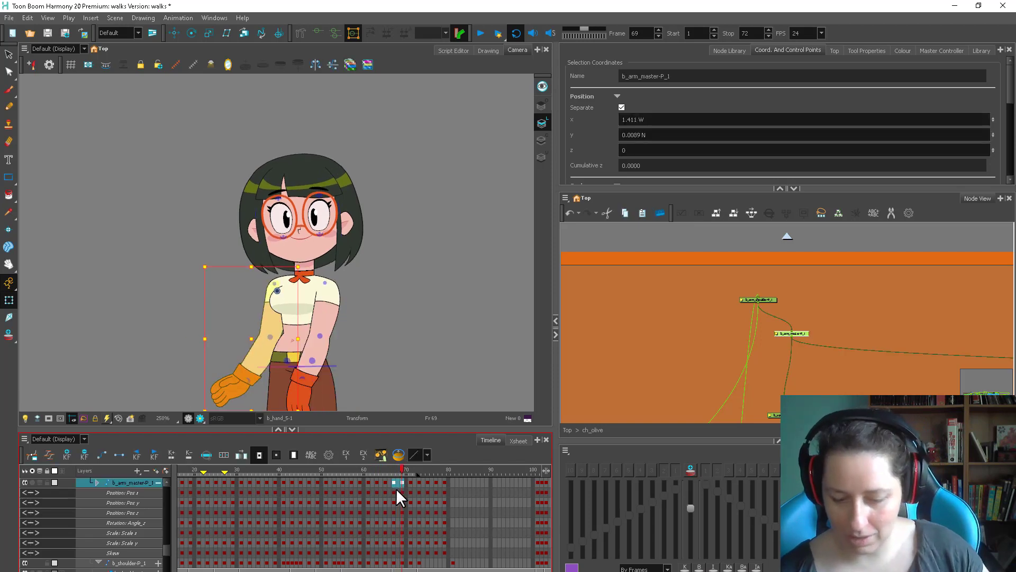
{"action": "key", "text": "Delete"}
{"action": "left_click", "coordinate": [386, 483]}
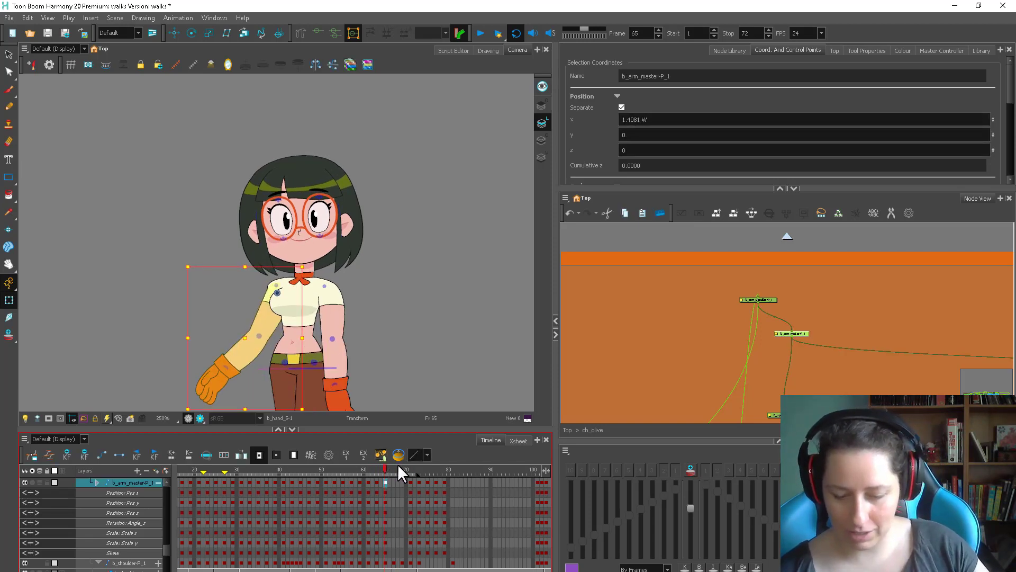
Turn on onion skin, rotate the back lower arm (b_lowerarm-P-P_1) around frame 65, and play back the wave
{"action": "left_click_drag", "start_coordinate": [389, 465], "coordinate": [367, 482]}
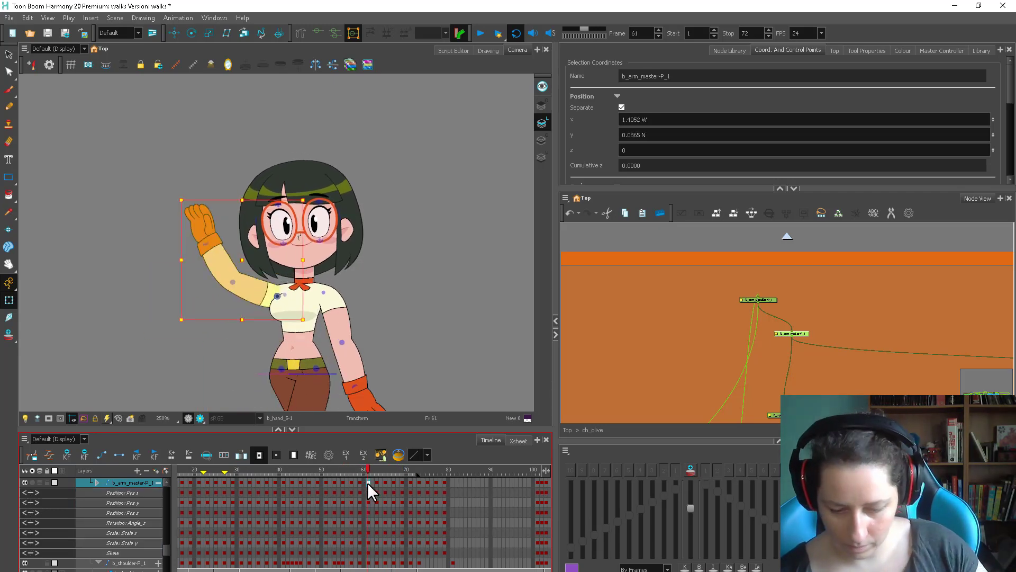
{"action": "scroll", "coordinate": [277, 244], "scroll_direction": "down", "scroll_amount": 2}
{"action": "left_click", "coordinate": [241, 262]}
{"action": "key", "text": "alt+o"}
{"action": "key", "text": "period"}
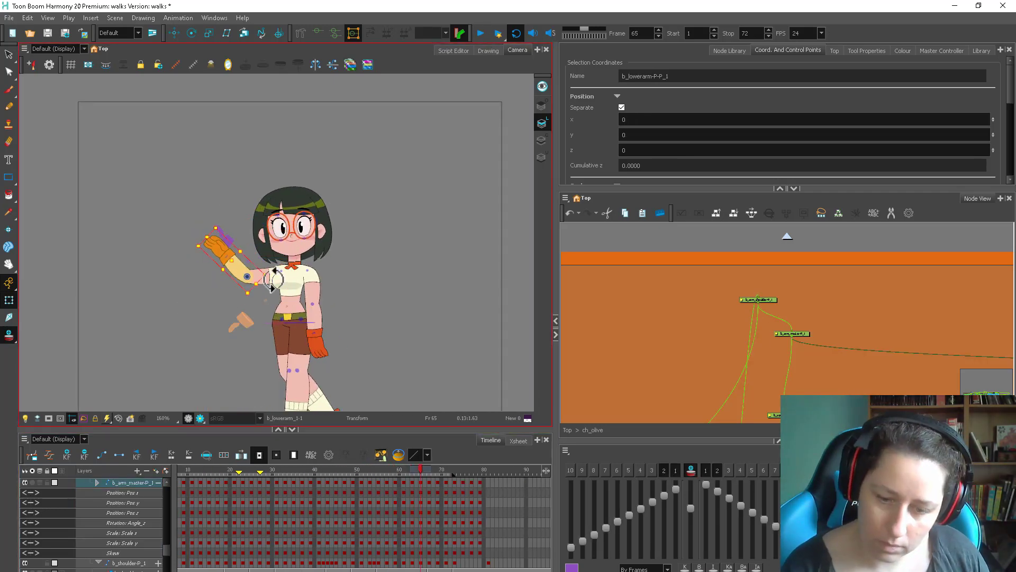
{"action": "left_click", "coordinate": [375, 483]}
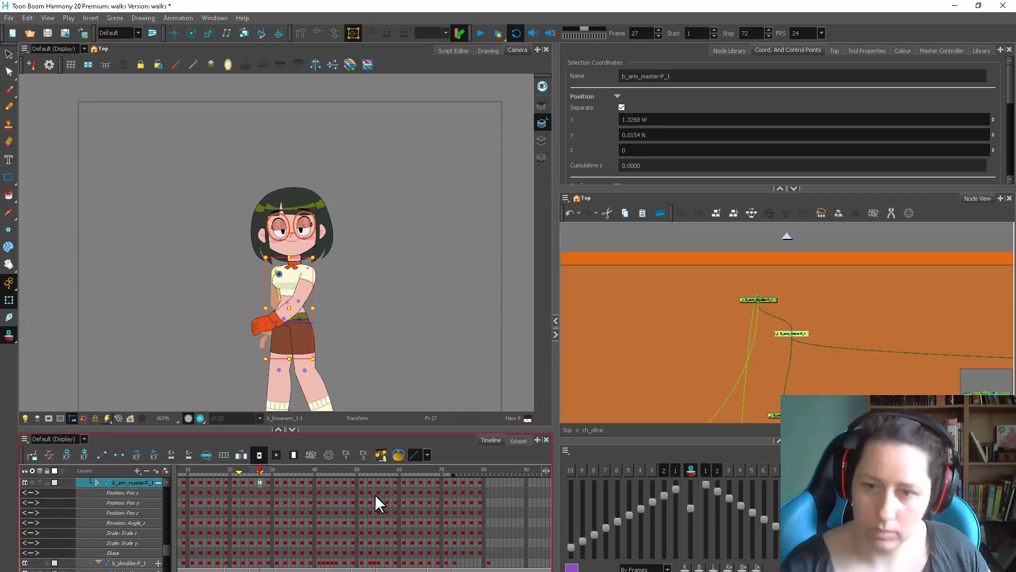
{"action": "left_click", "coordinate": [368, 482]}
{"action": "scroll", "coordinate": [281, 243], "scroll_direction": "down", "scroll_amount": 1}
{"action": "left_click_drag", "start_coordinate": [411, 471], "coordinate": [363, 471]}
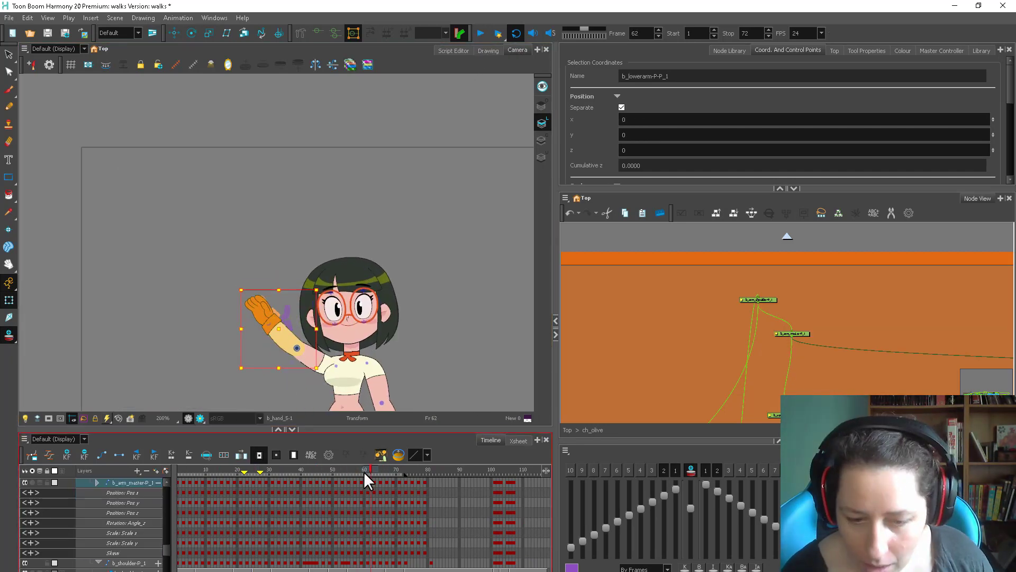
{"action": "left_click", "coordinate": [479, 33]}
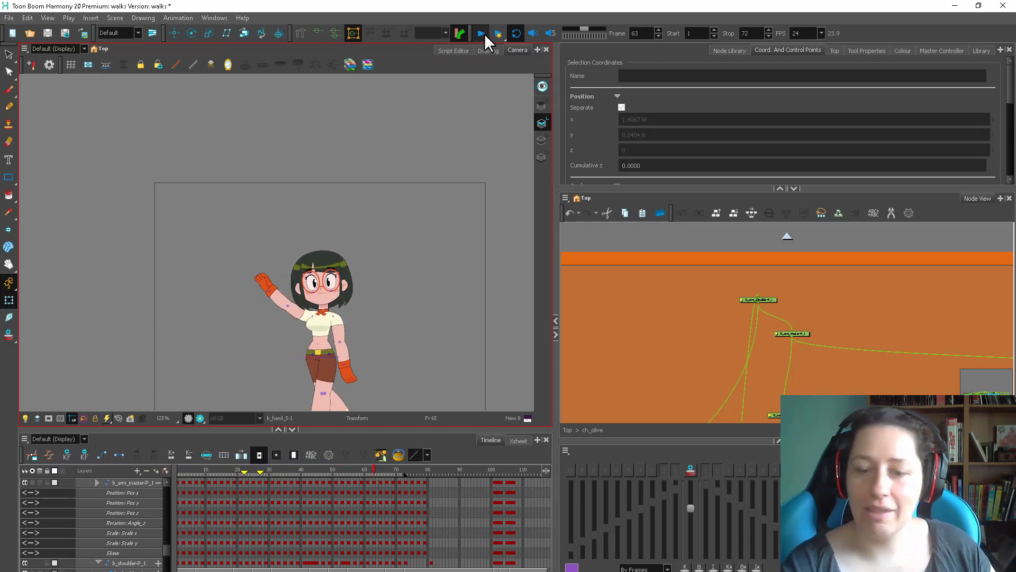
{"action": "left_click", "coordinate": [480, 33]}
Examine the back shoulder and raised arm close up at frame 46
{"action": "left_click", "coordinate": [267, 469]}
{"action": "left_click_drag", "start_coordinate": [268, 469], "coordinate": [320, 466]}
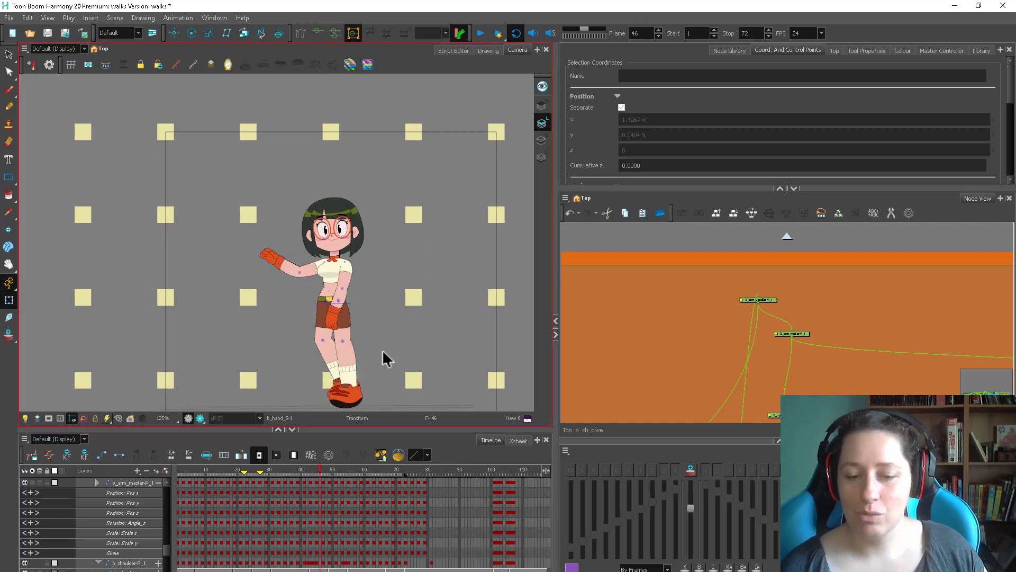
{"action": "key", "text": "2"}
{"action": "key", "text": "2"}
{"action": "key", "text": "2"}
{"action": "key", "text": "2"}
{"action": "key", "text": "2"}
{"action": "key", "text": "2"}
{"action": "key", "text": "space"}
{"action": "left_click_drag", "start_coordinate": [385, 397], "coordinate": [333, 387]}
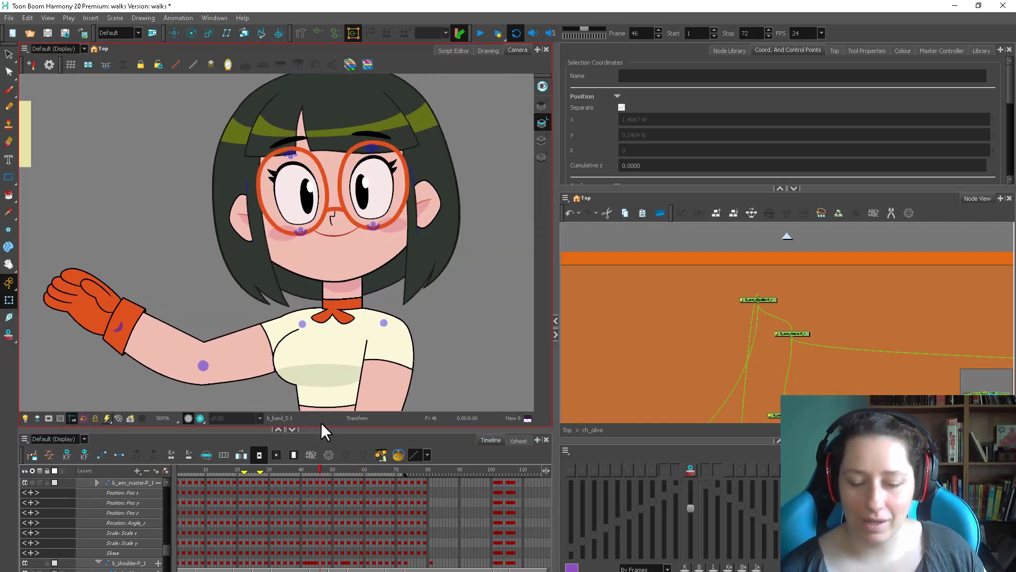
Reshape the back shoulder (b_shoulder_1) at frame 36 to fit the sleeve of the raised arm, continuing to frame 39
{"action": "left_click_drag", "start_coordinate": [295, 471], "coordinate": [284, 493]}
{"action": "key", "text": "2"}
{"action": "key", "text": "2"}
{"action": "left_click", "coordinate": [307, 359]}
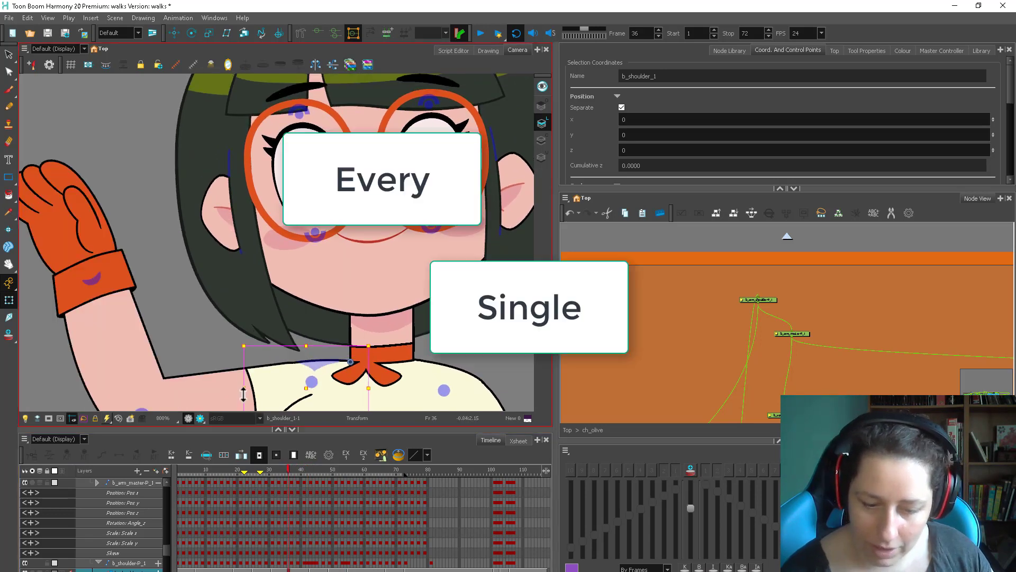
{"action": "left_click_drag", "start_coordinate": [244, 395], "coordinate": [245, 391]}
{"action": "key", "text": "."}
{"action": "key", "text": "."}
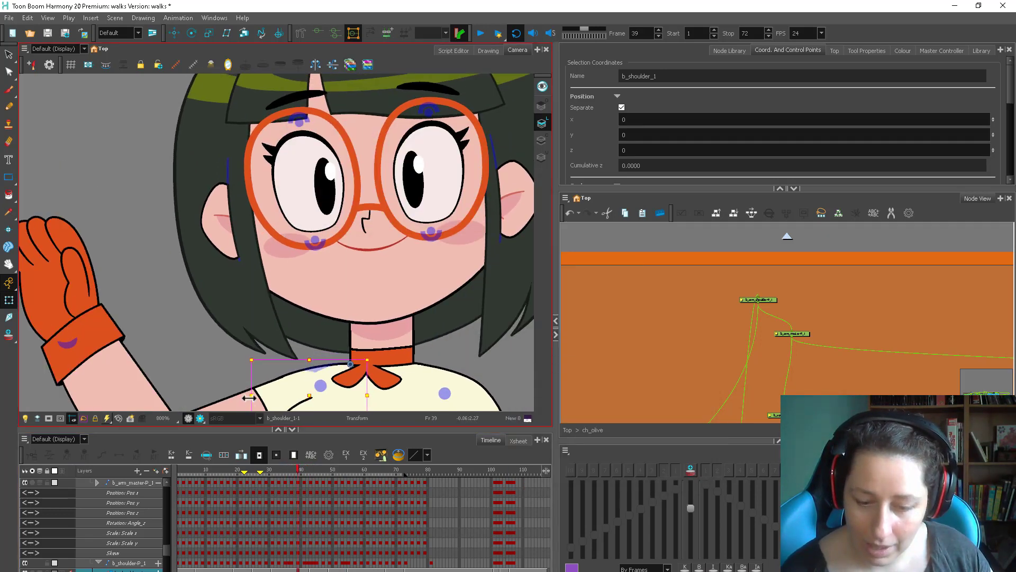
Fit b_shoulder_1 to the moving back sleeve frame by frame up to frame 45
{"action": "key", "text": "."}
{"action": "key", "text": "."}
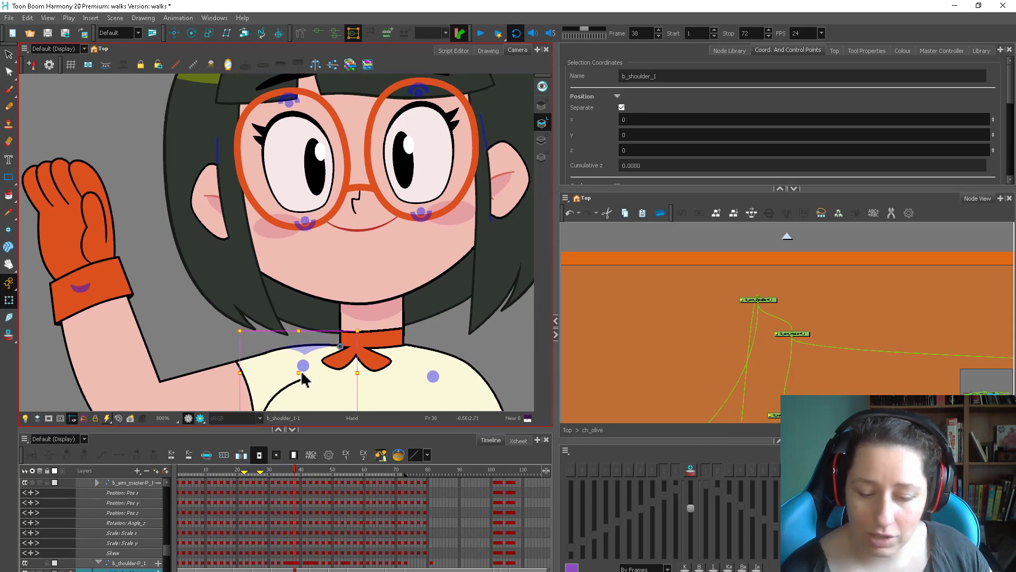
{"action": "key", "text": "."}
{"action": "key", "text": "."}
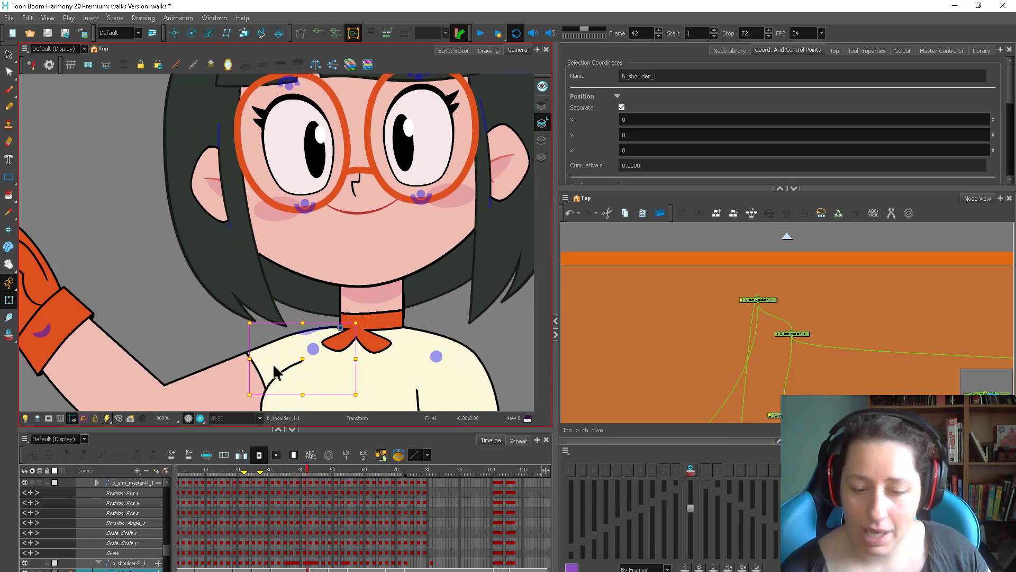
{"action": "key", "text": "."}
{"action": "key", "text": "."}
{"action": "key", "text": "."}
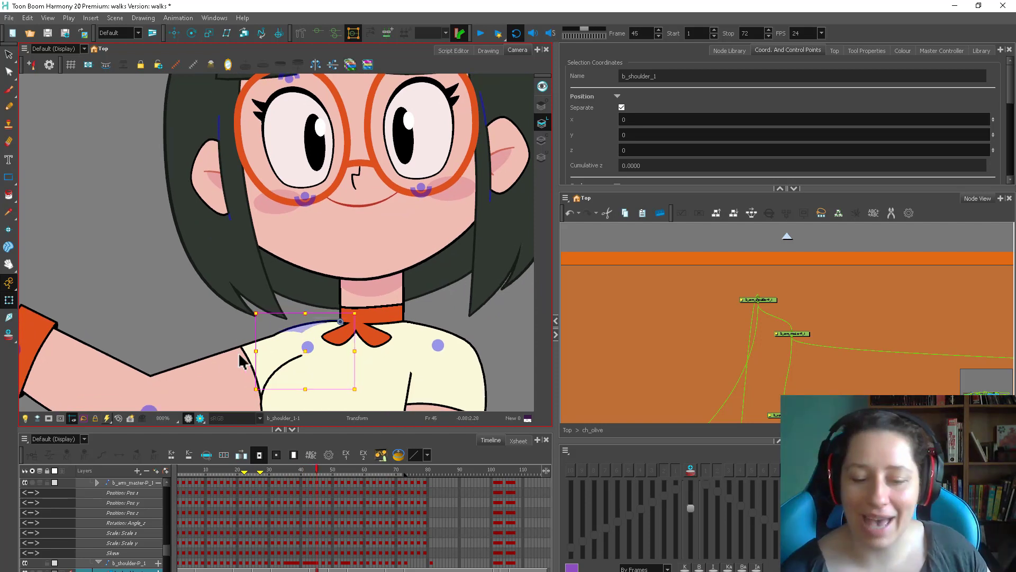
Adjust b_shoulder_1 from frame 46 to 49, stretching it at frame 49 to meet the sleeve line
{"action": "key", "text": "."}
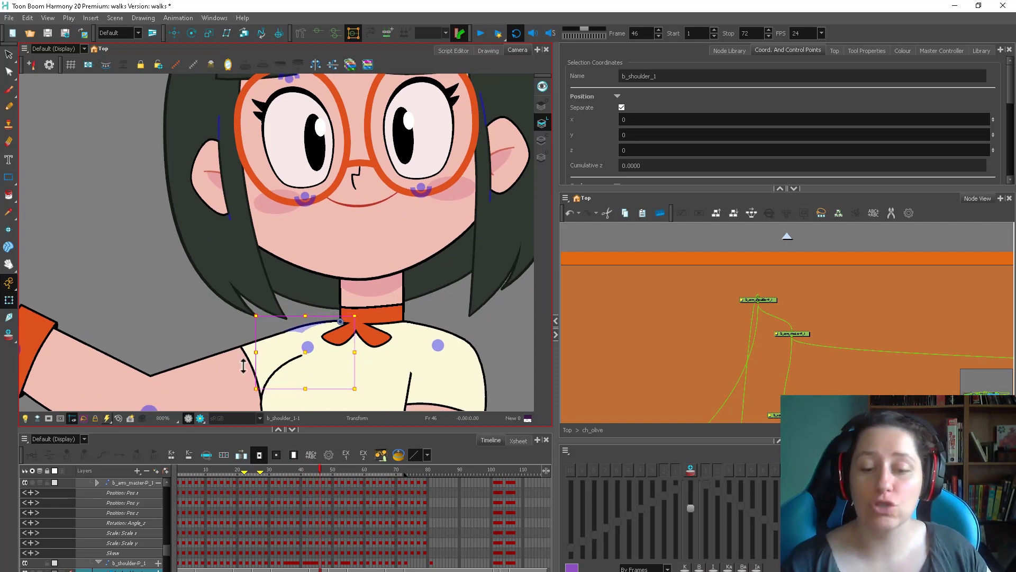
{"action": "key", "text": "."}
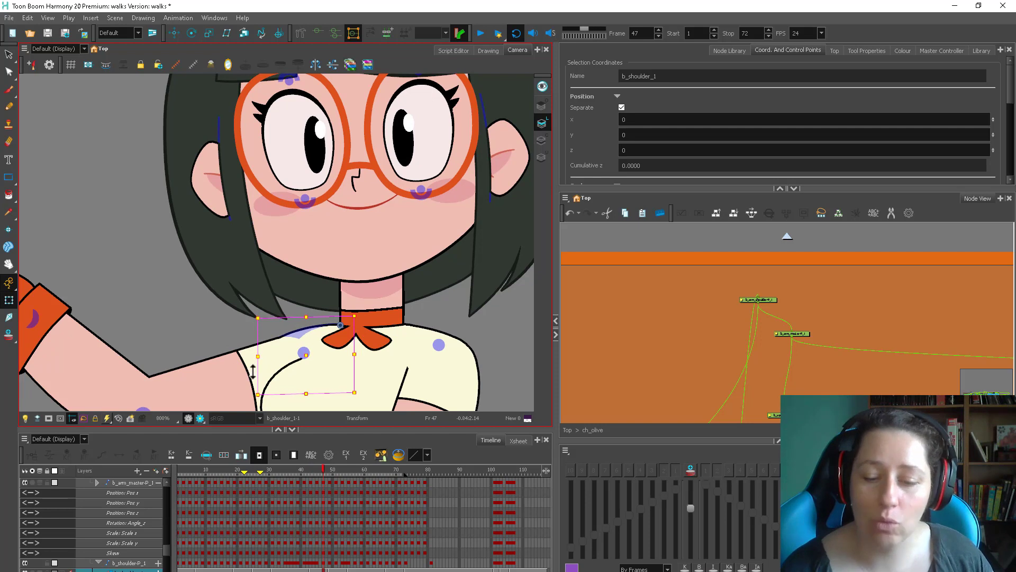
{"action": "key", "text": "."}
{"action": "key", "text": "."}
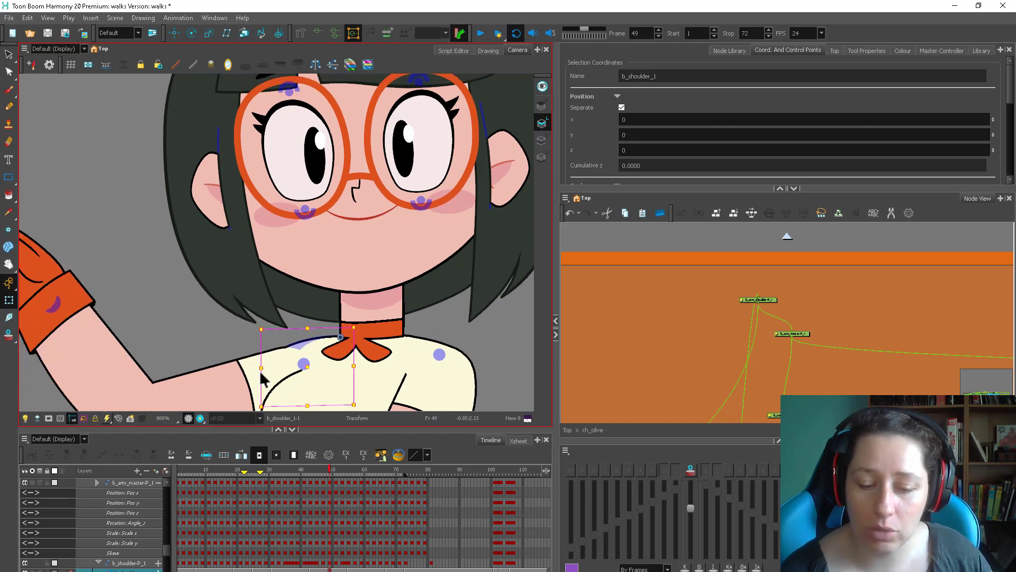
{"action": "left_click_drag", "start_coordinate": [259, 328], "coordinate": [257, 329]}
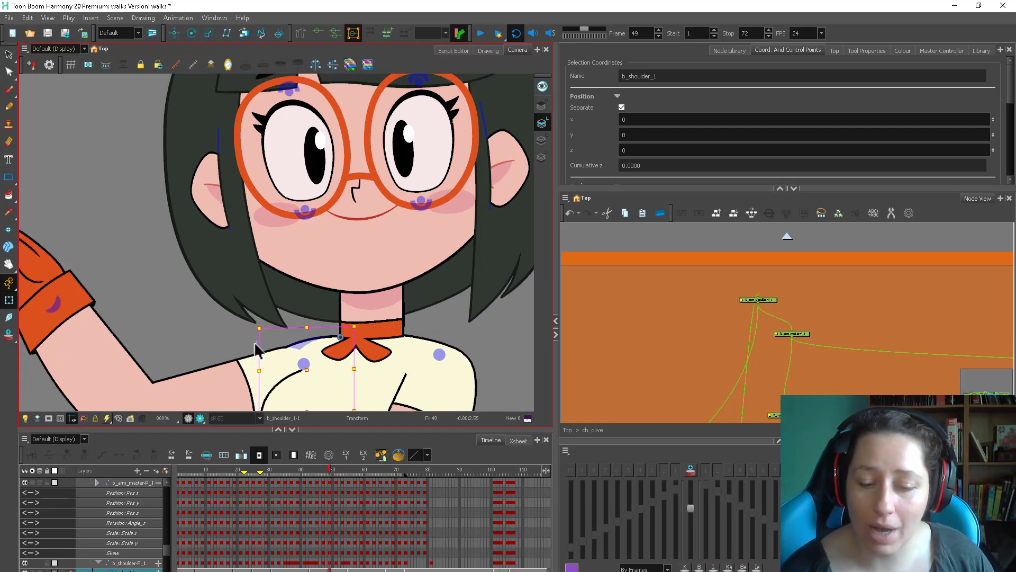
{"action": "left_click", "coordinate": [297, 332]}
{"action": "left_click", "coordinate": [324, 349]}
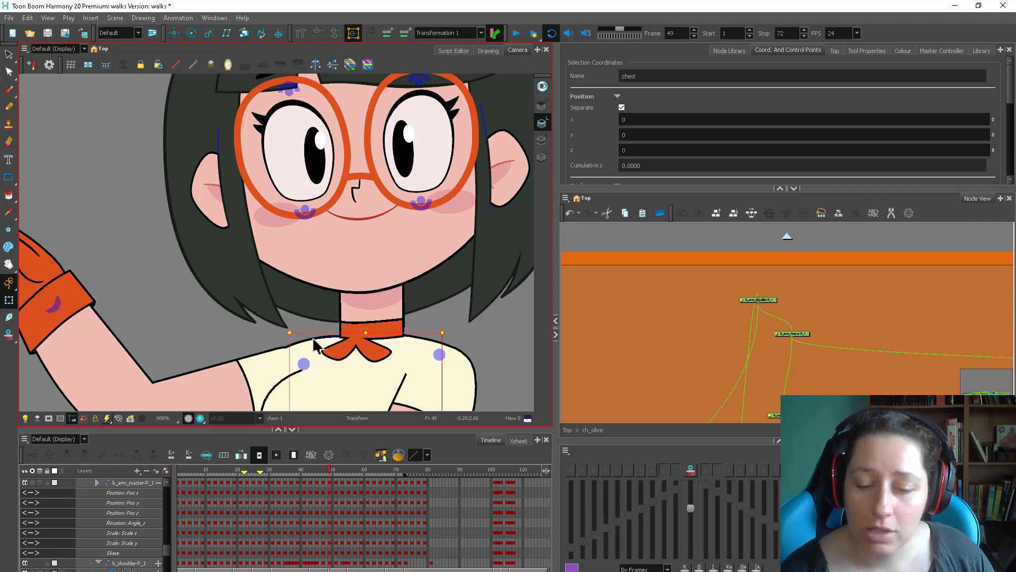
{"action": "left_click", "coordinate": [309, 343]}
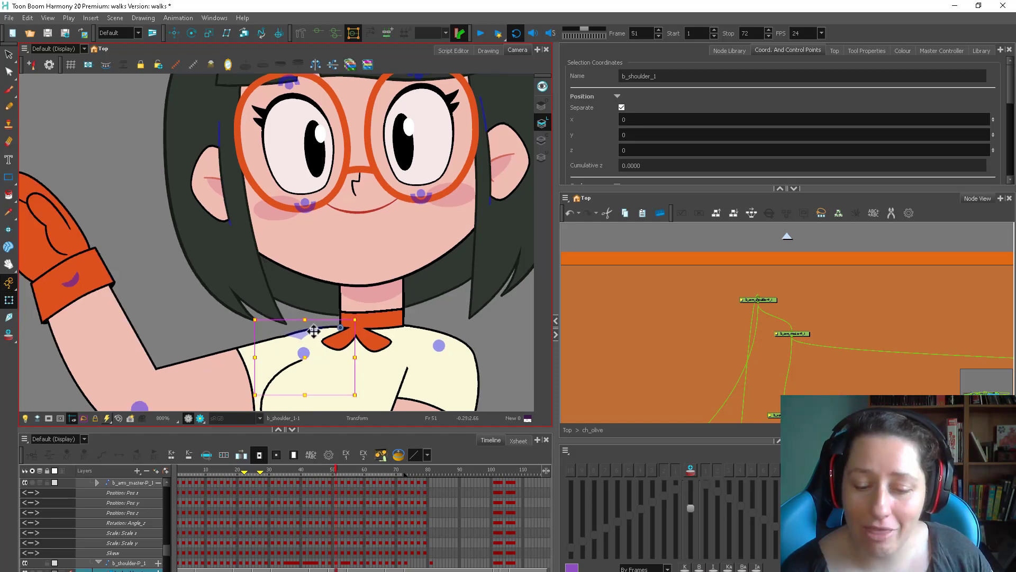
Widen b_shoulder_1 toward the back sleeve between frames 51 and 55
{"action": "key", "text": "period"}
{"action": "left_click_drag", "start_coordinate": [255, 356], "coordinate": [248, 356]}
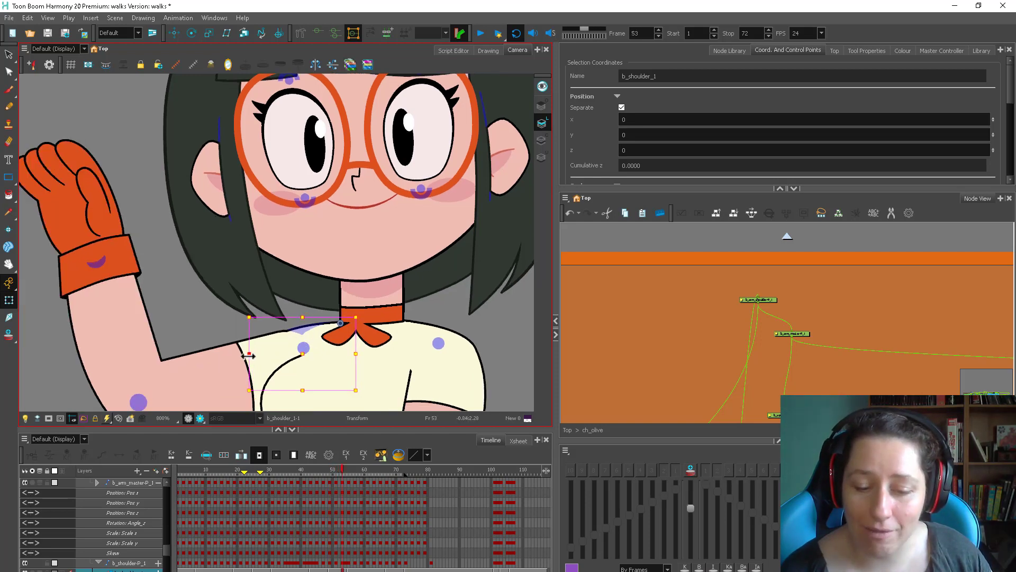
{"action": "key", "text": "period"}
{"action": "key", "text": "period"}
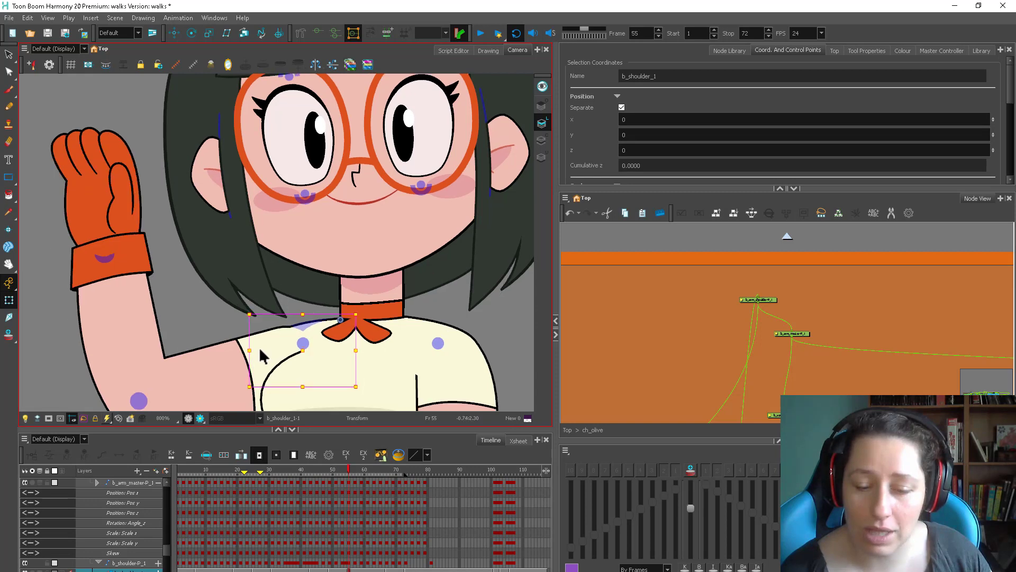
{"action": "mouse_move", "coordinate": [249, 351]}
{"action": "left_mouse_down"}
{"action": "mouse_move", "coordinate": [239, 351]}
{"action": "mouse_move", "coordinate": [243, 336]}
{"action": "left_mouse_up"}
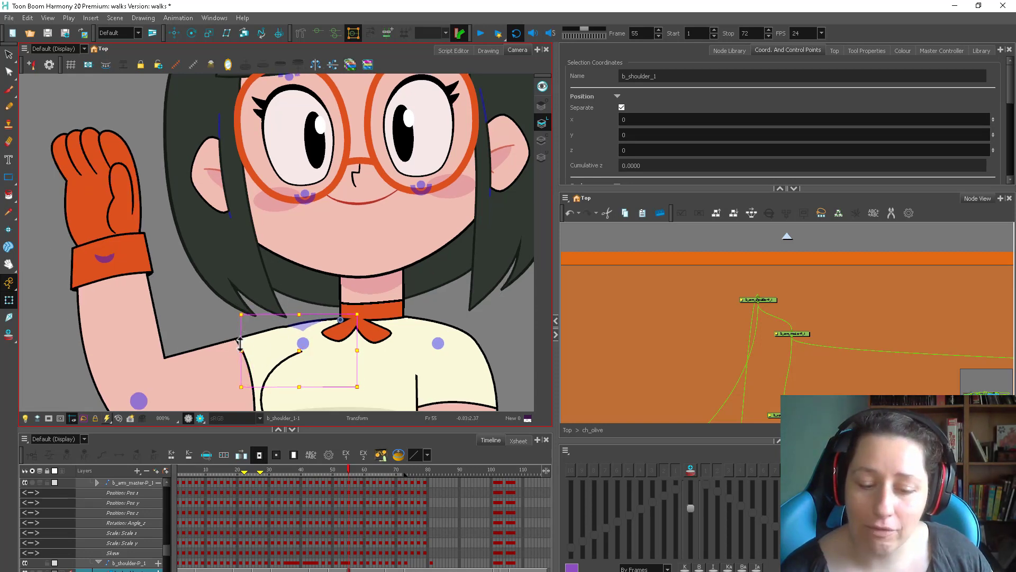
Reshape b_shoulder_1 at frames 57 to 59 so its top edge follows the raised sleeve
{"action": "key", "text": "period"}
{"action": "key", "text": "period"}
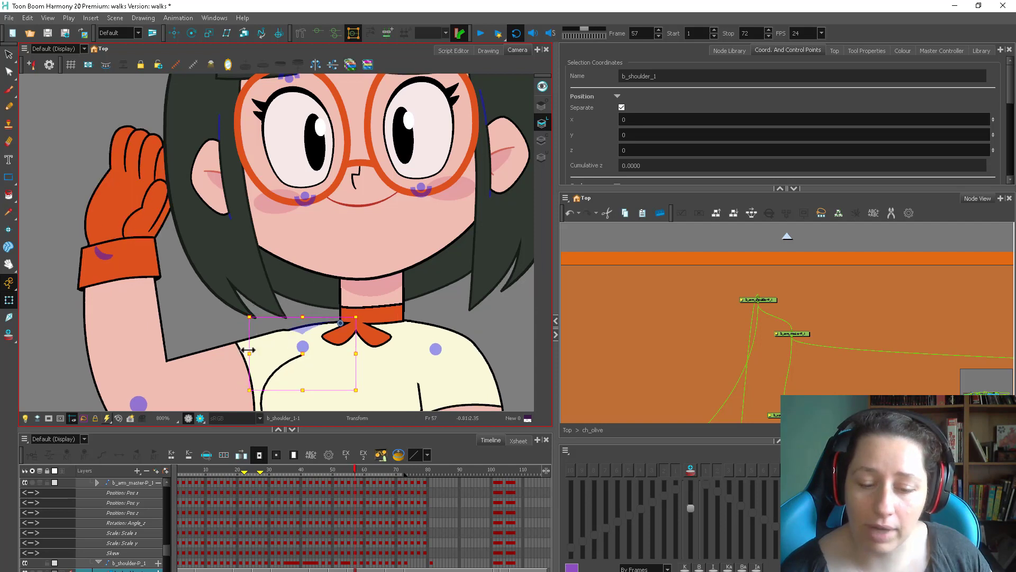
{"action": "left_click_drag", "start_coordinate": [246, 340], "coordinate": [246, 337]}
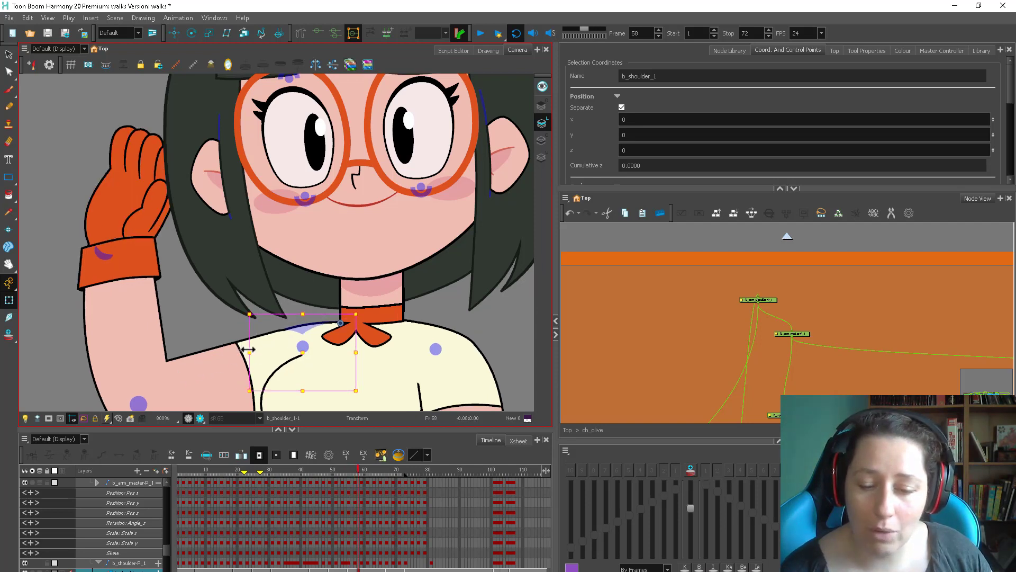
{"action": "key", "text": "period"}
{"action": "key", "text": "period"}
{"action": "left_click_drag", "start_coordinate": [243, 369], "coordinate": [243, 375]}
Narrow and skew b_shoulder_1 at frame 61 so it slopes up into the raised back sleeve
{"action": "key", "text": "period"}
{"action": "key", "text": "period"}
{"action": "left_click_drag", "start_coordinate": [317, 376], "coordinate": [325, 316]}
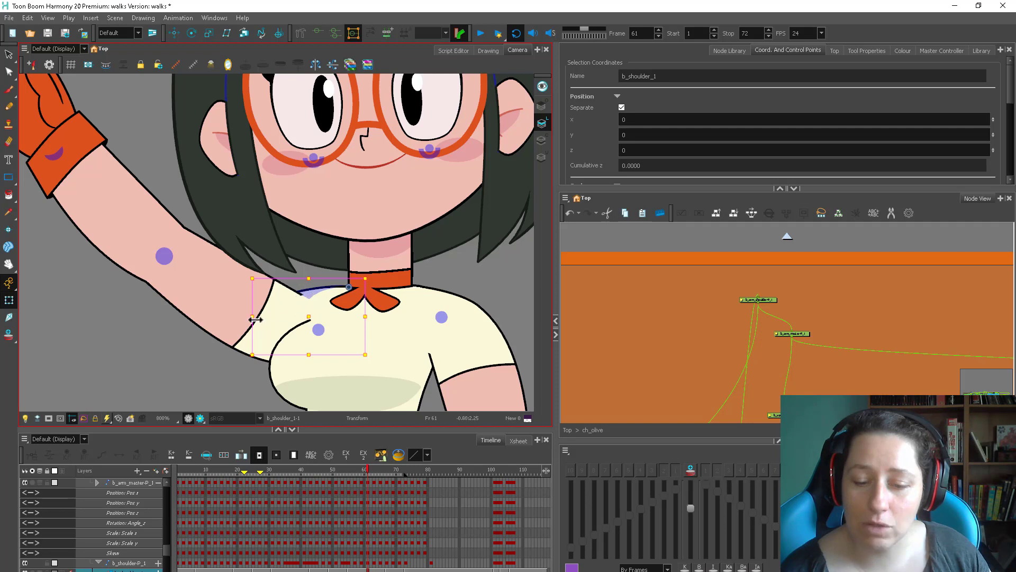
{"action": "left_click_drag", "start_coordinate": [251, 326], "coordinate": [278, 329]}
{"action": "left_click", "coordinate": [273, 335]}
{"action": "key", "text": "period"}
{"action": "key", "text": "period"}
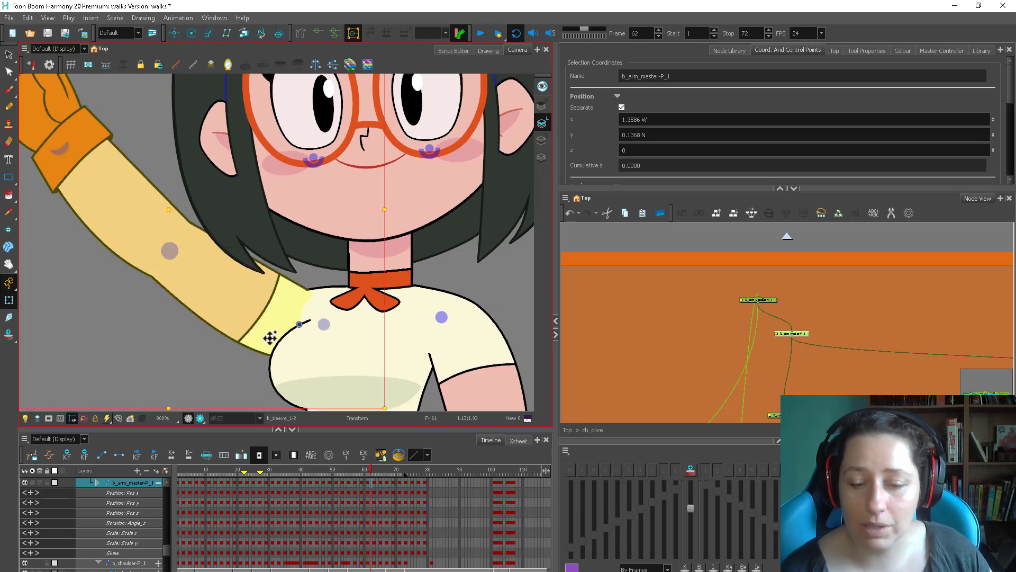
{"action": "key", "text": "comma"}
{"action": "key", "text": "comma"}
{"action": "left_click", "coordinate": [325, 293]}
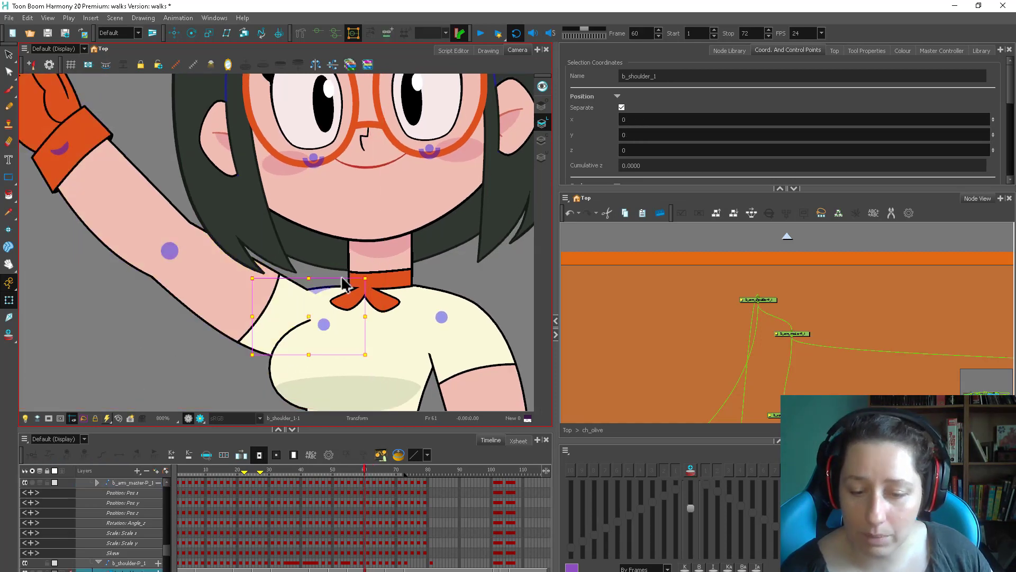
{"action": "key", "text": "period"}
{"action": "key", "text": "period"}
{"action": "key", "text": "comma"}
{"action": "key", "text": "comma"}
{"action": "mouse_move", "coordinate": [252, 323]}
{"action": "left_mouse_down"}
{"action": "mouse_move", "coordinate": [256, 306]}
{"action": "mouse_move", "coordinate": [273, 326]}
{"action": "left_mouse_up"}
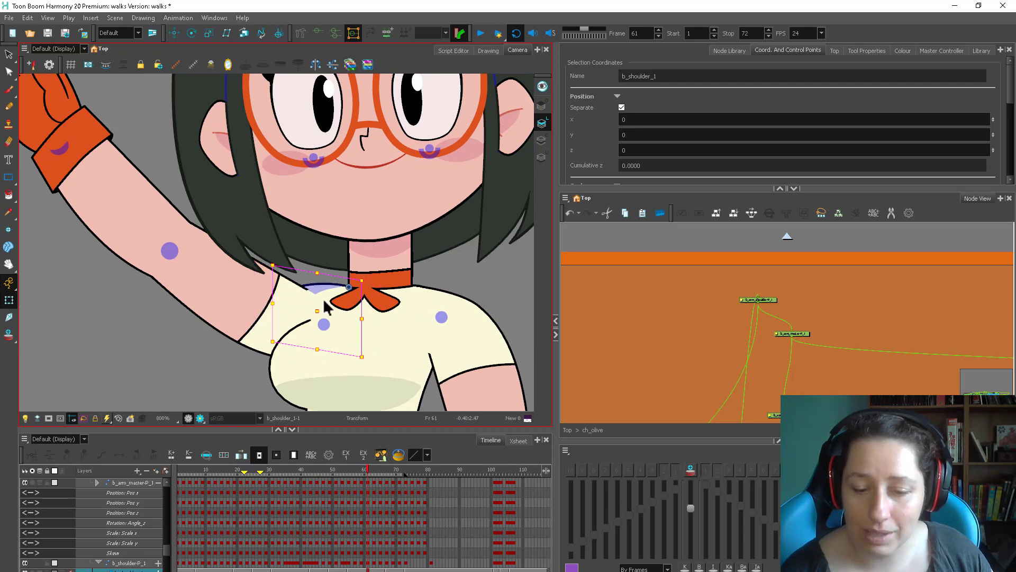
Nudge the back arm (b_arm_master-P_1) at frame 63 and check the sleeve joint through frame 67
{"action": "key", "text": "period"}
{"action": "key", "text": "period"}
{"action": "left_click", "coordinate": [282, 302]}
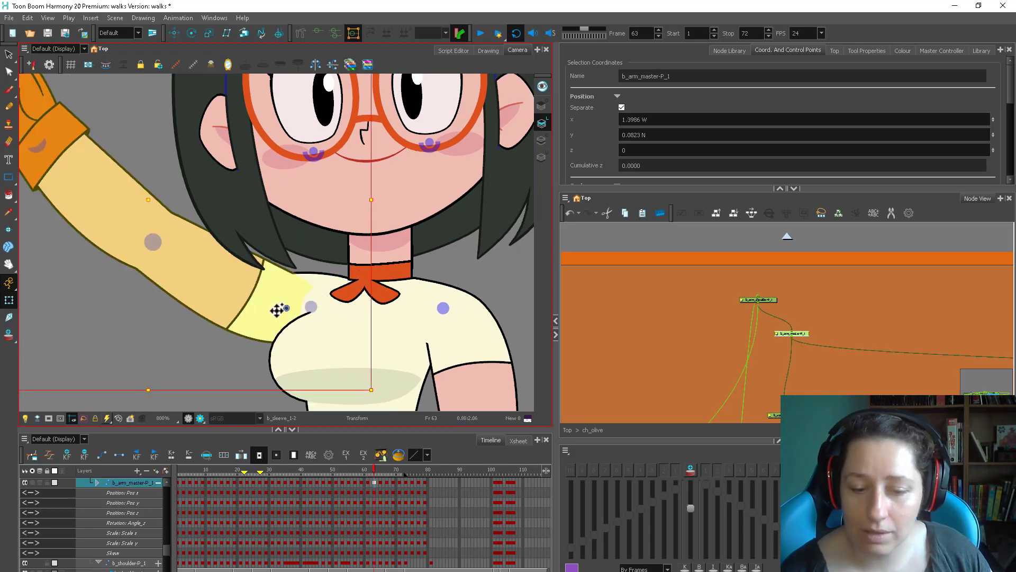
{"action": "key", "text": "space"}
{"action": "left_click_drag", "start_coordinate": [237, 334], "coordinate": [254, 393]}
{"action": "left_click_drag", "start_coordinate": [251, 358], "coordinate": [258, 353]}
{"action": "key", "text": "period"}
{"action": "key", "text": "period"}
{"action": "key", "text": "comma"}
{"action": "key", "text": "period"}
{"action": "key", "text": "comma"}
{"action": "key", "text": "period"}
{"action": "key", "text": "period"}
{"action": "key", "text": "period"}
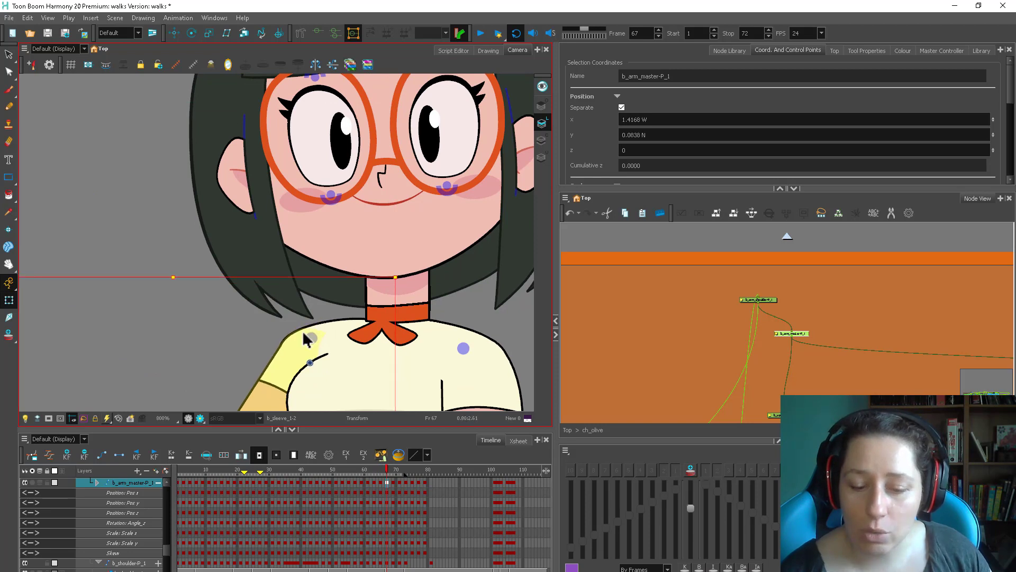
Select b_shoulder_1 at frame 67 and refit it to the lowering back arm through frame 71
{"action": "left_click", "coordinate": [278, 355]}
{"action": "key", "text": "period"}
{"action": "key", "text": "period"}
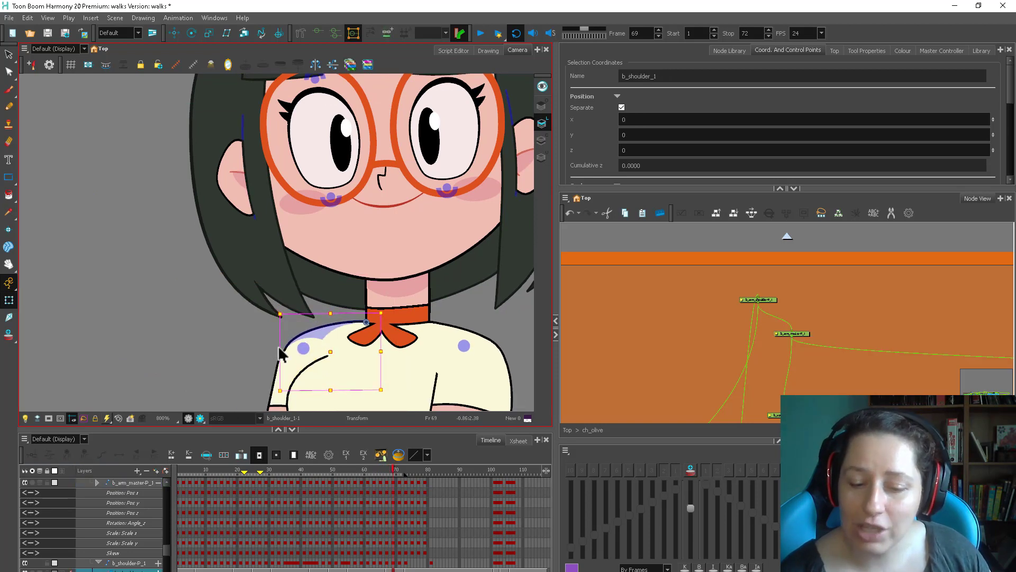
{"action": "key", "text": "period"}
{"action": "key", "text": "period"}
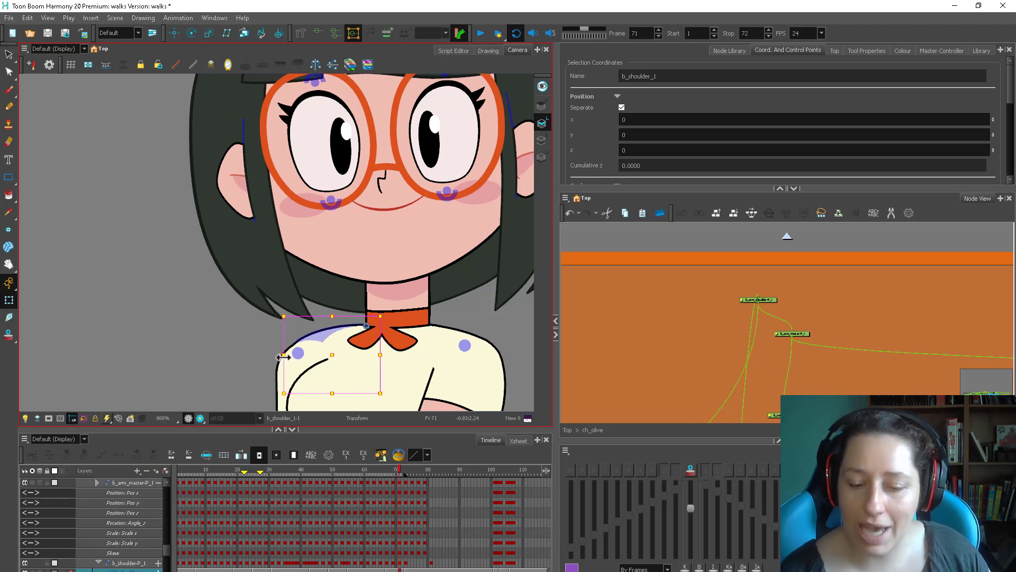
{"action": "left_click_drag", "start_coordinate": [284, 354], "coordinate": [279, 369]}
{"action": "left_click", "coordinate": [261, 382]}
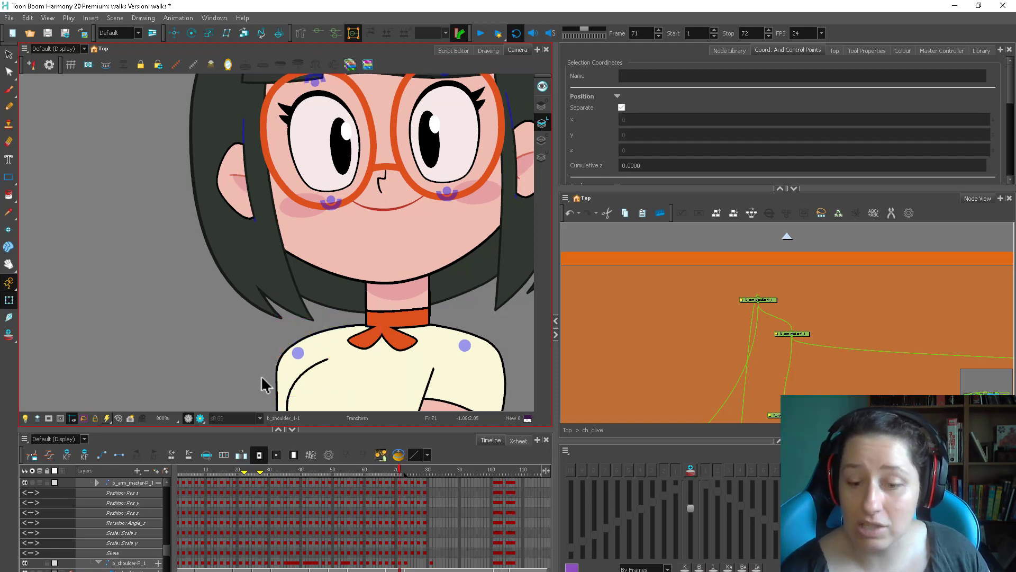
Play back the whole walk and wave at full-body view to review the back shoulder and arm motion
{"action": "key", "text": "1"}
{"action": "key", "text": "1"}
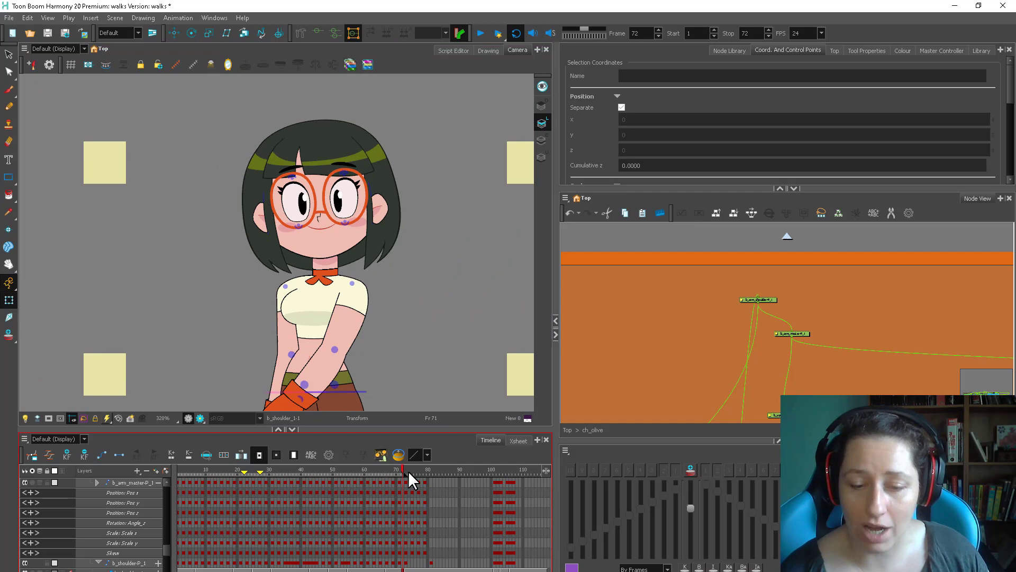
{"action": "left_click_drag", "start_coordinate": [408, 471], "coordinate": [221, 492]}
{"action": "key", "text": "1"}
{"action": "left_click", "coordinate": [479, 34]}
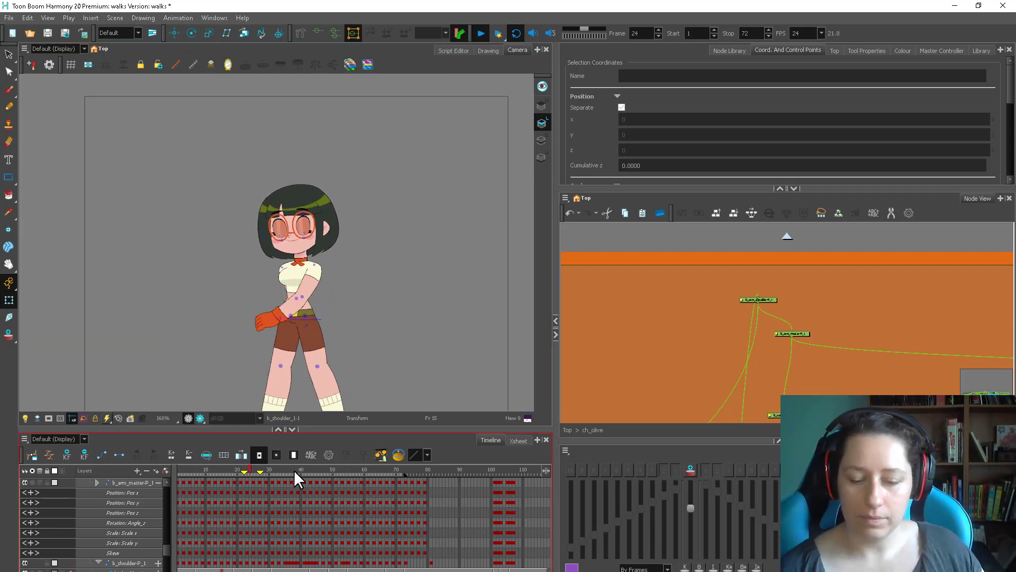
{"action": "left_click", "coordinate": [481, 32]}
{"action": "left_click_drag", "start_coordinate": [287, 466], "coordinate": [319, 470]}
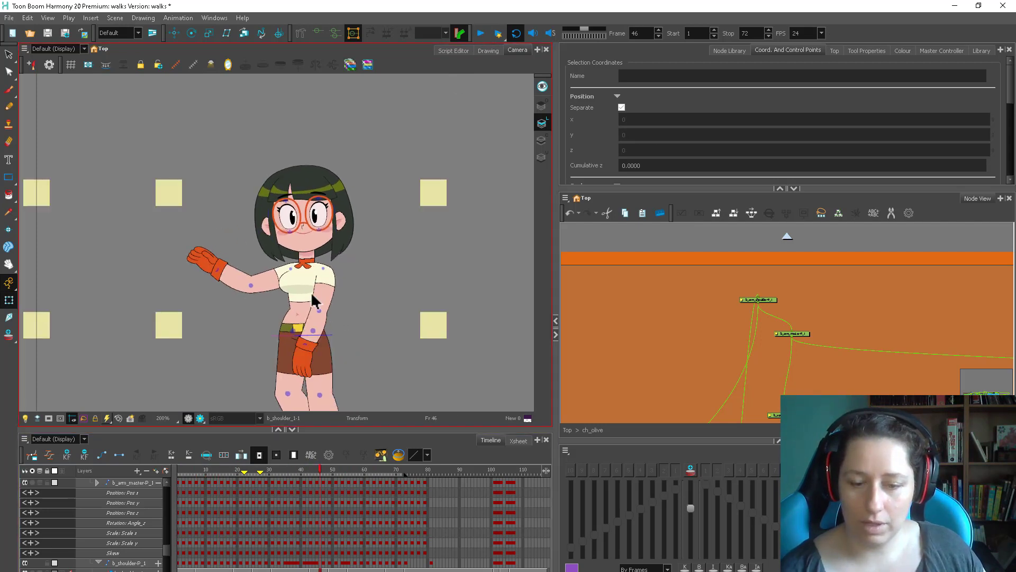
{"action": "left_click", "coordinate": [325, 268]}
{"action": "left_click", "coordinate": [479, 34]}
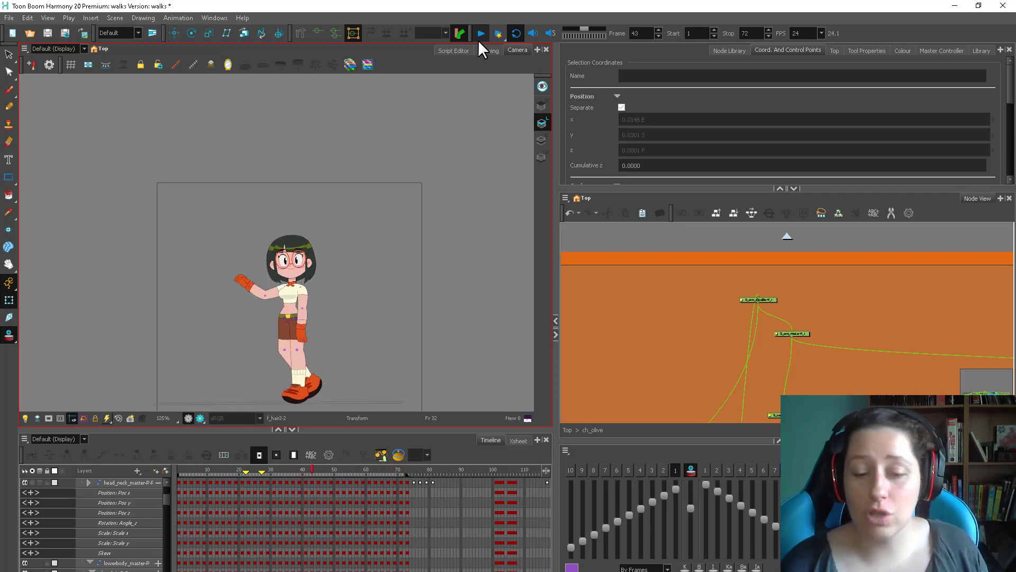
{"action": "left_click", "coordinate": [481, 33]}
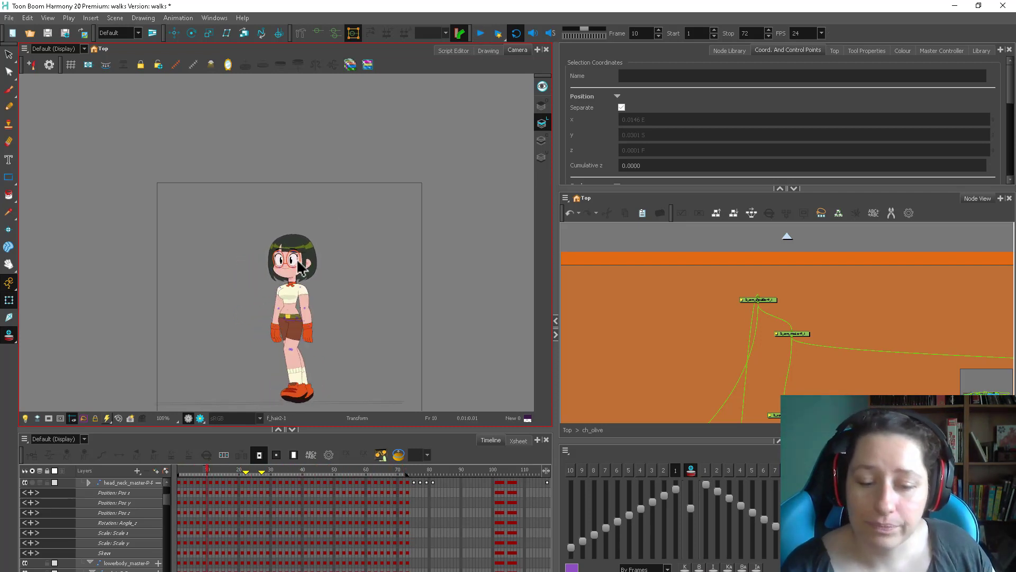
Select face_master from the eye at frame 10 and delete its keyframes at frames 49 and 53
{"action": "scroll", "coordinate": [310, 290], "scroll_direction": "up", "scroll_amount": 2}
{"action": "scroll", "coordinate": [307, 284], "scroll_direction": "up", "scroll_amount": 2}
{"action": "left_click", "coordinate": [313, 287]}
{"action": "key", "text": "b"}
{"action": "key", "text": "b"}
{"action": "key", "text": "b"}
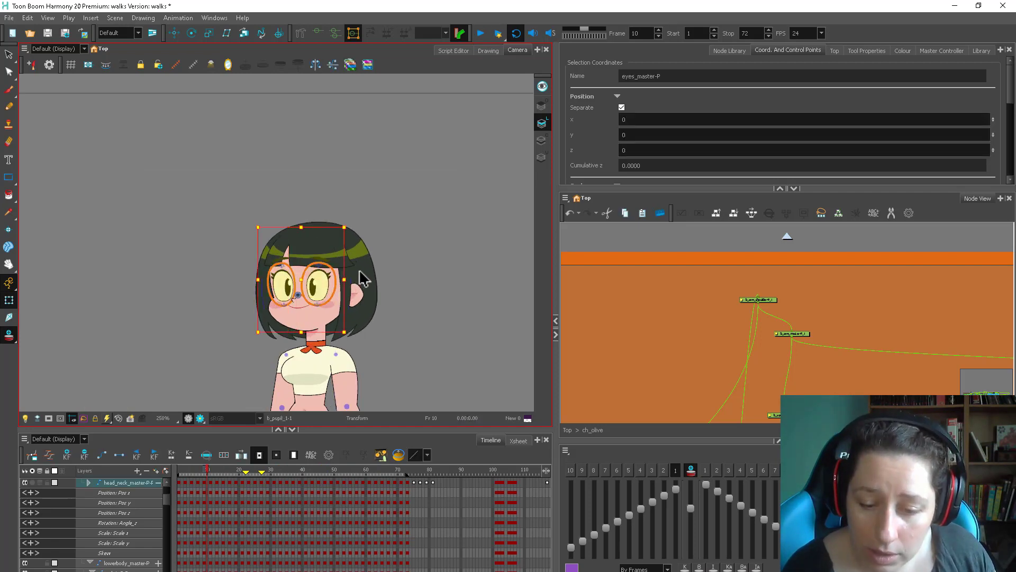
{"action": "key", "text": "b"}
{"action": "key", "text": "o"}
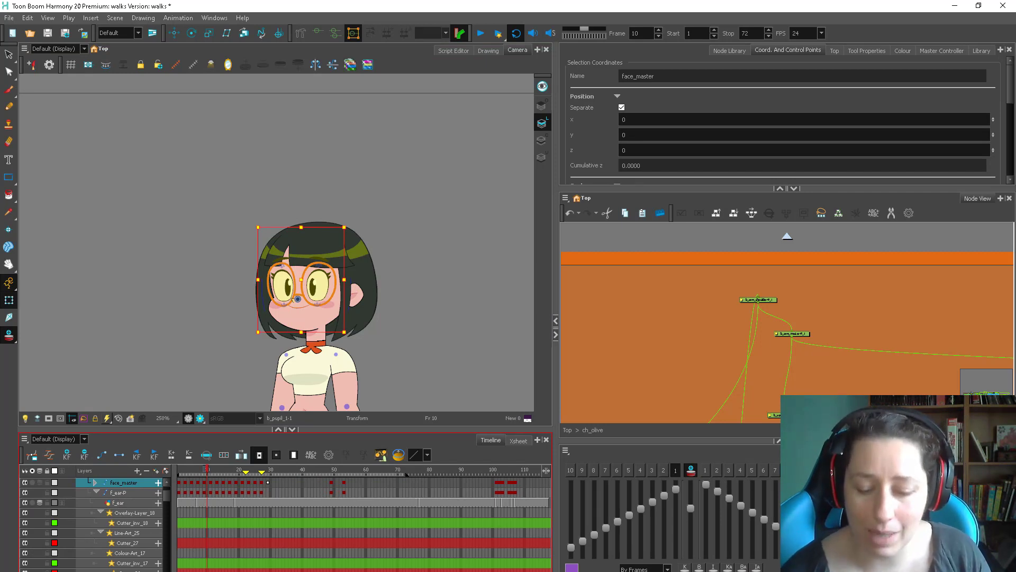
{"action": "left_click_drag", "start_coordinate": [324, 475], "coordinate": [350, 476]}
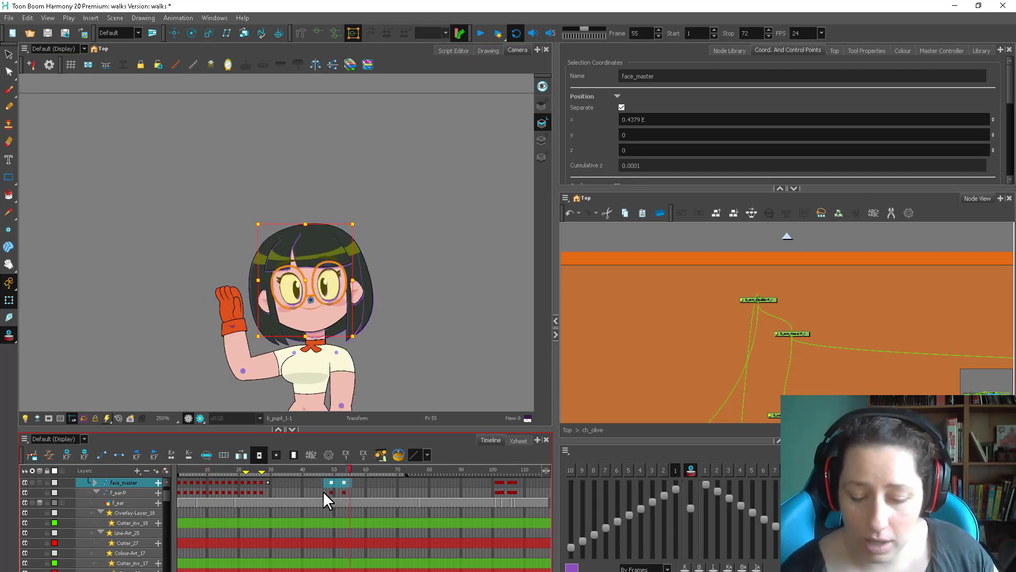
{"action": "key", "text": "Delete"}
Delete the face_master keyframes from frame 3 to 21, keeping the one at frame 1
{"action": "left_click_drag", "start_coordinate": [269, 471], "coordinate": [179, 491]}
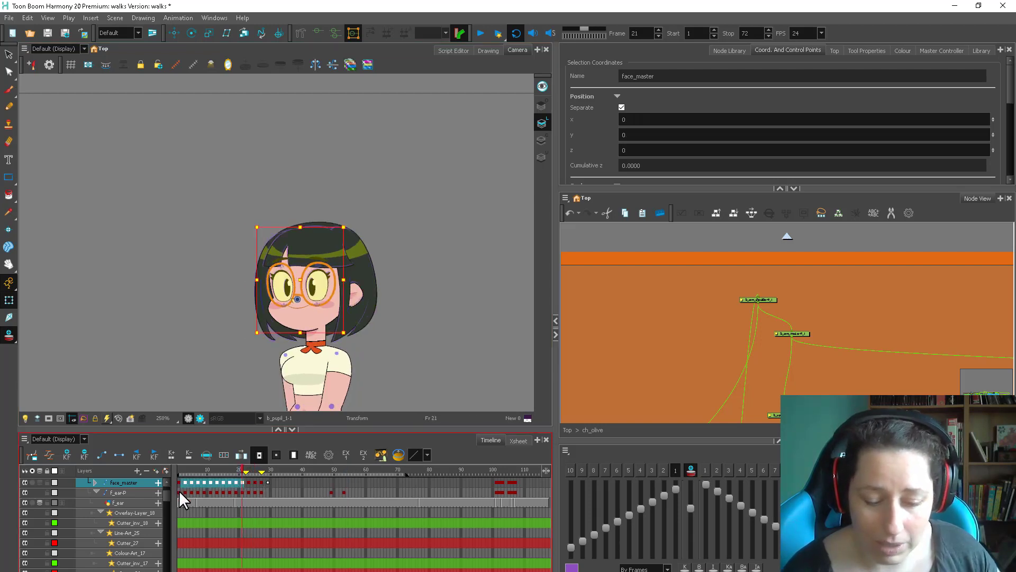
{"action": "key", "text": "Delete"}
{"action": "left_click", "coordinate": [177, 473]}
{"action": "left_click", "coordinate": [503, 341]}
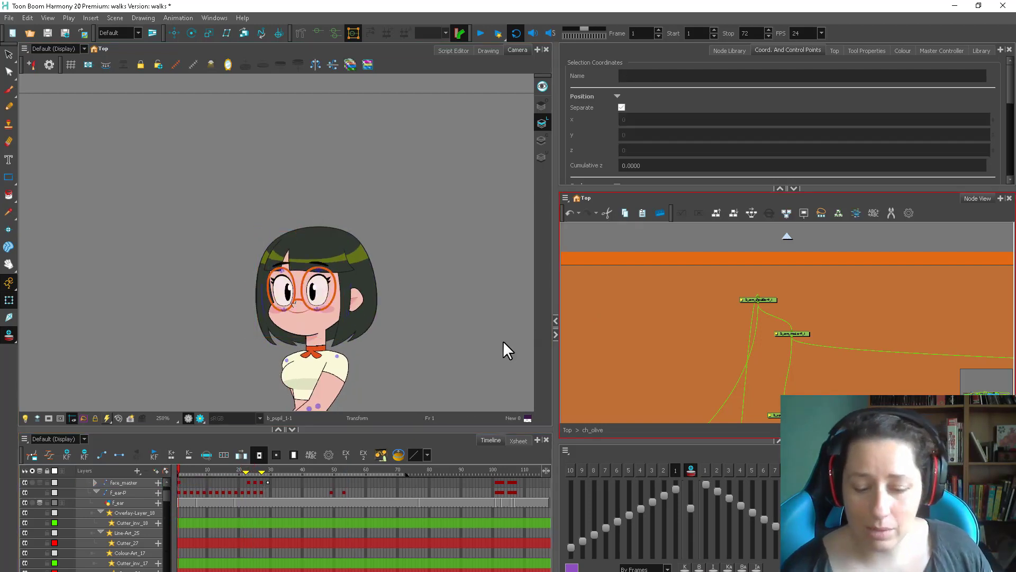
Play back the head turn and examine the face close up between frames 31 and 39
{"action": "key", "text": "Return"}
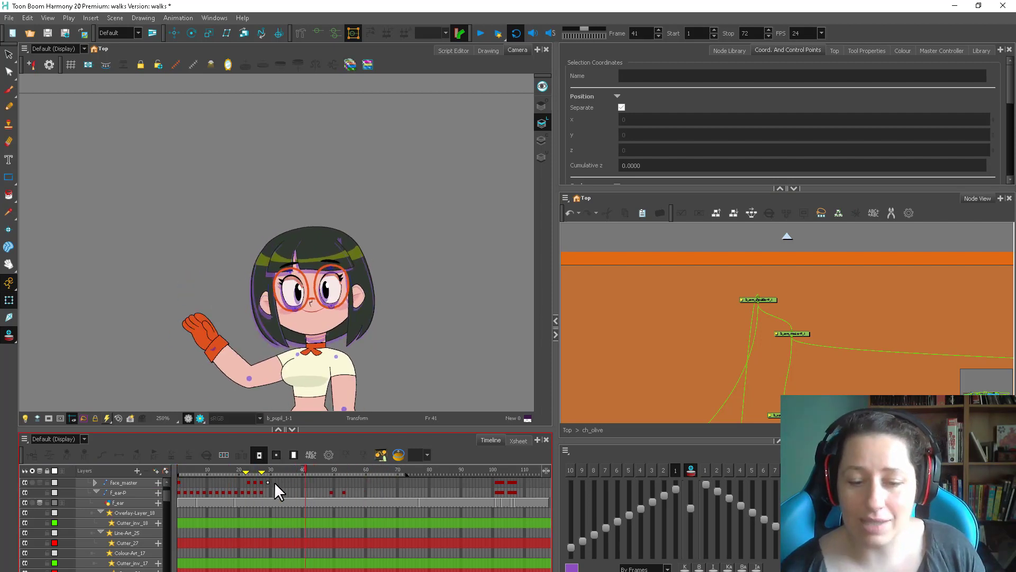
{"action": "mouse_move", "coordinate": [275, 482]}
{"action": "left_mouse_down"}
{"action": "mouse_move", "coordinate": [189, 497]}
{"action": "mouse_move", "coordinate": [359, 473]}
{"action": "mouse_move", "coordinate": [242, 473]}
{"action": "mouse_move", "coordinate": [274, 474]}
{"action": "mouse_move", "coordinate": [246, 481]}
{"action": "mouse_move", "coordinate": [272, 485]}
{"action": "left_mouse_up"}
{"action": "key", "text": "2"}
{"action": "key", "text": "2"}
{"action": "key", "text": "2"}
{"action": "left_click_drag", "start_coordinate": [493, 363], "coordinate": [481, 324]}
{"action": "left_click", "coordinate": [274, 471]}
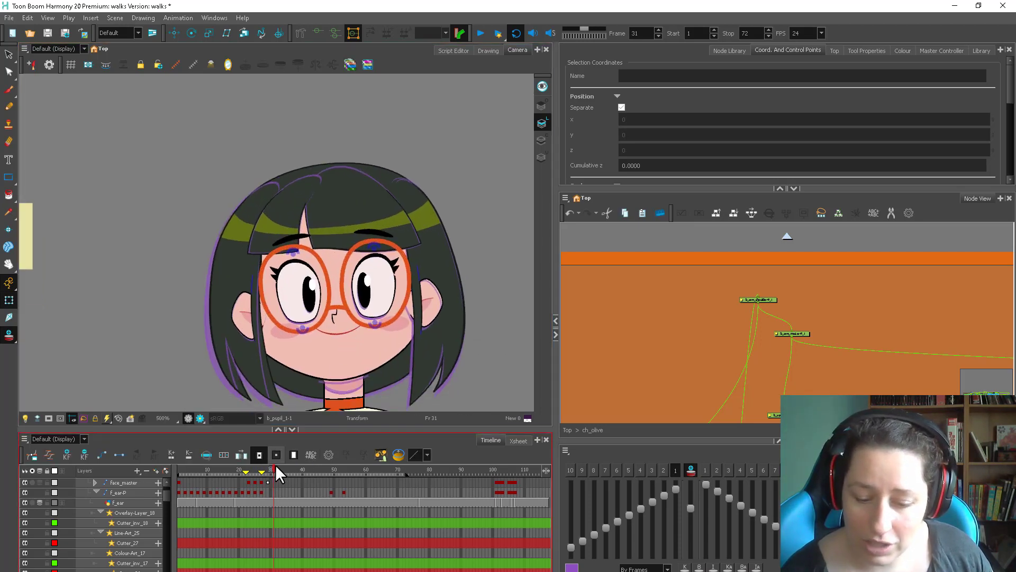
{"action": "left_click_drag", "start_coordinate": [276, 468], "coordinate": [299, 470]}
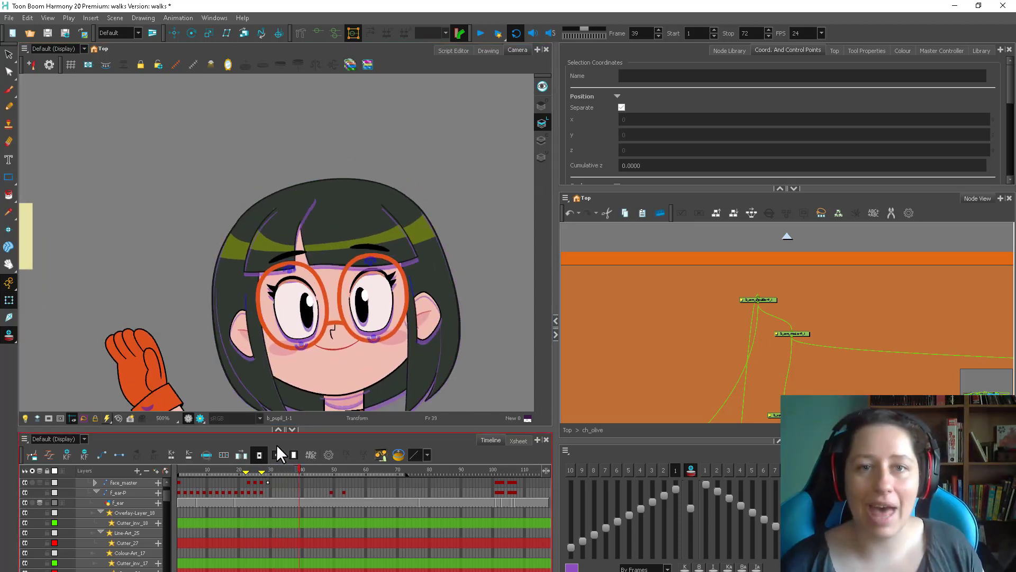